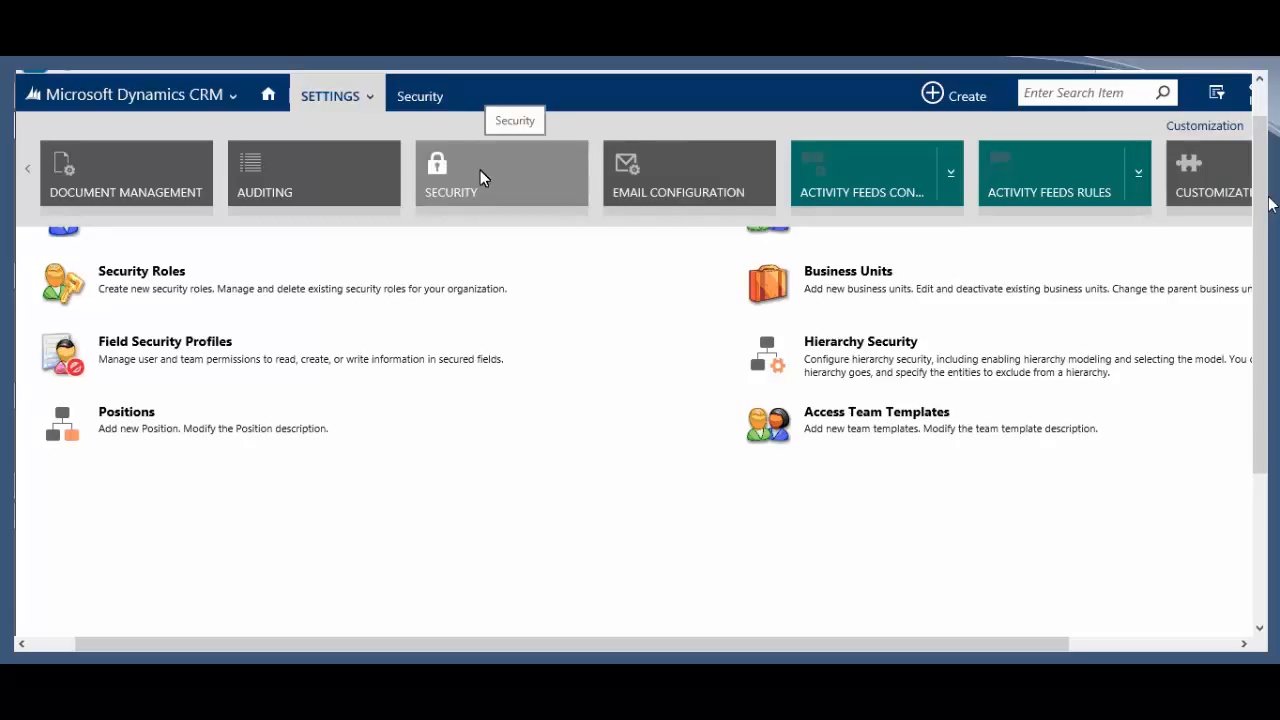
Step: Start a blank New User record from Security > Users, with business unit IBIS preset
left_click(480, 170)
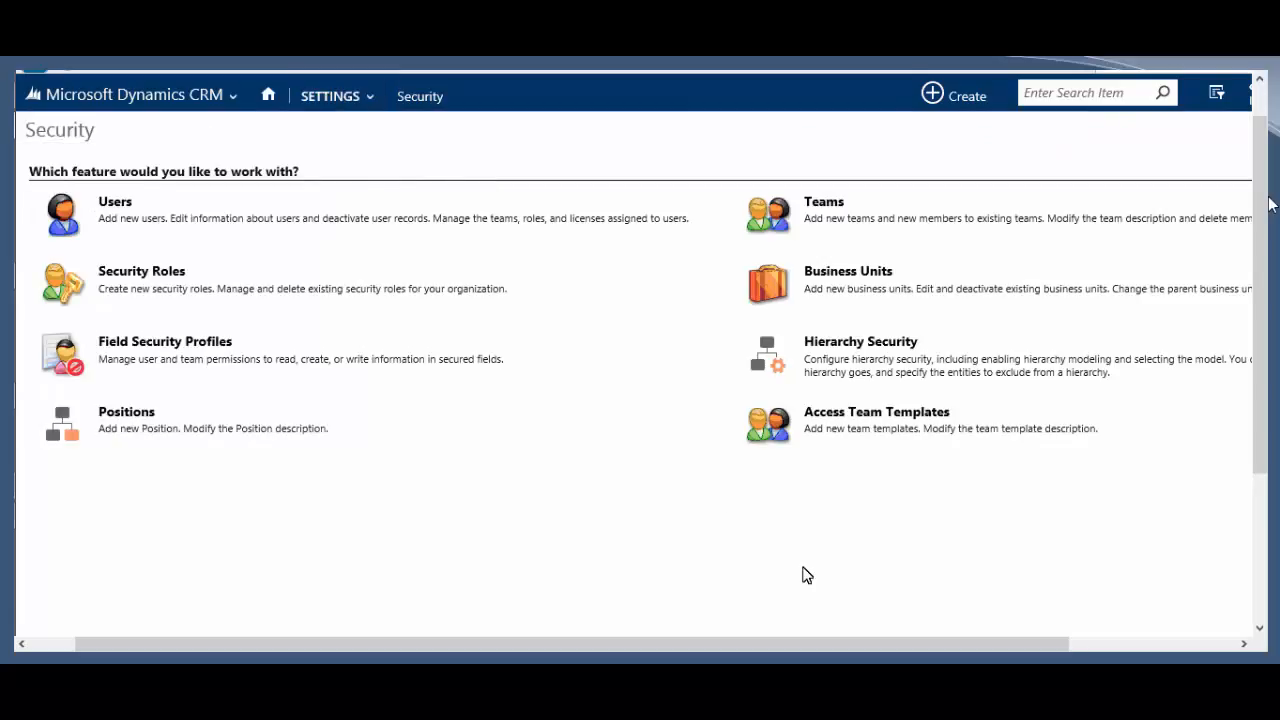
left_click(115, 202)
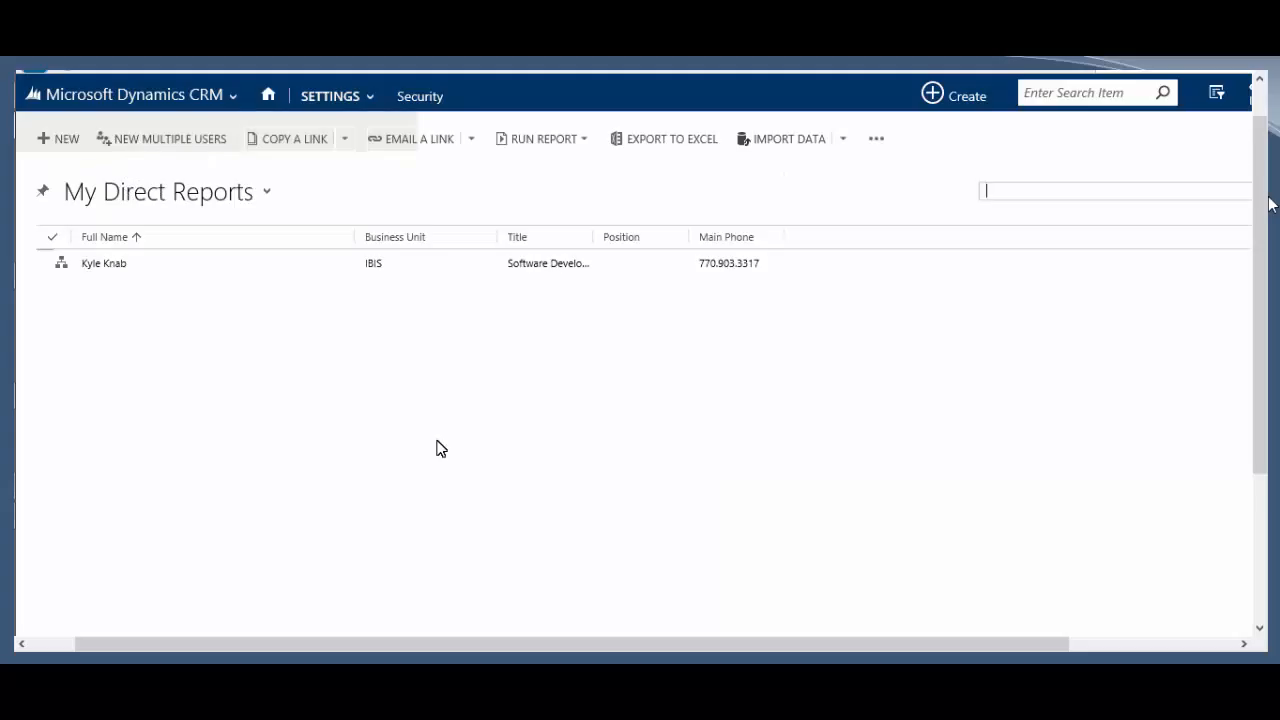
left_click(60, 141)
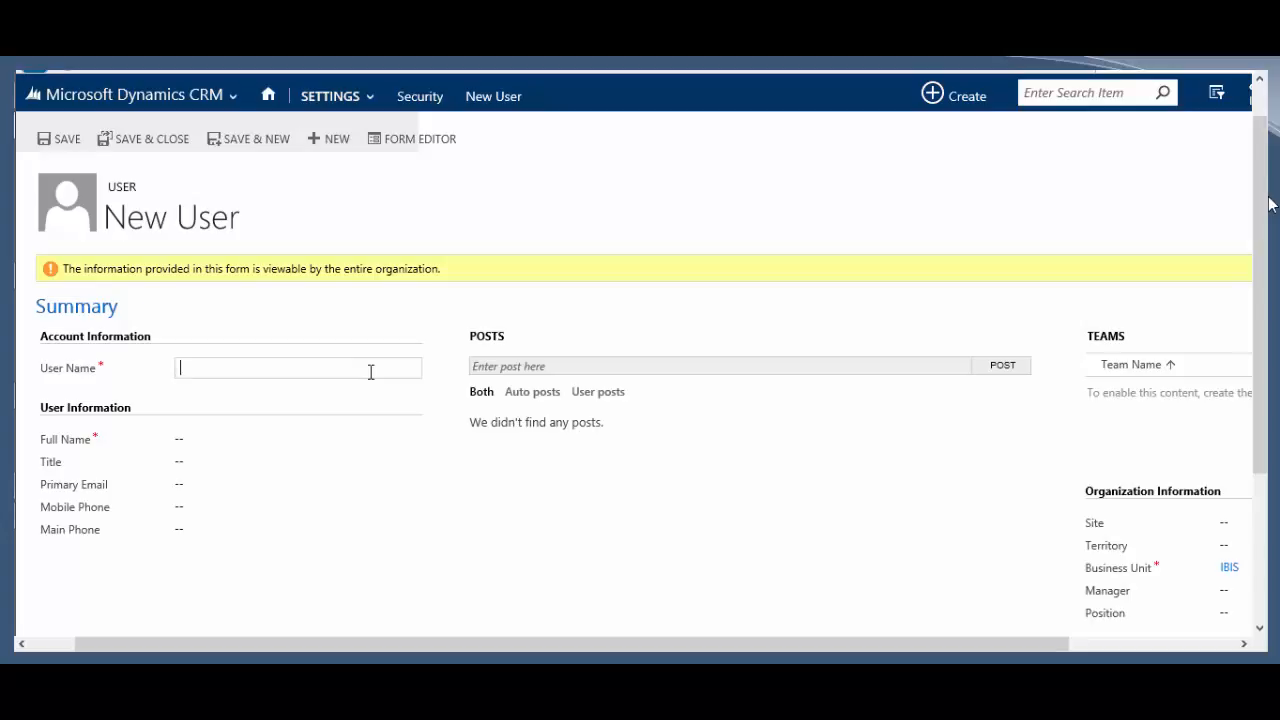
Step: Resolve the user's domain account so name, title Consultant, e-mail and phones fill in
key("Tab")
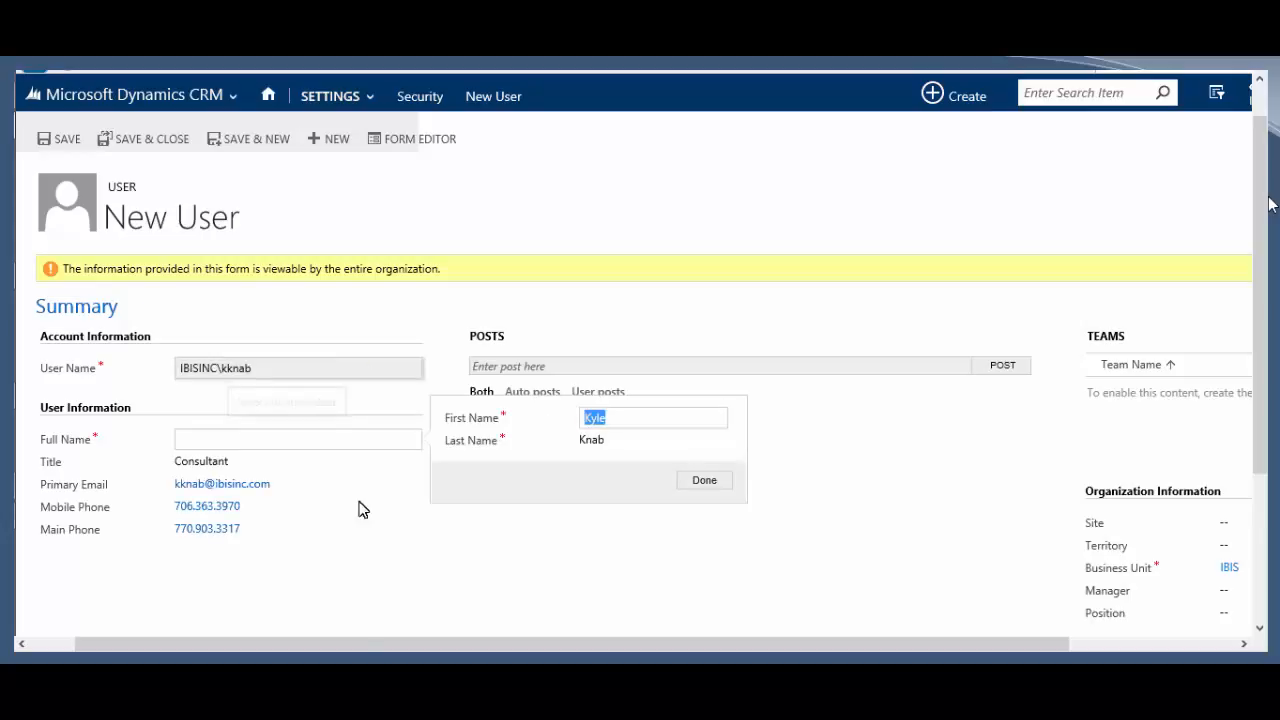
key("Return")
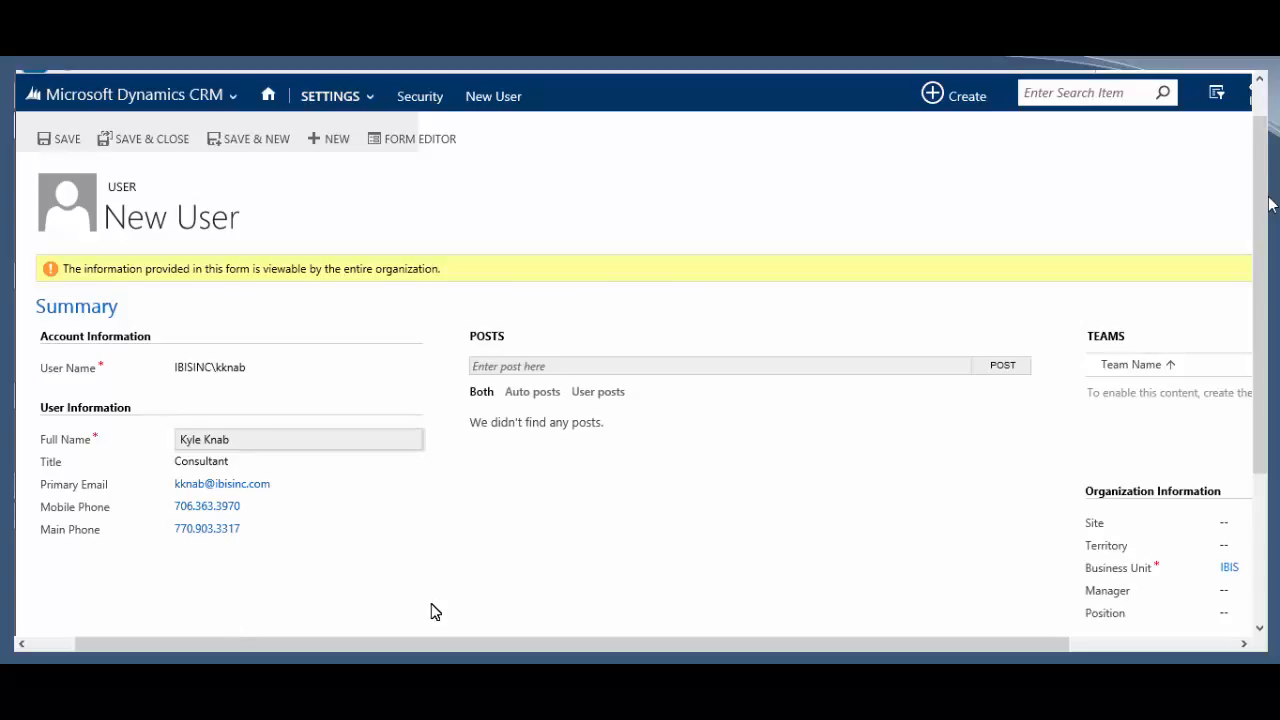
scroll(434, 610, "down", 3)
scroll(434, 610, "up", 3)
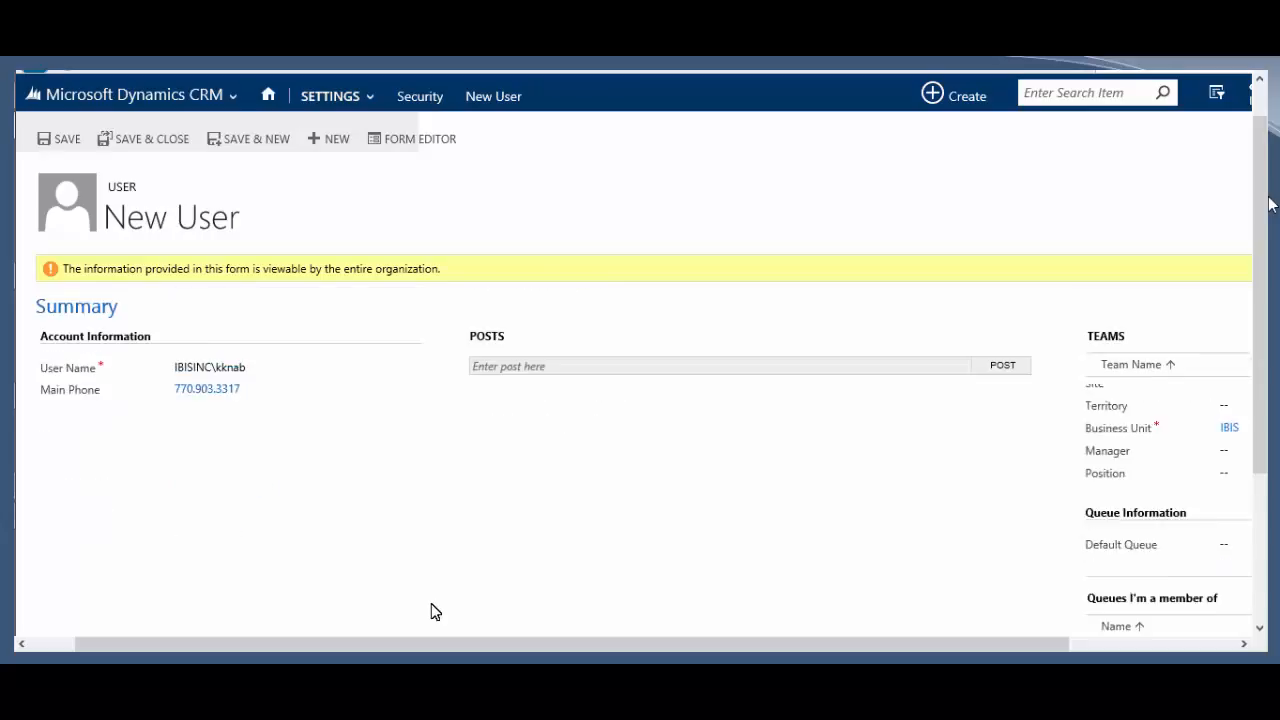
Step: Replace the user name with the user's e-mail address, then clear it and head back to Security
left_click(270, 375)
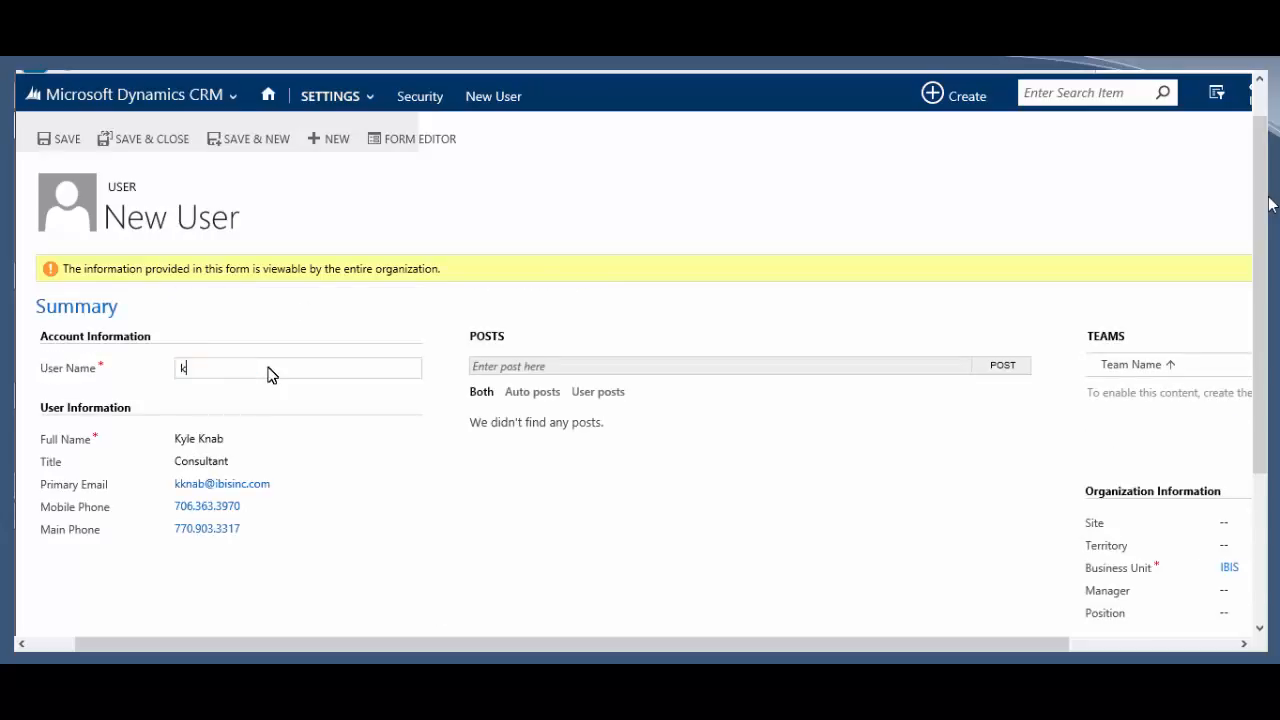
key("Tab")
key("Escape")
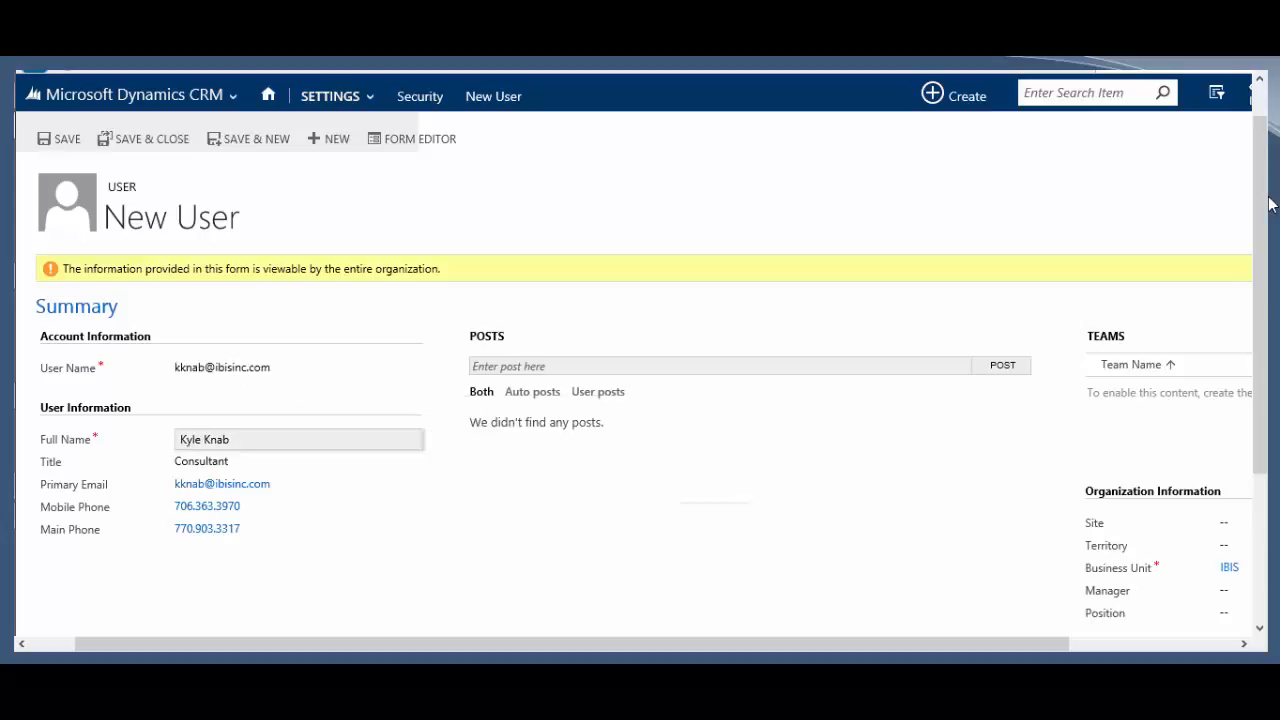
left_click(288, 367)
key("BackSpace")
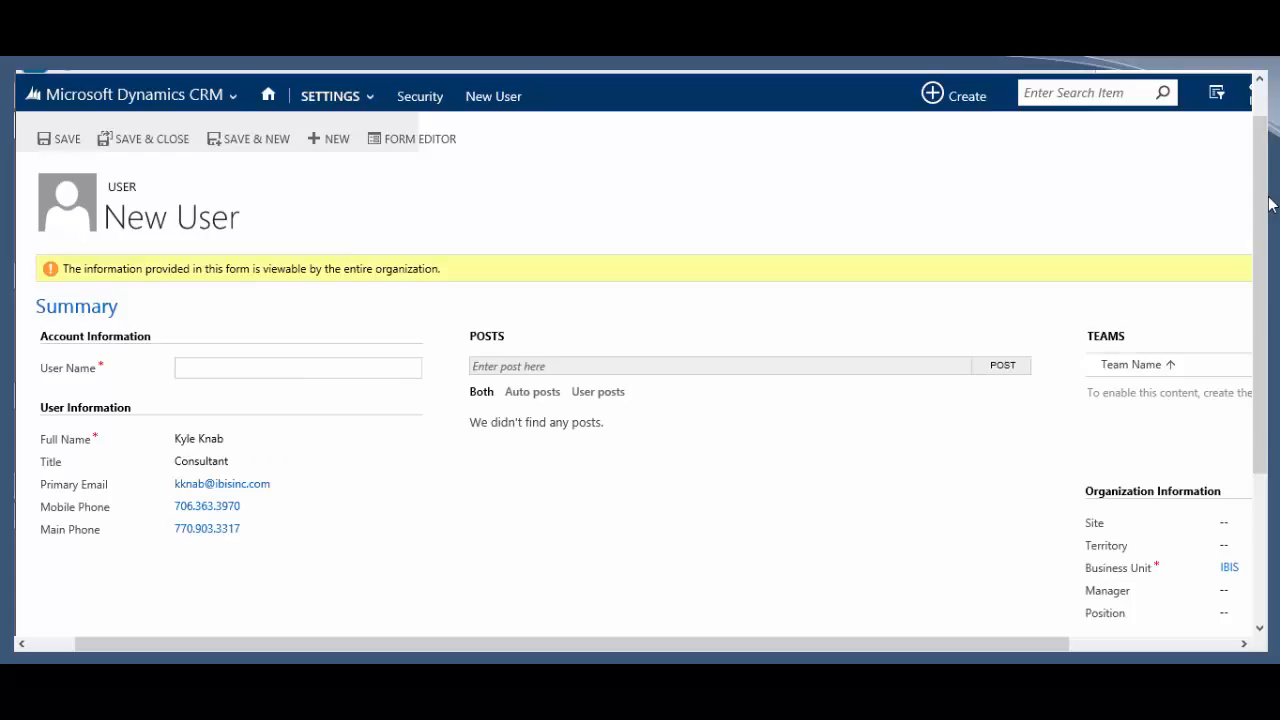
left_click(422, 96)
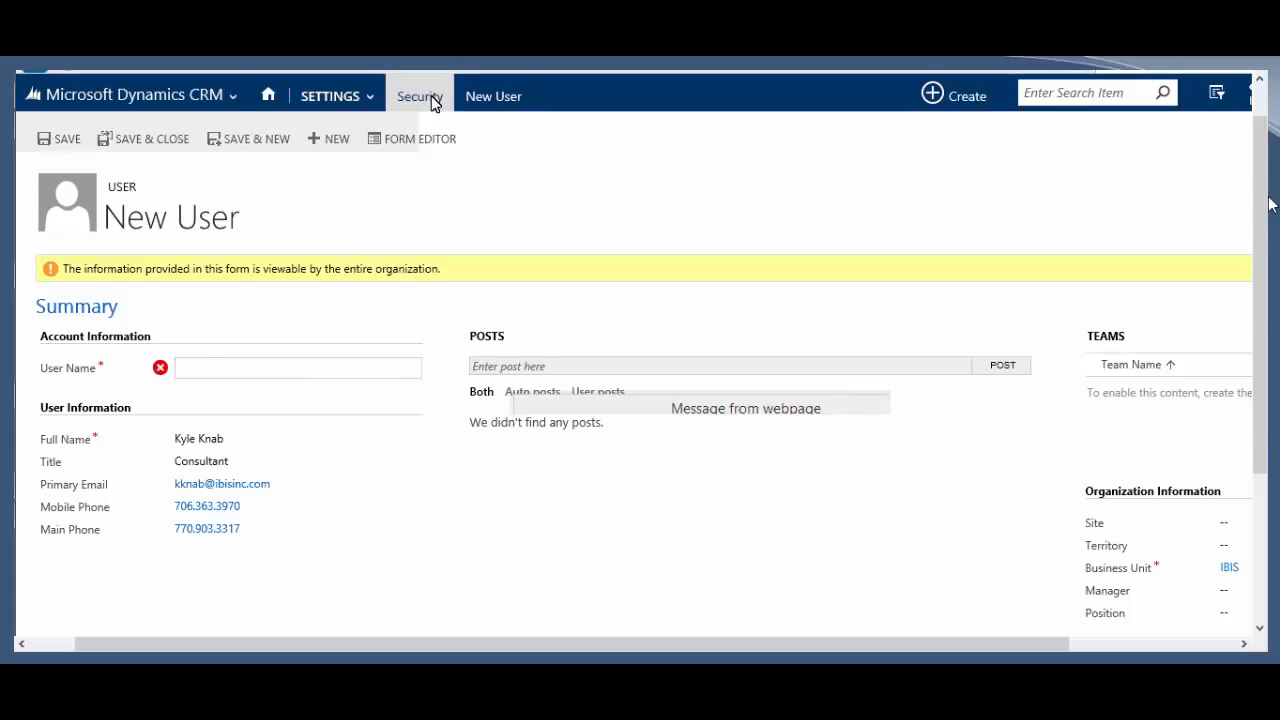
Step: Leave the new user unsaved and reopen the My Direct Reports users list
left_click(840, 529)
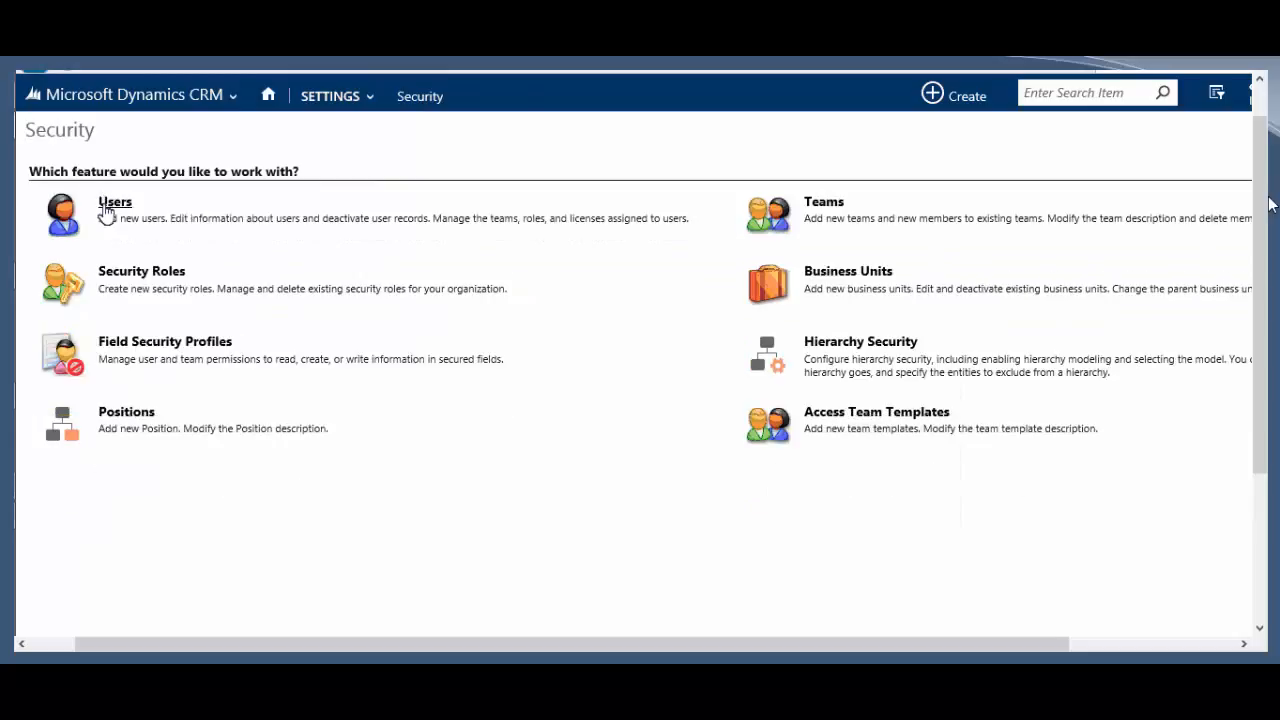
left_click(106, 214)
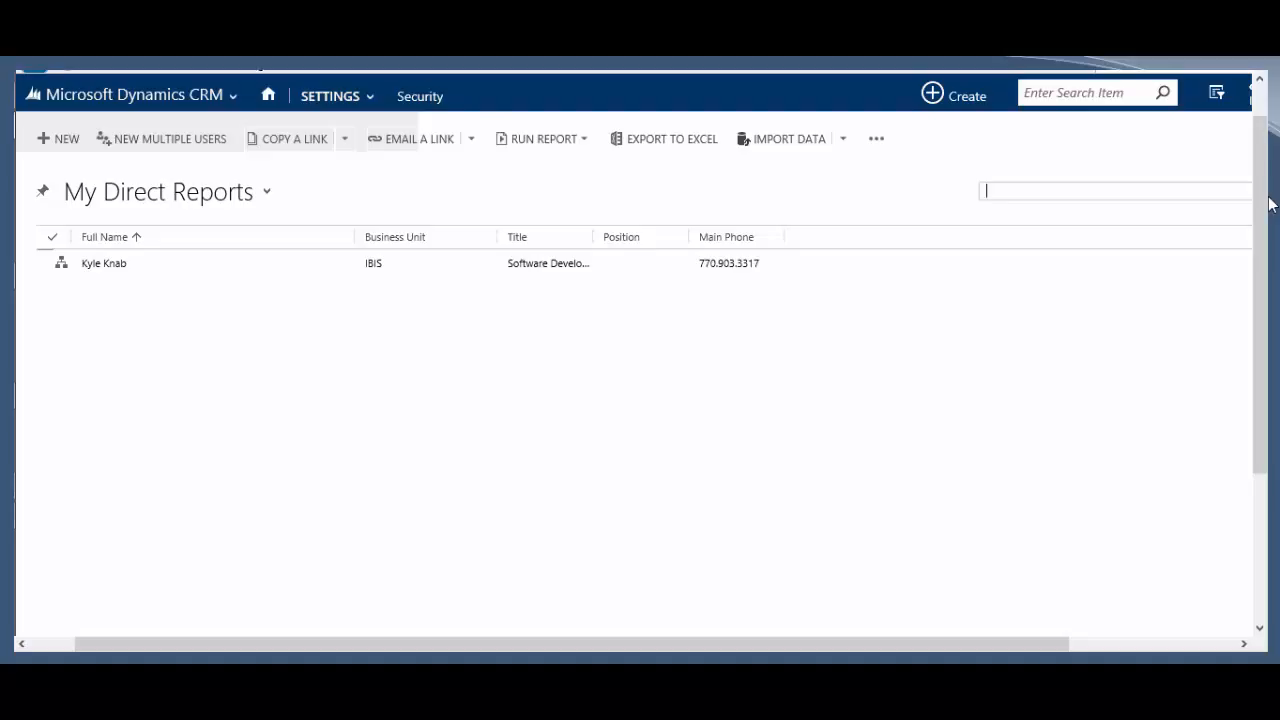
Step: Select the direct report and open its Manage User Roles dialog
left_click(205, 270)
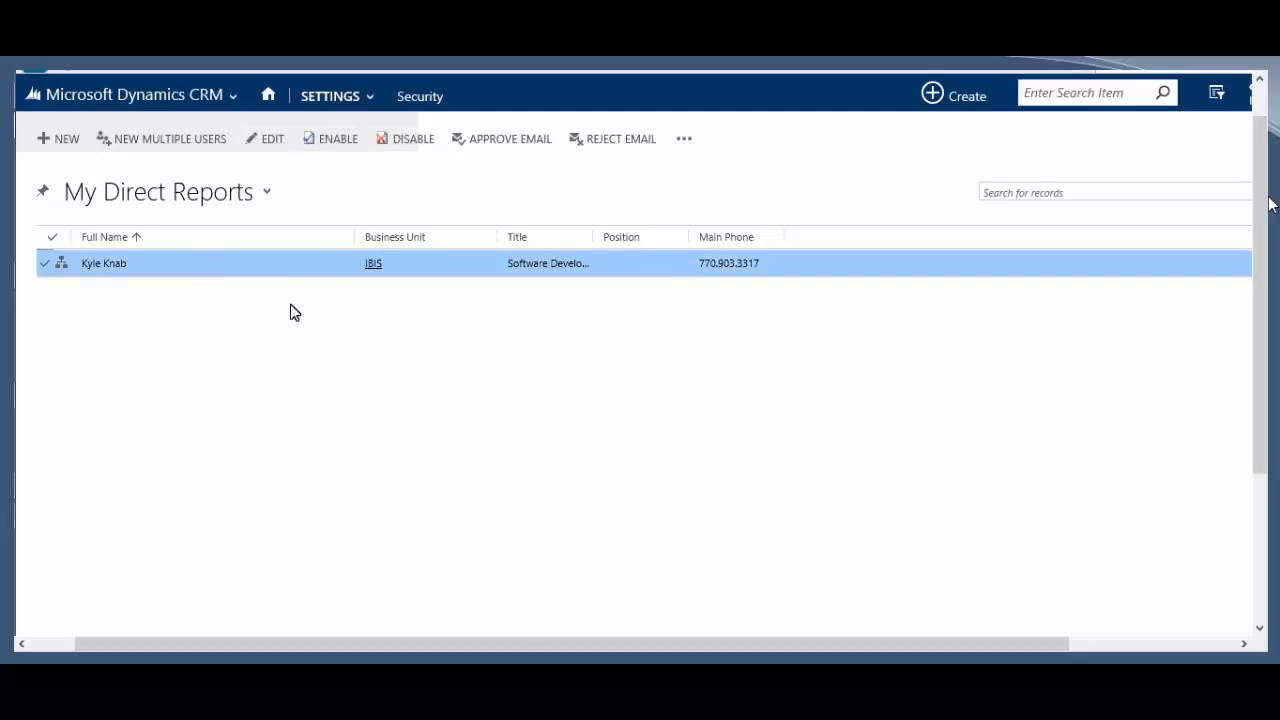
left_click(688, 142)
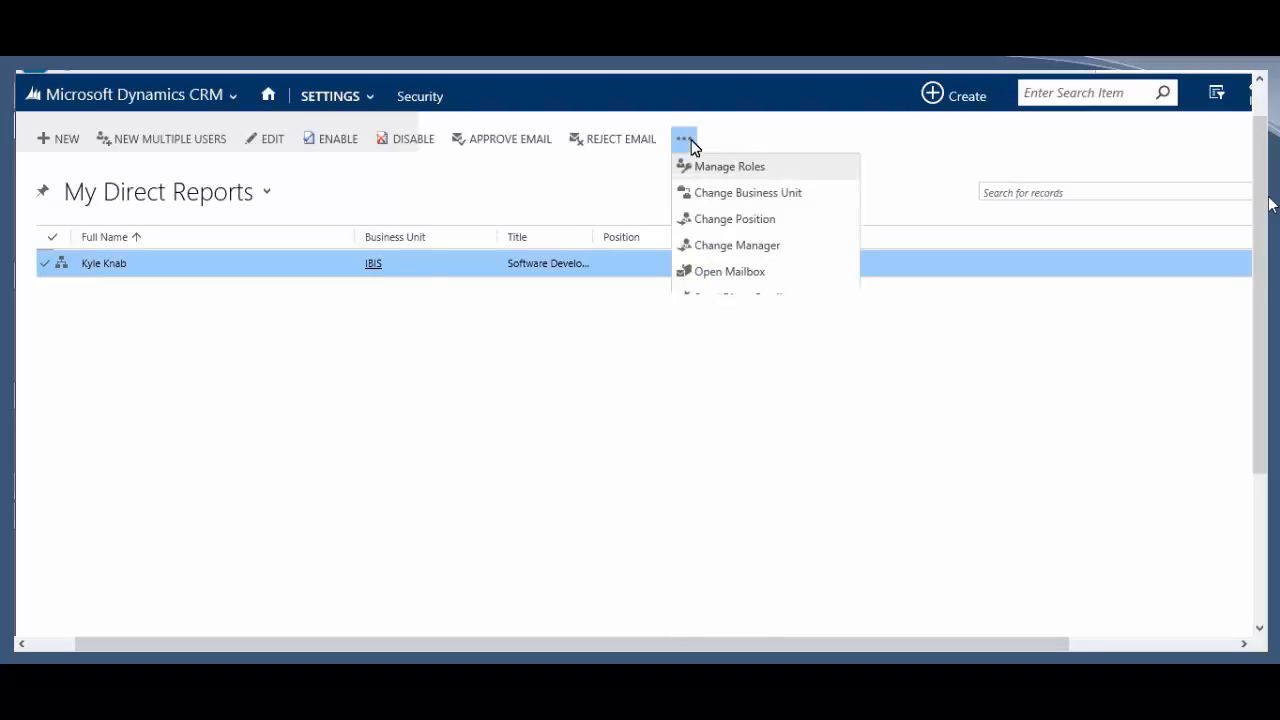
left_click(808, 172)
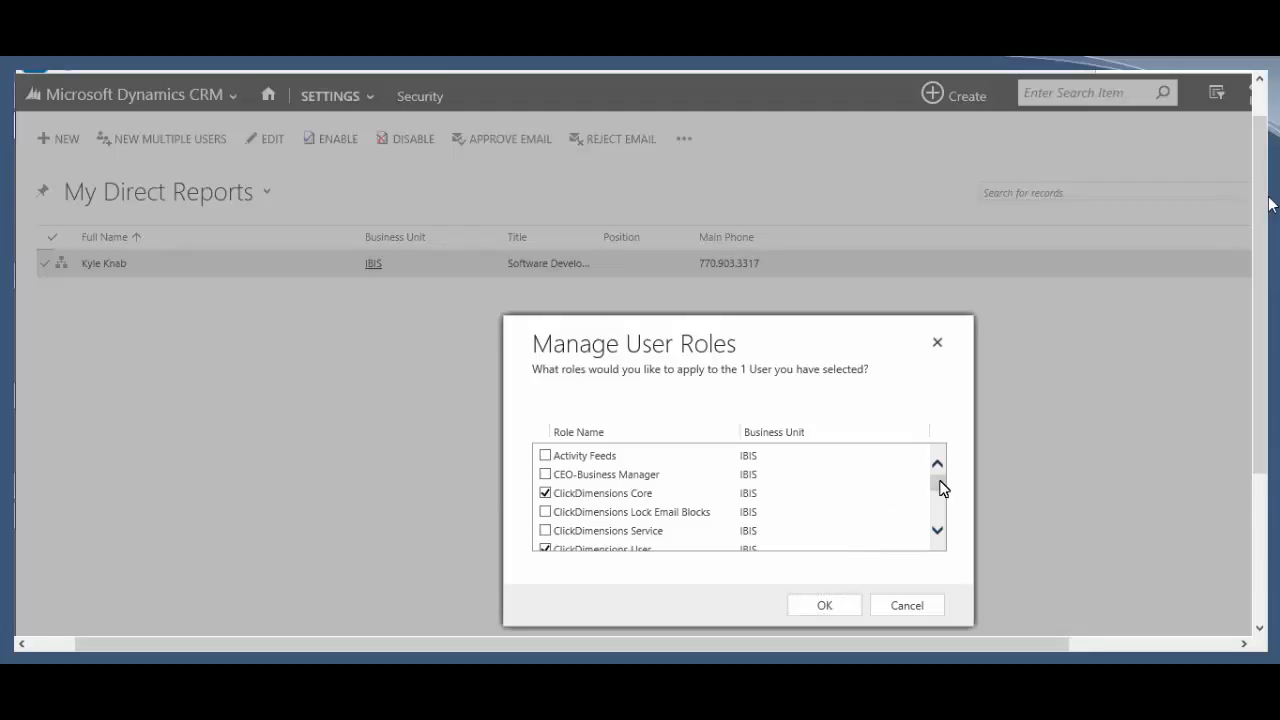
left_click_drag(940, 487, 937, 520)
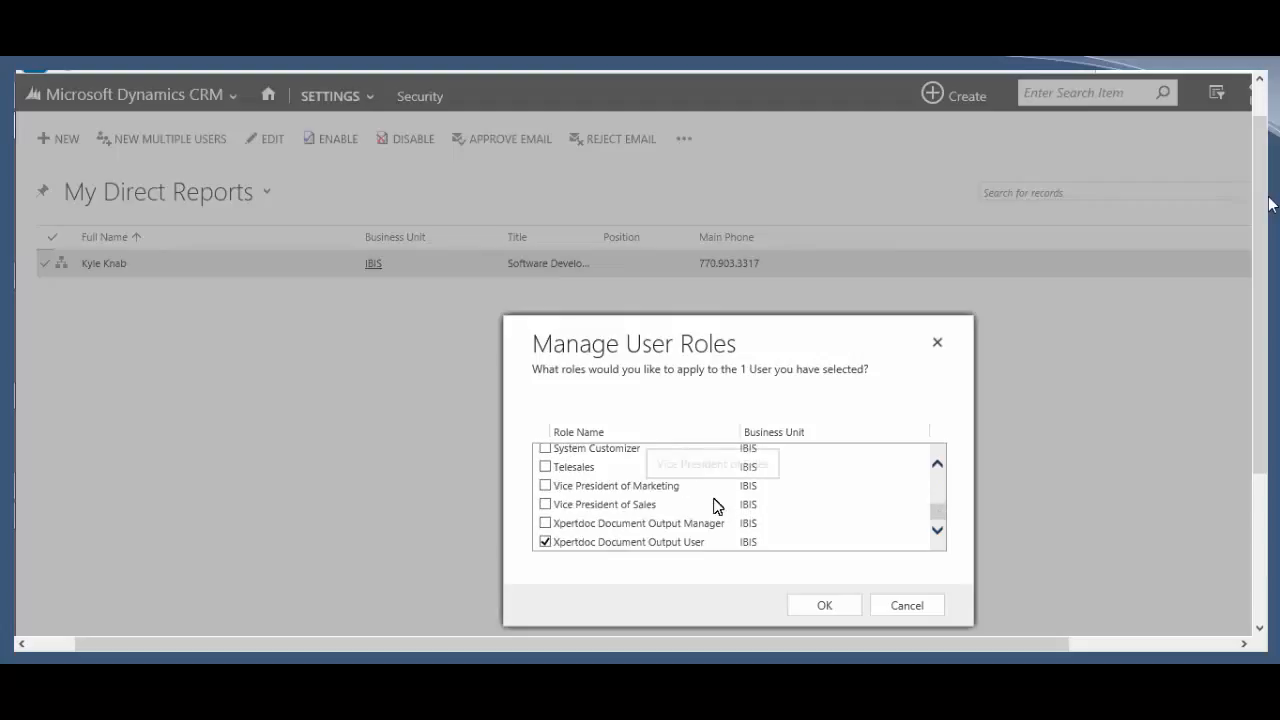
scroll(620, 497, "up", 3)
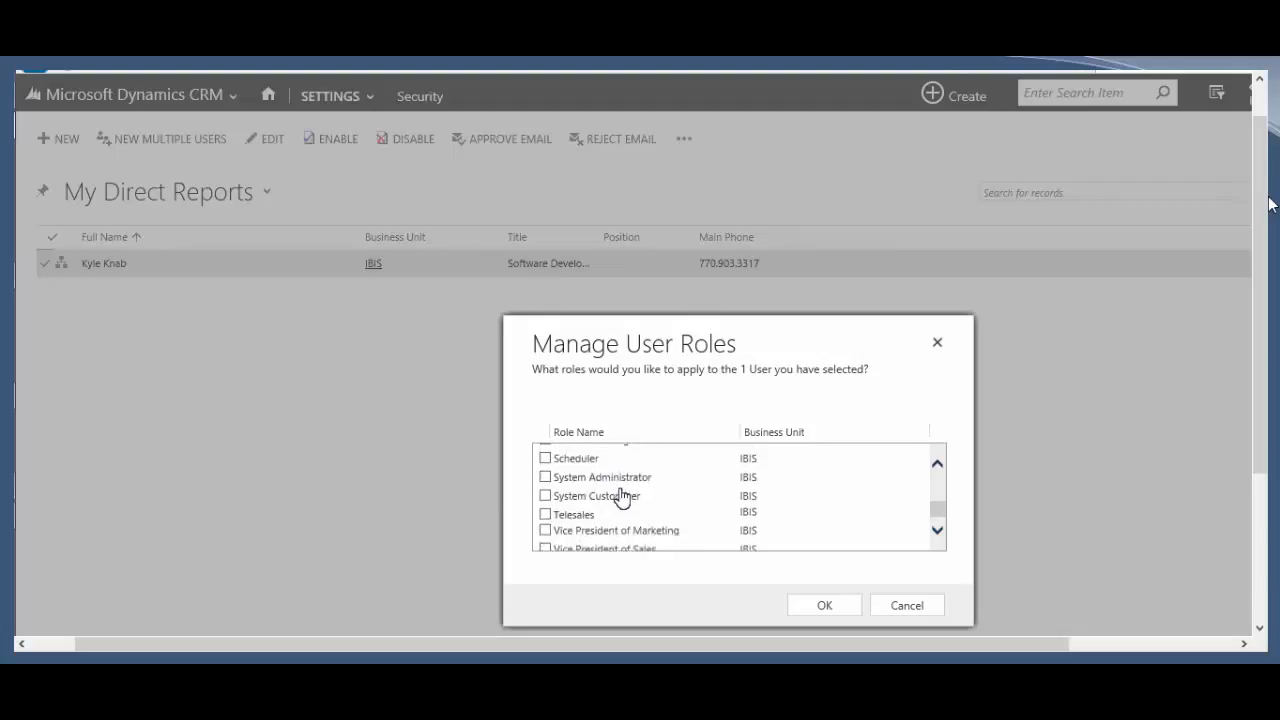
left_click(620, 497)
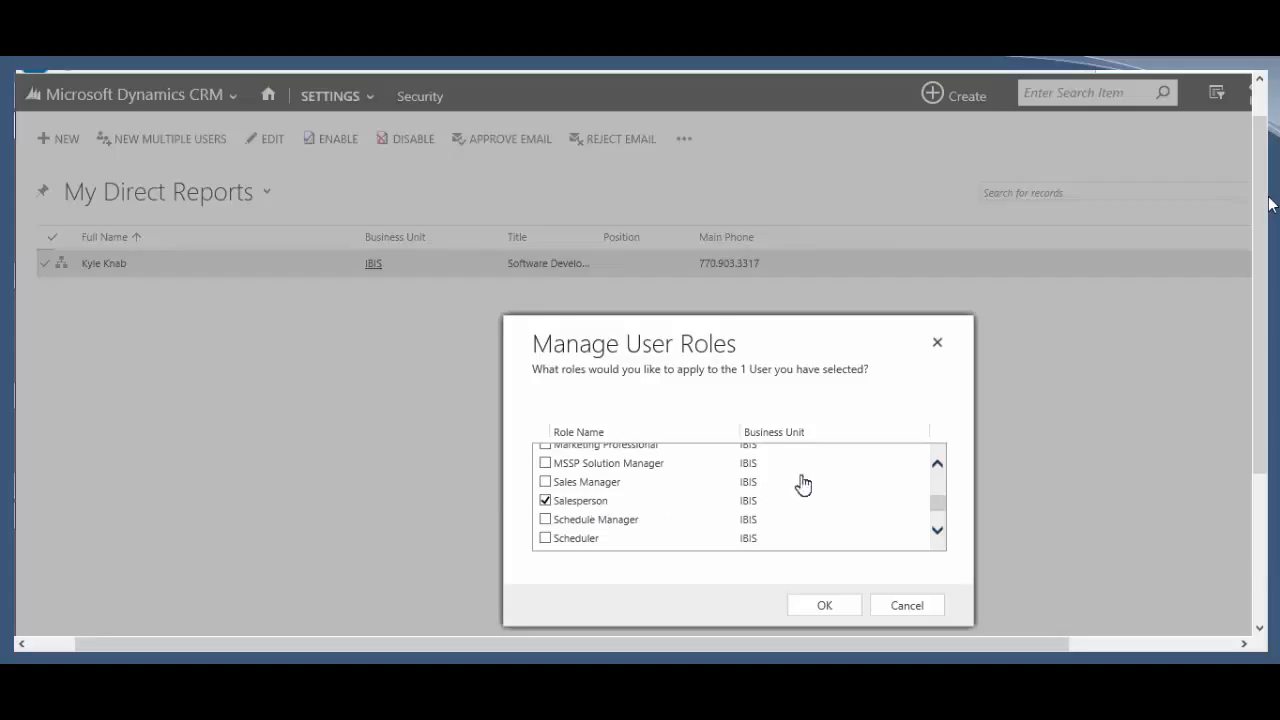
Step: Uncheck ClickDimensions Core, ClickDimensions User, Salesperson and Xpertdoc Document Output User, confirming removal of all roles
scroll(735, 524, "up", 1)
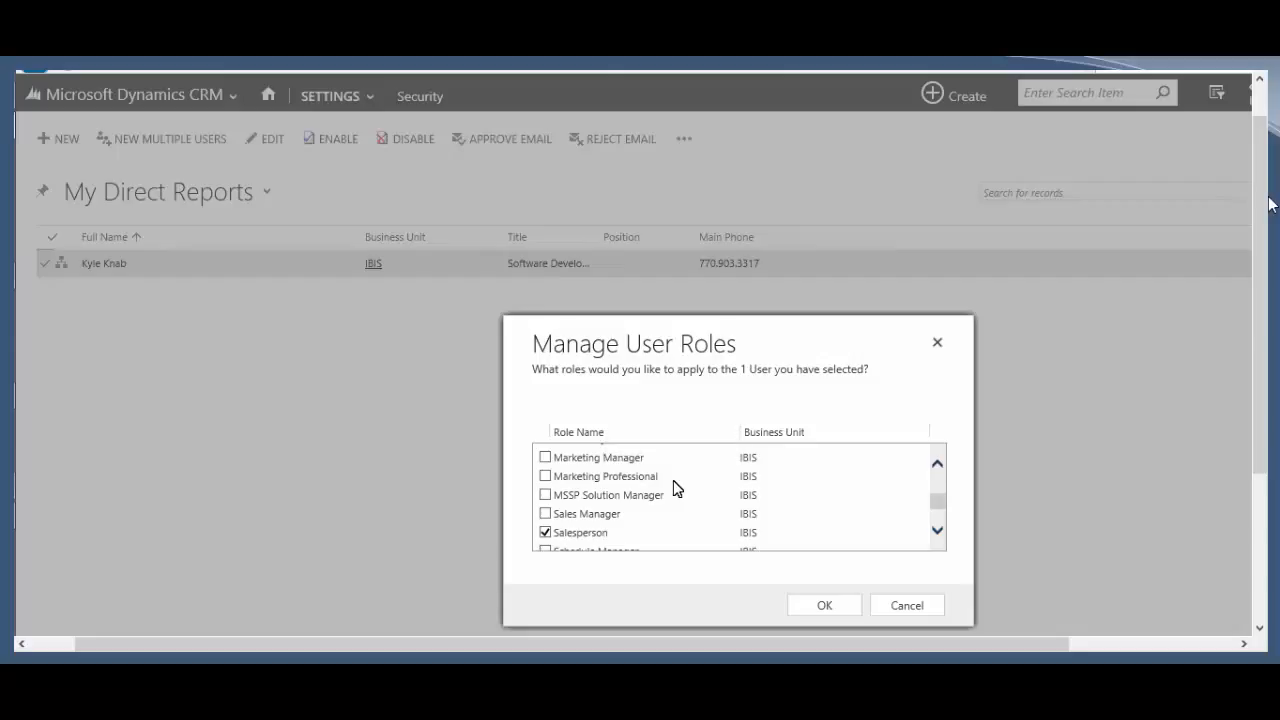
scroll(674, 495, "up", 5)
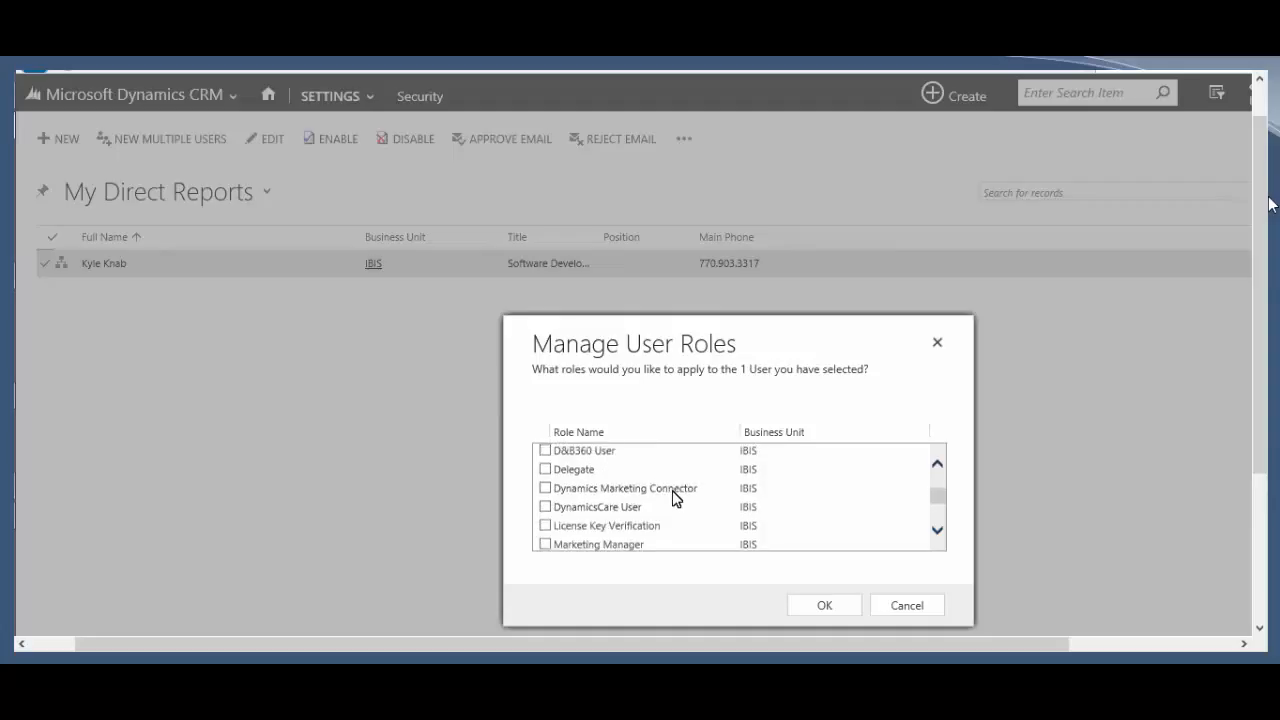
scroll(674, 497, "up", 1)
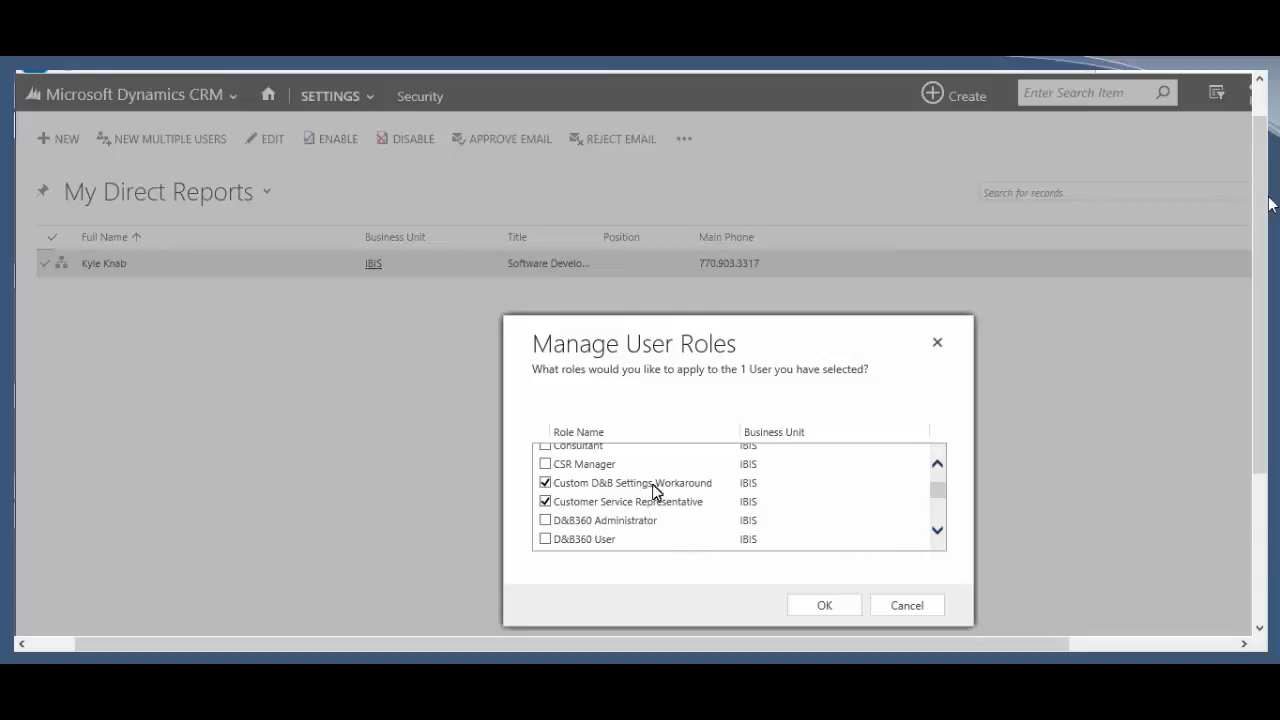
scroll(628, 488, "up", 2)
left_click(626, 485)
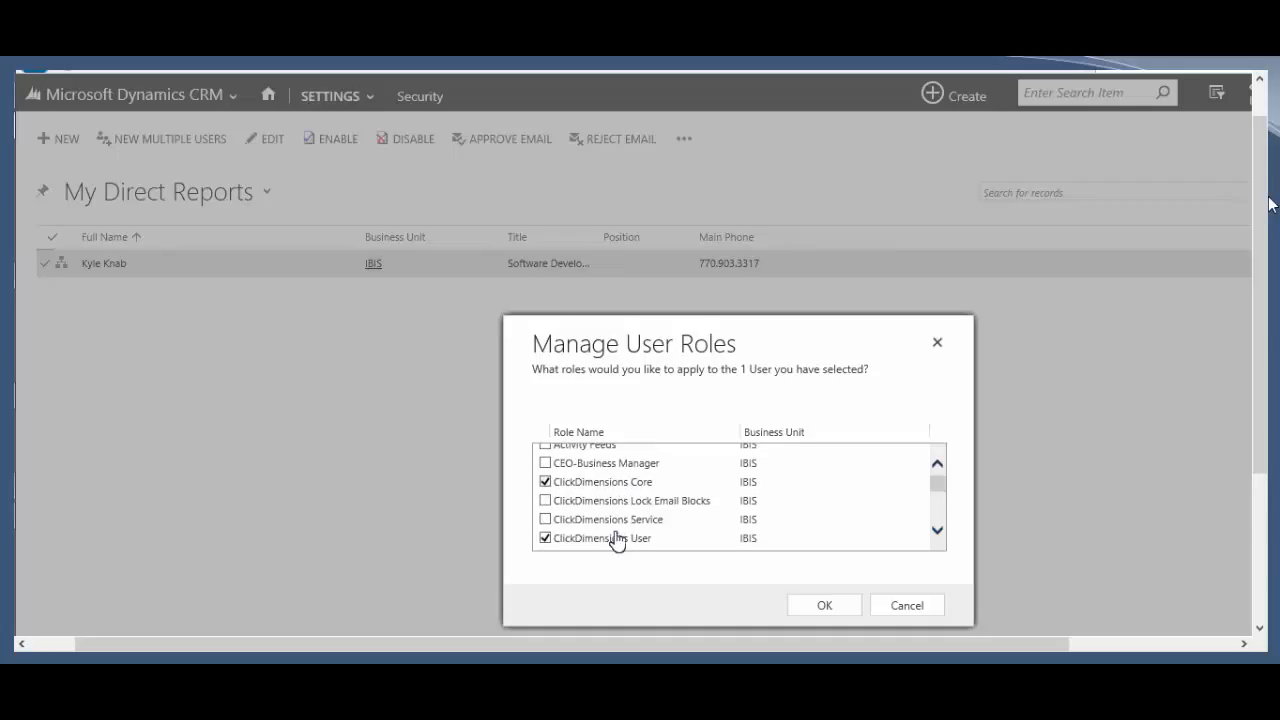
left_click(614, 537)
scroll(620, 512, "down", 4)
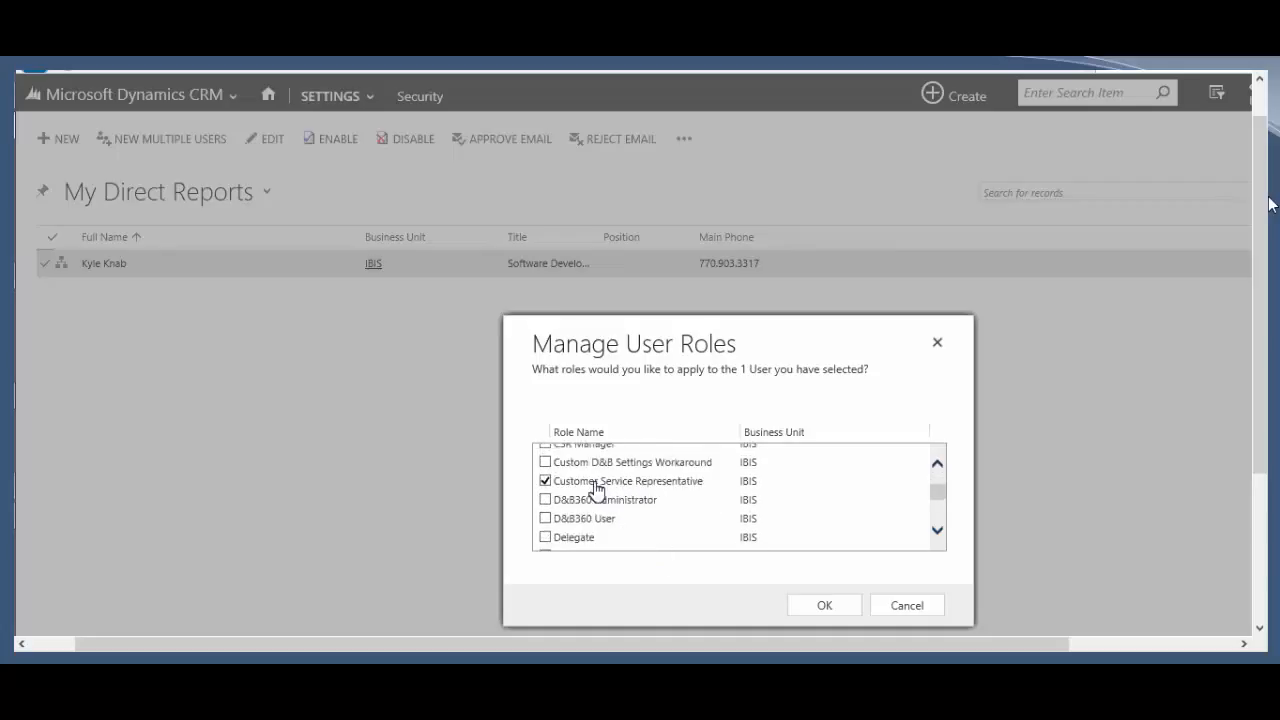
scroll(595, 524, "down", 3)
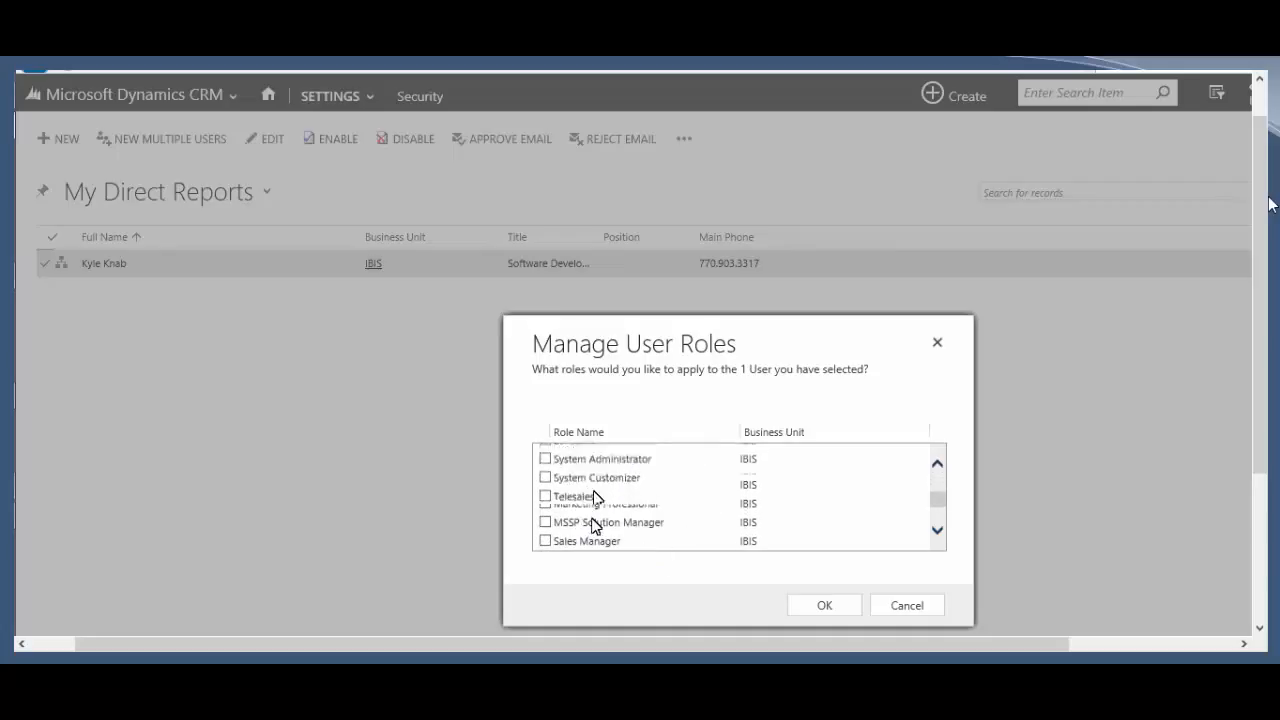
scroll(618, 478, "up", 1)
left_click(621, 470)
scroll(621, 477, "up", 1)
scroll(621, 481, "down", 3)
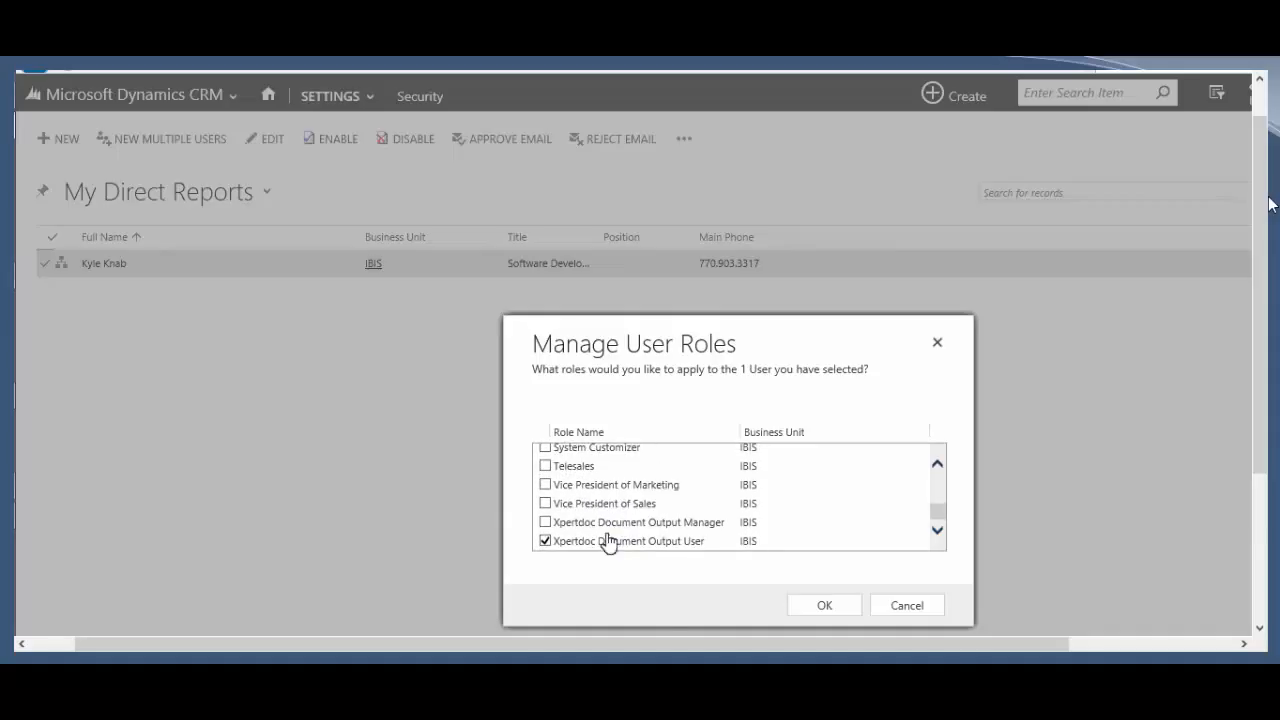
left_click(609, 541)
left_click(836, 608)
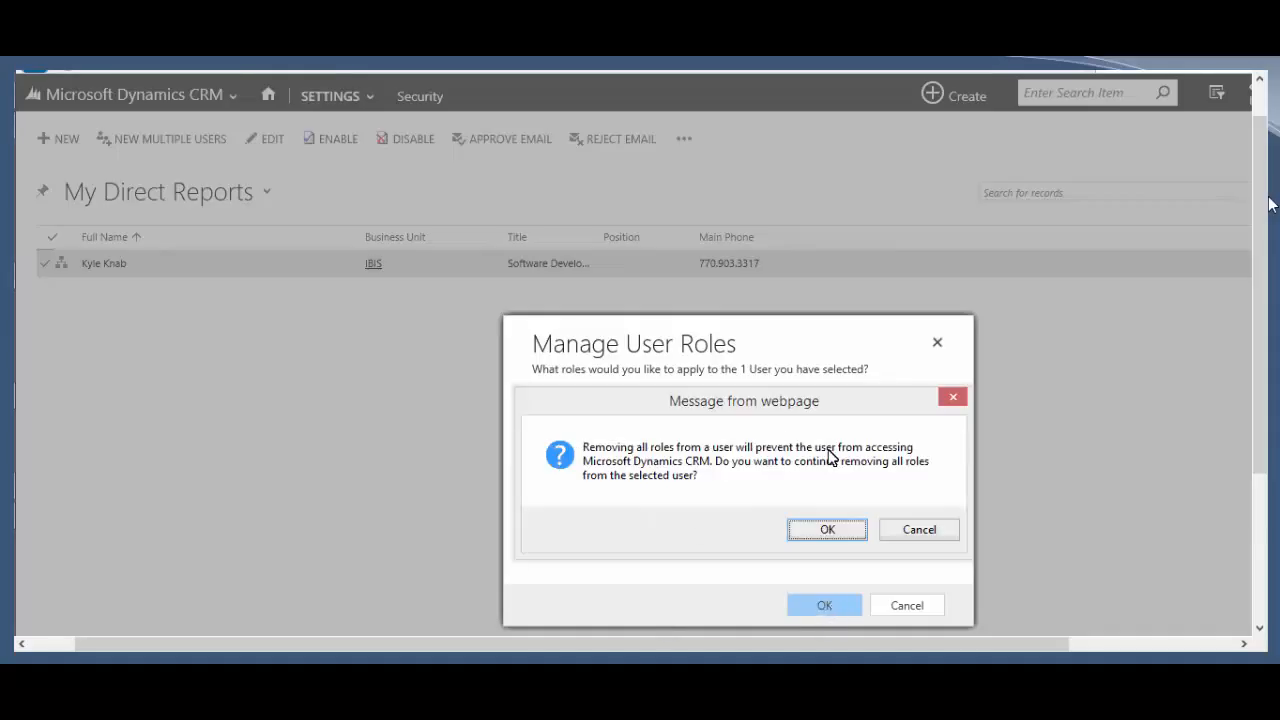
left_click(823, 532)
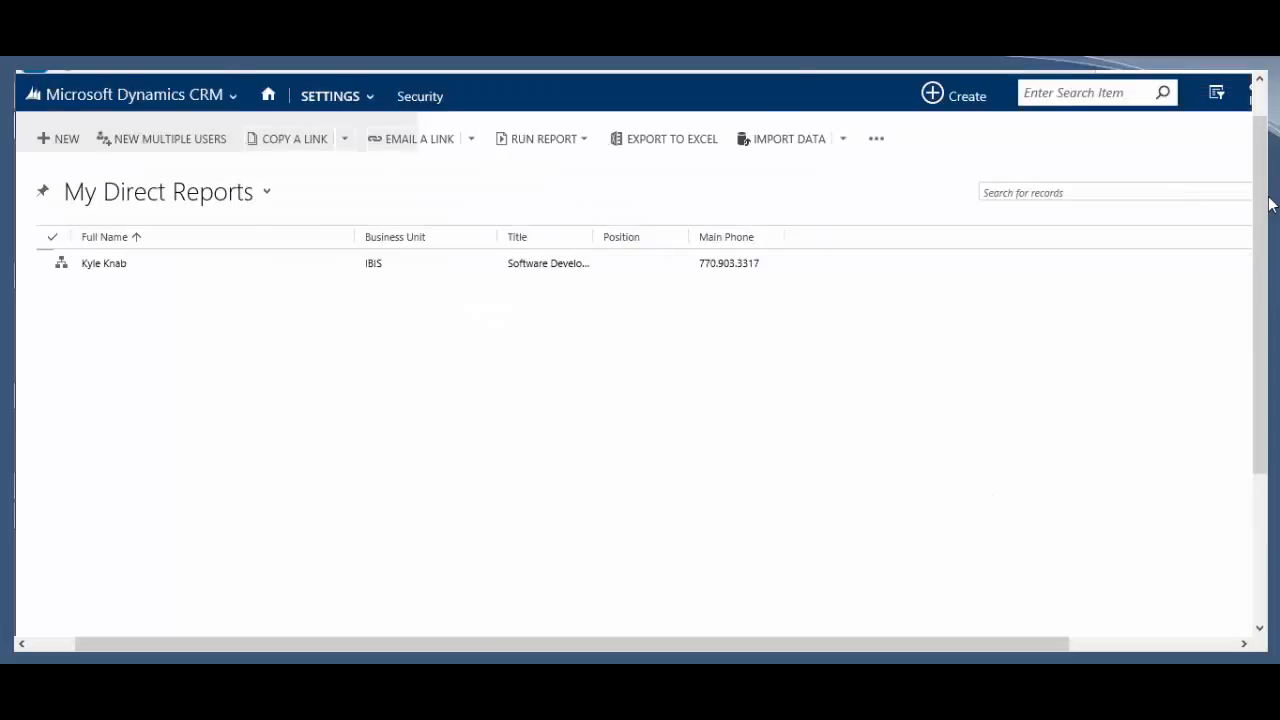
Step: Close the Dashboards window showing the security-role error and reselect the user in My Direct Reports
mouse_move(41, 159)
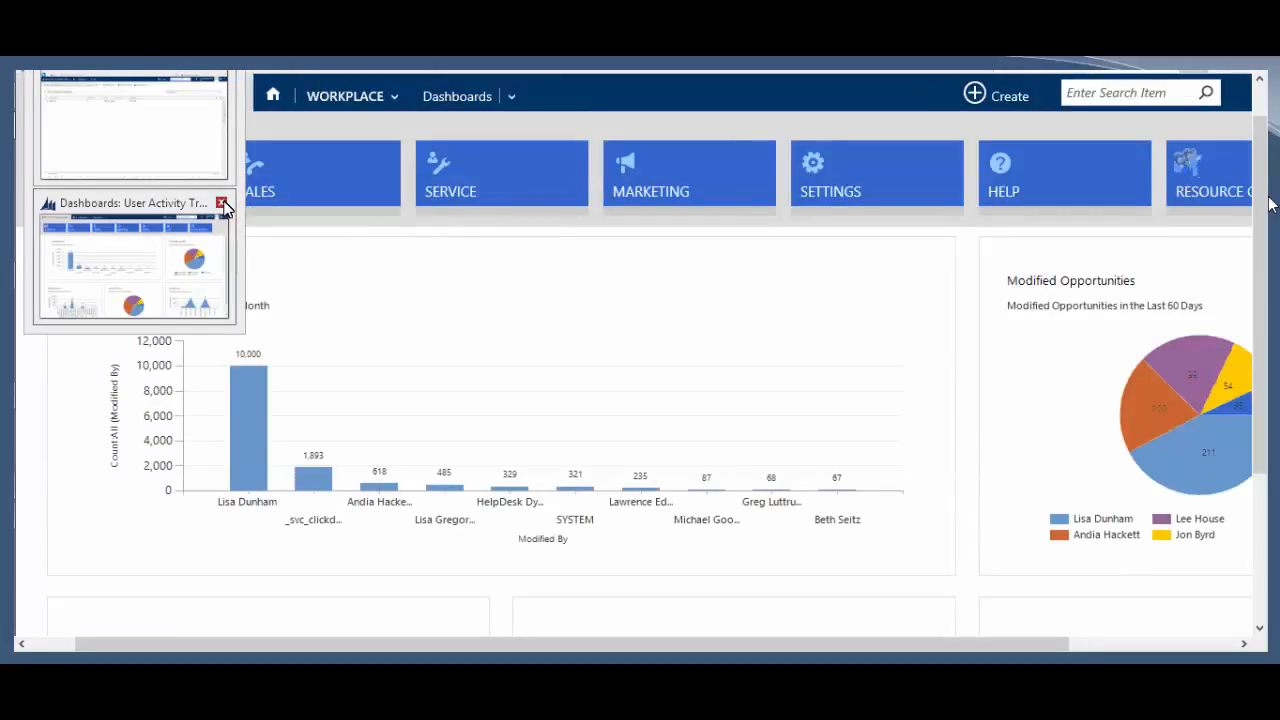
left_click(224, 206)
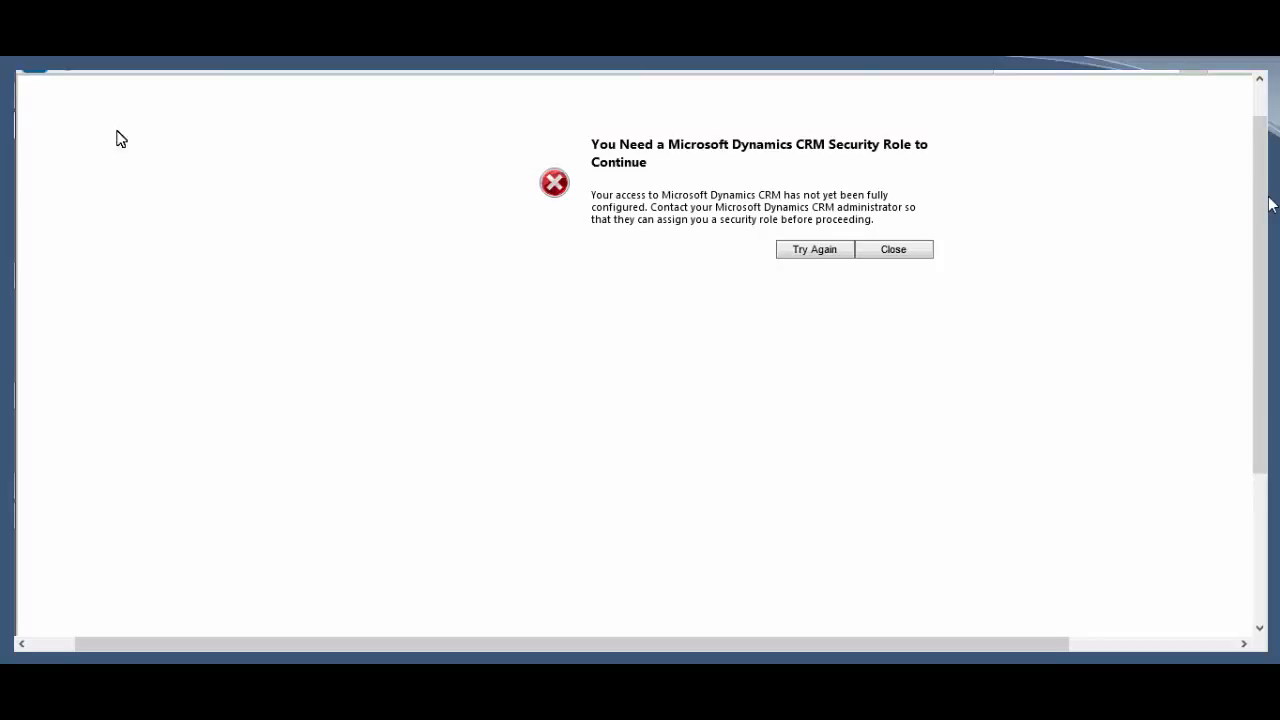
left_click(270, 266)
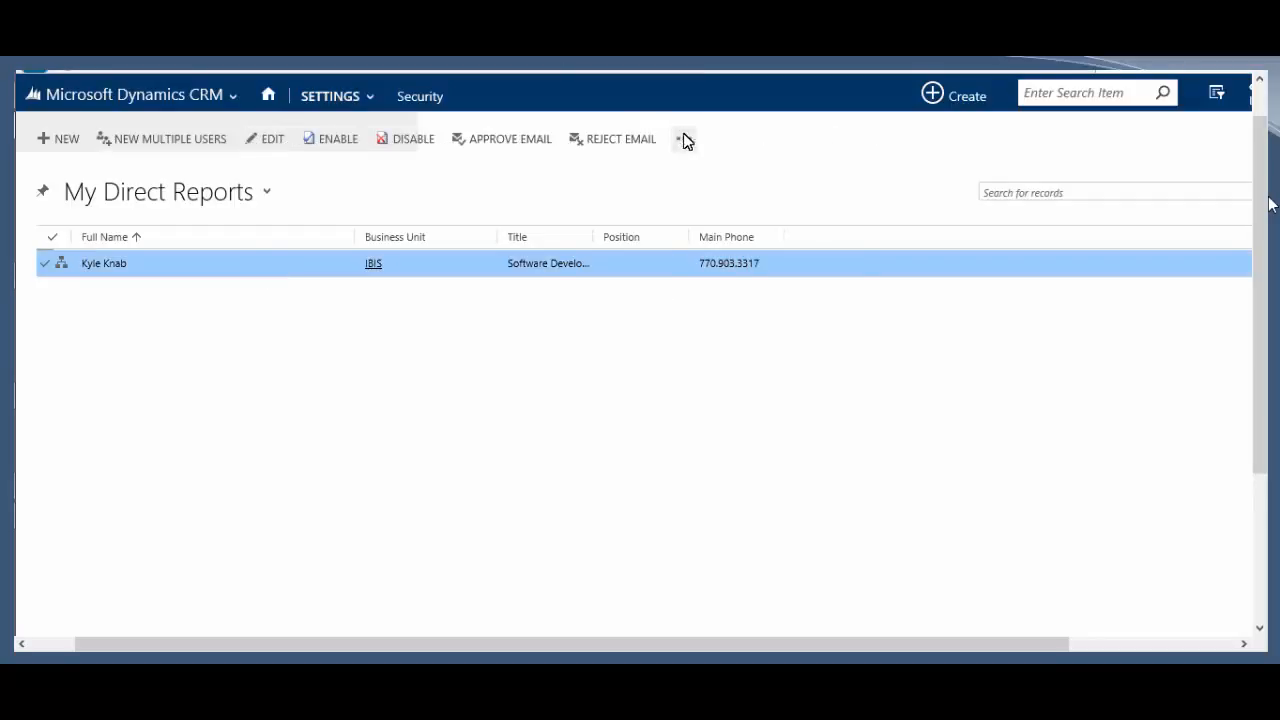
Step: Assign the Salesperson role to the user and retry the user's CRM login
left_click(685, 138)
left_click(728, 168)
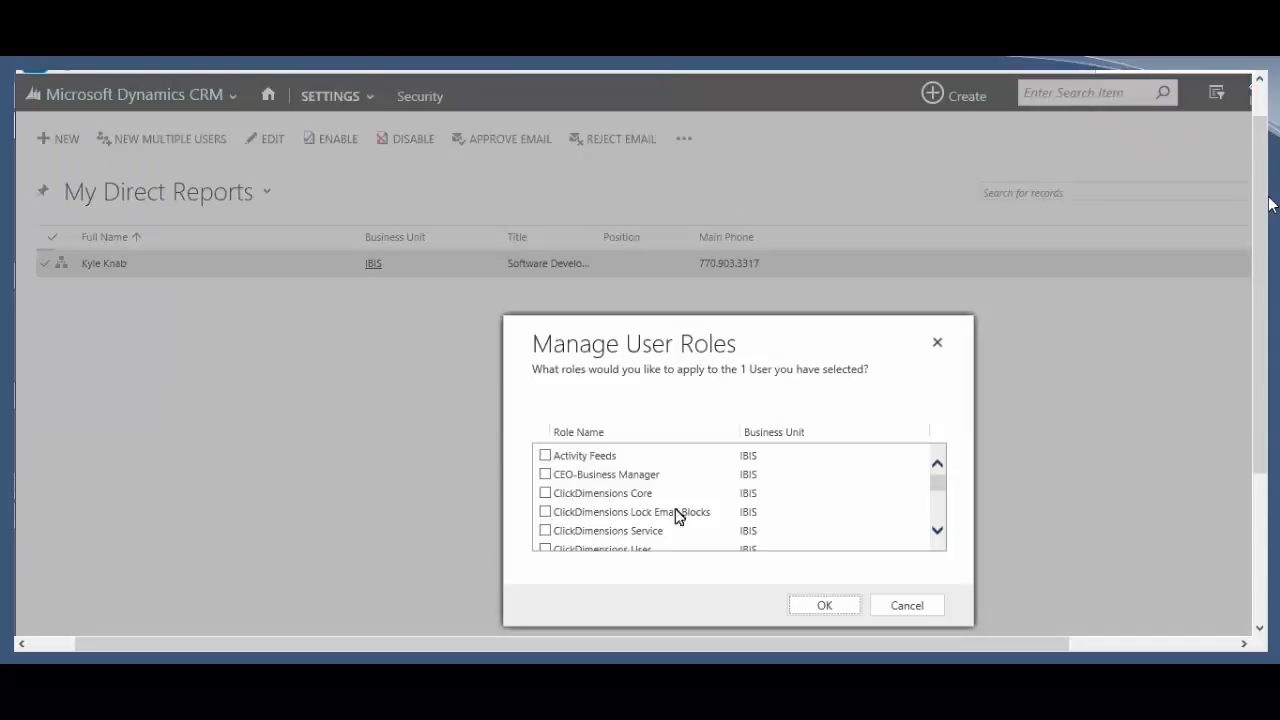
scroll(672, 515, "down", 5)
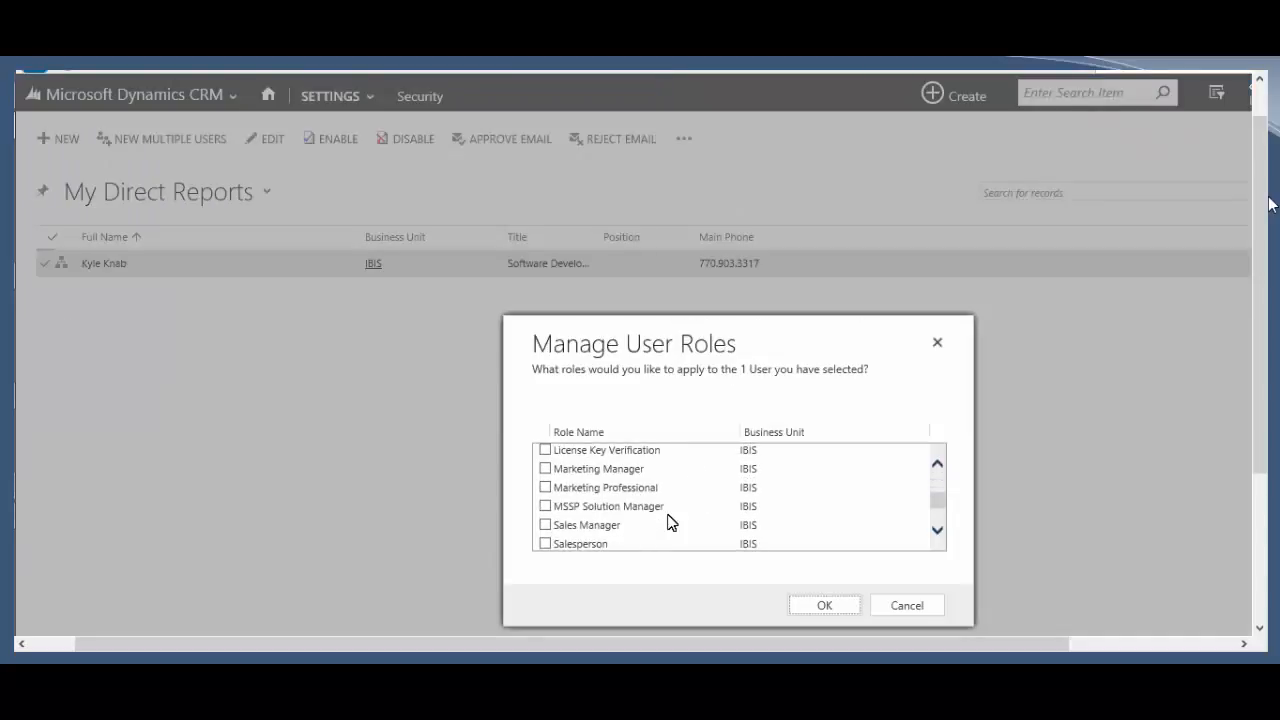
scroll(670, 520, "down", 1)
left_click(573, 515)
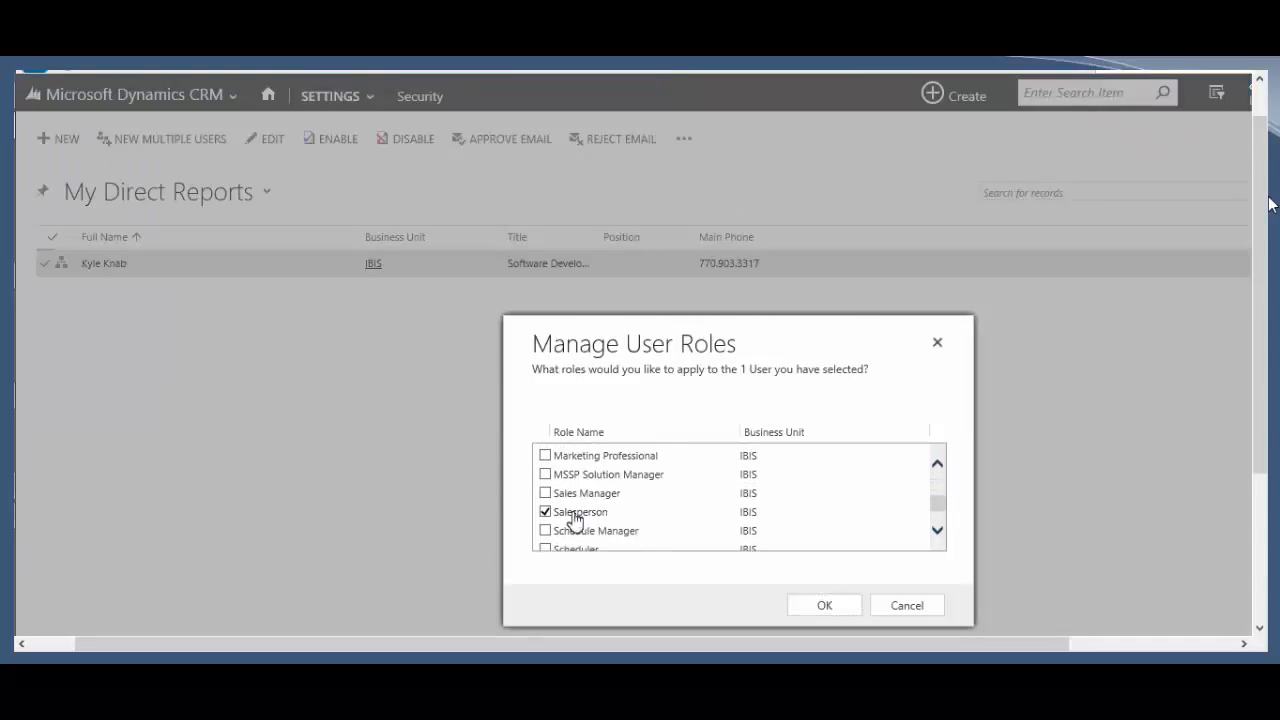
left_click(820, 606)
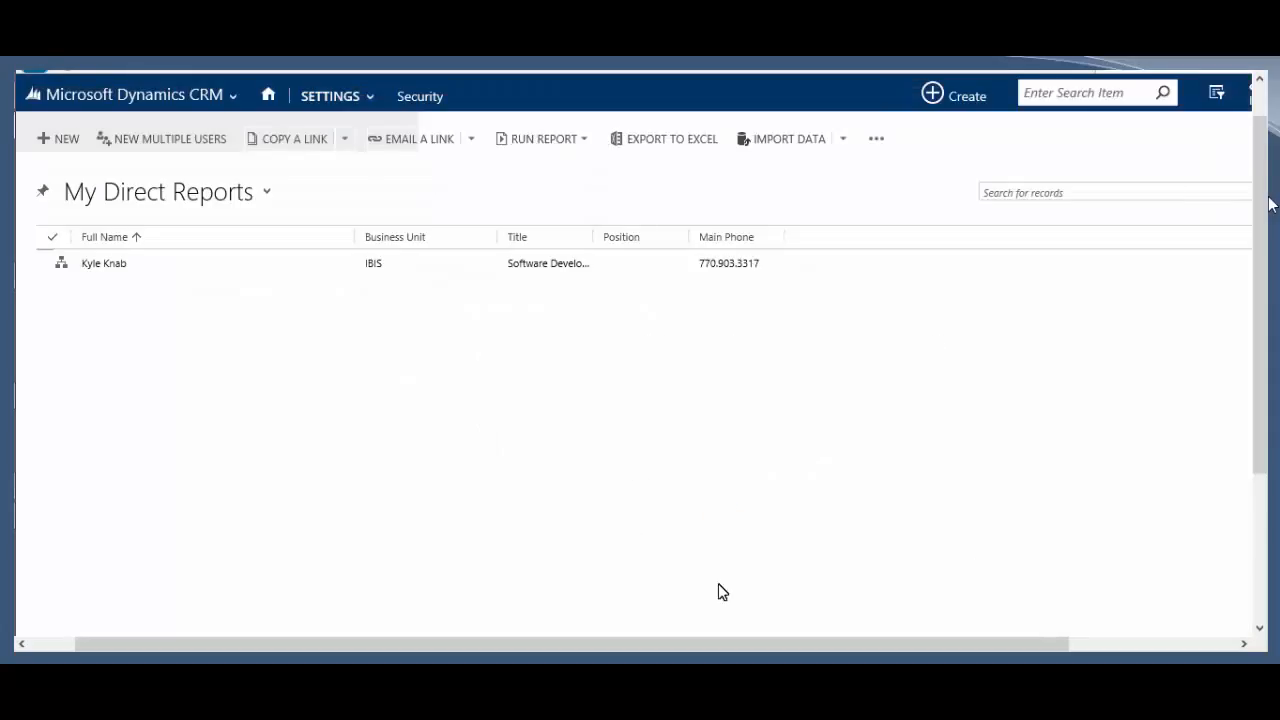
left_click(811, 255)
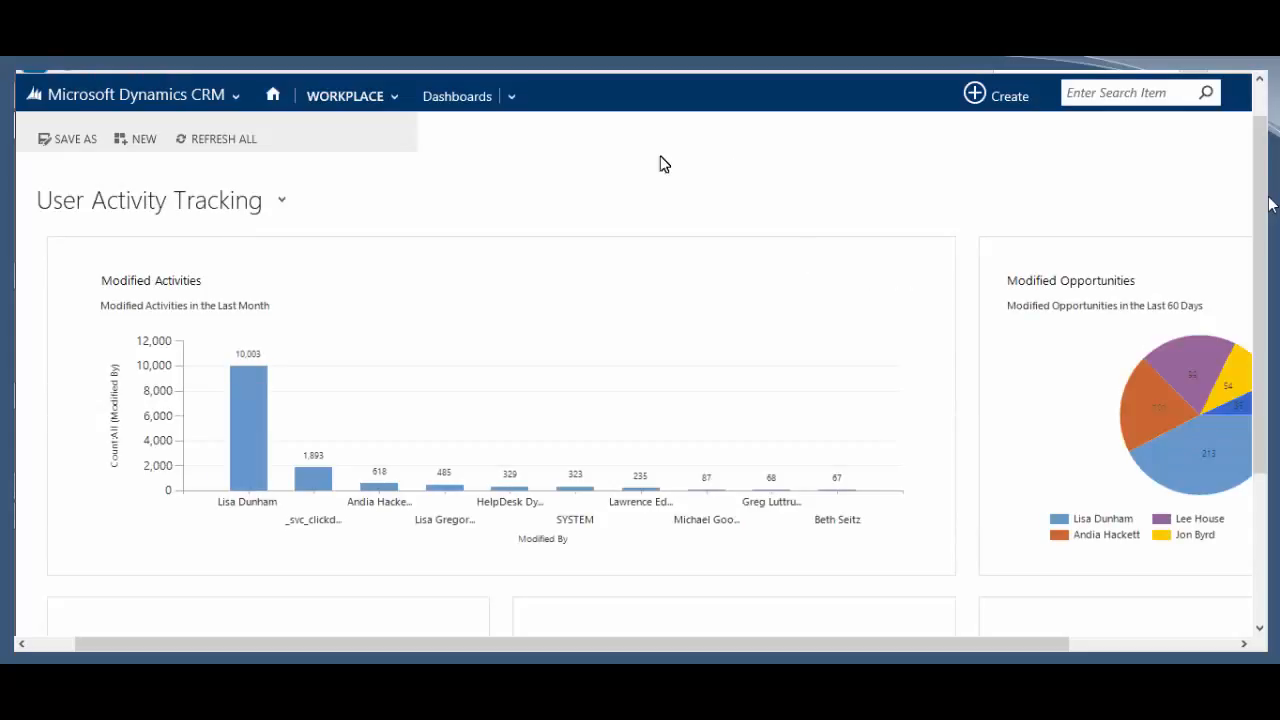
Step: In the Salesperson session, open Sales > Leads on My Open Leads, then return to My Direct Reports
left_click(235, 95)
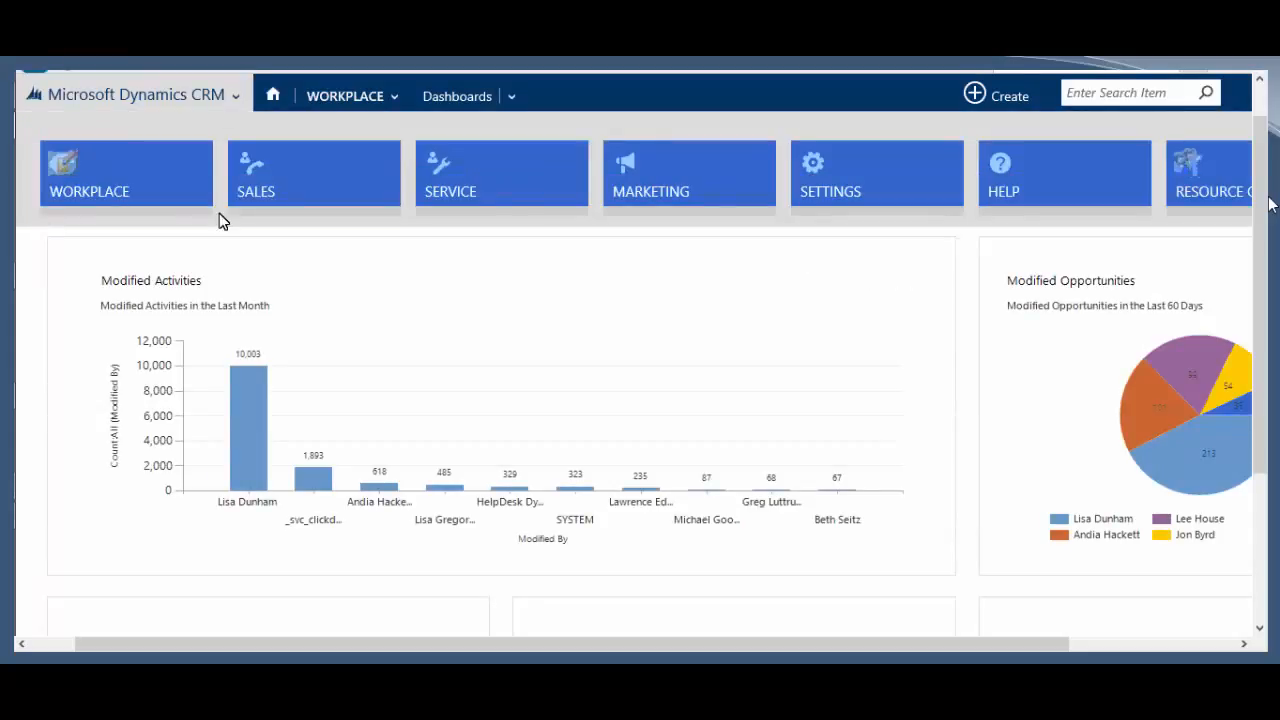
left_click(301, 179)
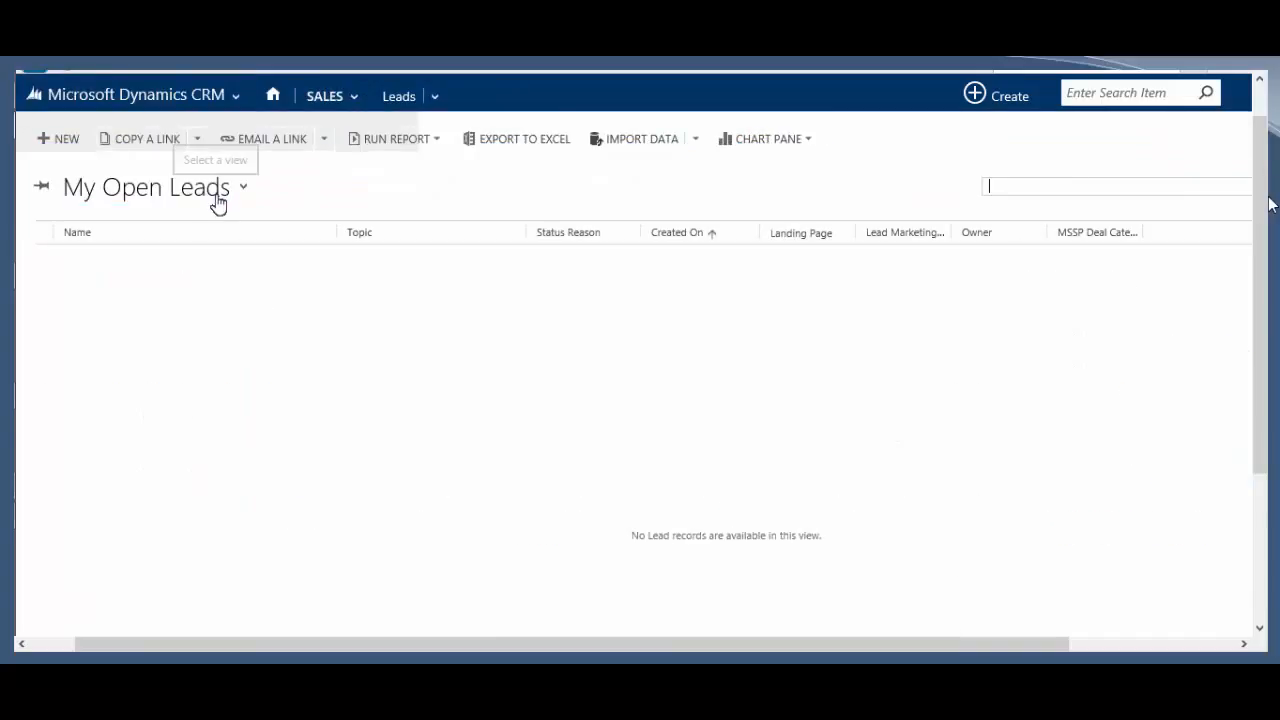
left_click(218, 200)
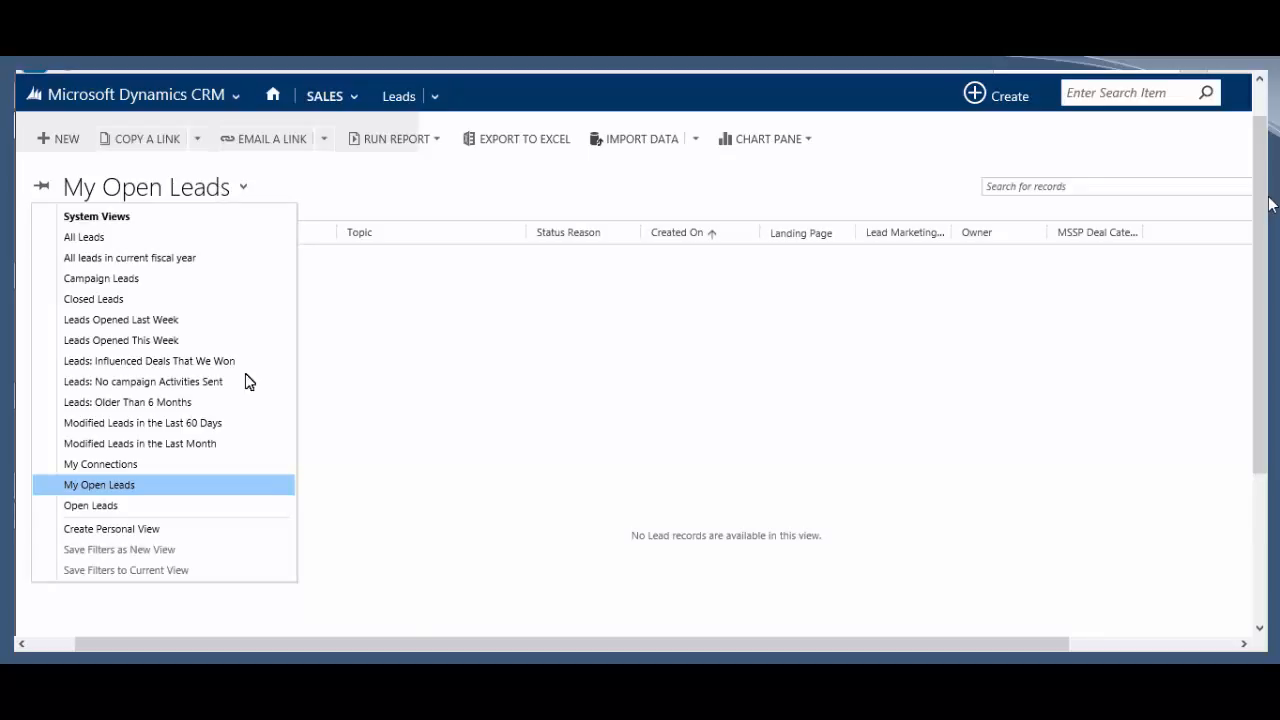
left_click(554, 461)
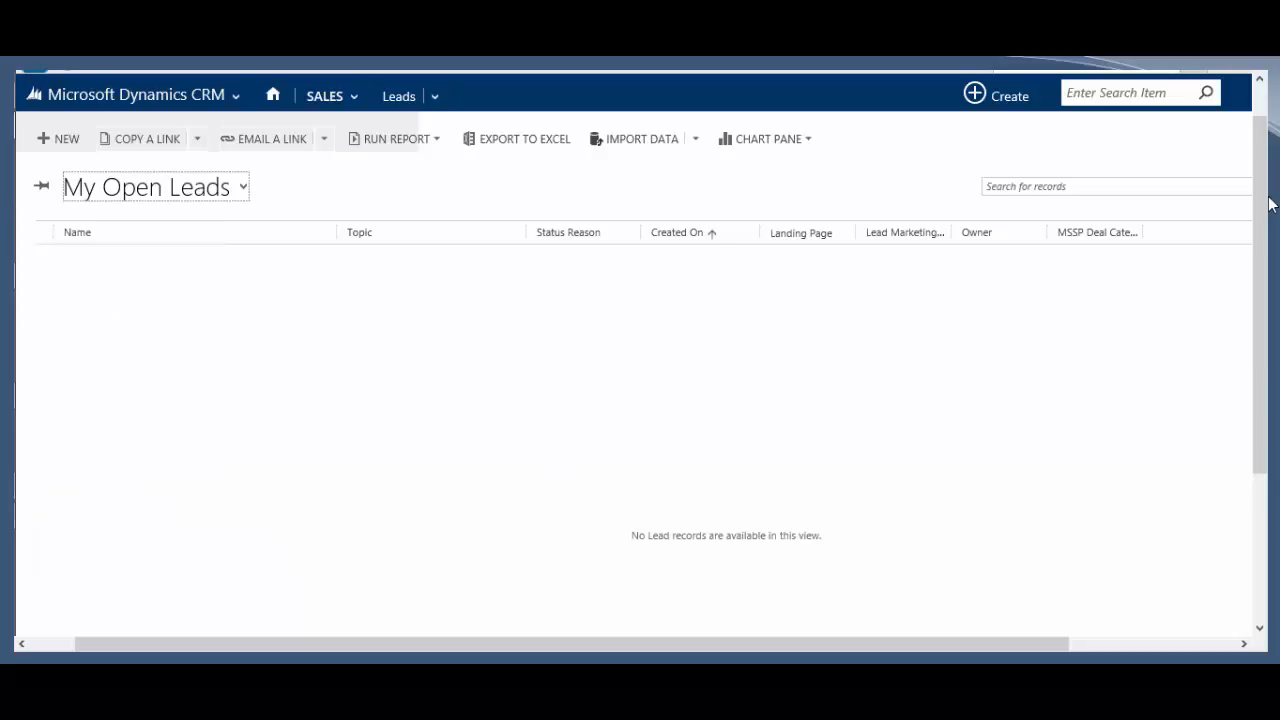
mouse_move(8, 122)
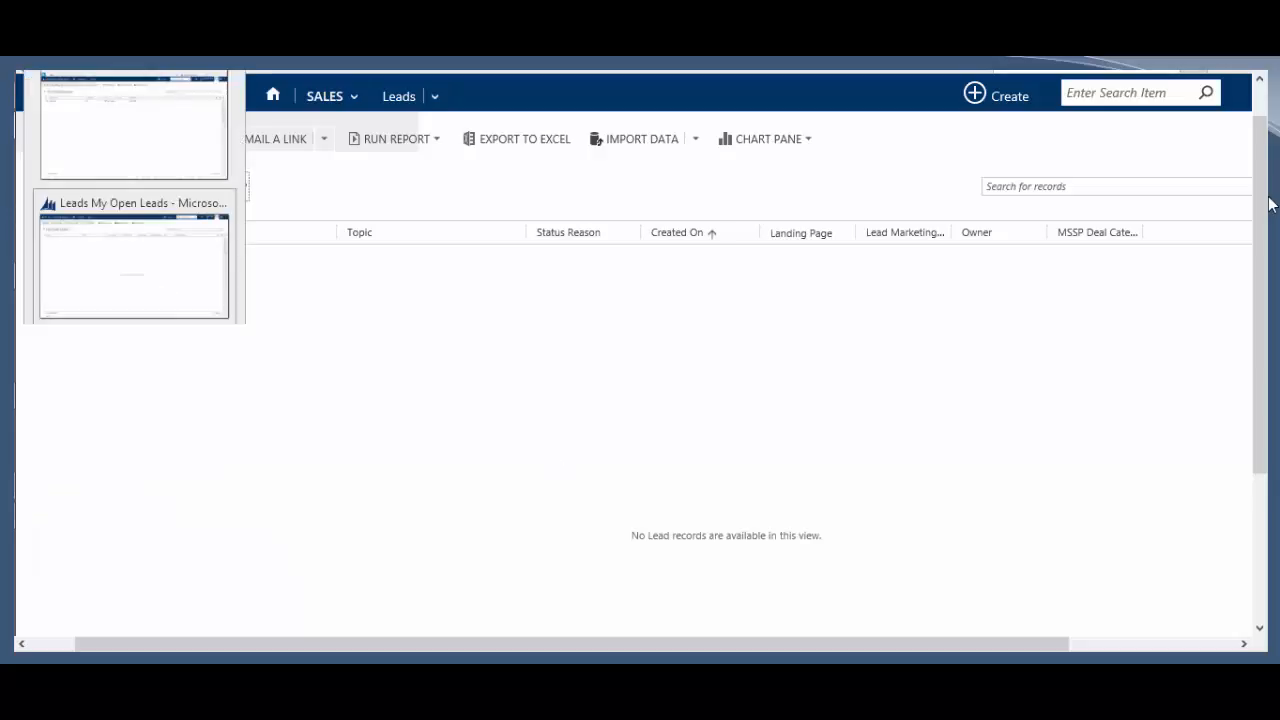
left_click(143, 126)
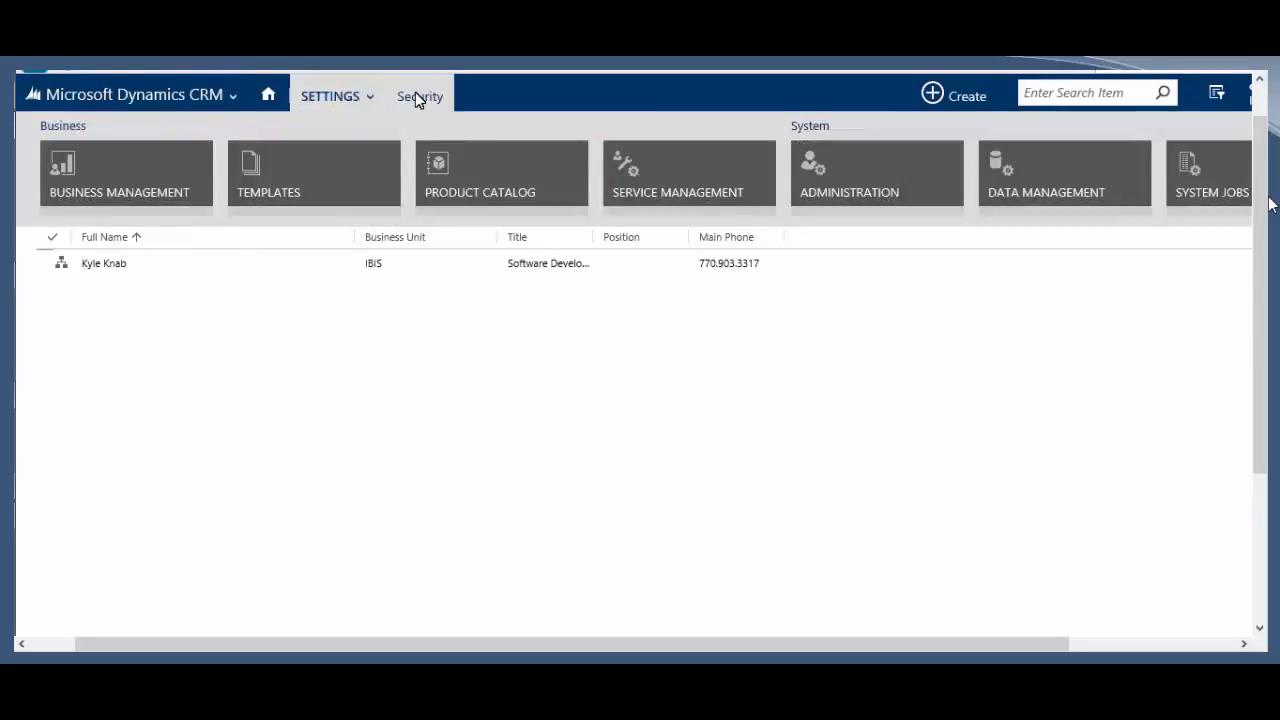
Step: Go to Settings > Security > Security Roles and select the Salesperson role in the list
left_click(415, 96)
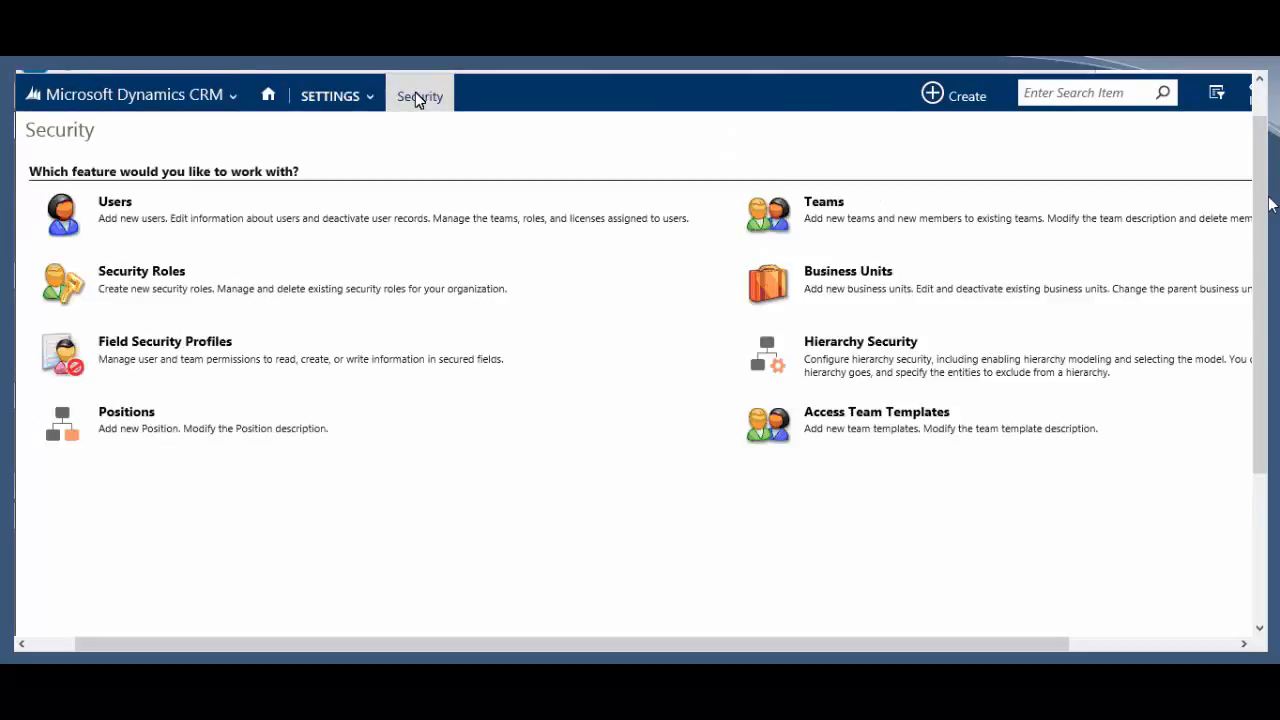
left_click(122, 279)
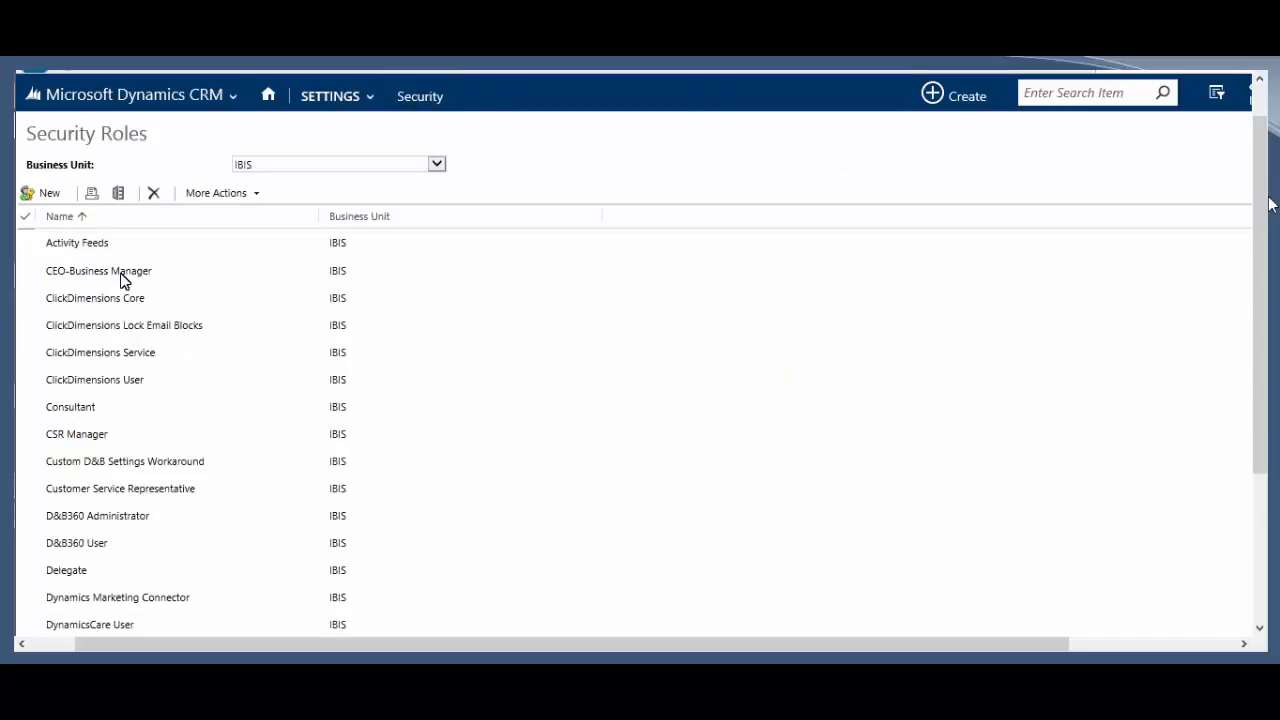
scroll(295, 500, "down", 3)
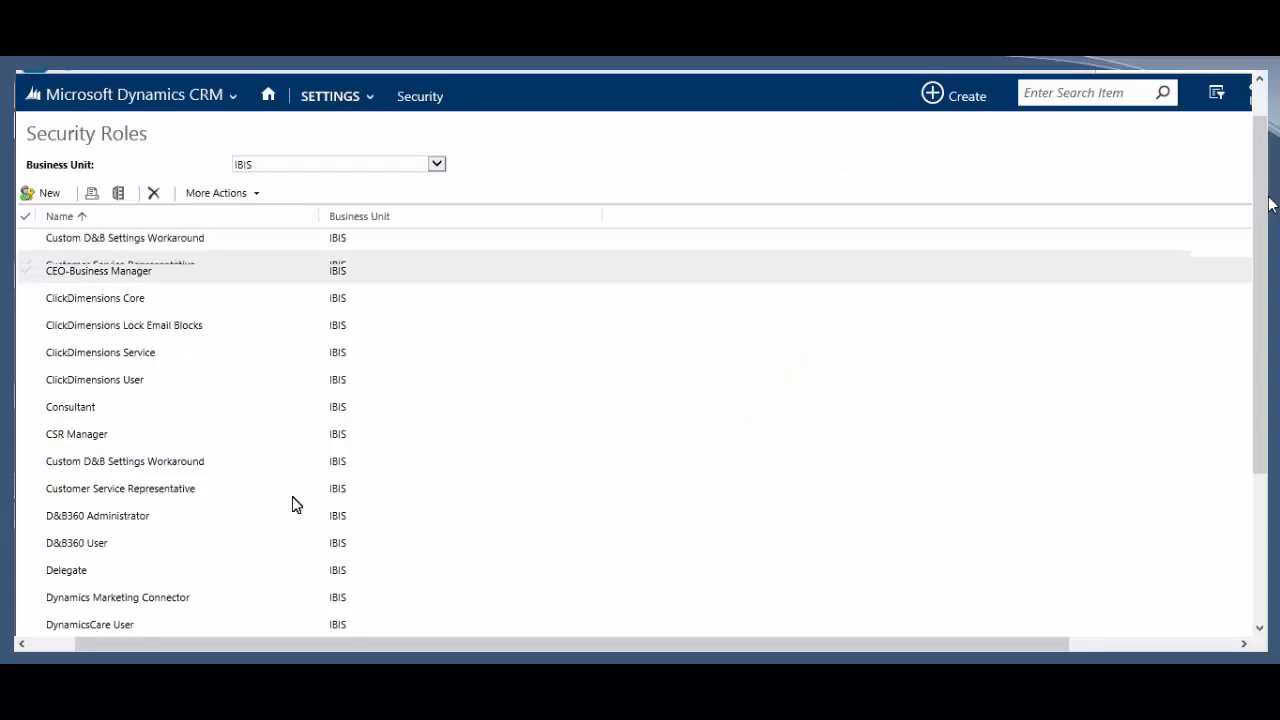
scroll(295, 503, "up", 3)
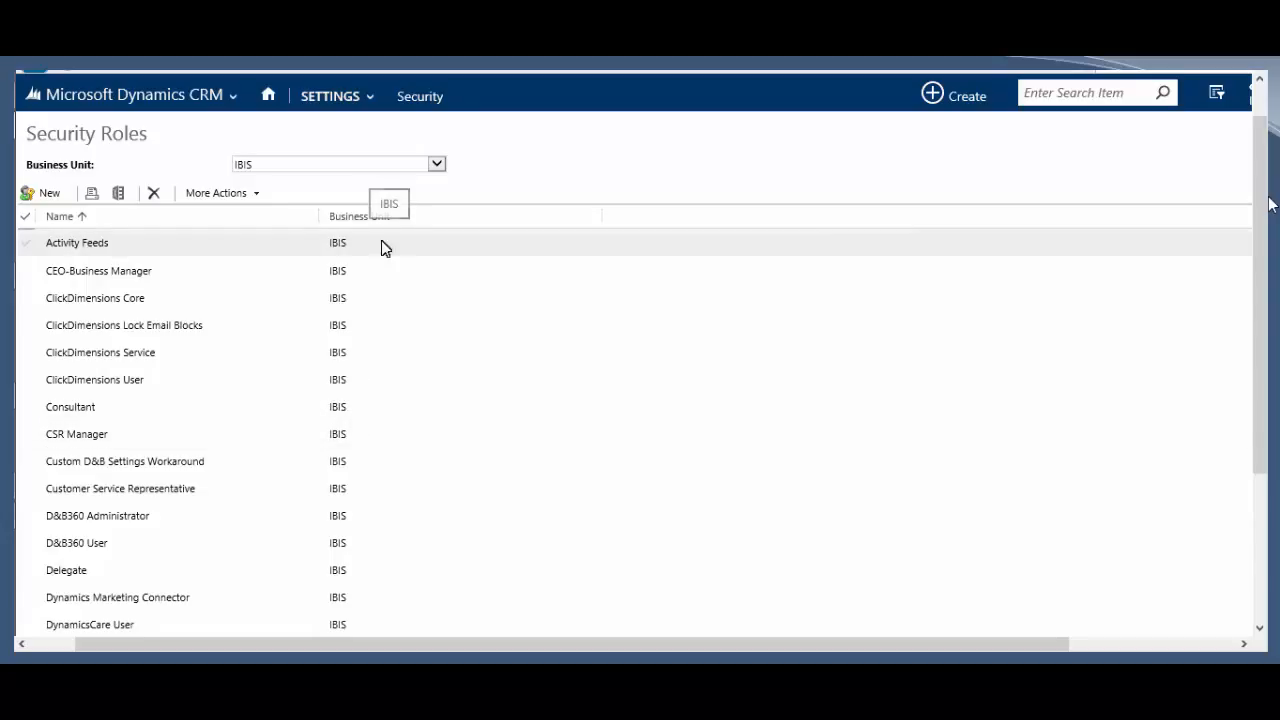
left_click(240, 302)
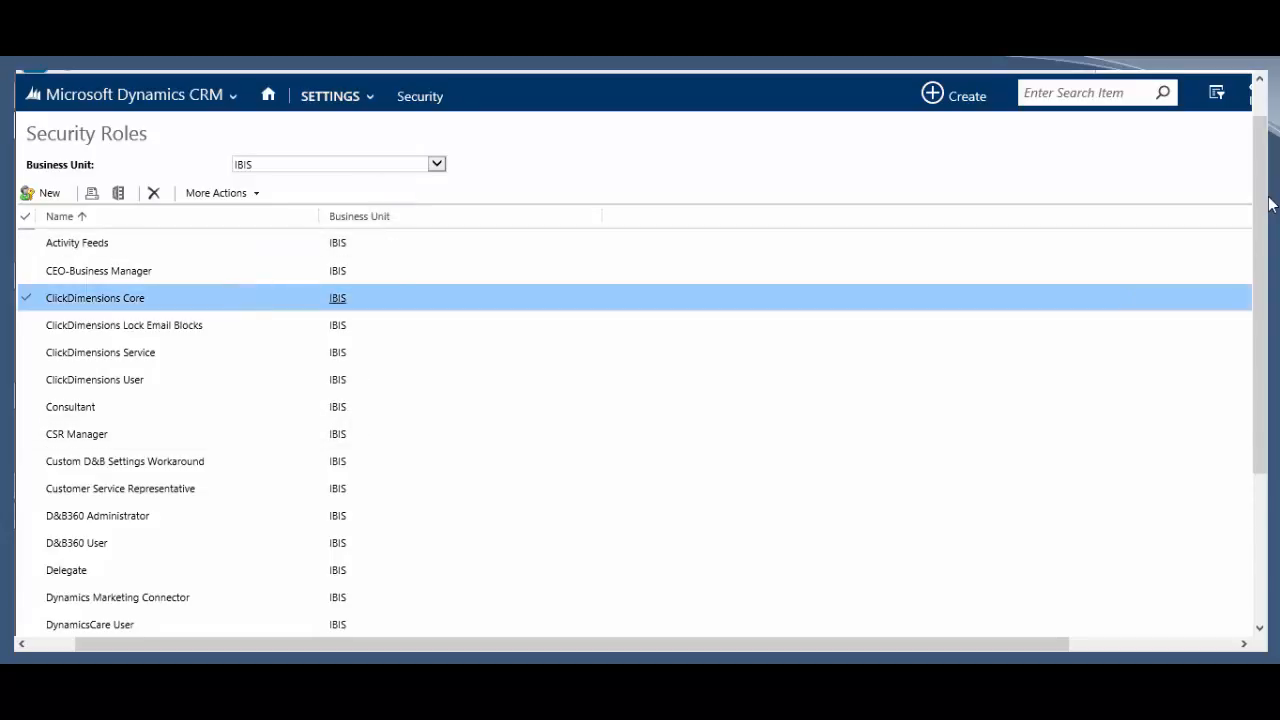
left_click(259, 524)
scroll(251, 597, "down", 3)
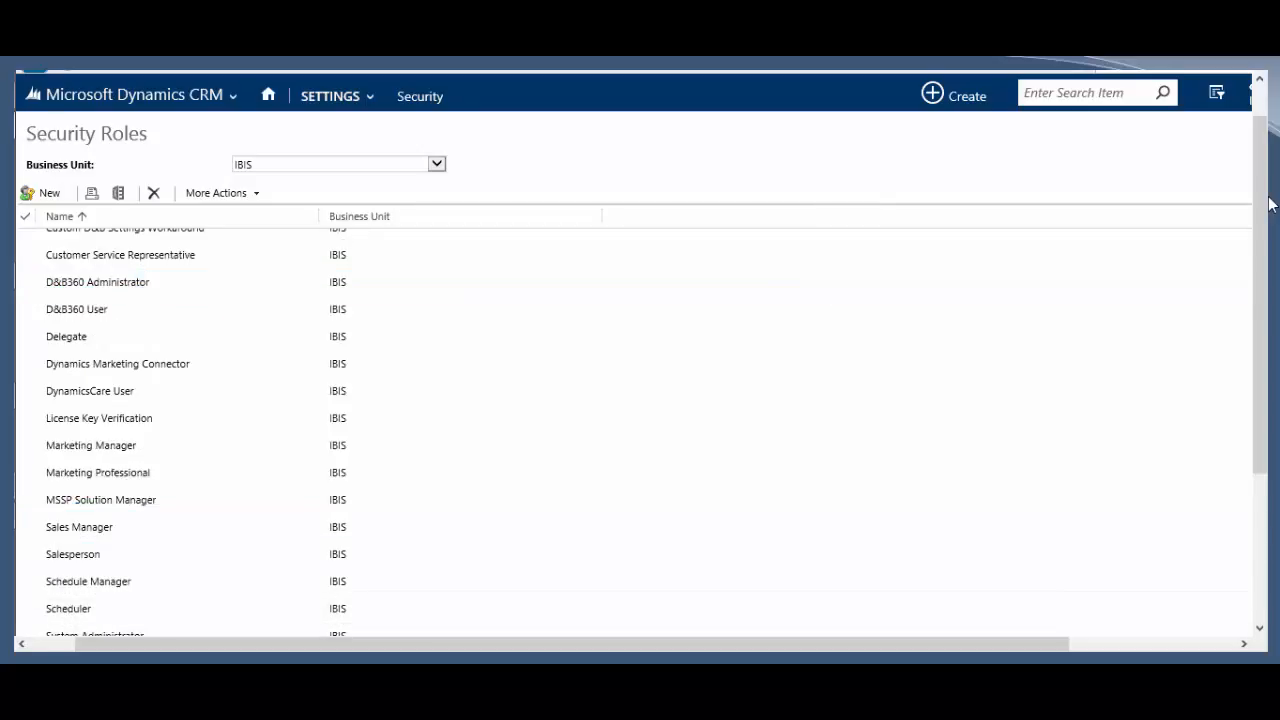
left_click(181, 562)
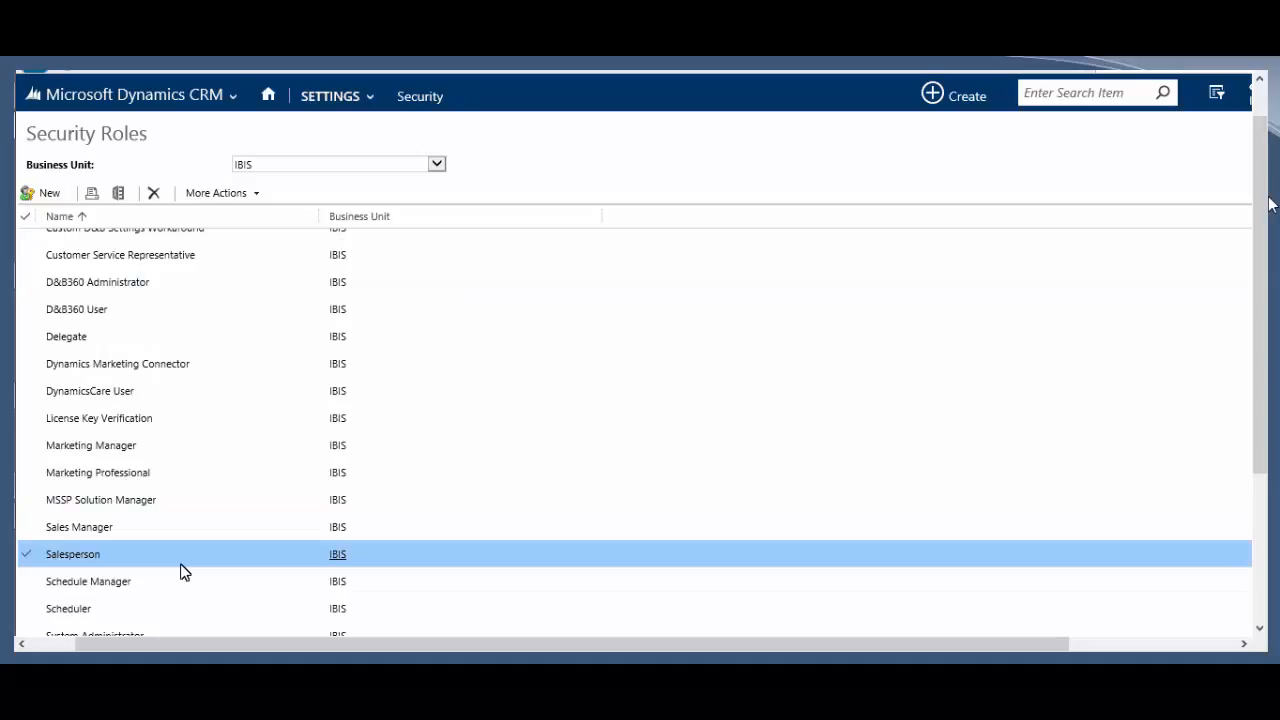
Step: Open the Salesperson role and set every Contact privilege on Core Records to organization level
double_click(181, 562)
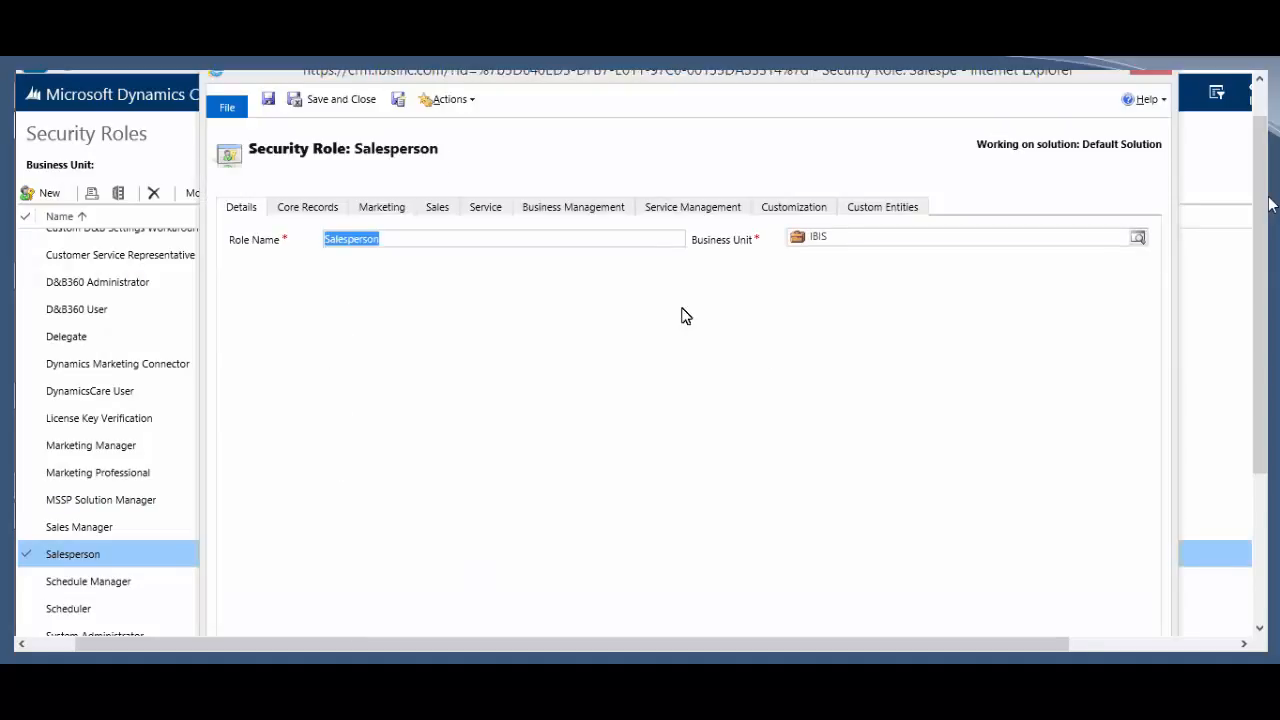
left_click(310, 209)
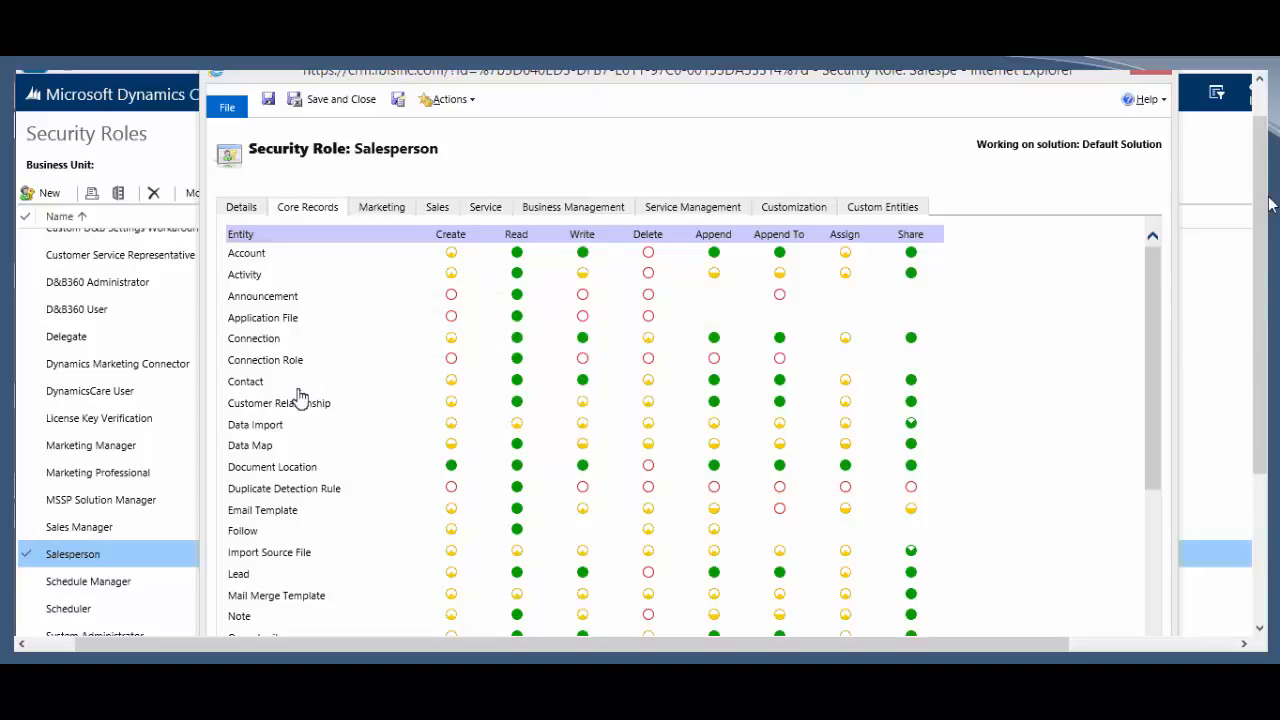
left_click(585, 389)
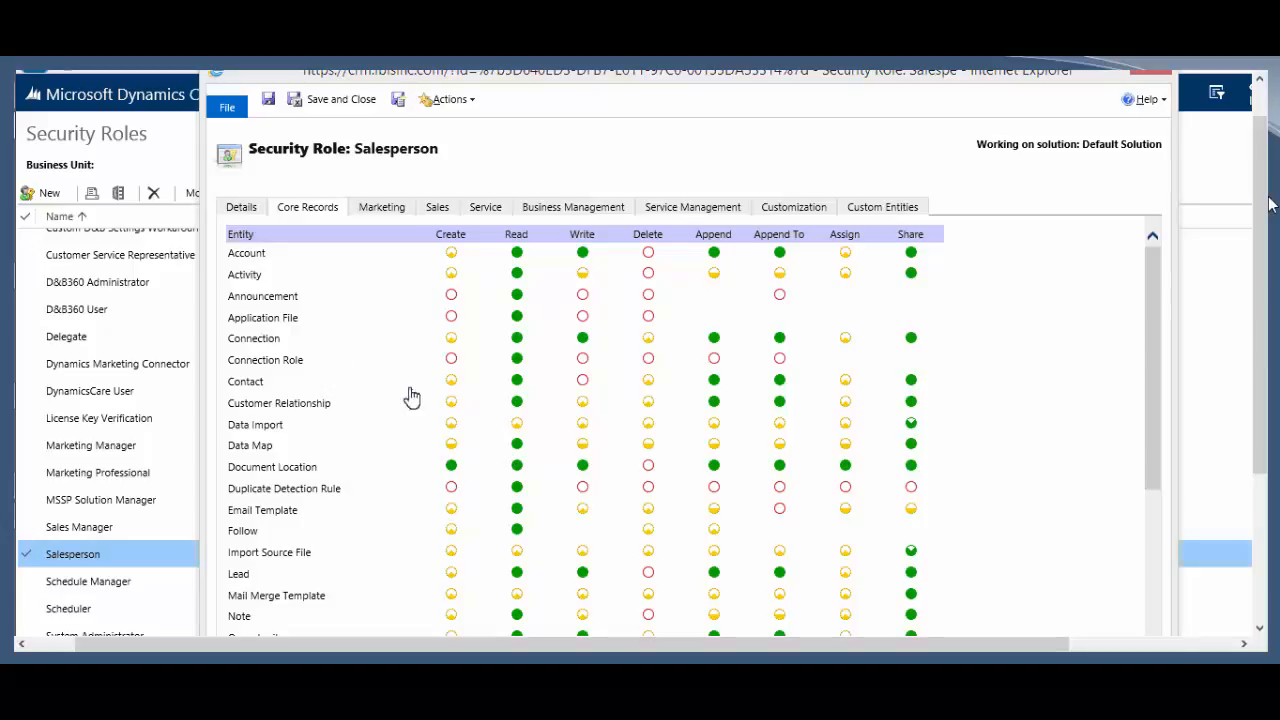
left_click(583, 383)
left_click(585, 385)
left_click(241, 385)
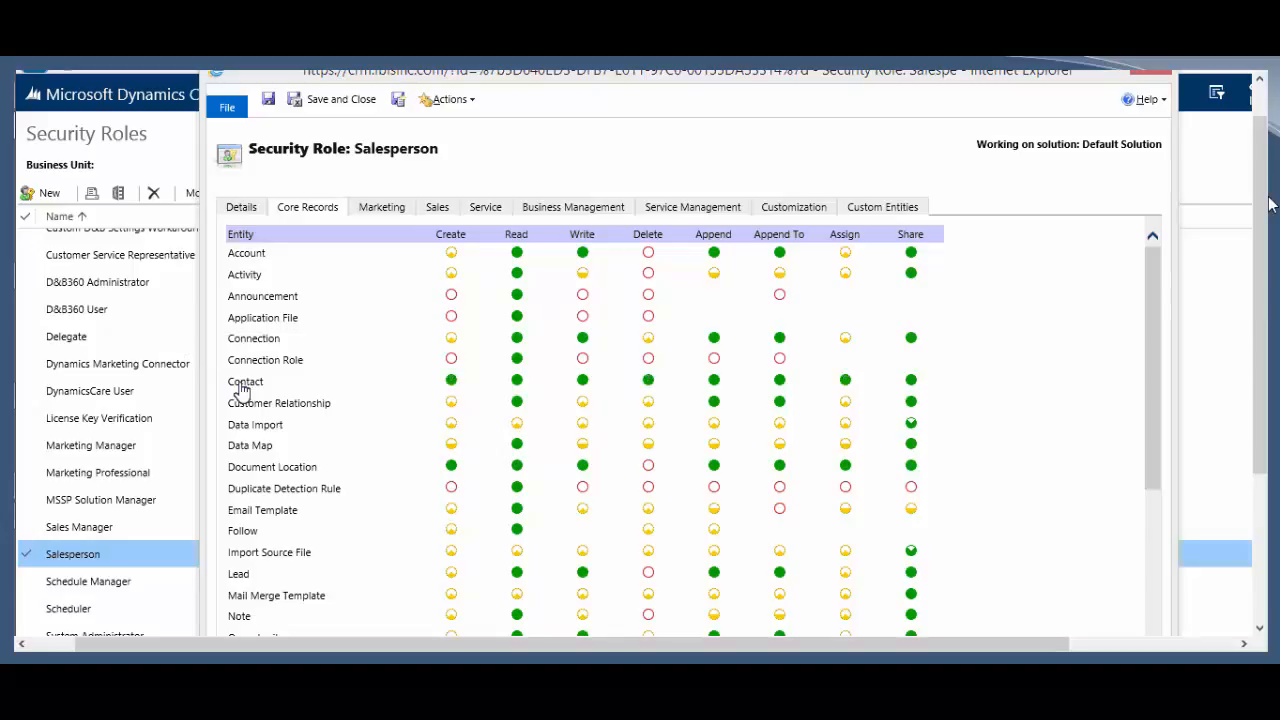
left_click(241, 388)
left_click(241, 388)
scroll(489, 444, "down", 10)
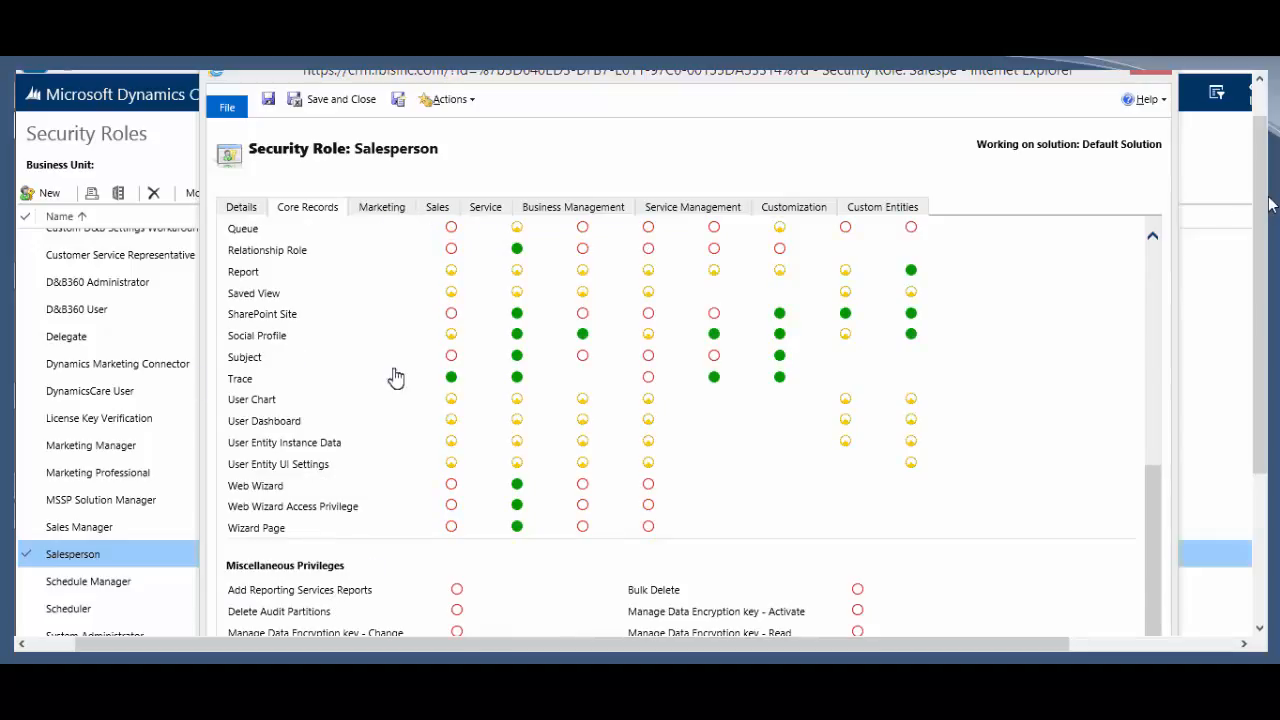
left_click(382, 207)
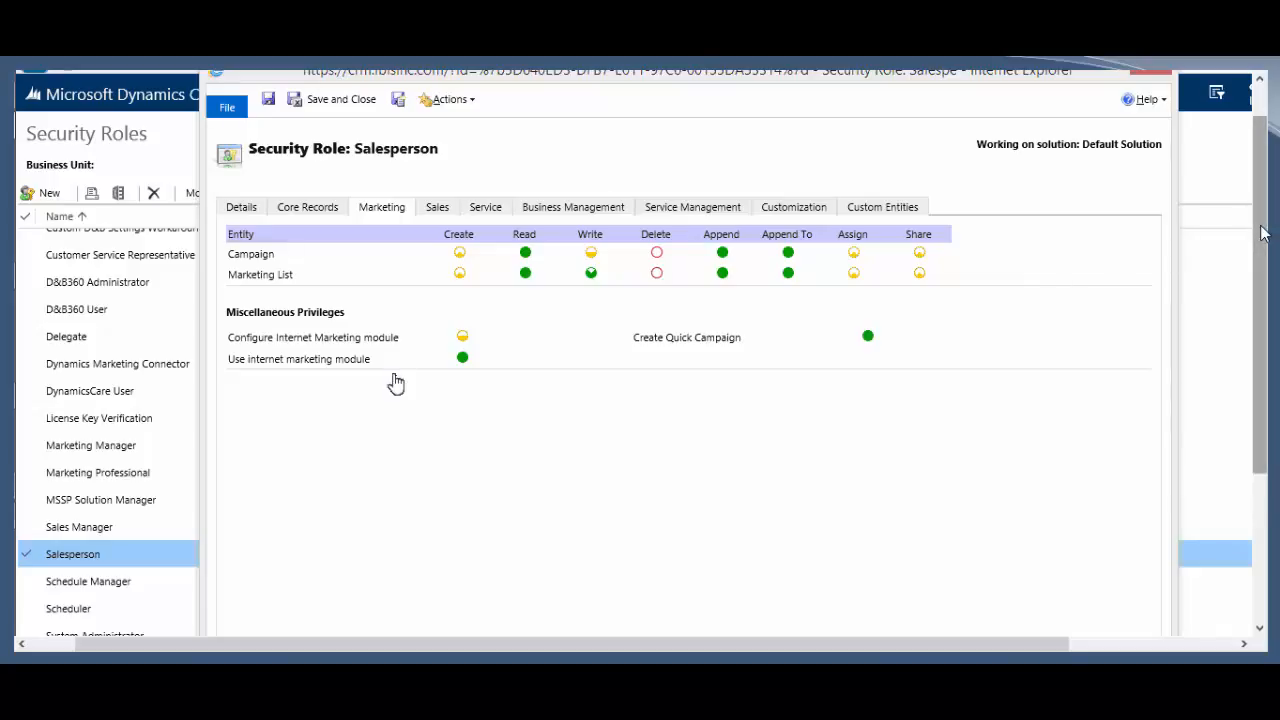
Step: Show the Sales privileges and cycle Override Opportunity Pricing back to organization level
left_click(437, 207)
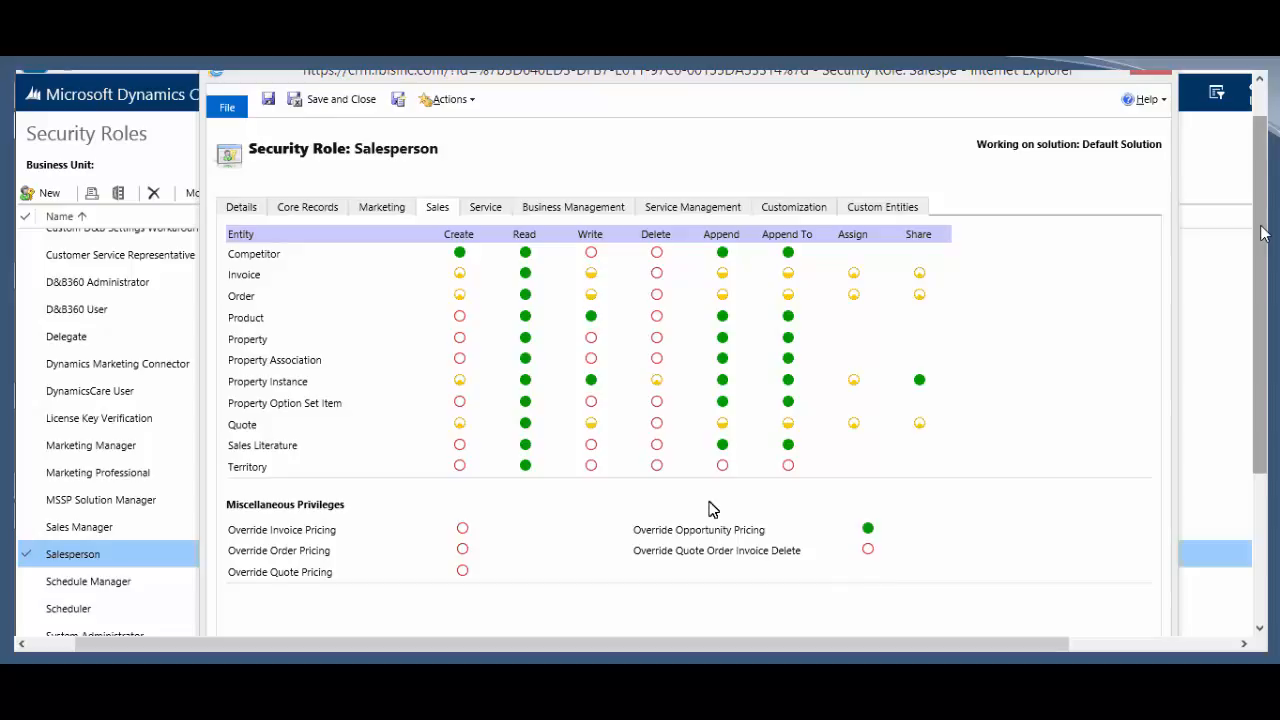
left_click(868, 529)
left_click(868, 529)
left_click(867, 530)
Step: Review the Custom Entities privileges, reposition the role window, and return to the Sales tab
left_click(873, 208)
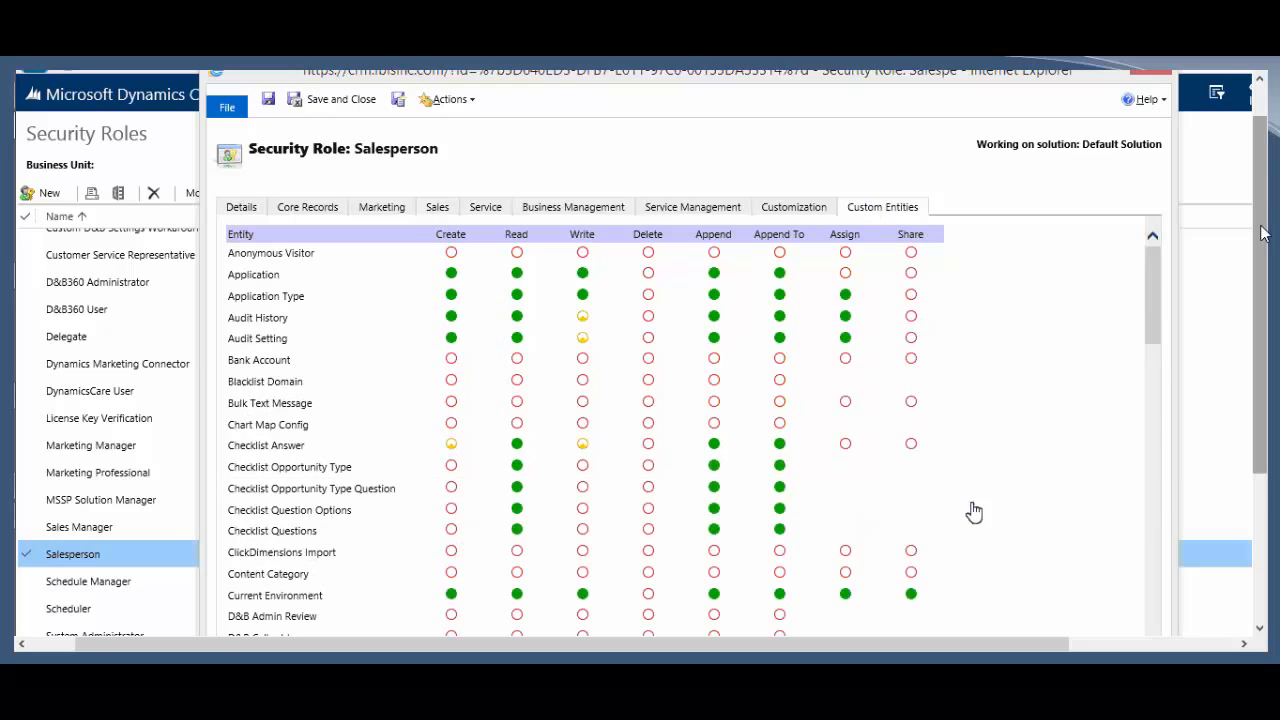
left_click_drag(1158, 280, 1133, 218)
scroll(1100, 469, "down", 1)
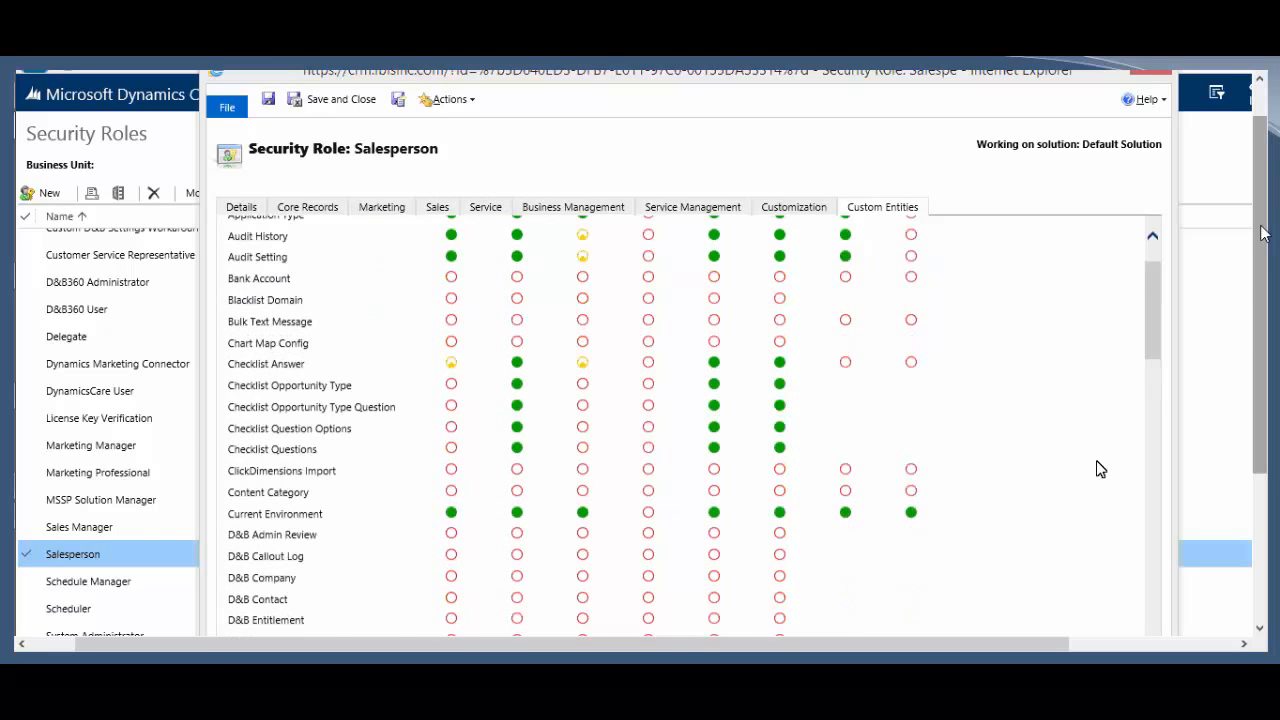
scroll(1052, 507, "up", 1)
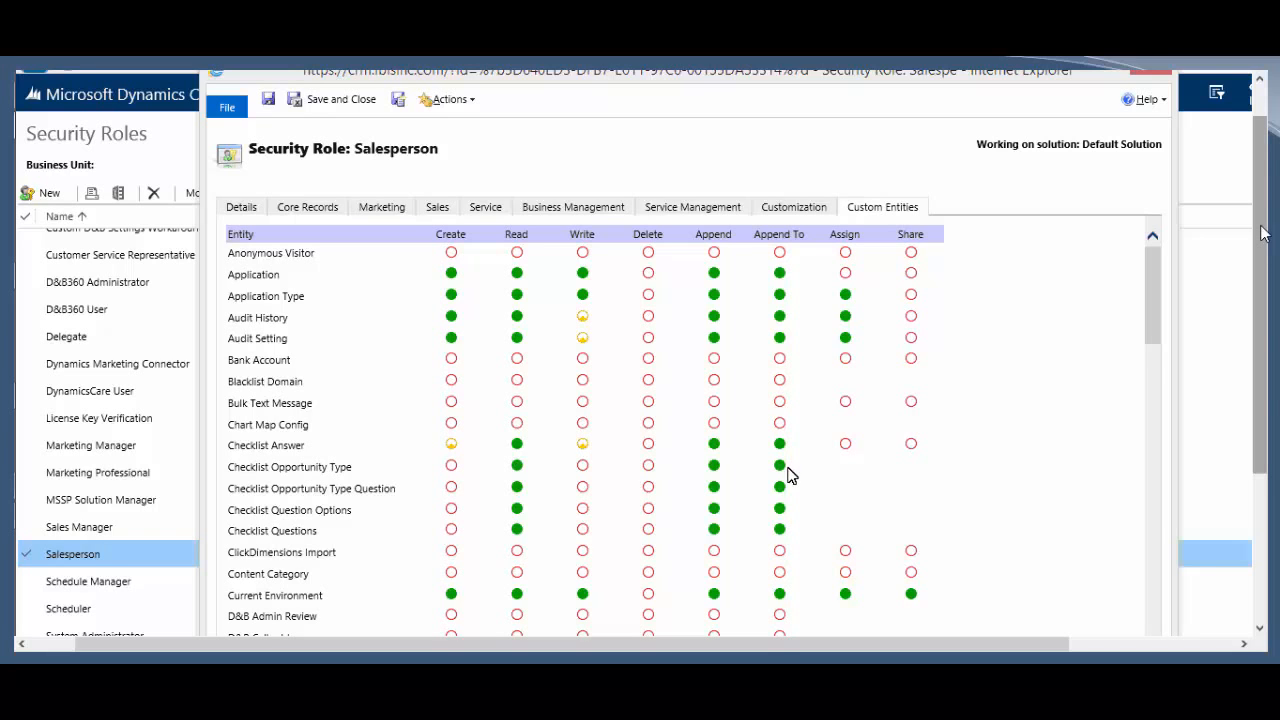
scroll(380, 534, "down", 3)
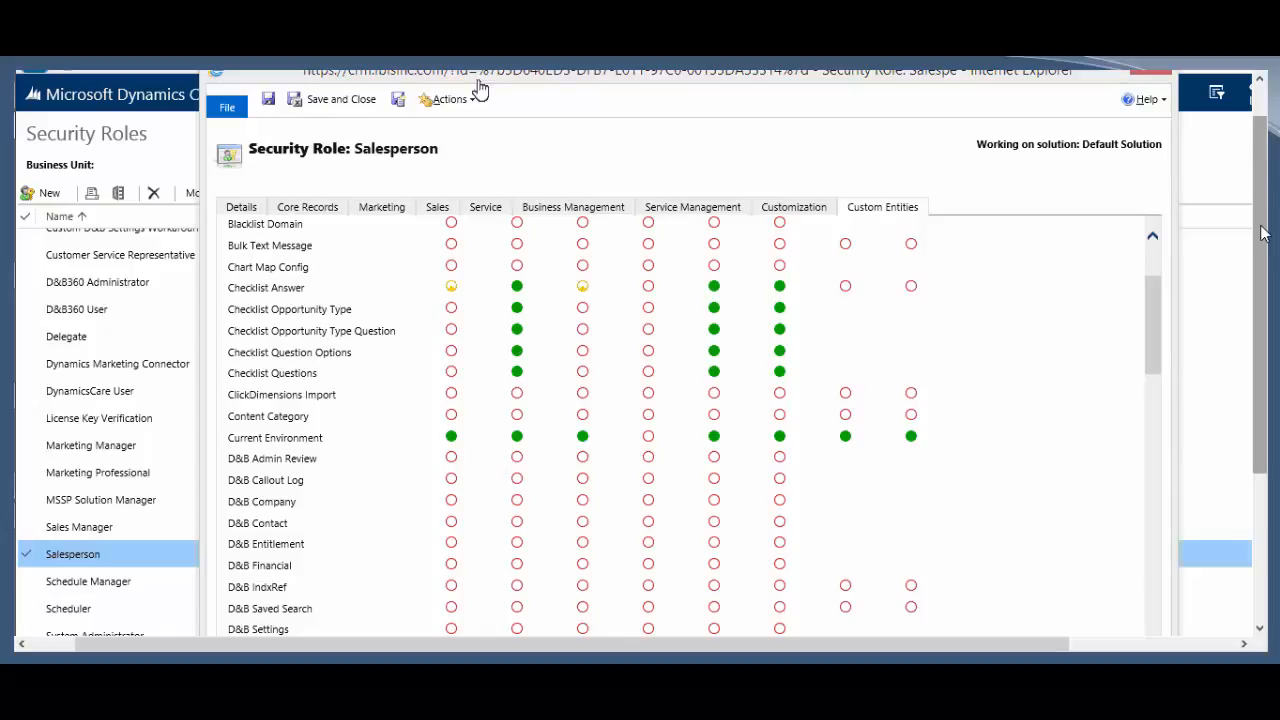
left_click_drag(466, 86, 765, 74)
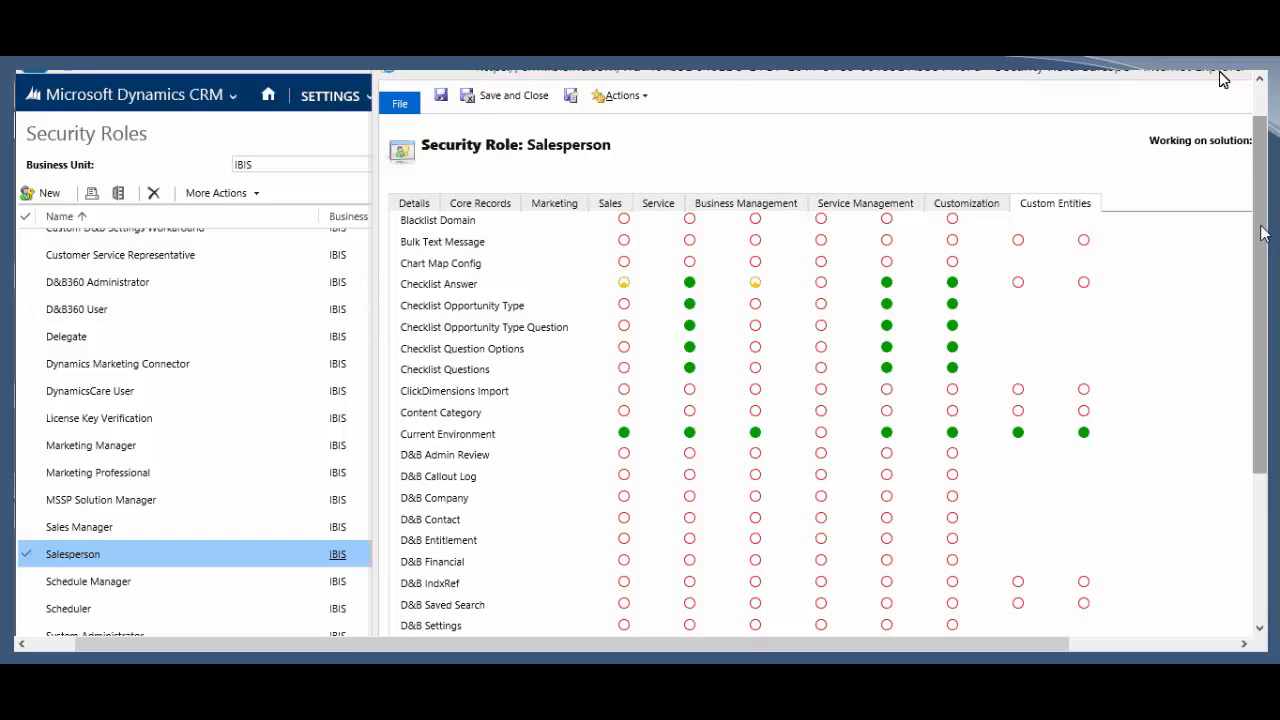
left_click_drag(1222, 73, 1121, 52)
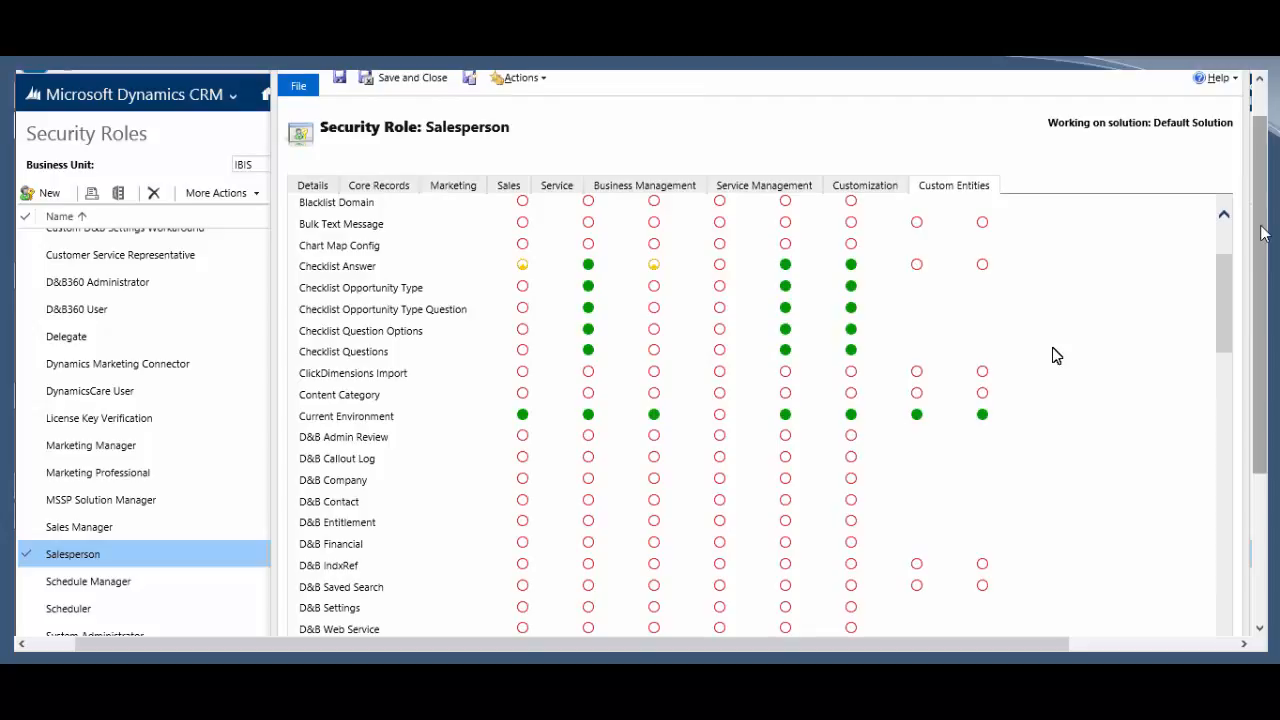
left_click(505, 190)
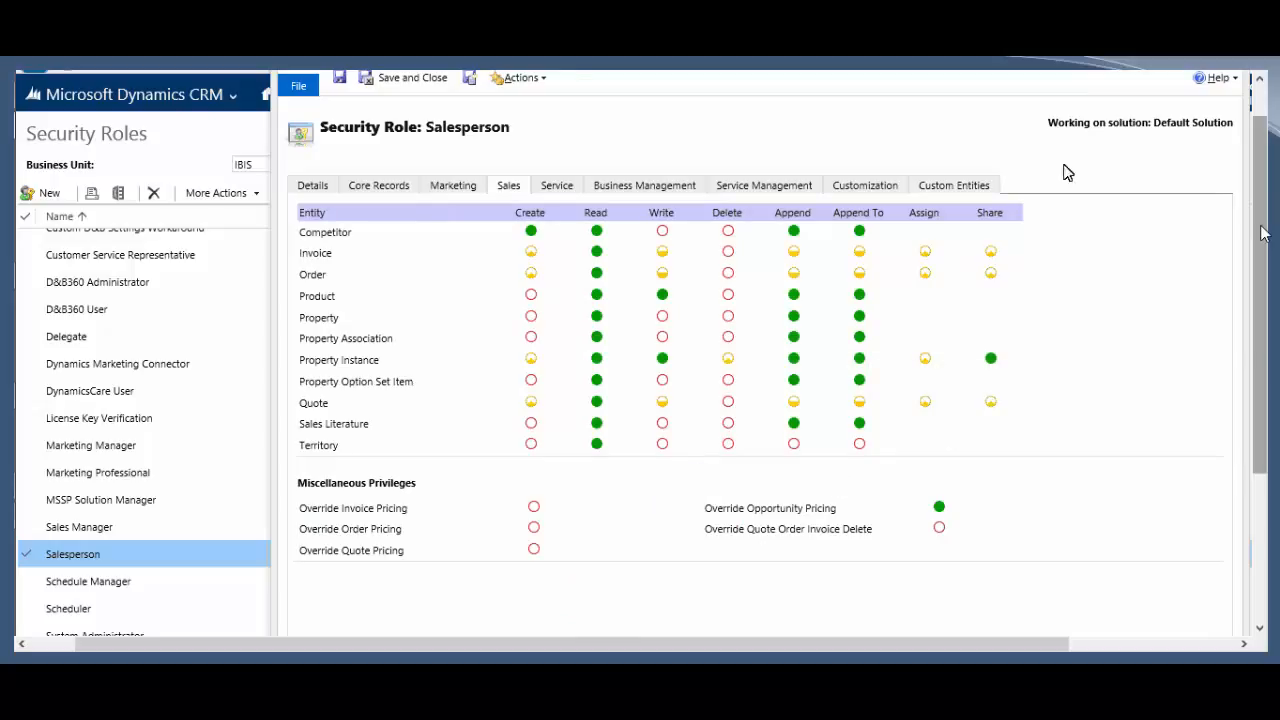
Step: Leave the Salesperson role form without saving and copy the role as 'Power Salesperson'
left_click(1235, 72)
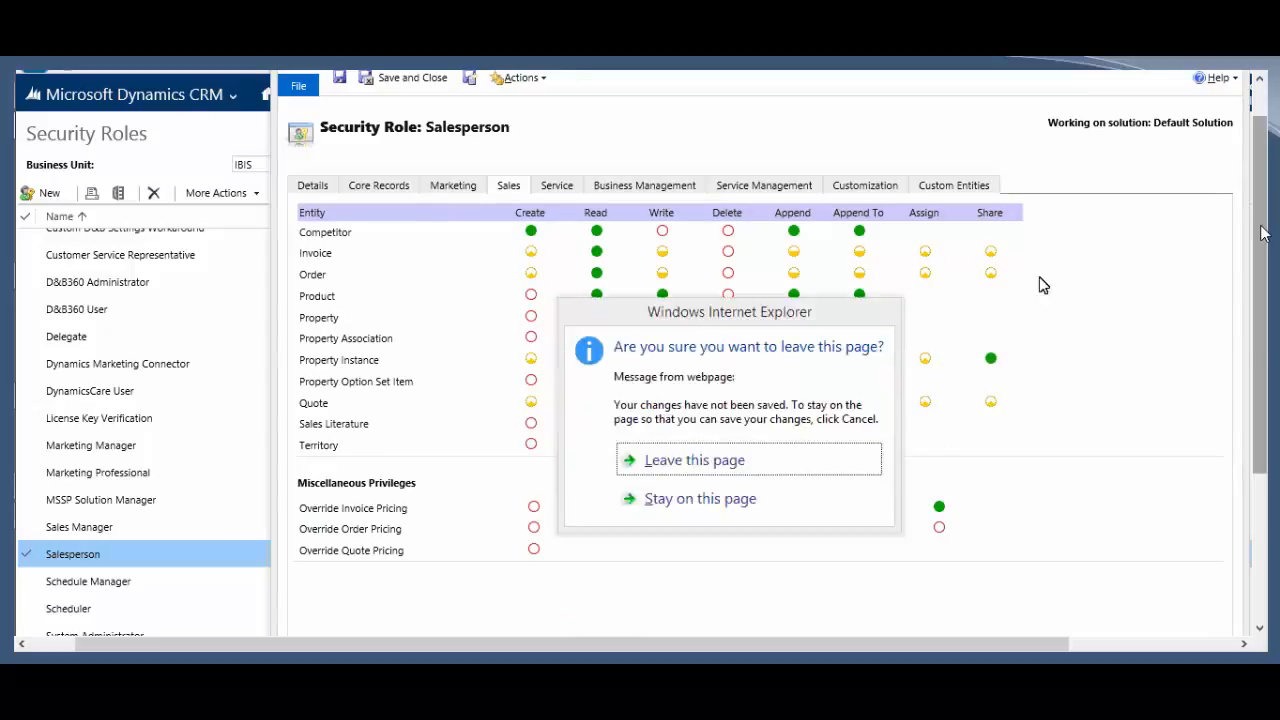
left_click(817, 459)
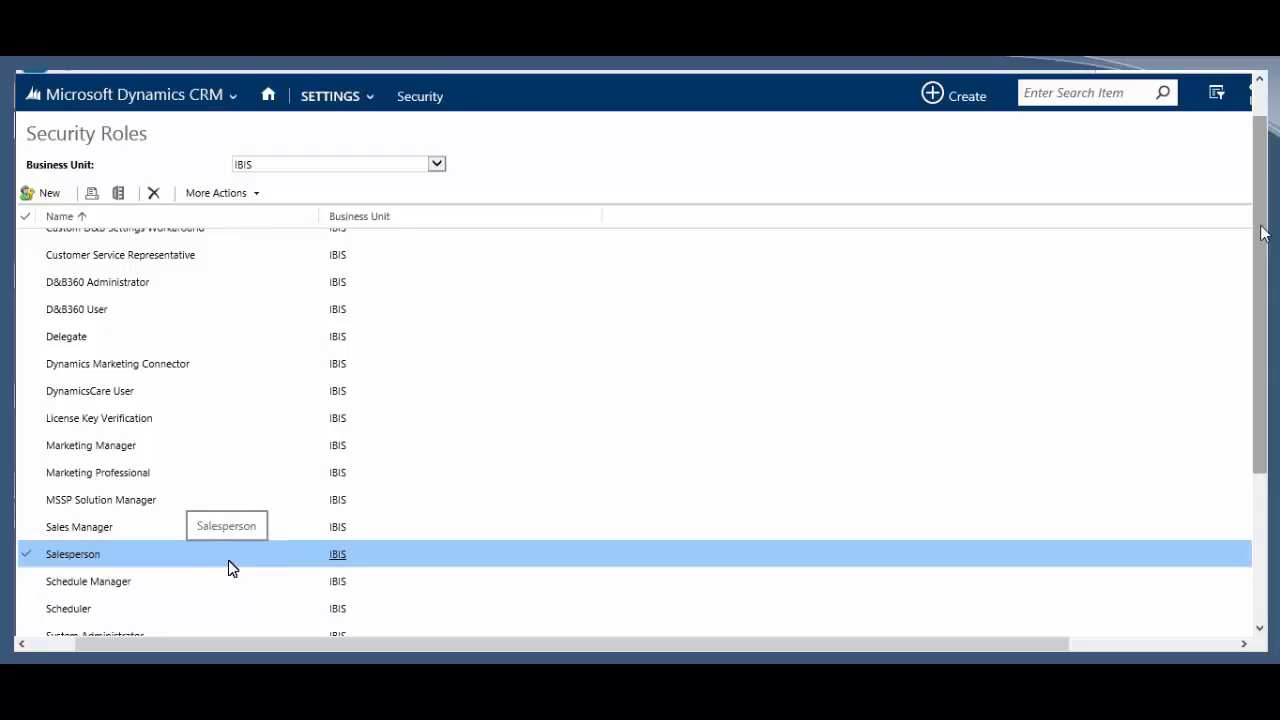
scroll(206, 554, "up", 3)
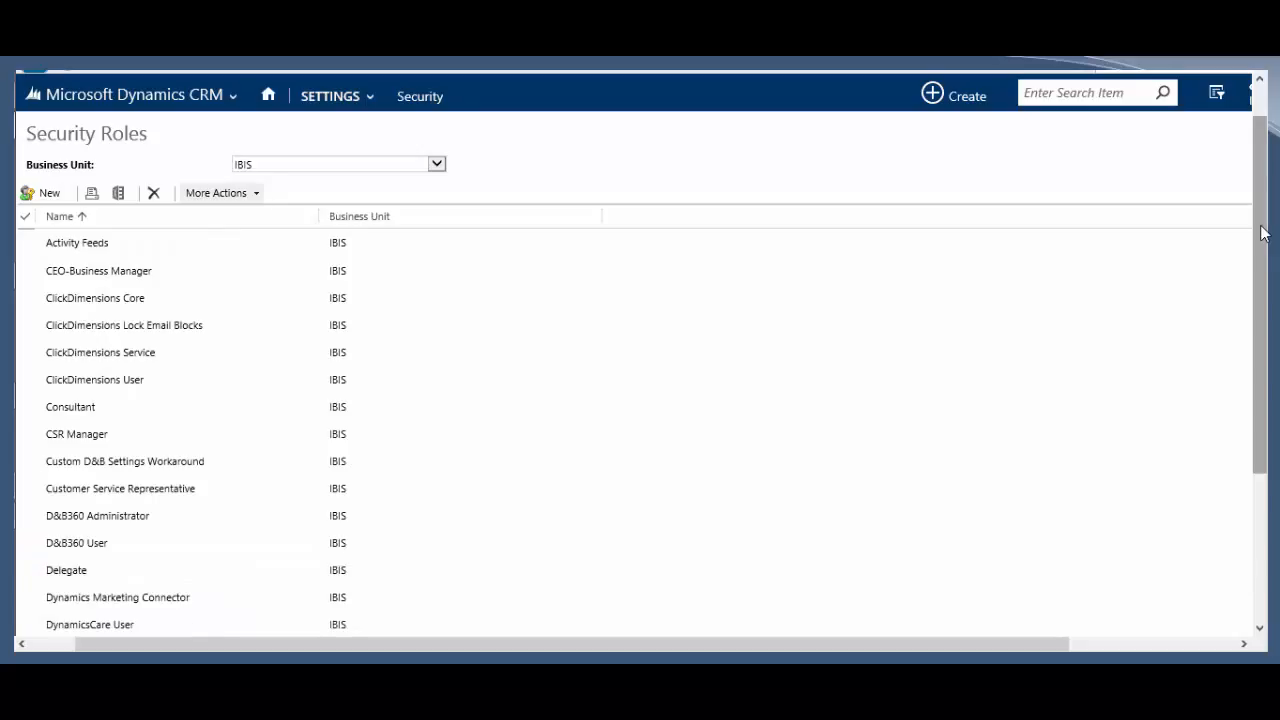
left_click(222, 193)
left_click(236, 214)
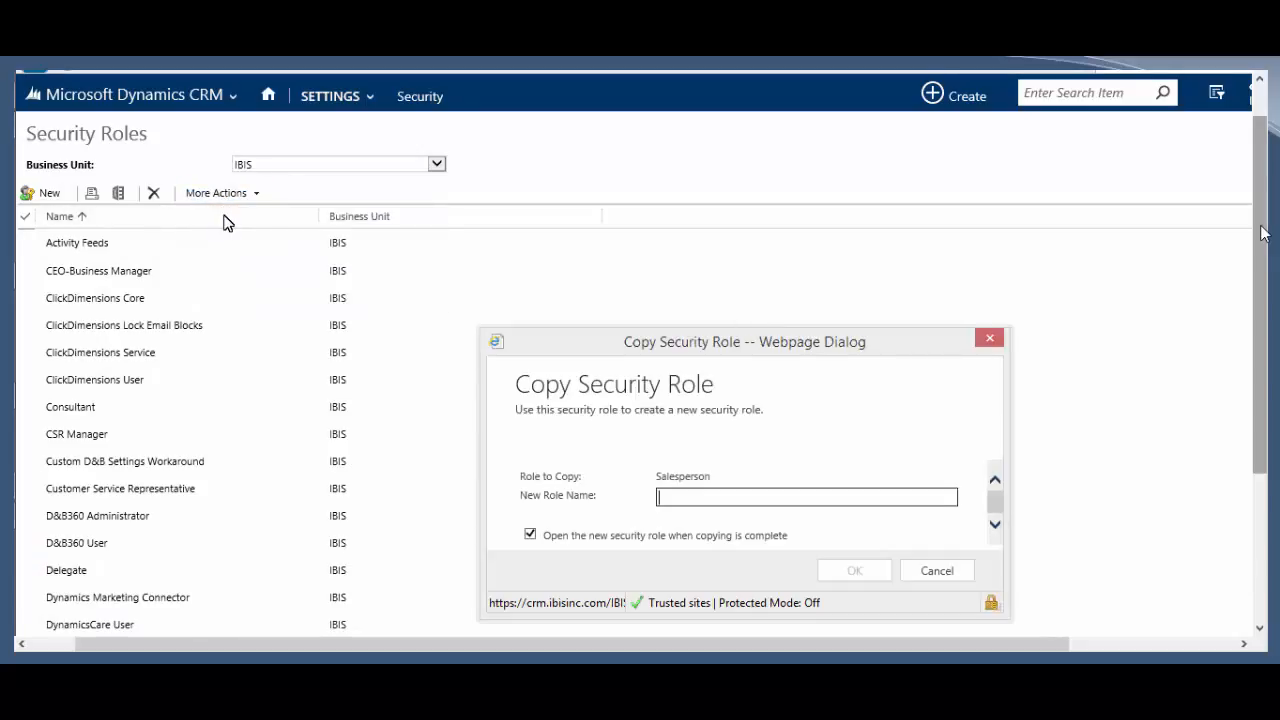
type("Power Salesperson")
left_click(856, 573)
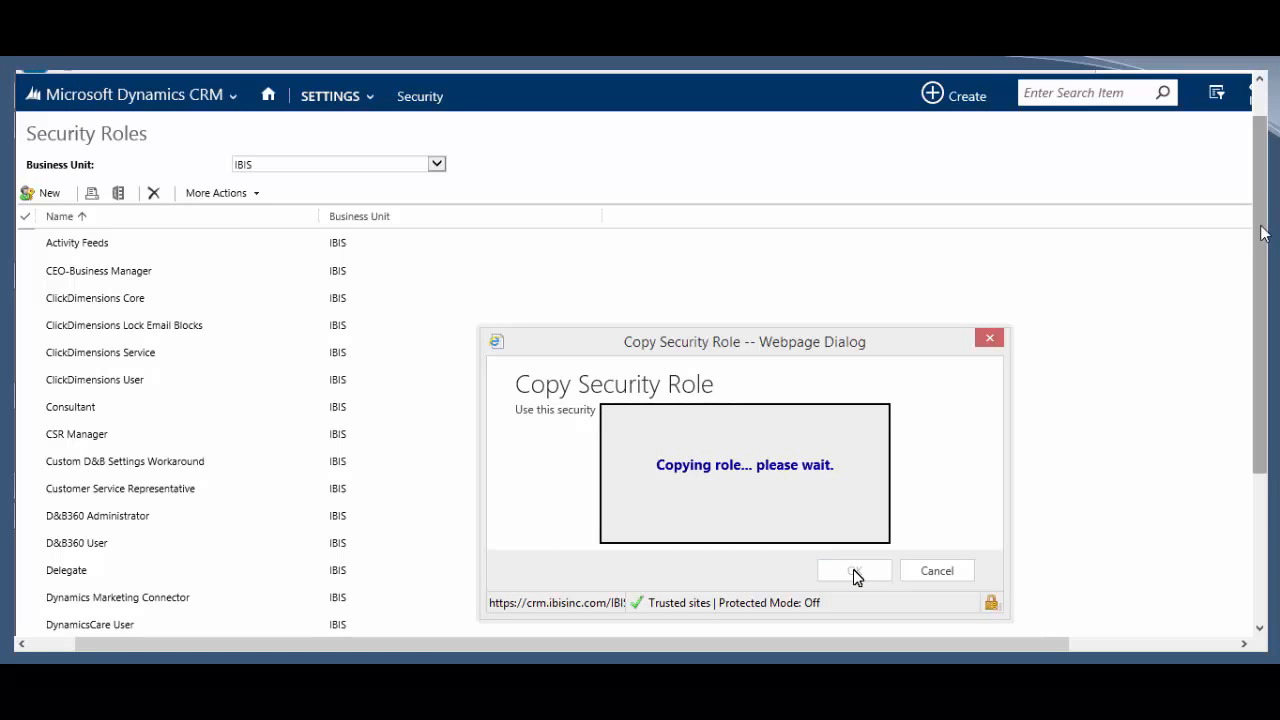
left_click_drag(1265, 233, 1273, 320)
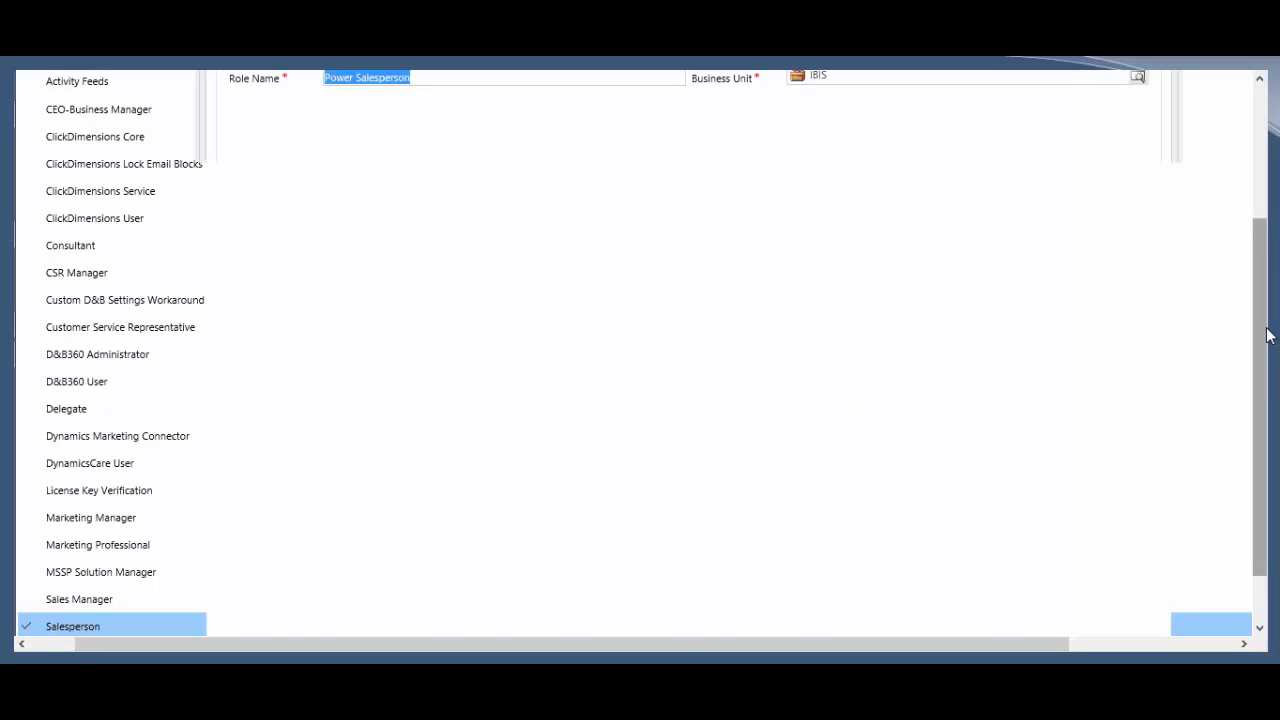
Step: On the Sales tab, grant full Create and Delete on Product and Delete on Competitor, then save and close
scroll(729, 409, "up", 3)
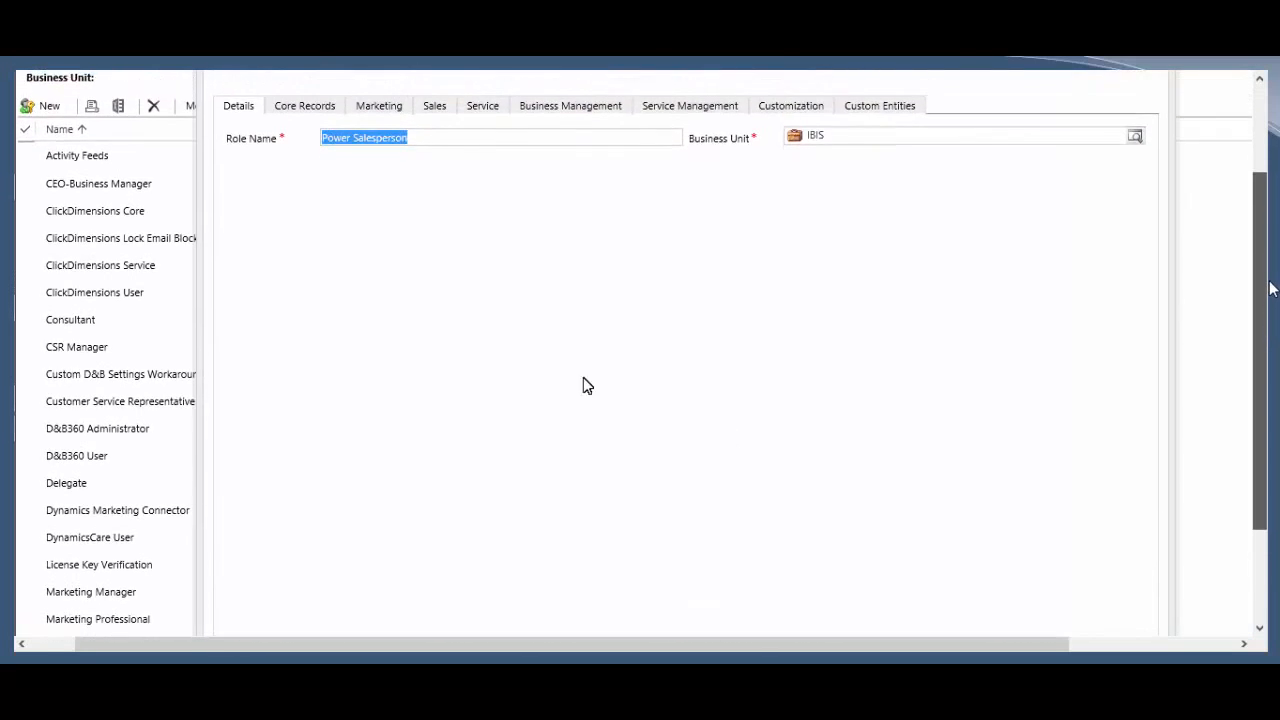
scroll(555, 290, "up", 5)
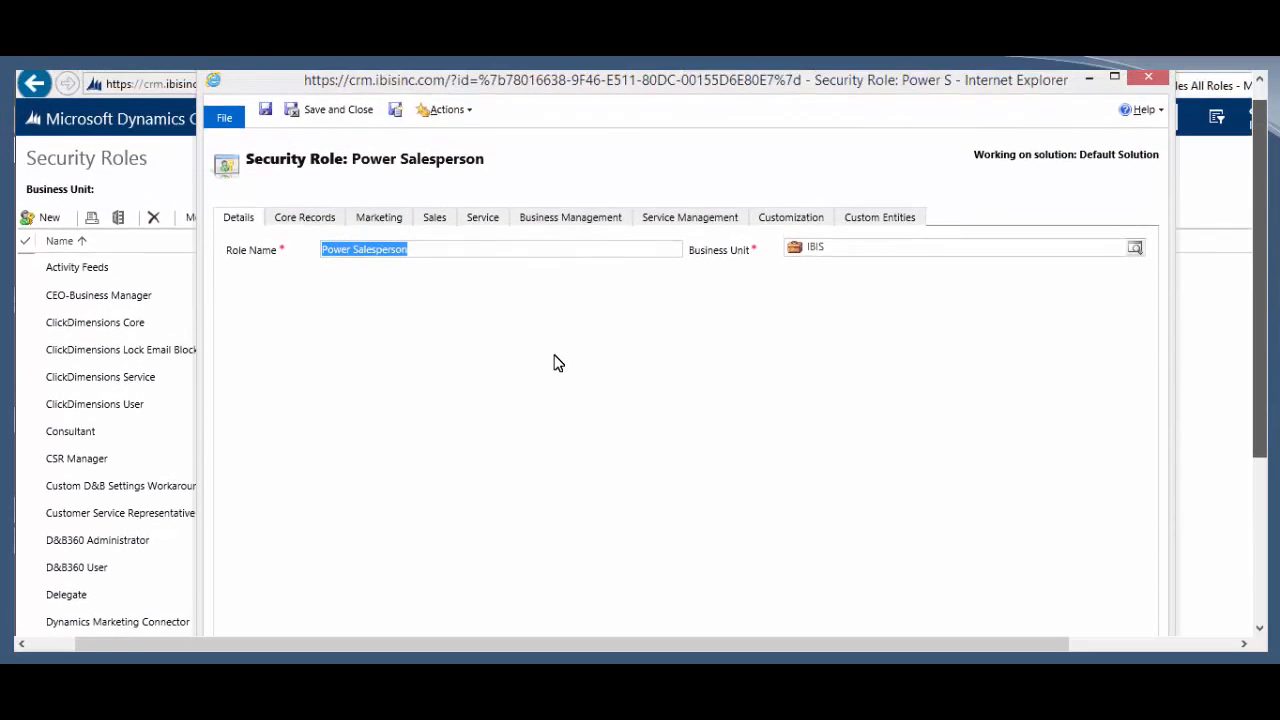
left_click_drag(1260, 200, 1260, 207)
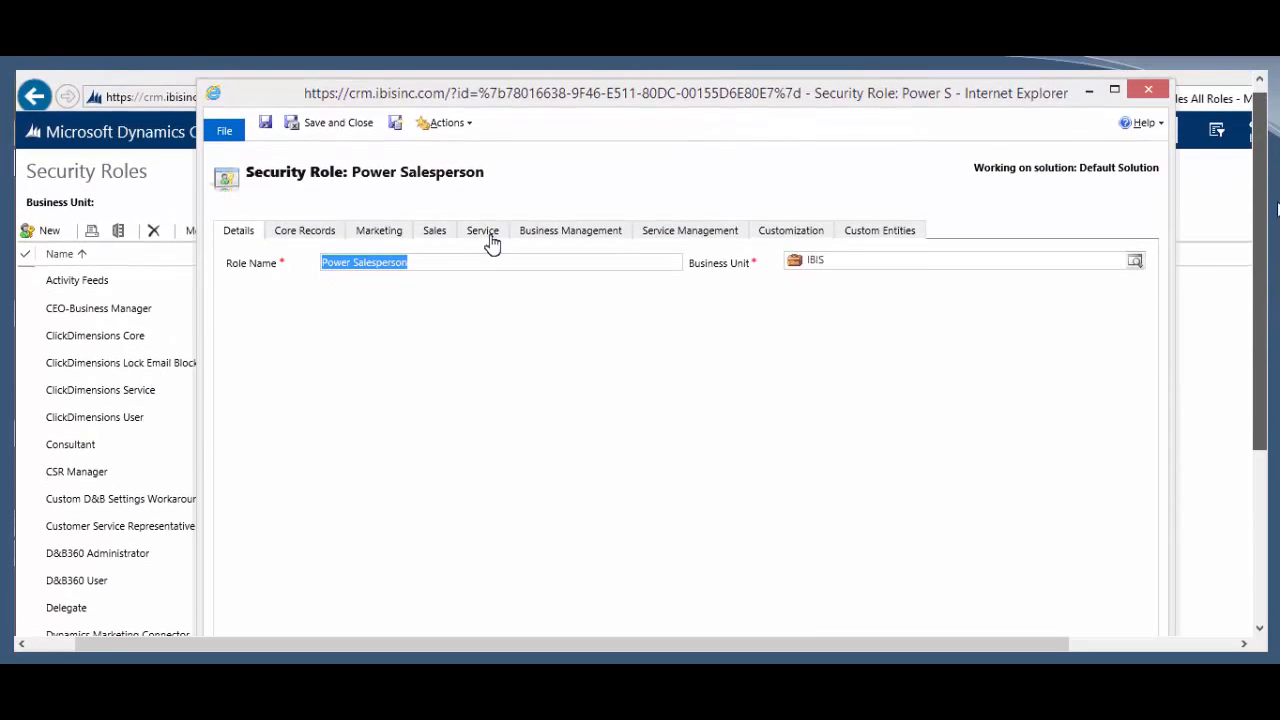
left_click(440, 238)
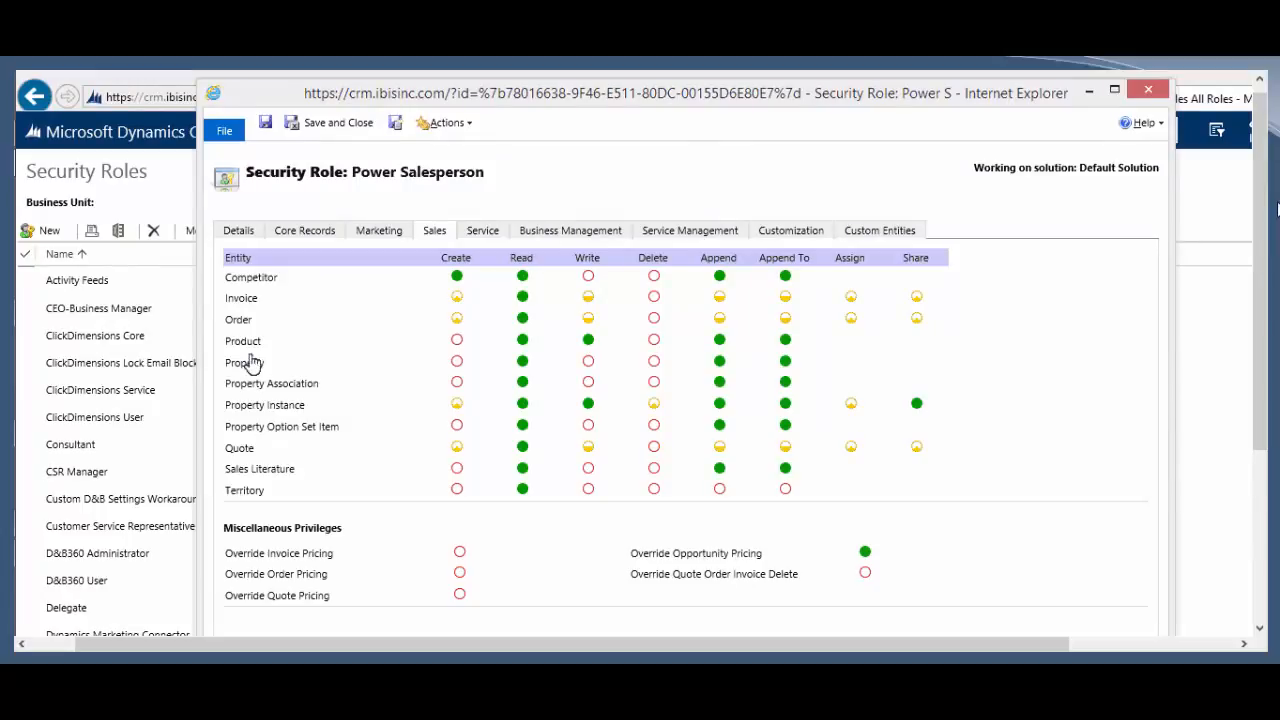
left_click(455, 341)
left_click(653, 341)
left_click(654, 298)
left_click(656, 299)
left_click(656, 299)
left_click(656, 299)
left_click(655, 276)
left_click(333, 123)
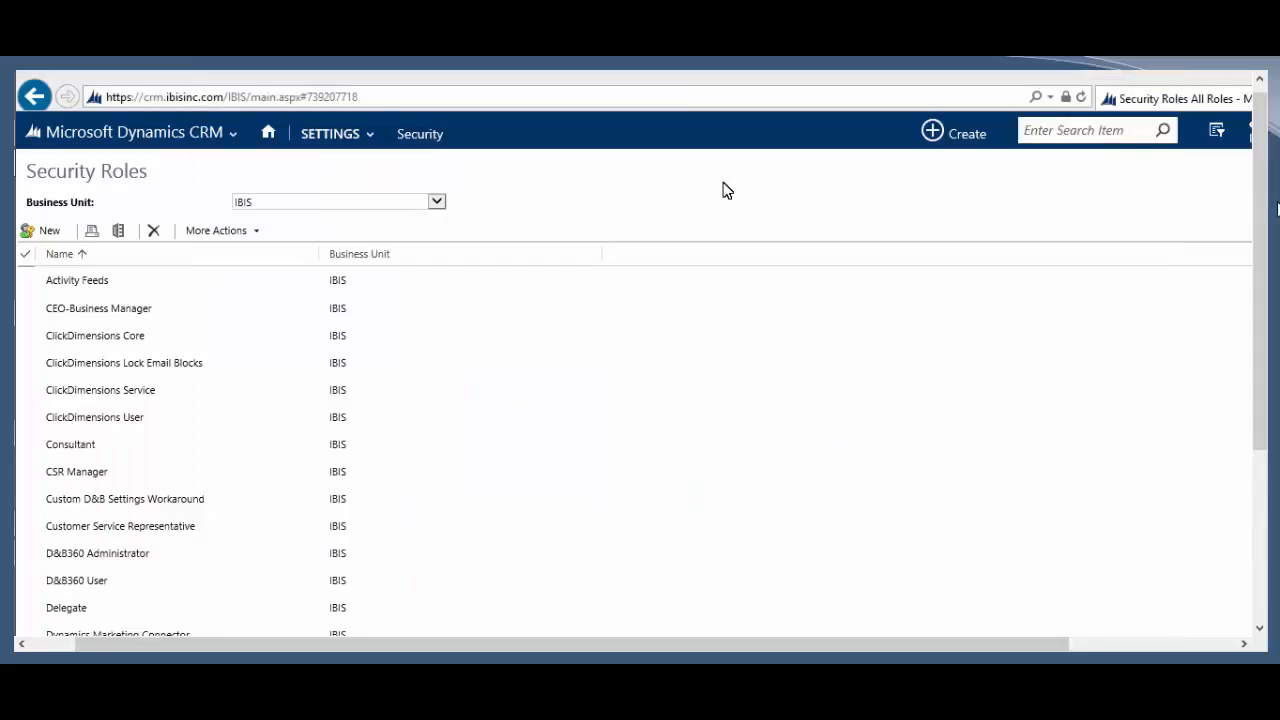
Step: In the Leads window, open the SALES > Products list and scroll through it
left_click(115, 293)
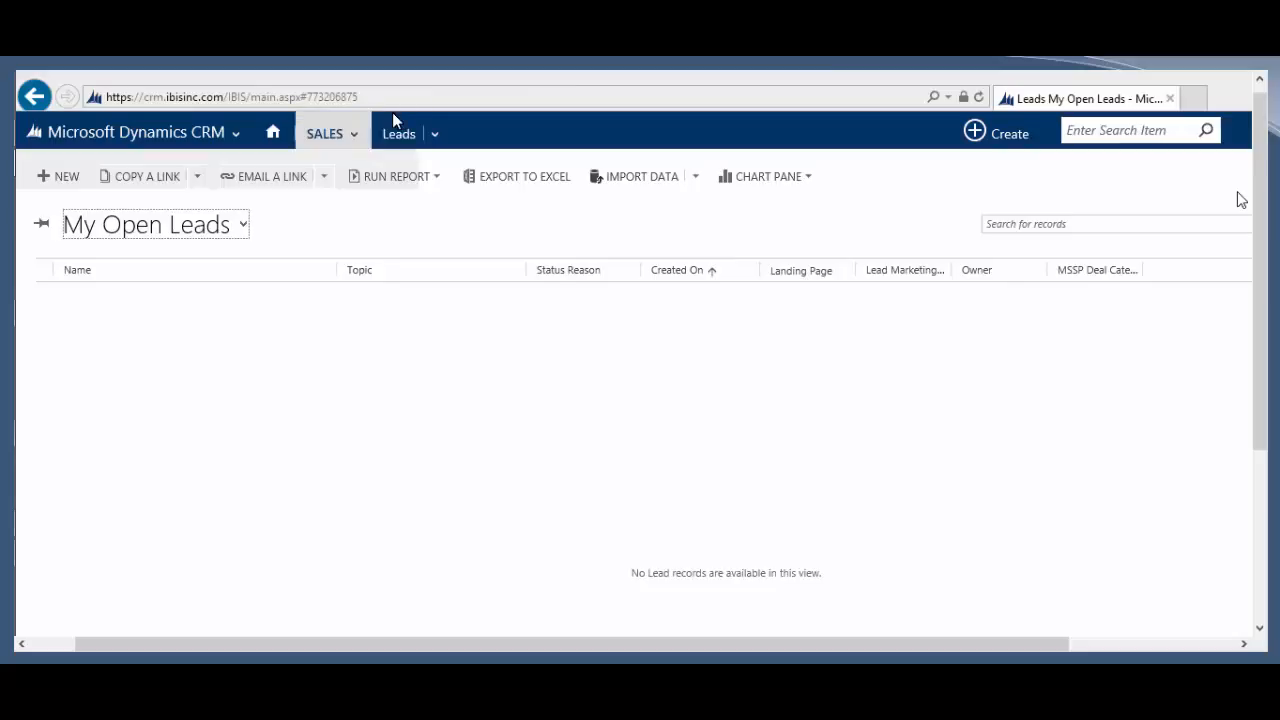
left_click(393, 117)
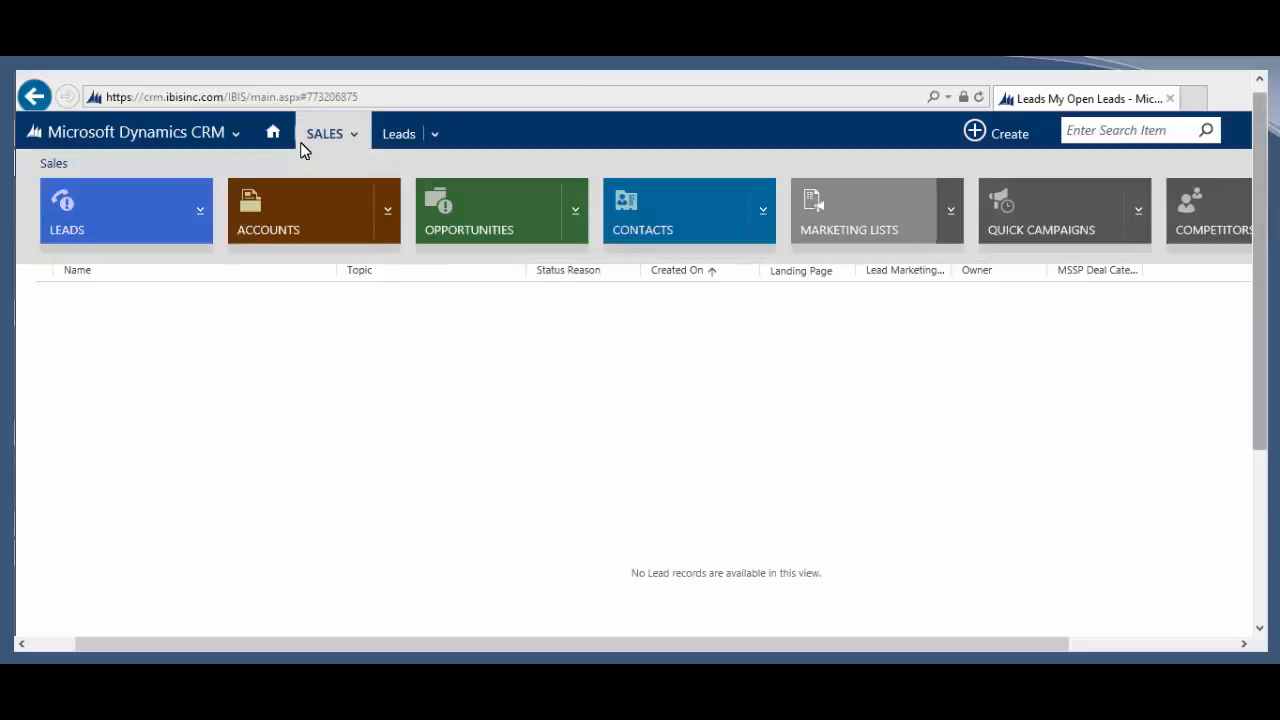
left_click(1273, 231)
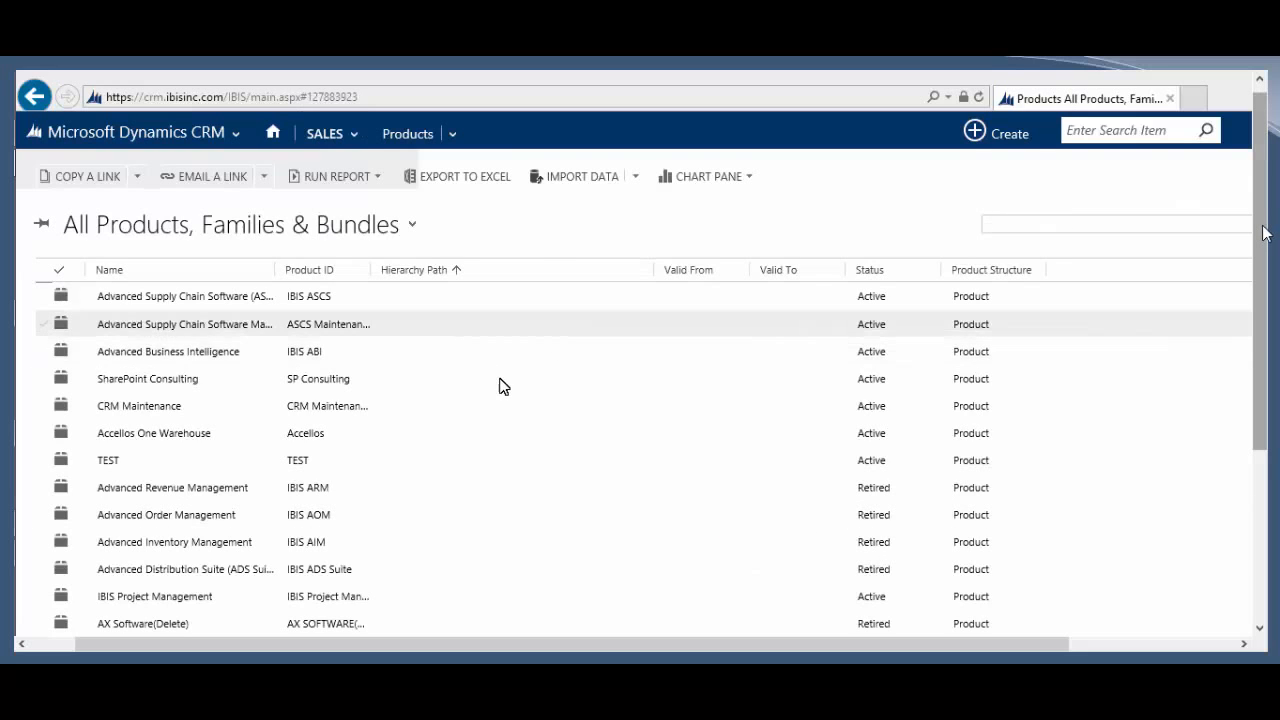
scroll(502, 385, "down", 3)
scroll(502, 385, "down", 5)
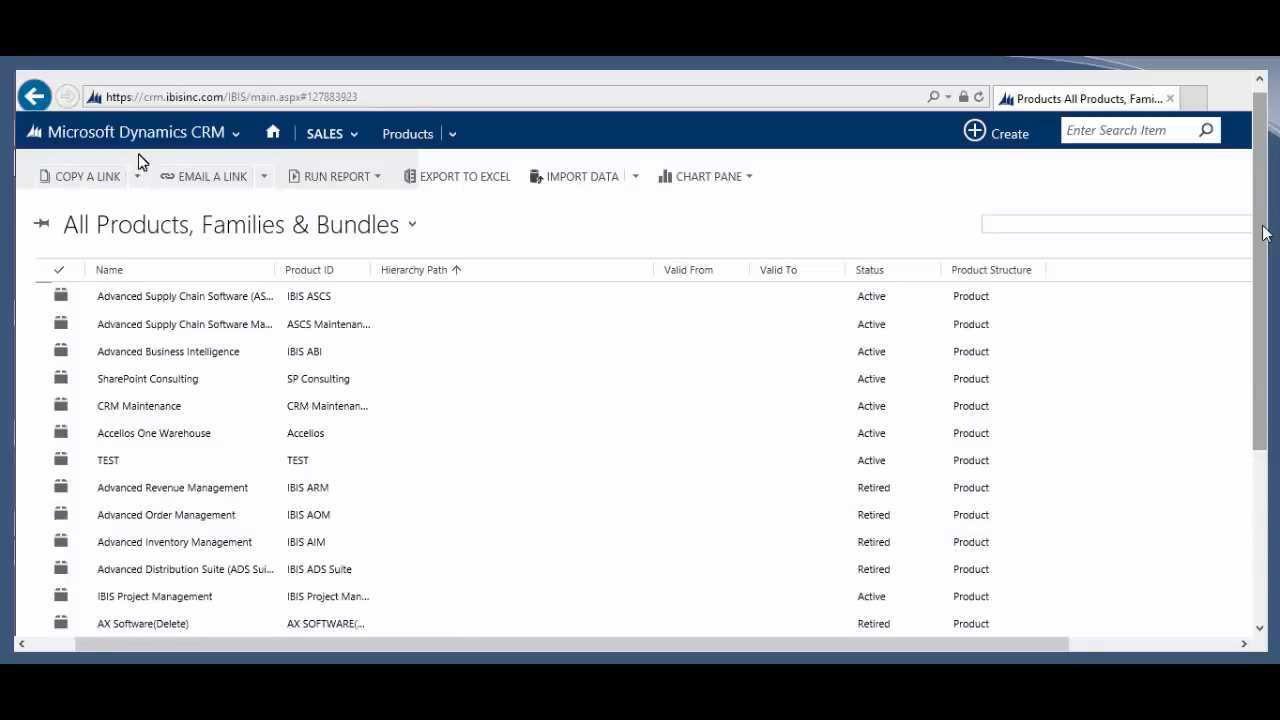
Step: Back in the admin window, go to Security > Users and select the direct report
key("alt+Tab")
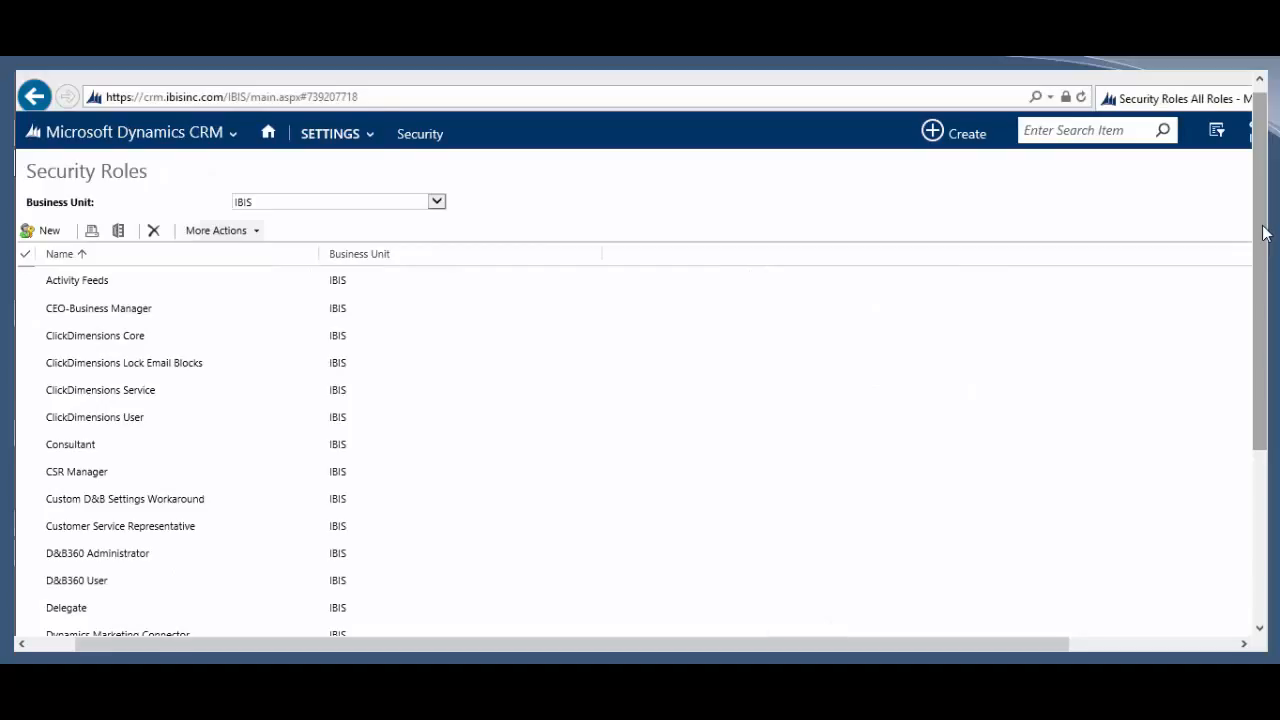
left_click(420, 138)
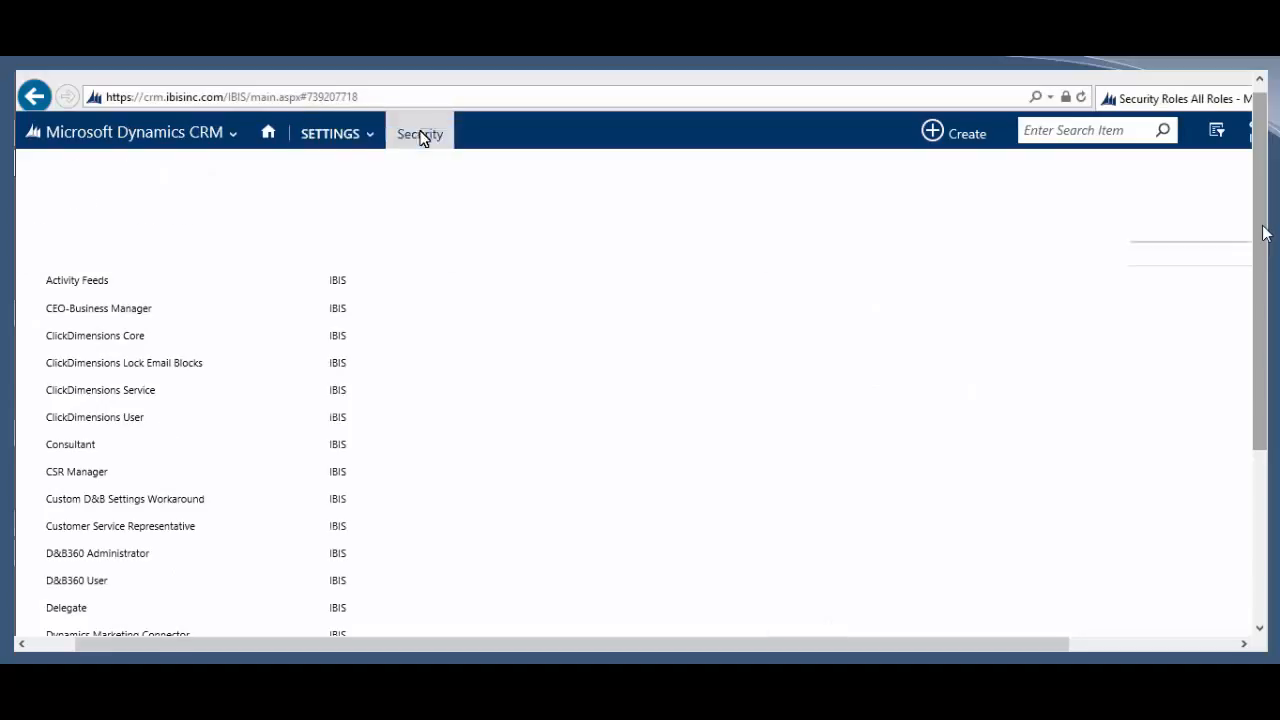
left_click(110, 250)
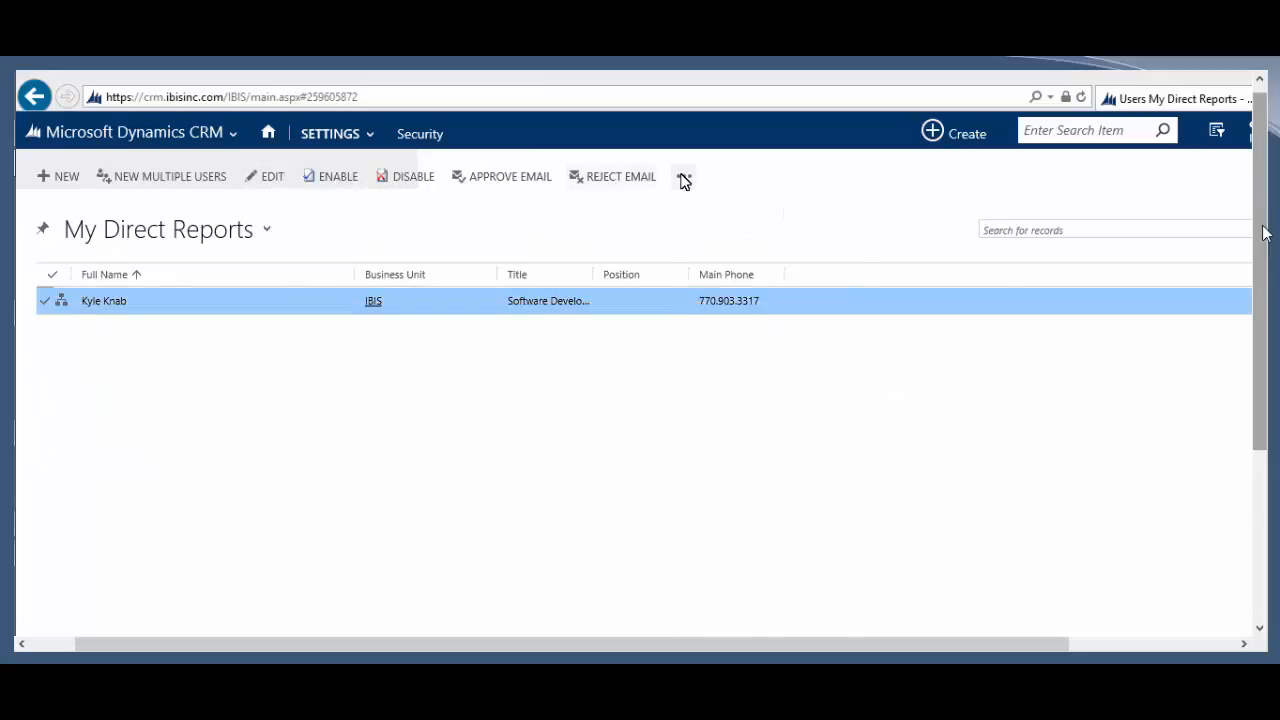
left_click(684, 176)
Step: Give the direct report the Salesperson and Power Salesperson roles via Manage Roles
left_click(711, 203)
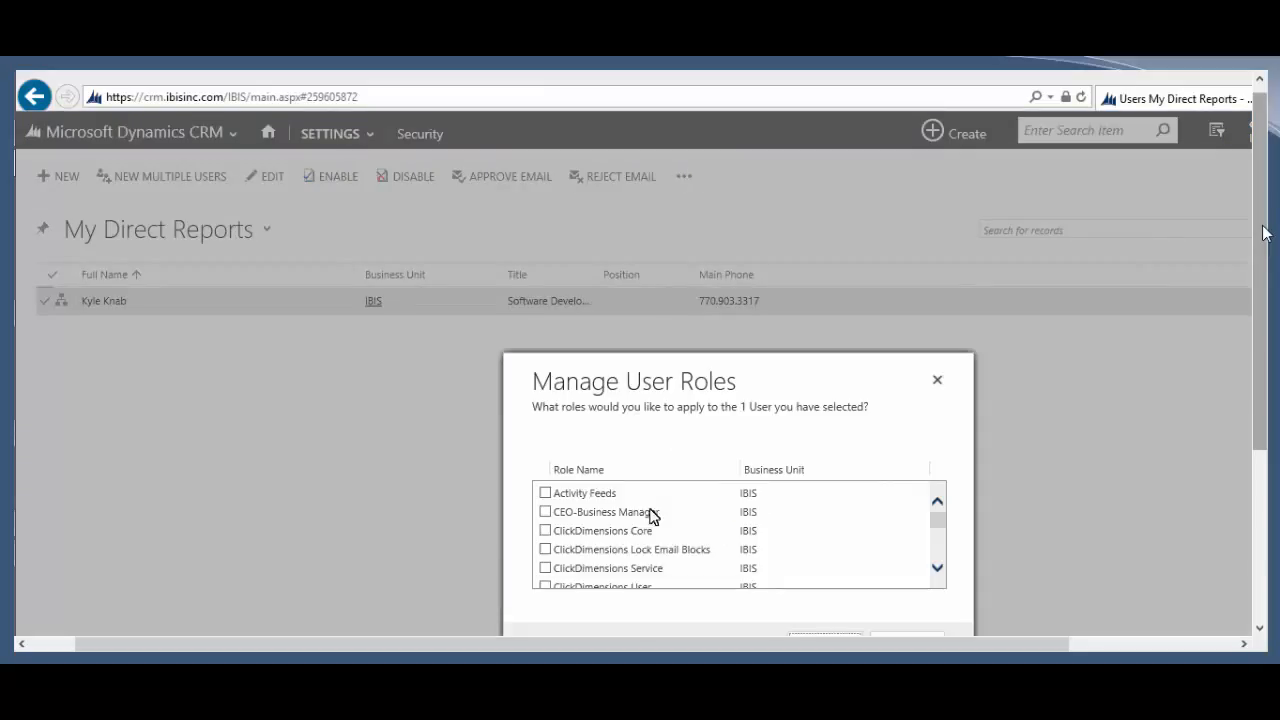
scroll(647, 565, "down", 5)
scroll(647, 565, "down", 3)
left_click(611, 566)
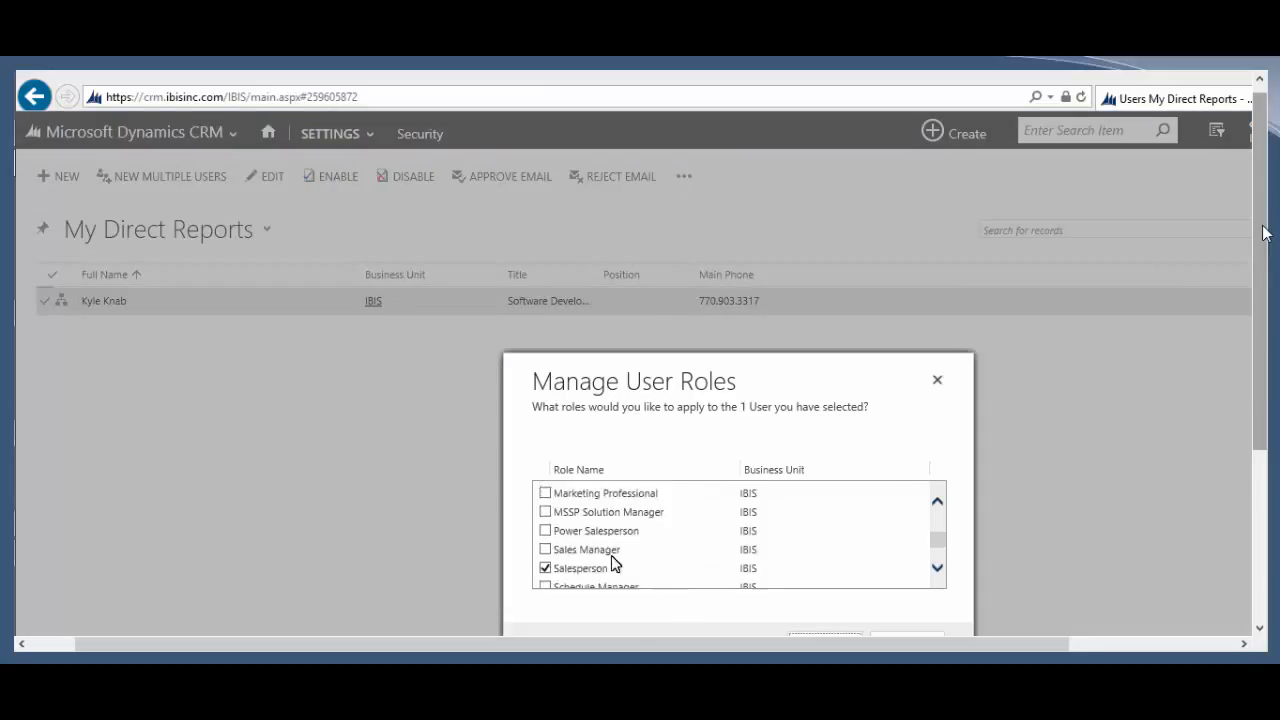
left_click(604, 531)
left_click(824, 634)
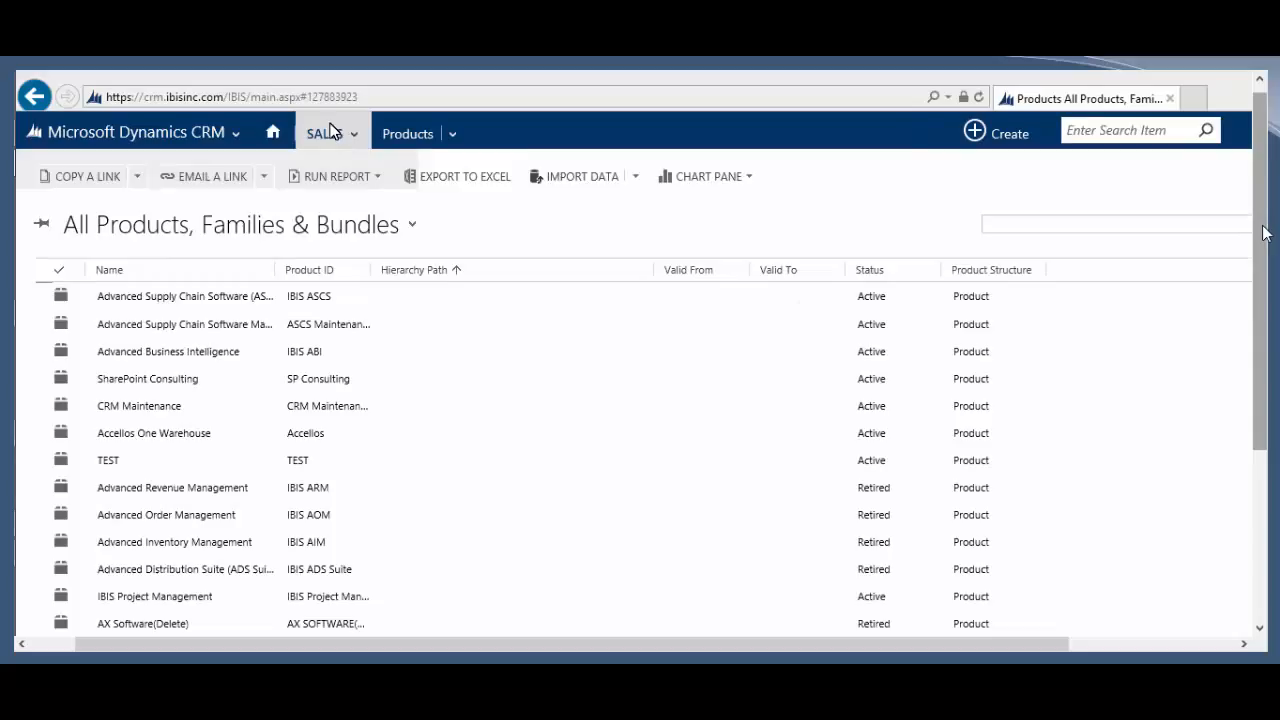
left_click(330, 133)
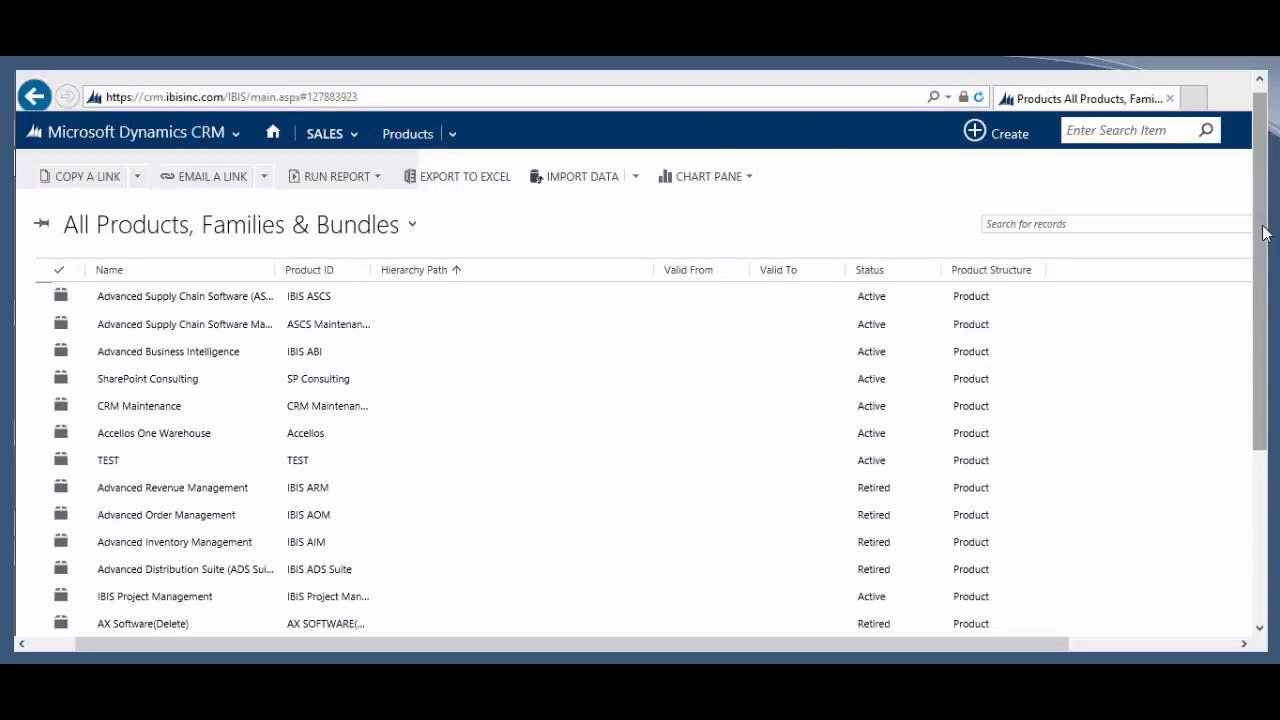
Step: Refresh the Products list, then go back to the Security page in the users window
left_click(979, 97)
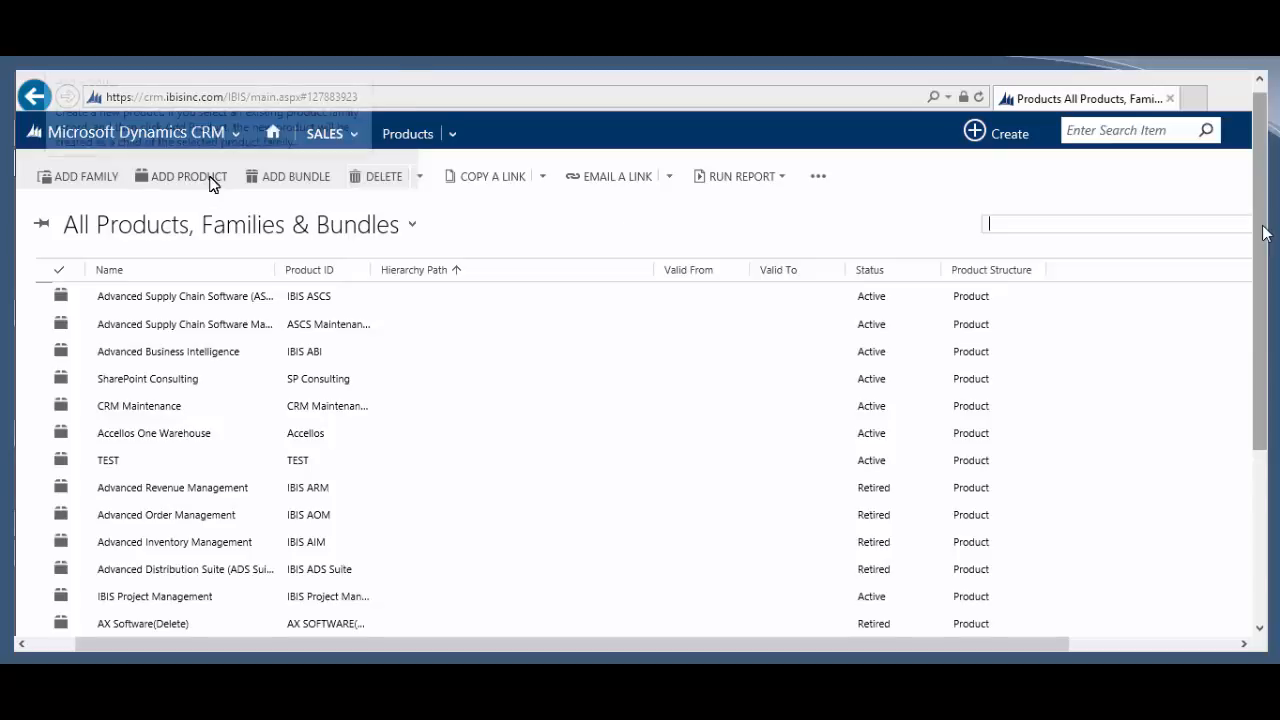
left_click(618, 220)
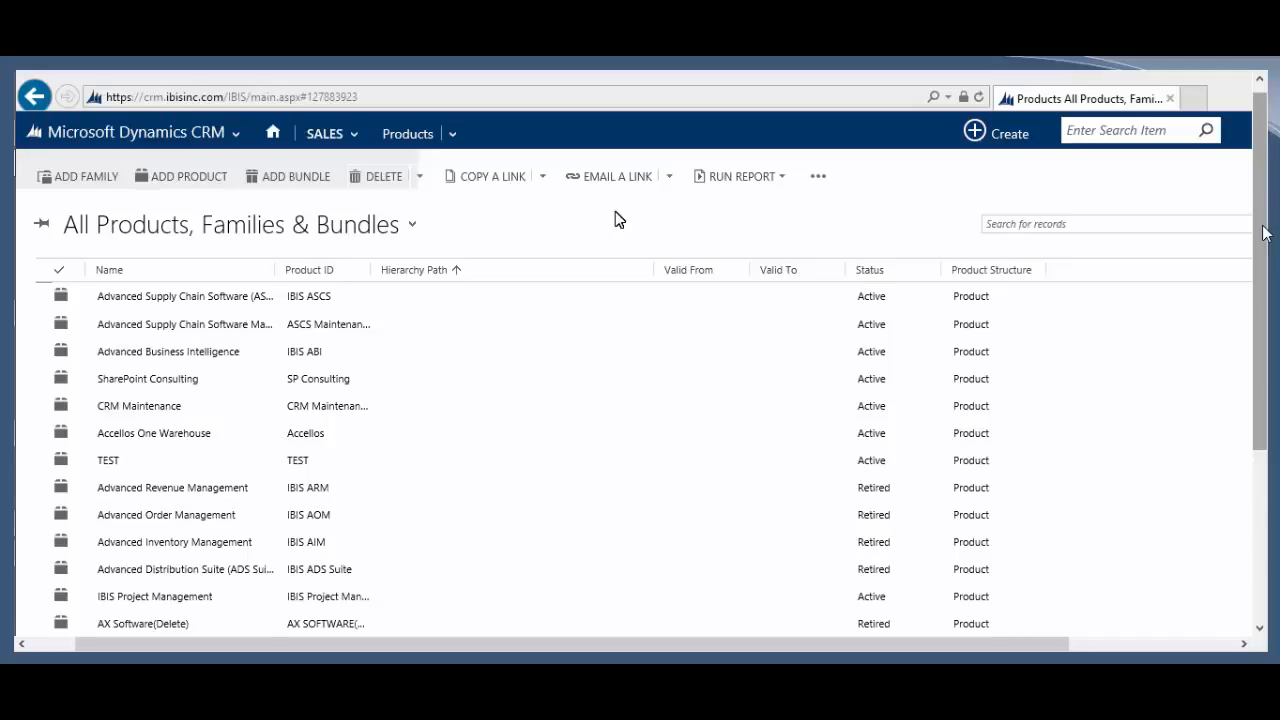
left_click(139, 164)
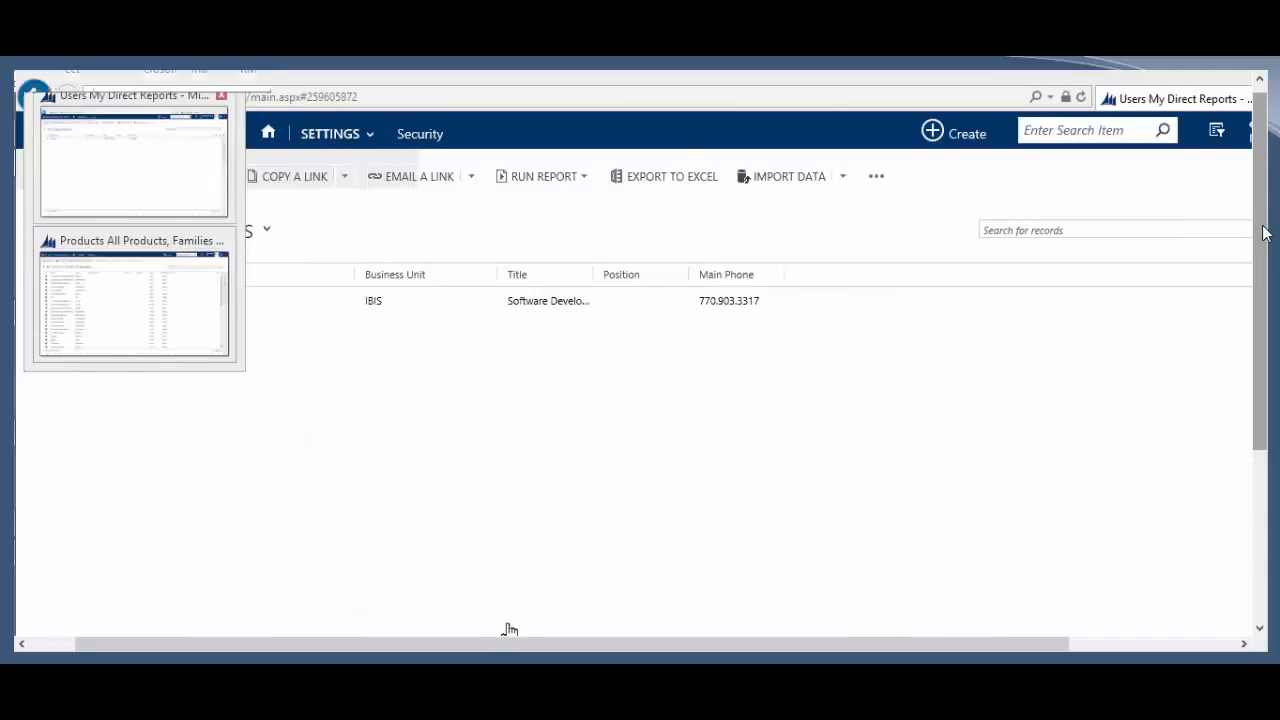
left_click(414, 134)
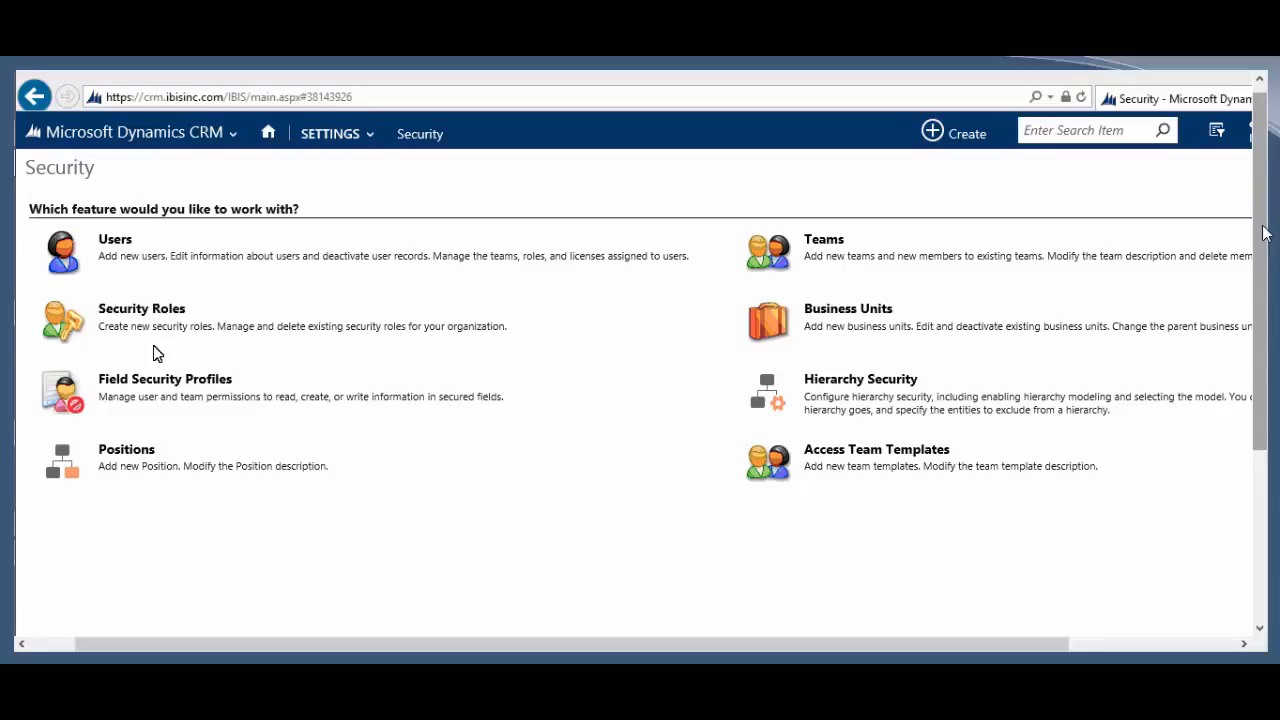
Step: Open Teams and double-click the CRM team in Local Business Teams
left_click(826, 248)
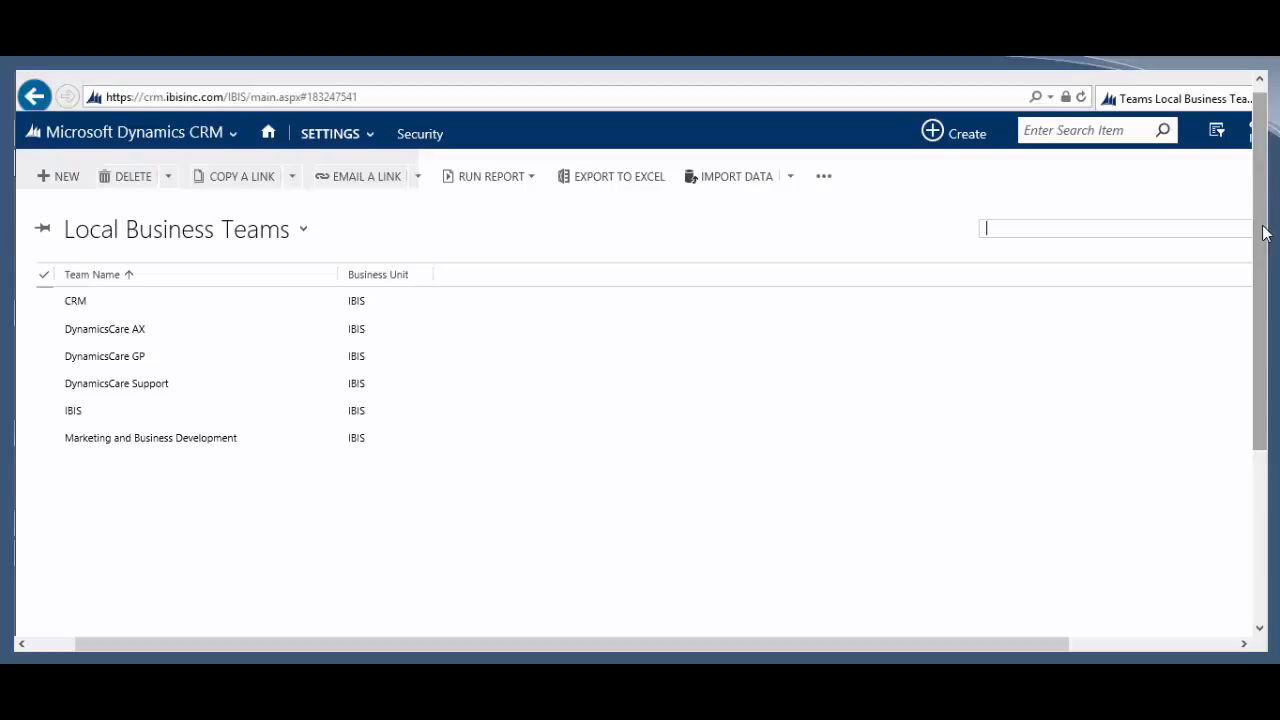
double_click(147, 308)
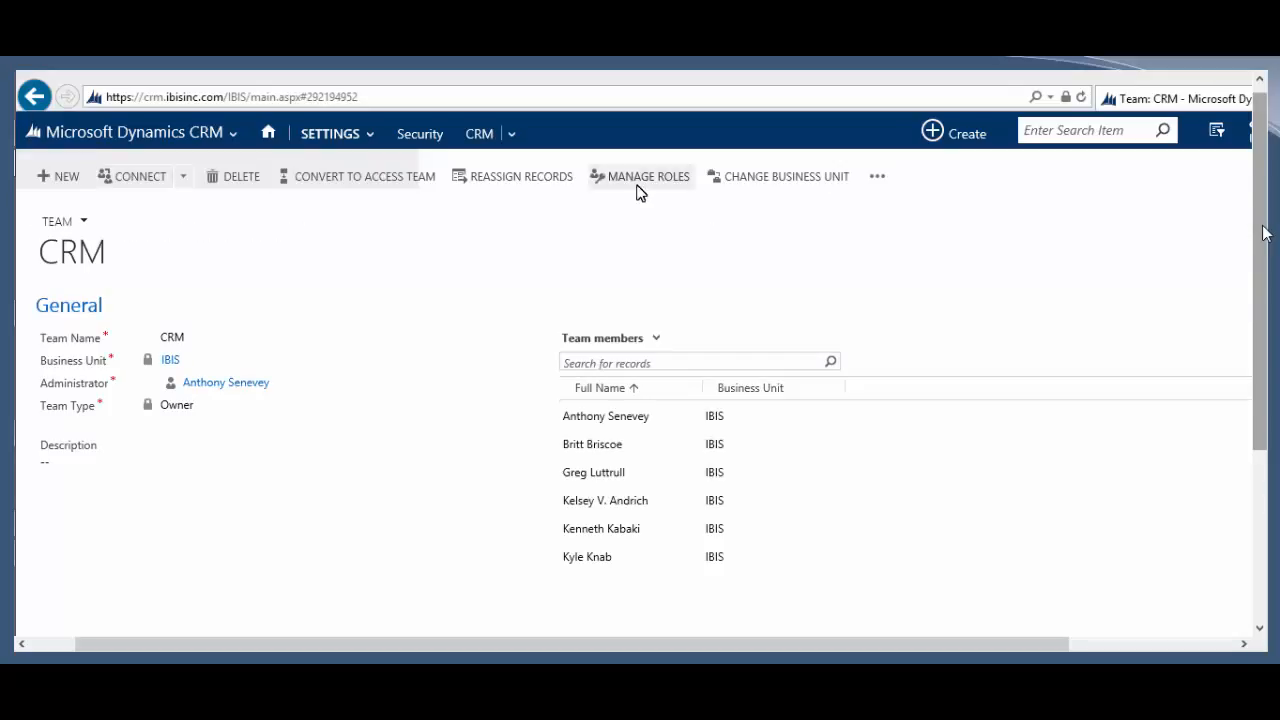
Step: In Manage Team Roles, leave System Administrator unticked and tick DynamicsCare User for the CRM team
left_click(637, 180)
scroll(593, 550, "down", 10)
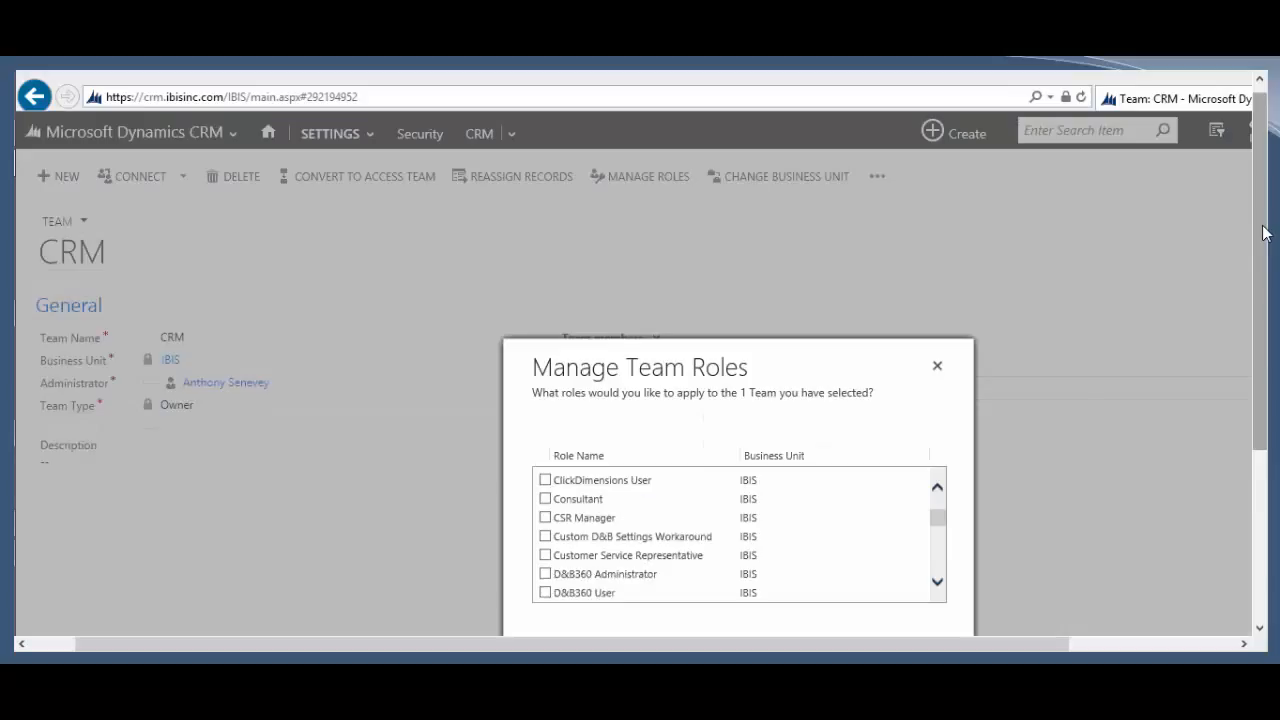
scroll(745, 556, "down", 3)
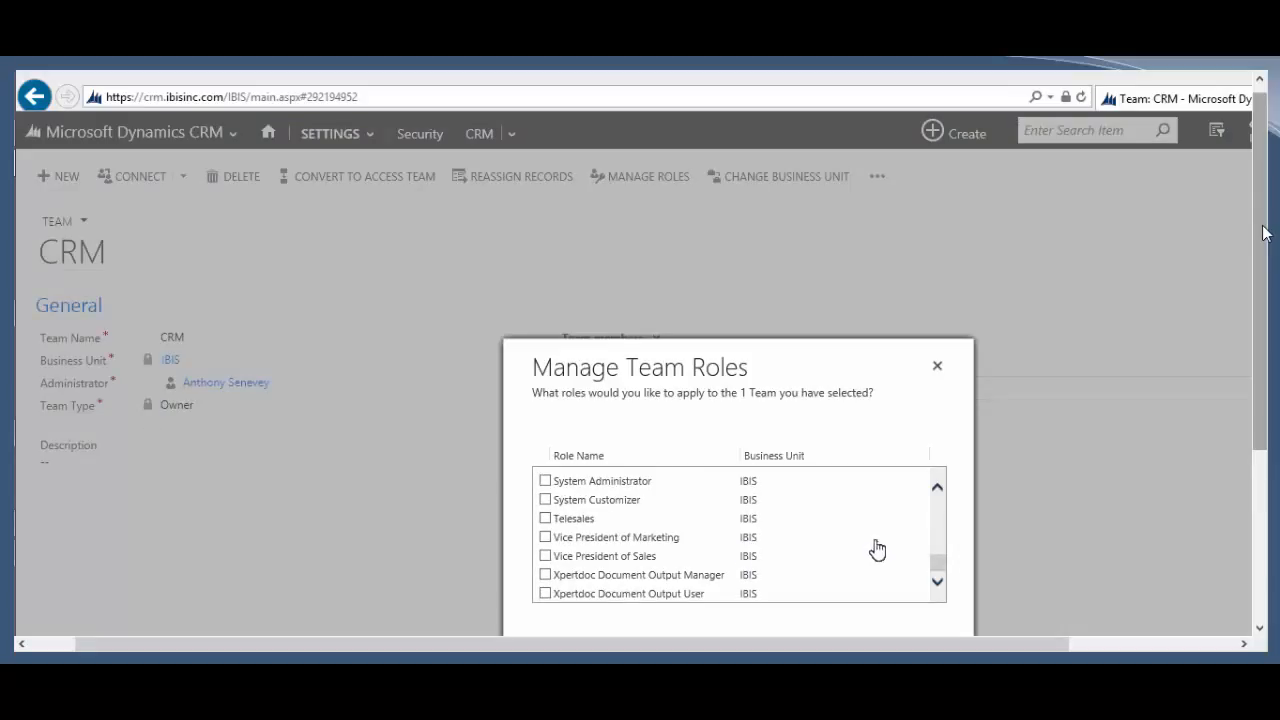
left_click(606, 484)
left_click(570, 482)
scroll(808, 570, "up", 5)
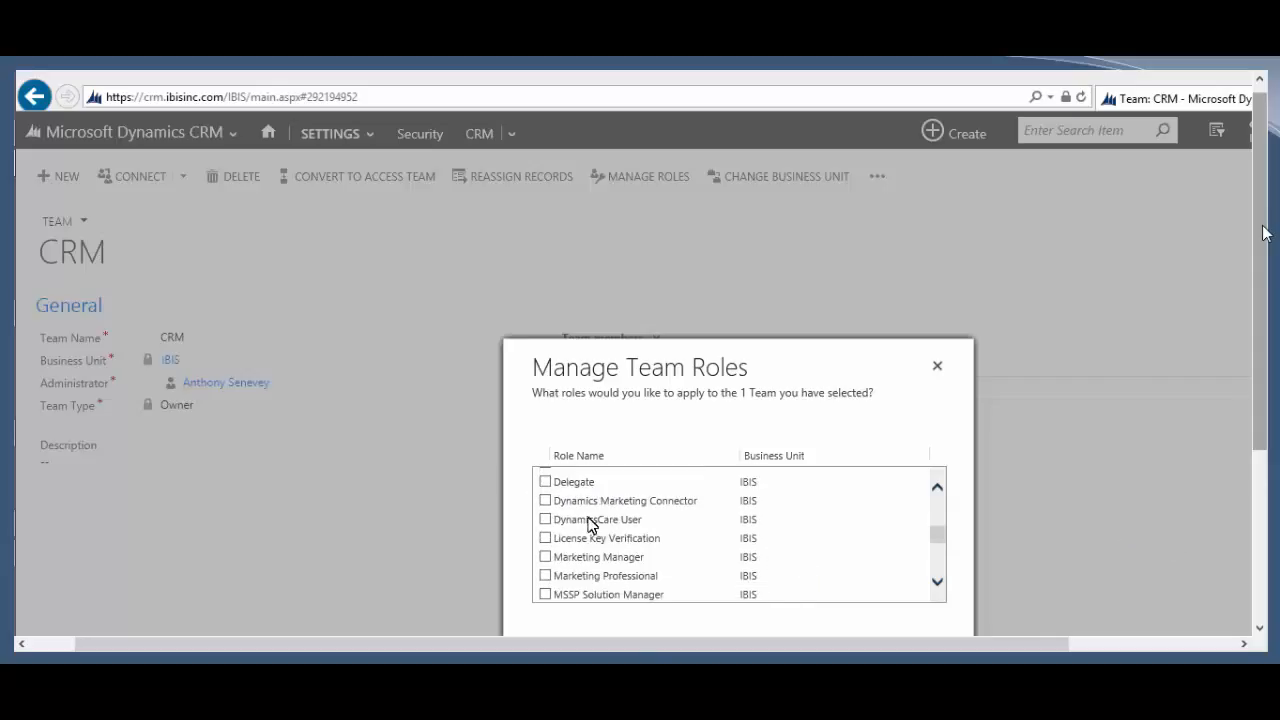
left_click(569, 520)
left_click_drag(586, 526, 583, 527)
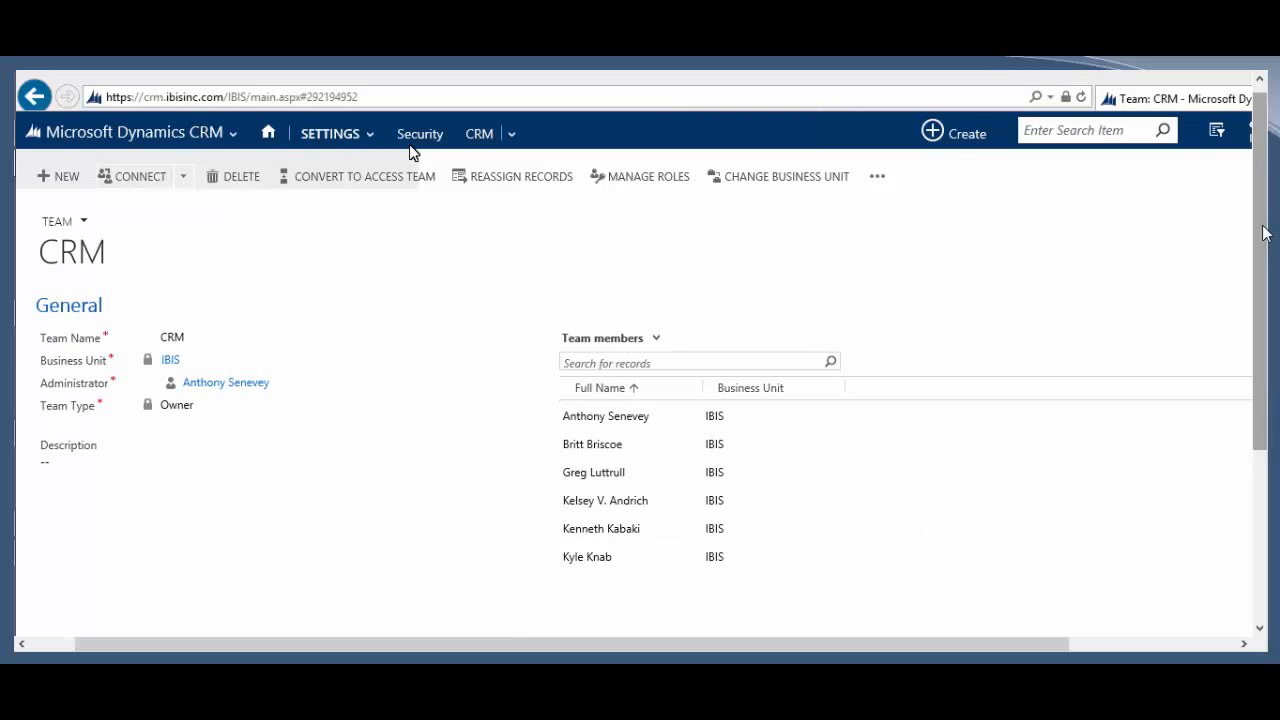
Step: Go to Settings > Security and return to the IBIS Security Roles page
left_click(411, 145)
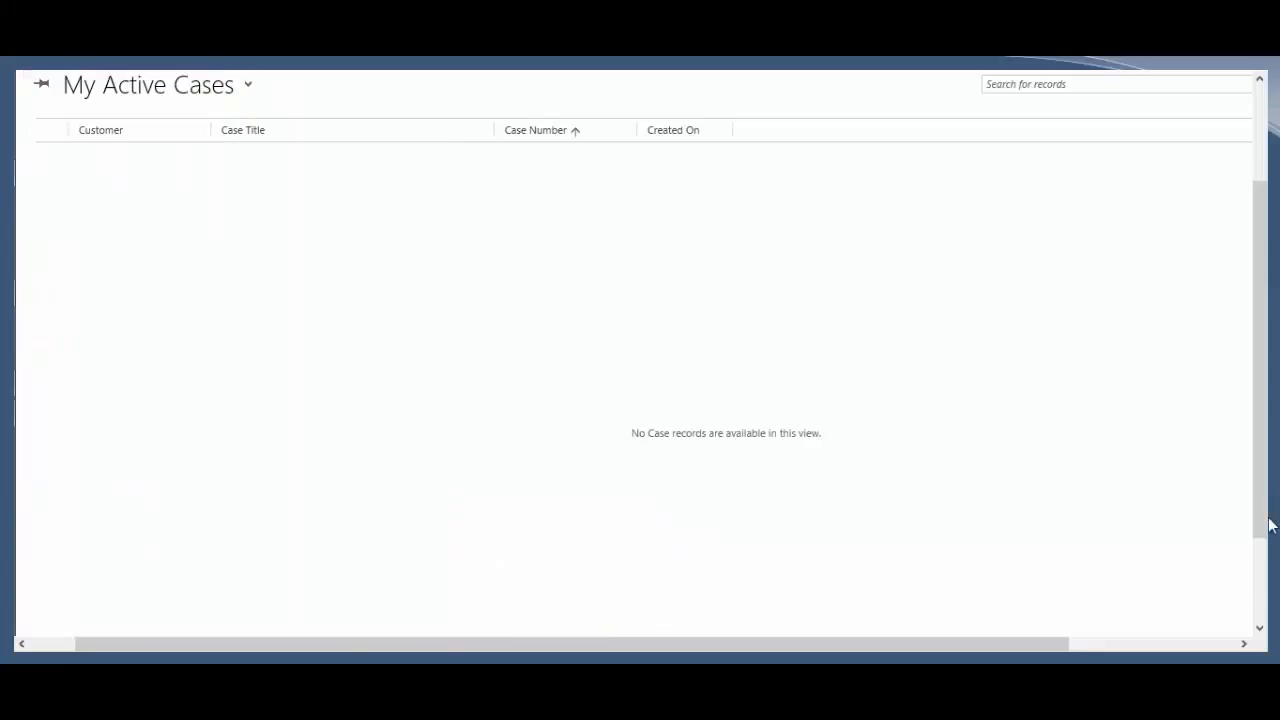
left_click_drag(1256, 509, 1276, 458)
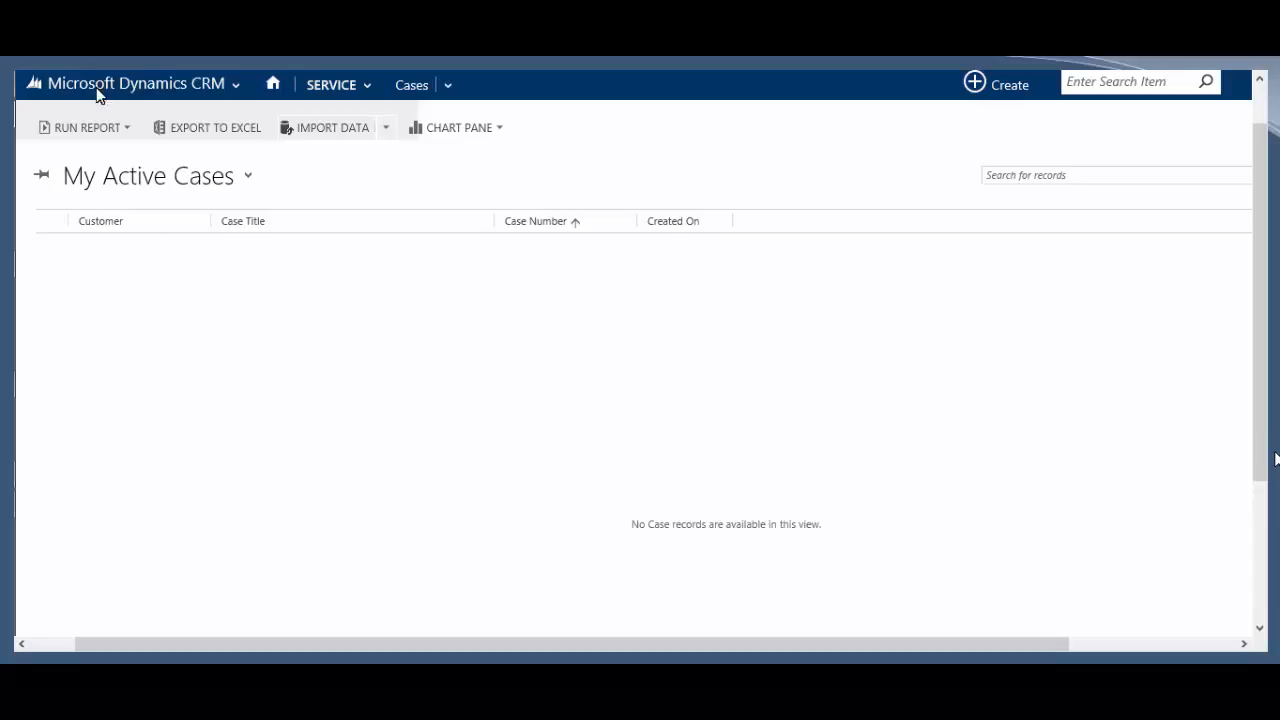
left_click(129, 126)
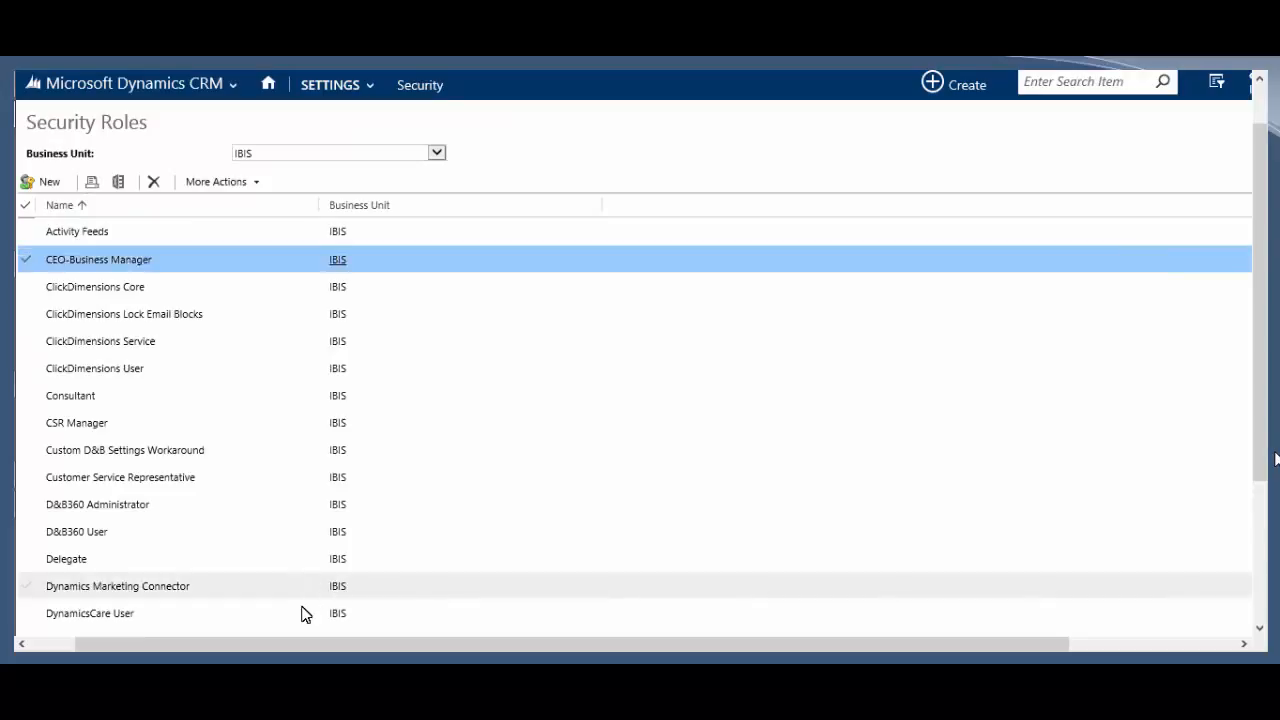
Step: Scroll through the IBIS security roles, then bring XrmToolBox to the front
scroll(300, 611, "down", 5)
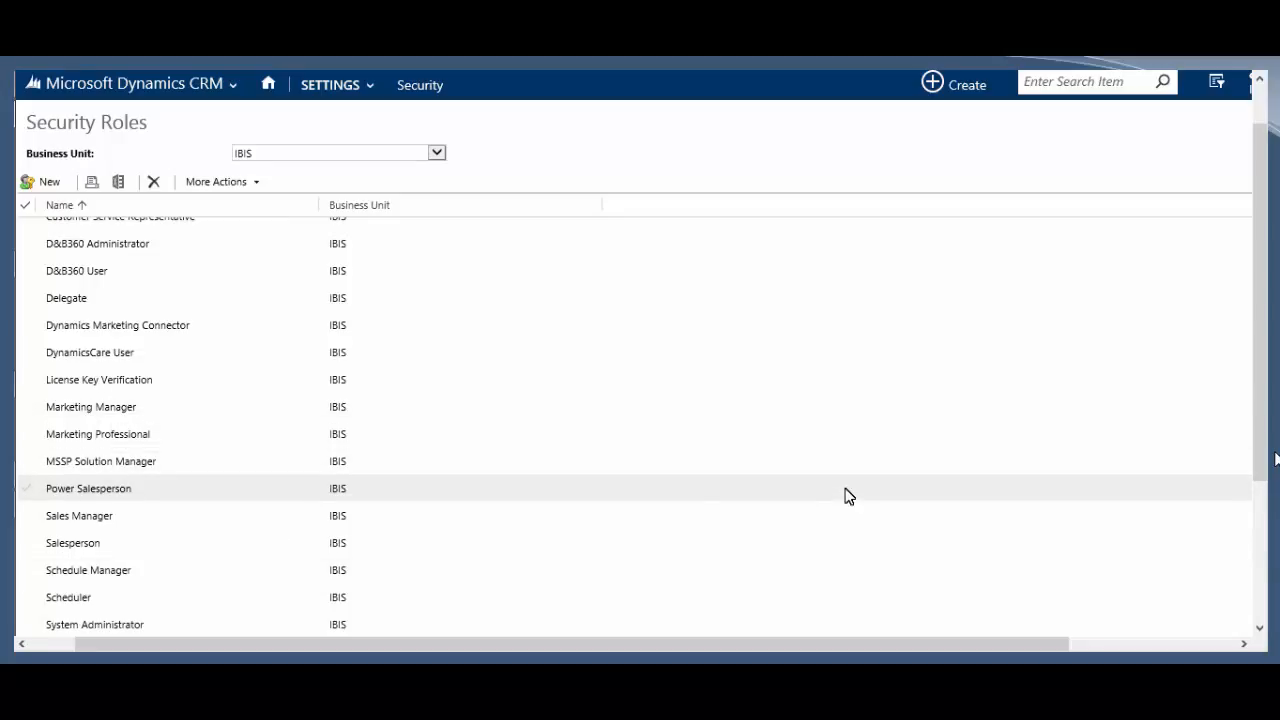
scroll(771, 331, "up", 2)
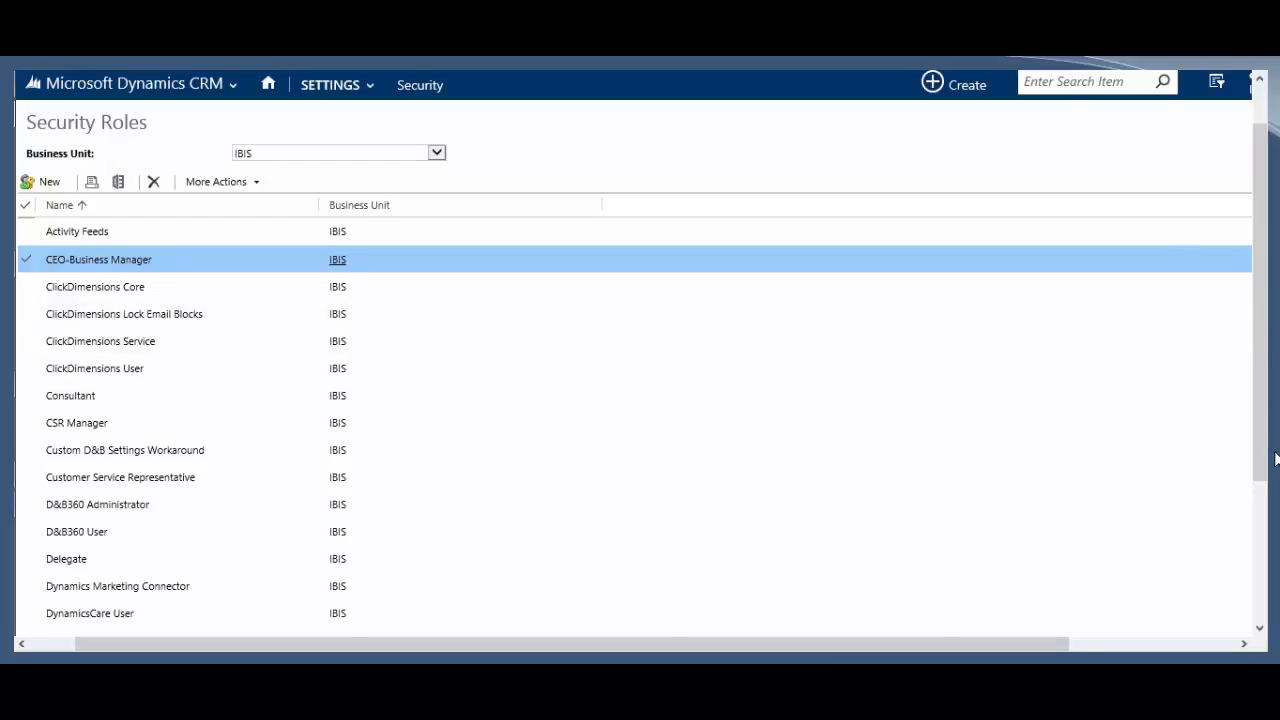
key("alt+Tab")
left_click(374, 194)
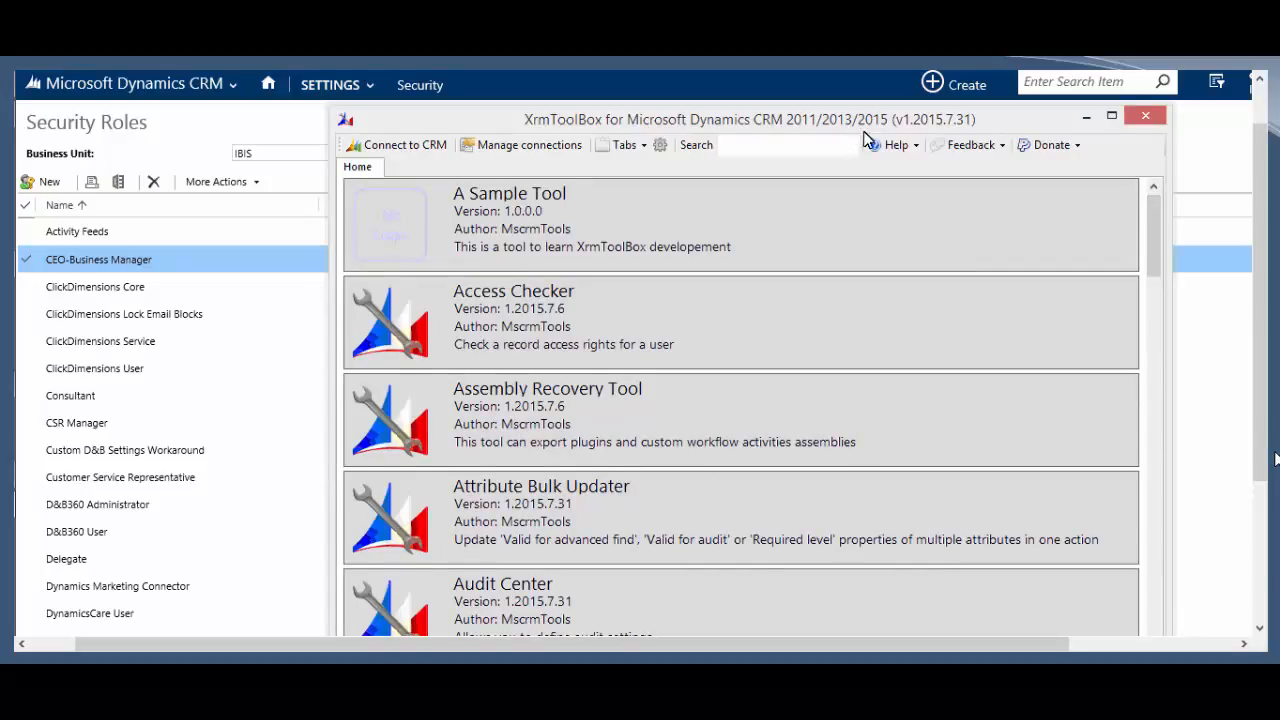
Step: Reposition the XrmToolBox window and launch the Privileges Discovery tool for IBIS On Premise
left_click_drag(850, 127, 845, 125)
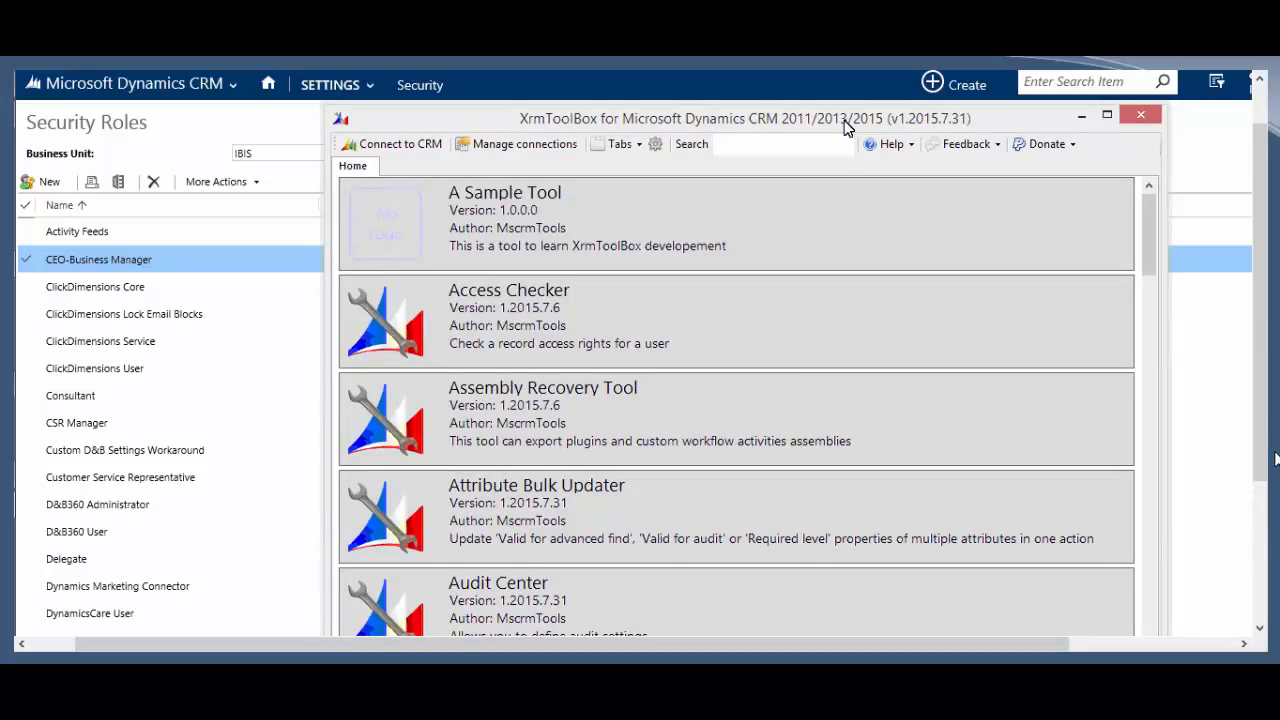
left_click_drag(845, 125, 850, 145)
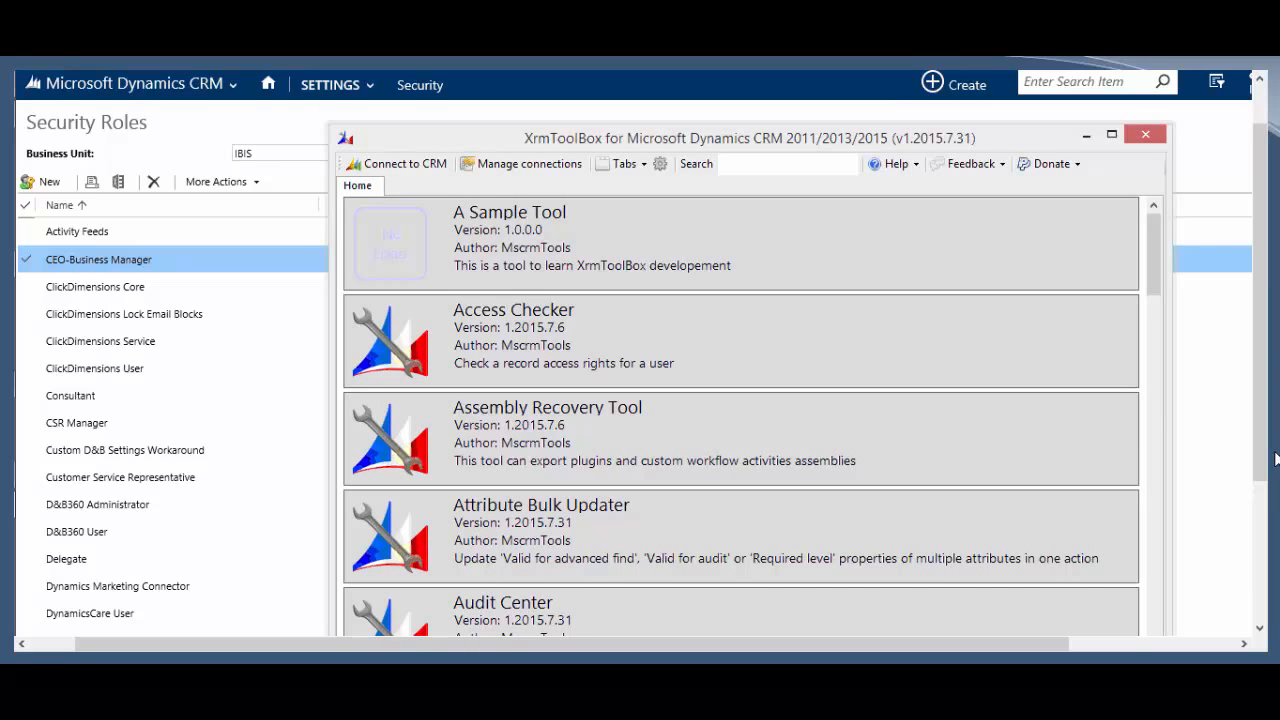
left_click_drag(1154, 248, 1131, 456)
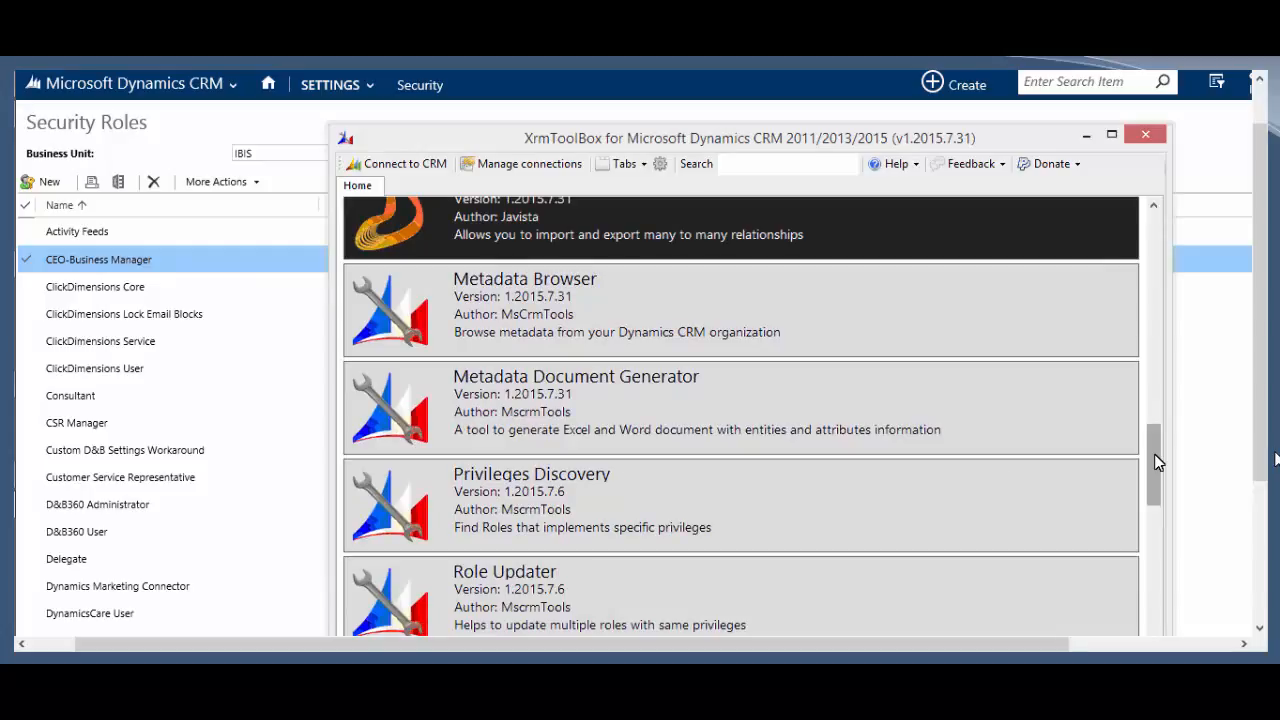
left_click(599, 511)
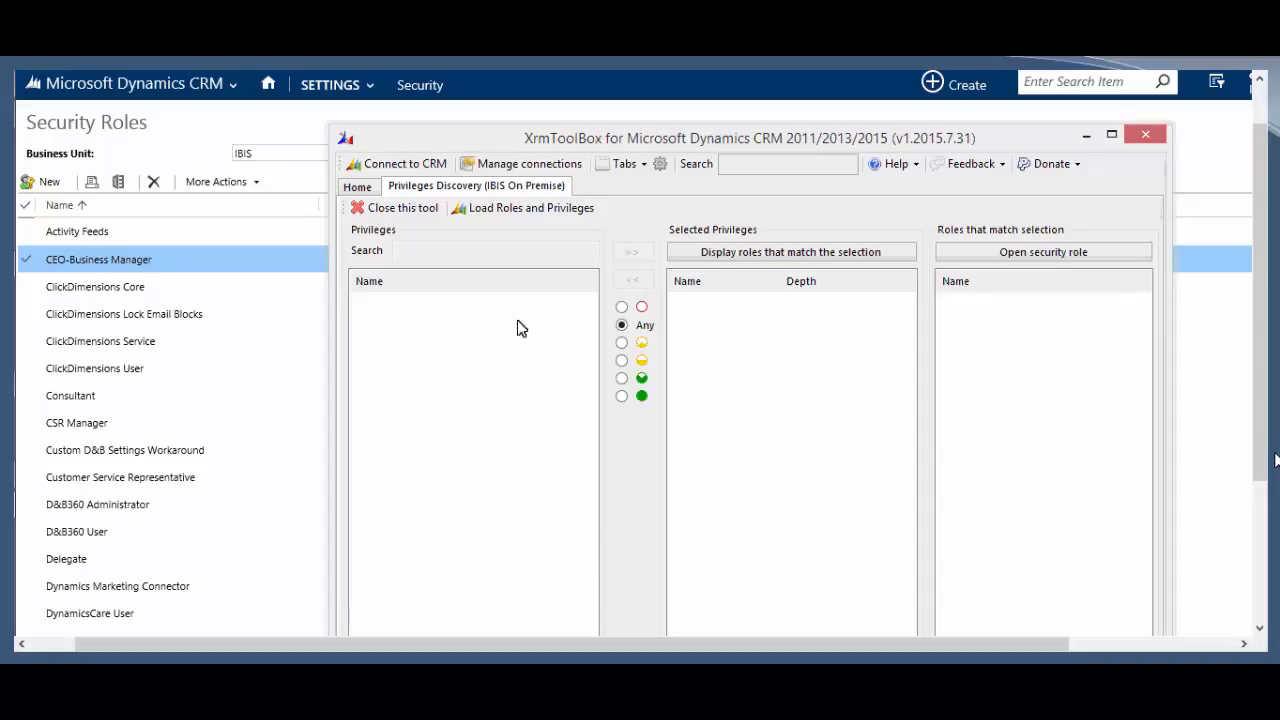
Step: Load roles and privileges, search 'incident', and add the Case Create, Write, AppendTo, Append and Read privileges
left_click(540, 210)
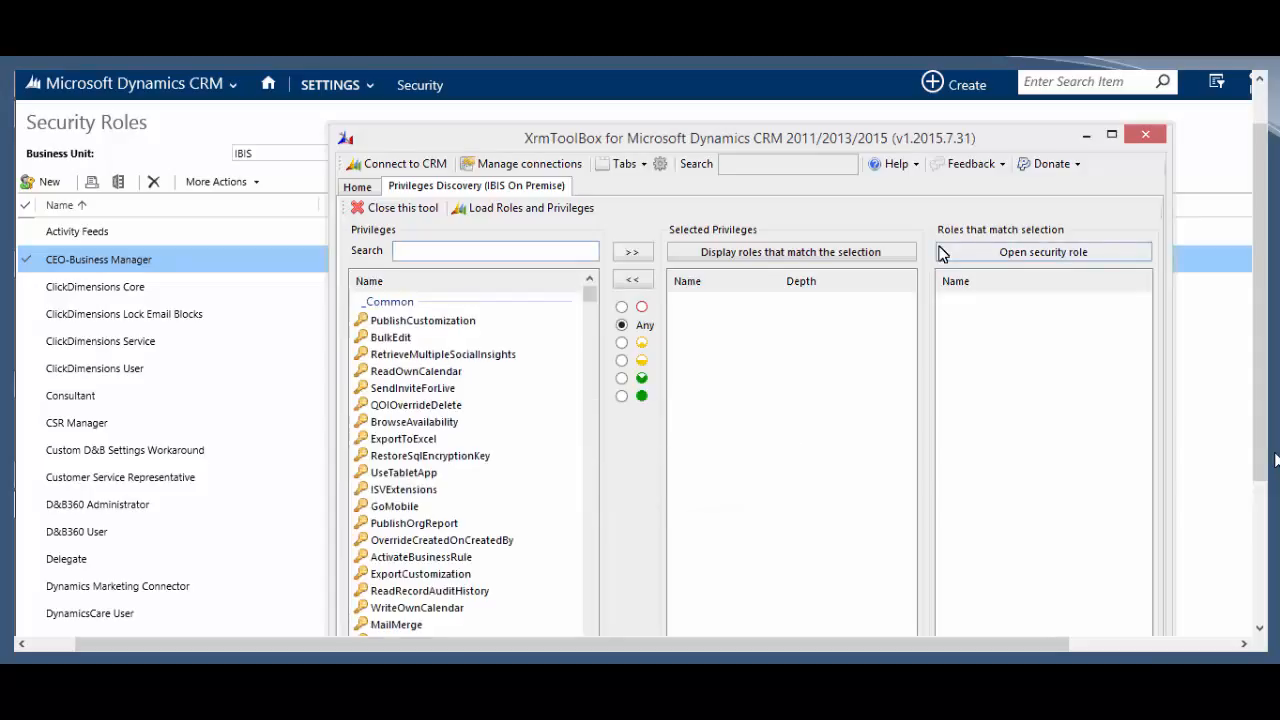
type("case")
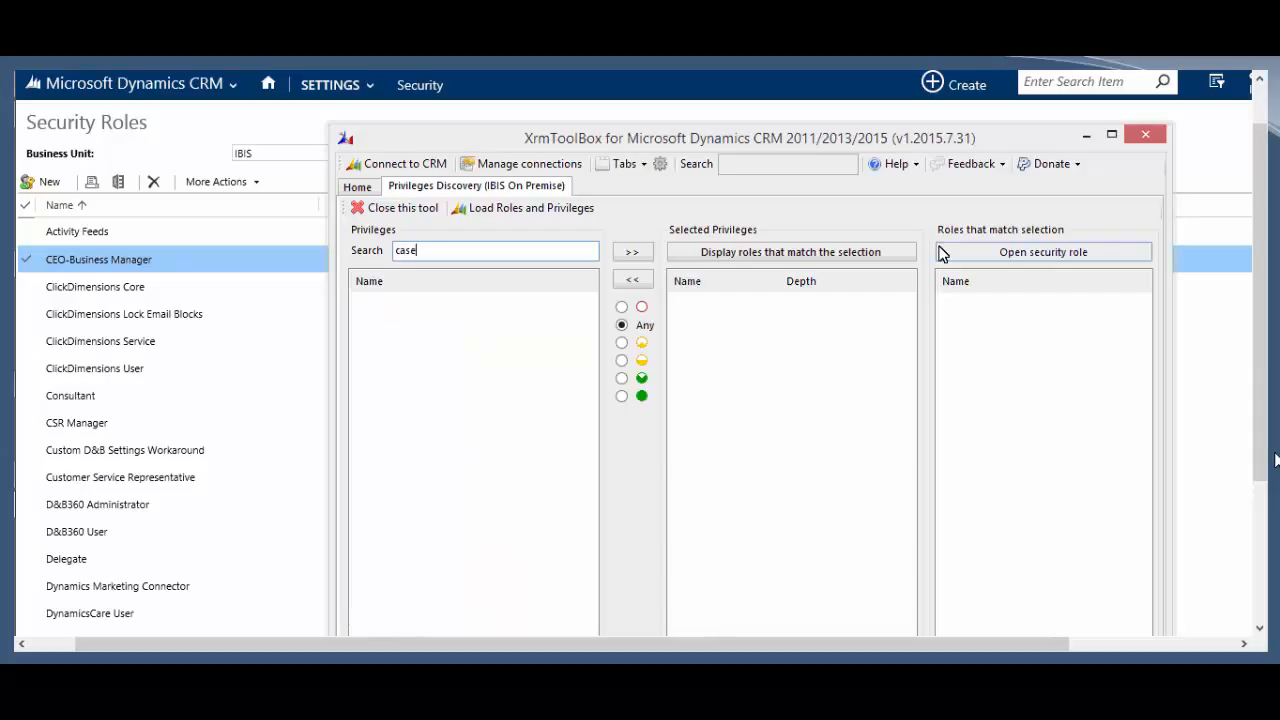
key("BackSpace")
key("BackSpace")
key("BackSpace")
key("BackSpace")
type("i")
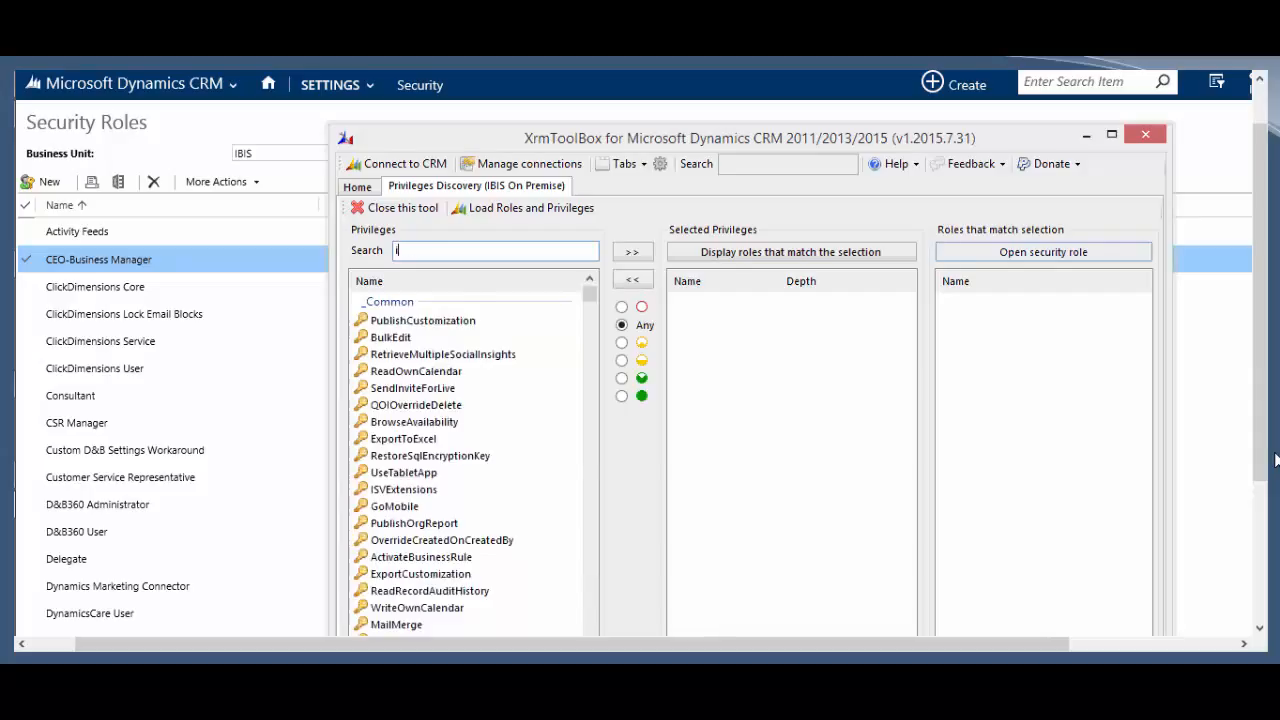
type("ncident")
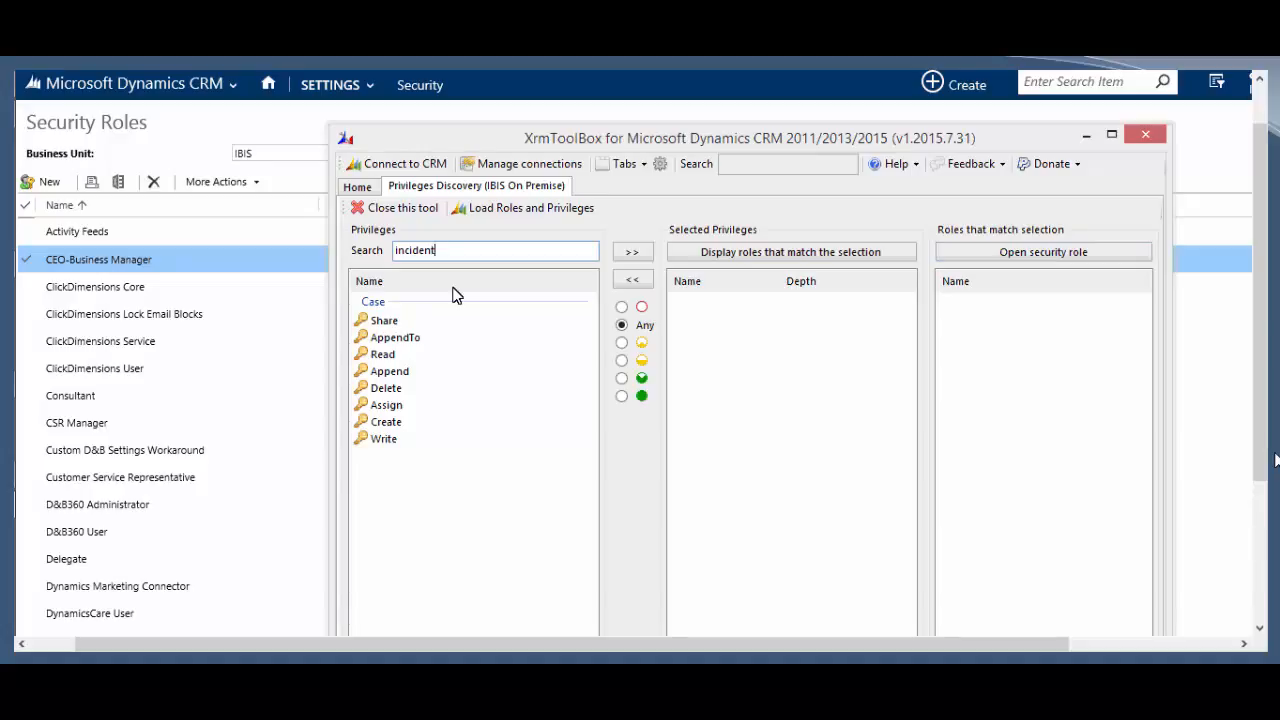
left_click(388, 422)
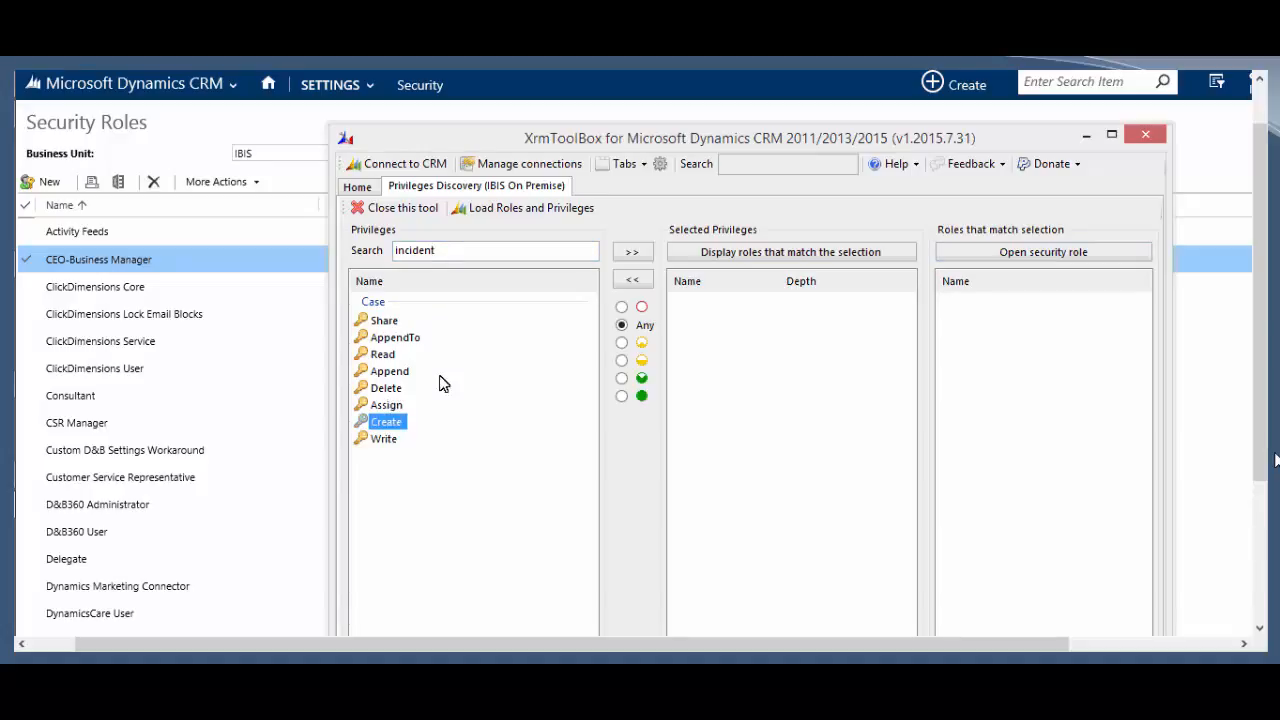
left_click(634, 256)
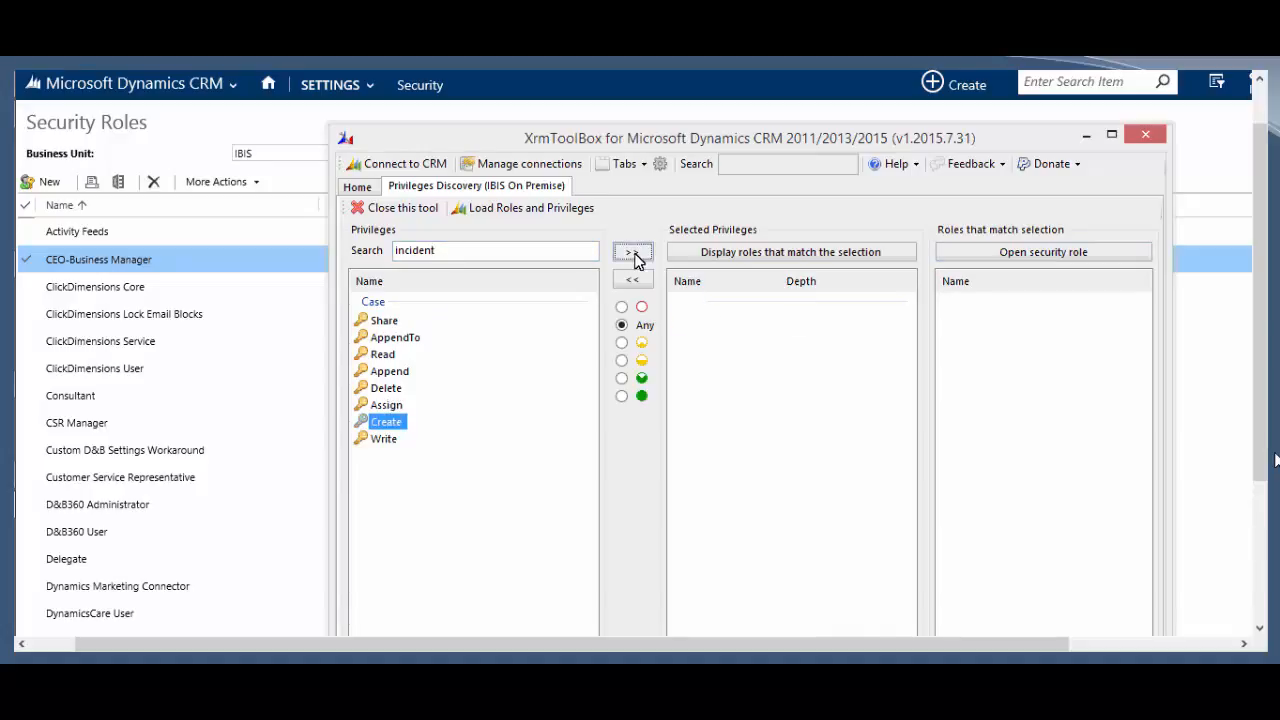
left_click(375, 444)
left_click(632, 252)
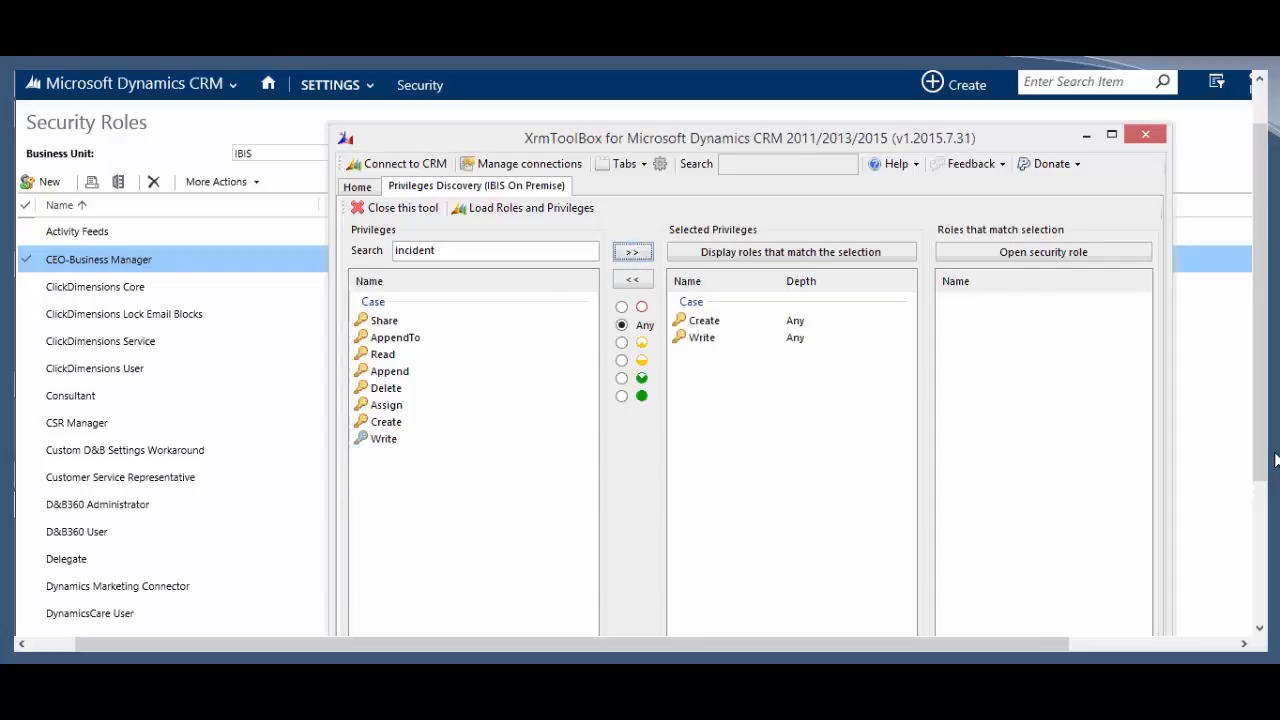
left_click(378, 396)
double_click(385, 337)
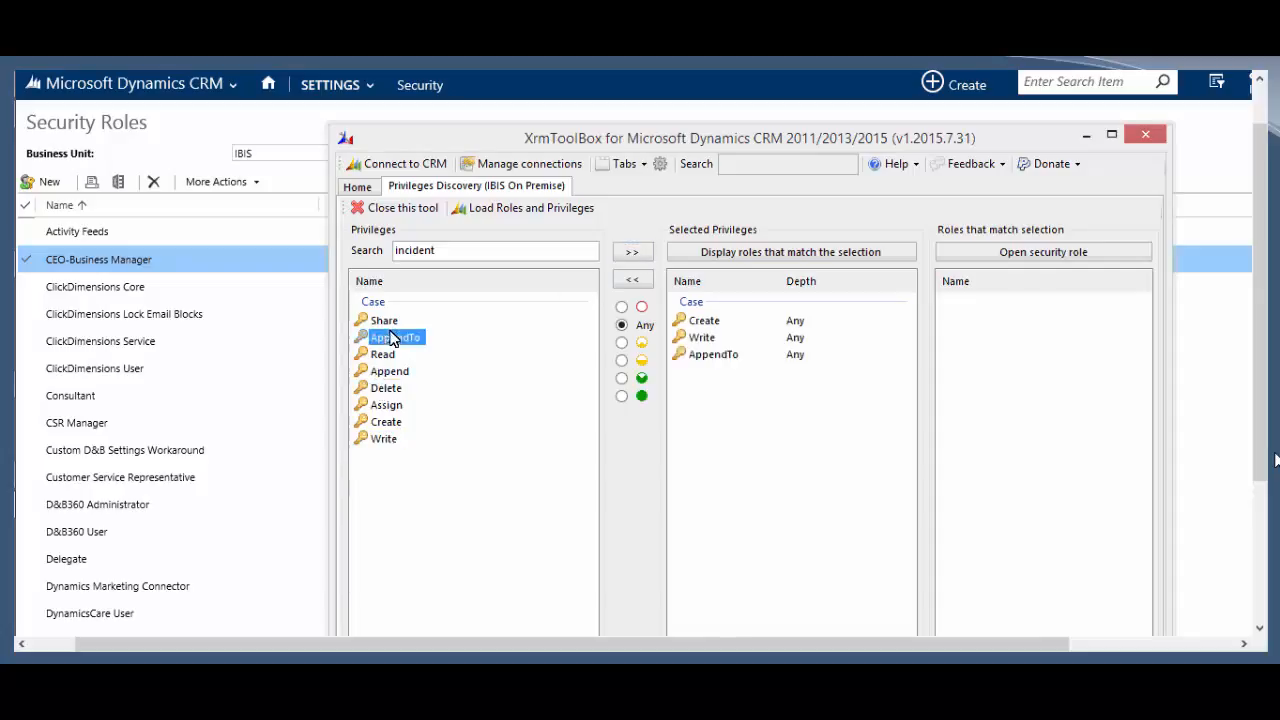
double_click(388, 372)
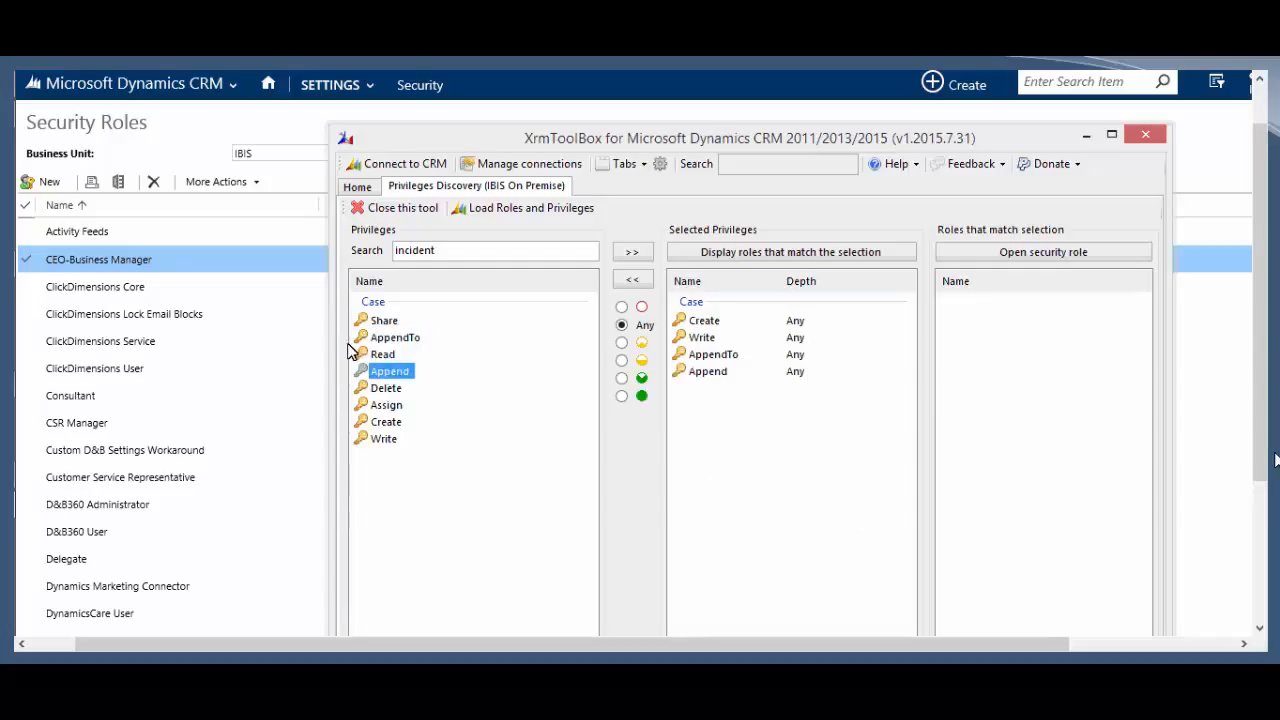
double_click(385, 355)
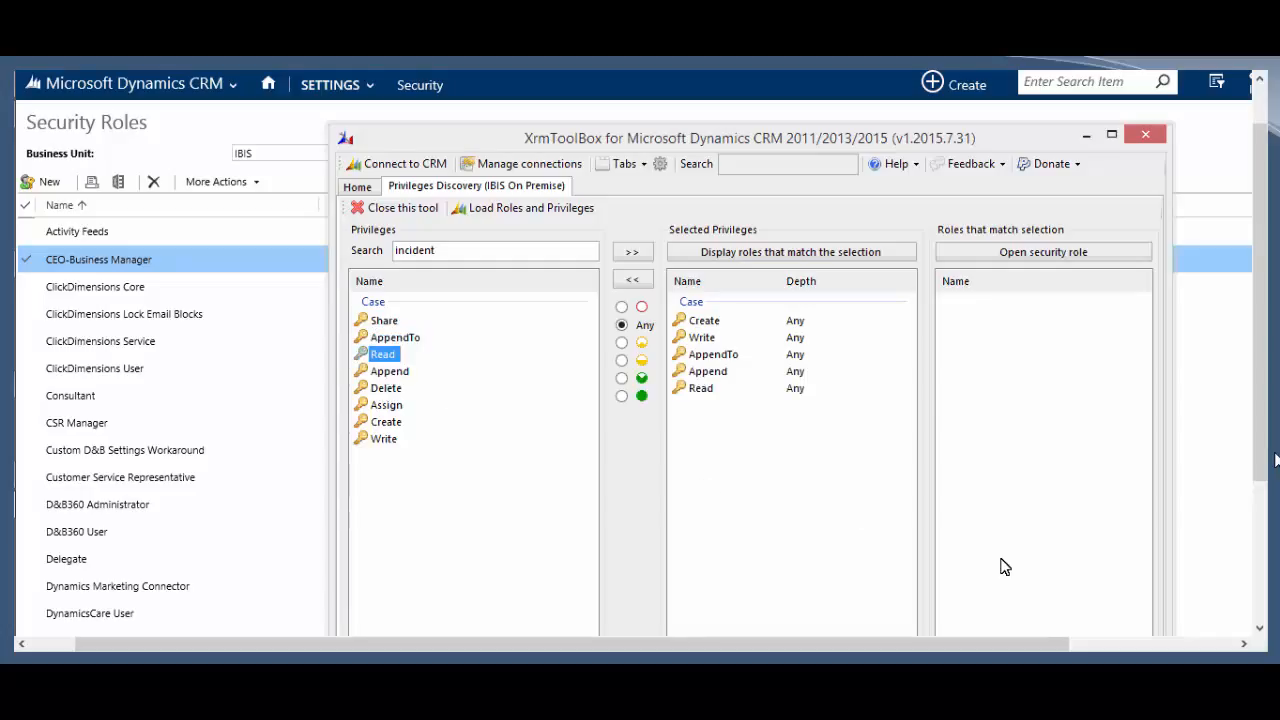
Step: Display the ten roles holding all five Case privileges and widen the list to read their names
left_click(727, 255)
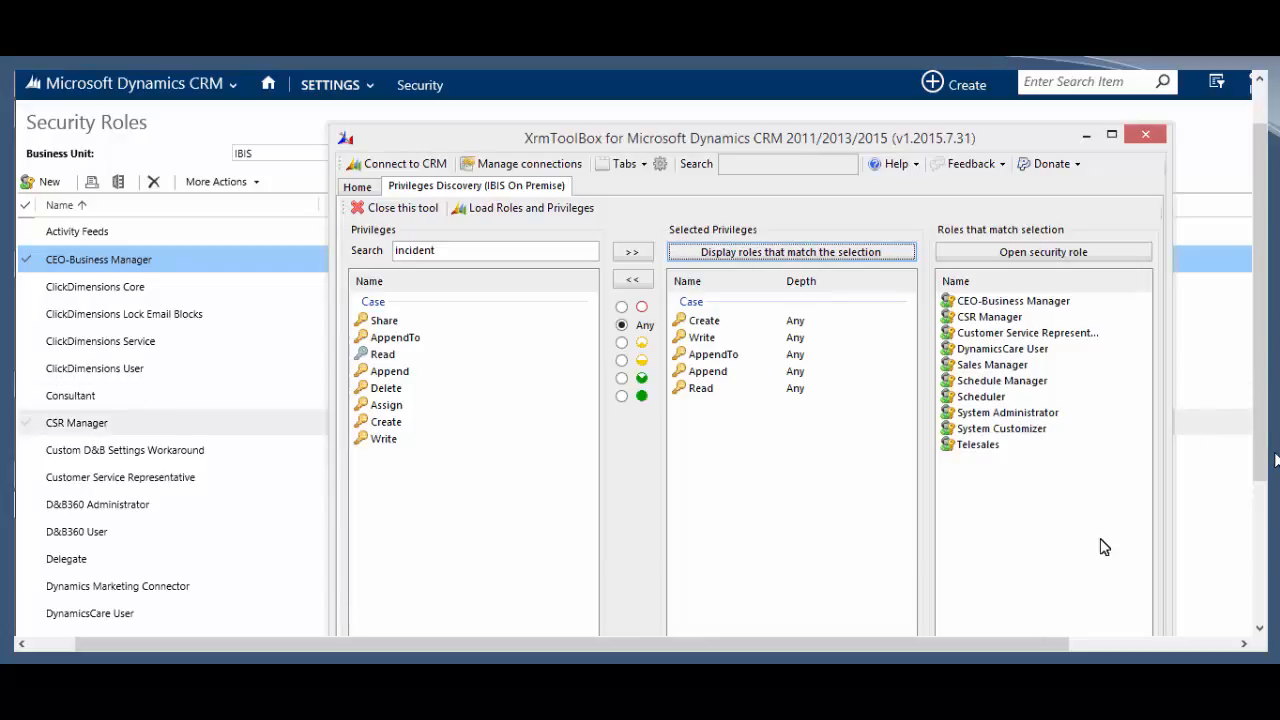
left_click(1012, 334)
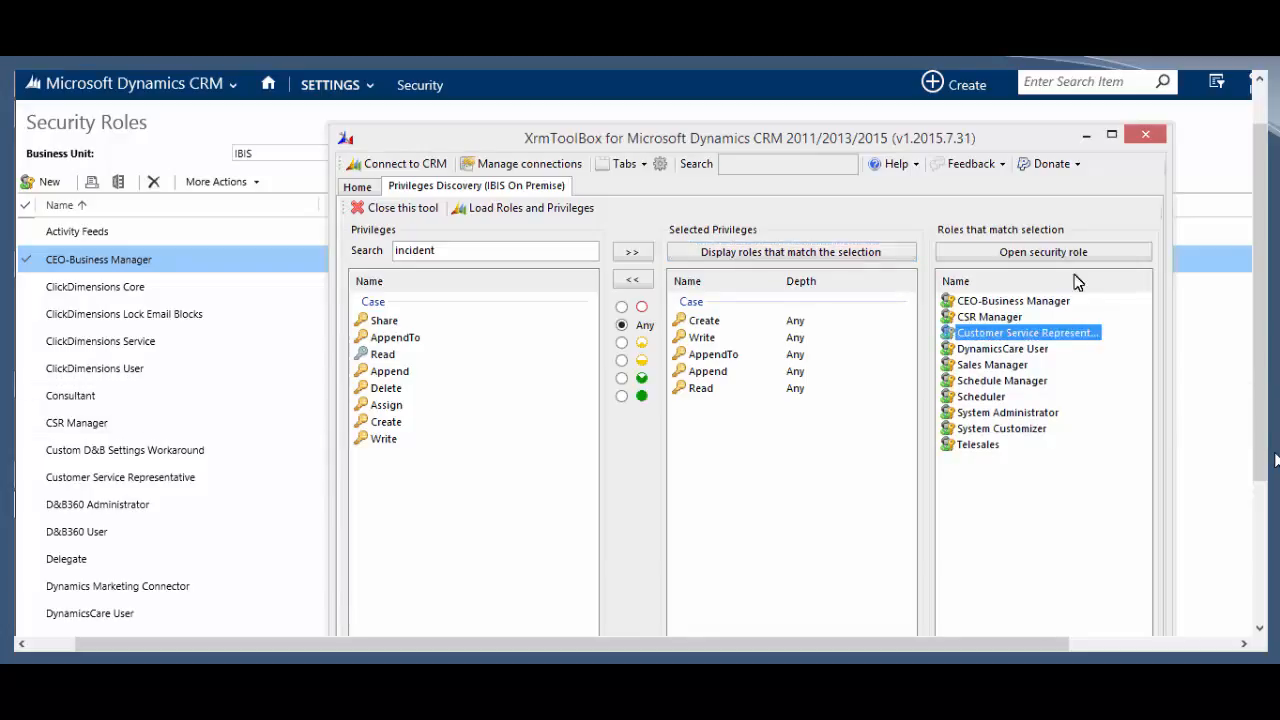
double_click(1126, 281)
left_click_drag(1171, 289, 1279, 287)
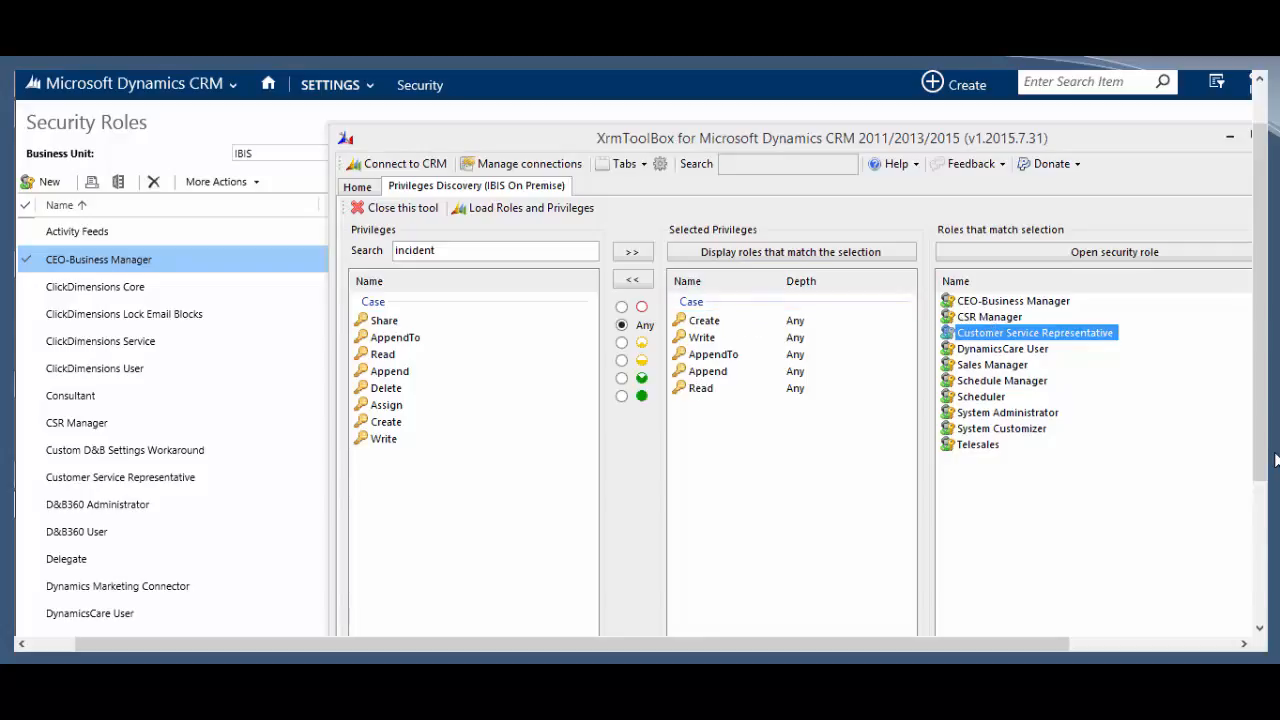
left_click(1012, 317)
left_click(1012, 332)
left_click(93, 143)
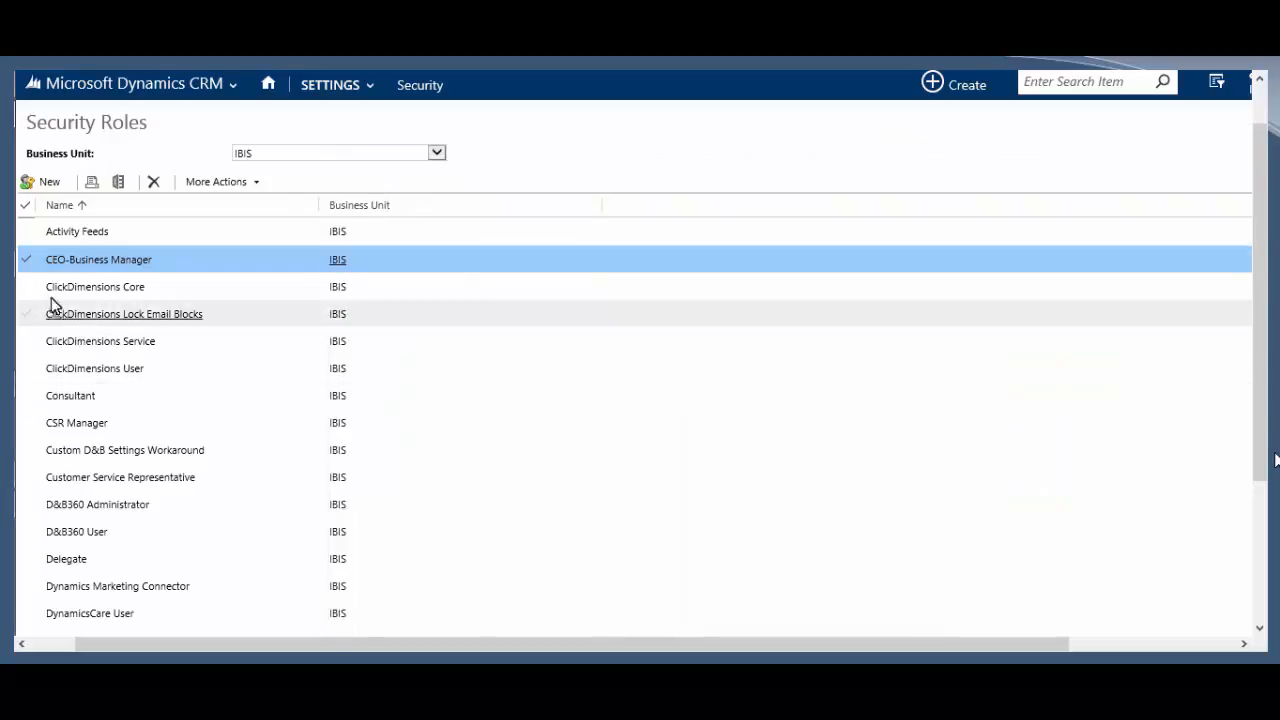
Step: Go to Security > Users, select the single direct report, and open the overflow commands
left_click(433, 84)
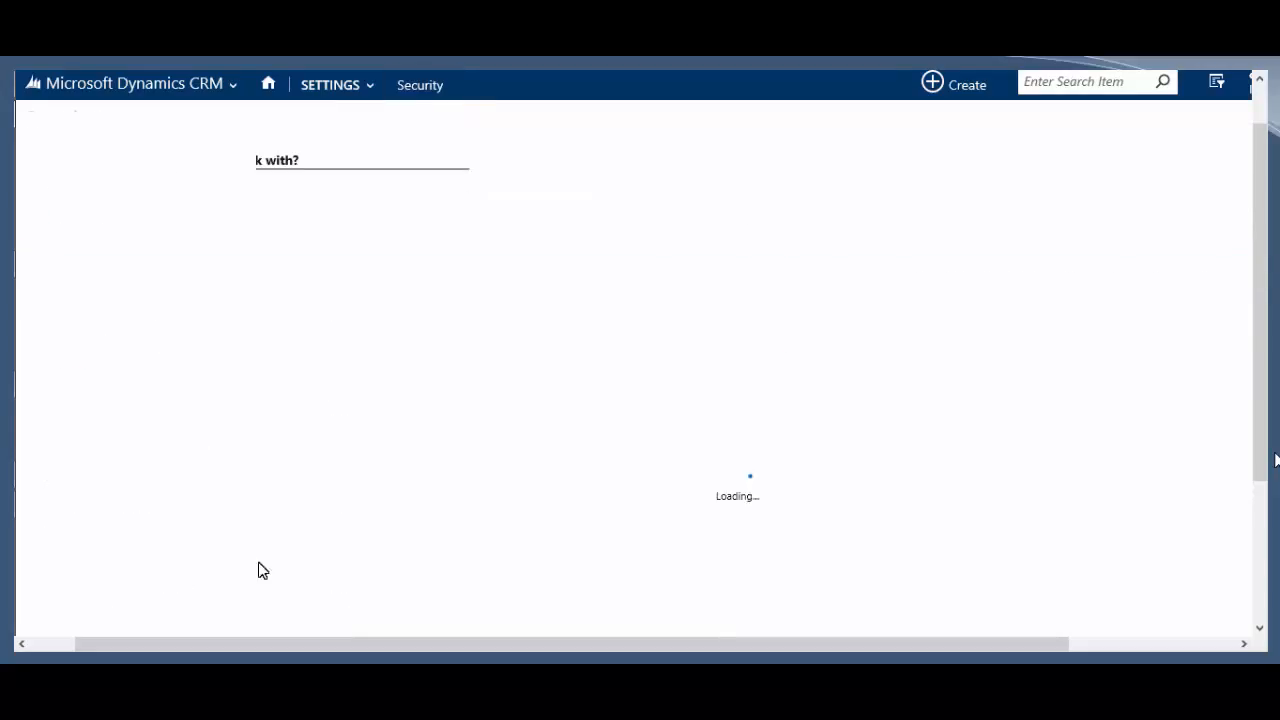
left_click(112, 196)
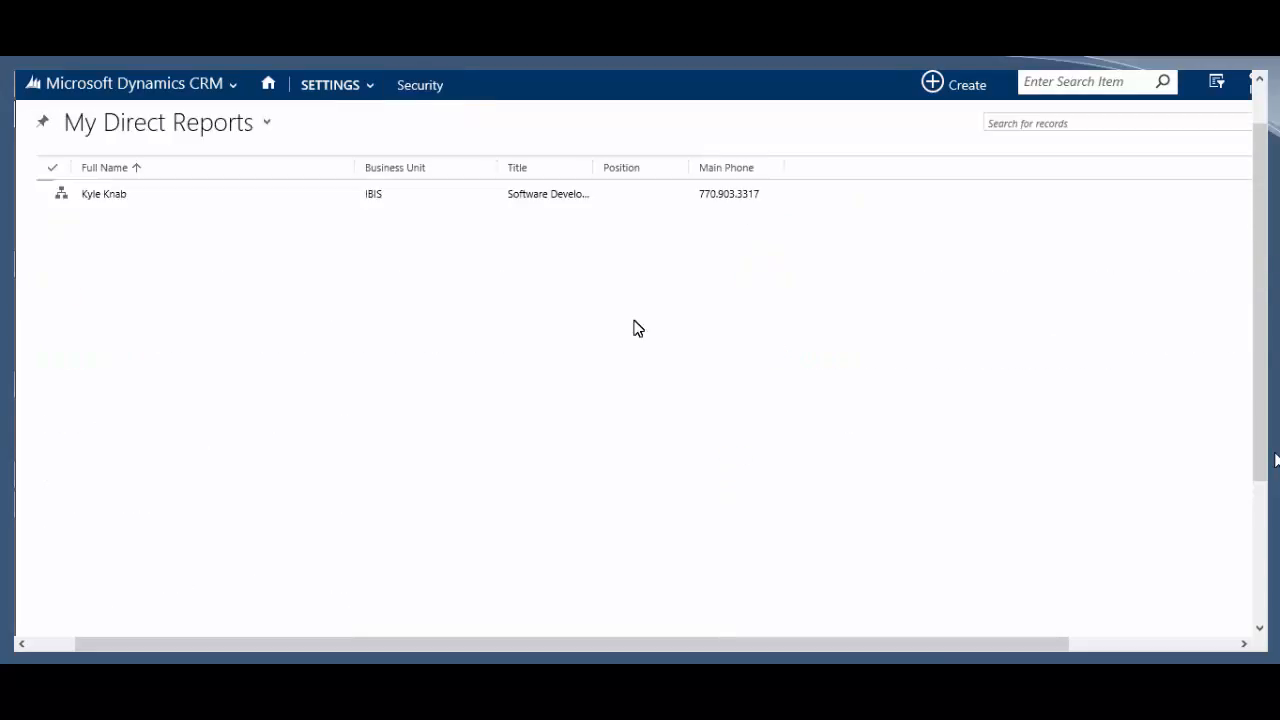
left_click(185, 252)
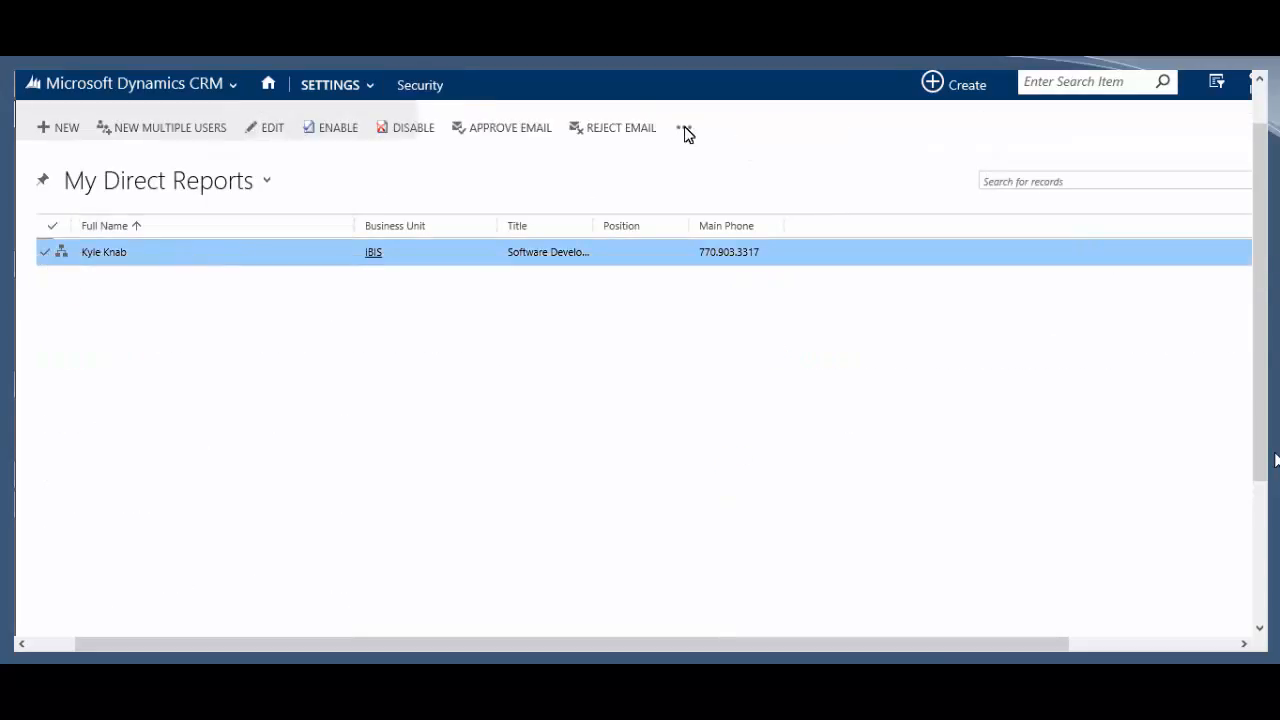
left_click(684, 127)
Step: In Manage User Roles, tick Customer Service Representative for the direct report and confirm with OK
left_click(716, 163)
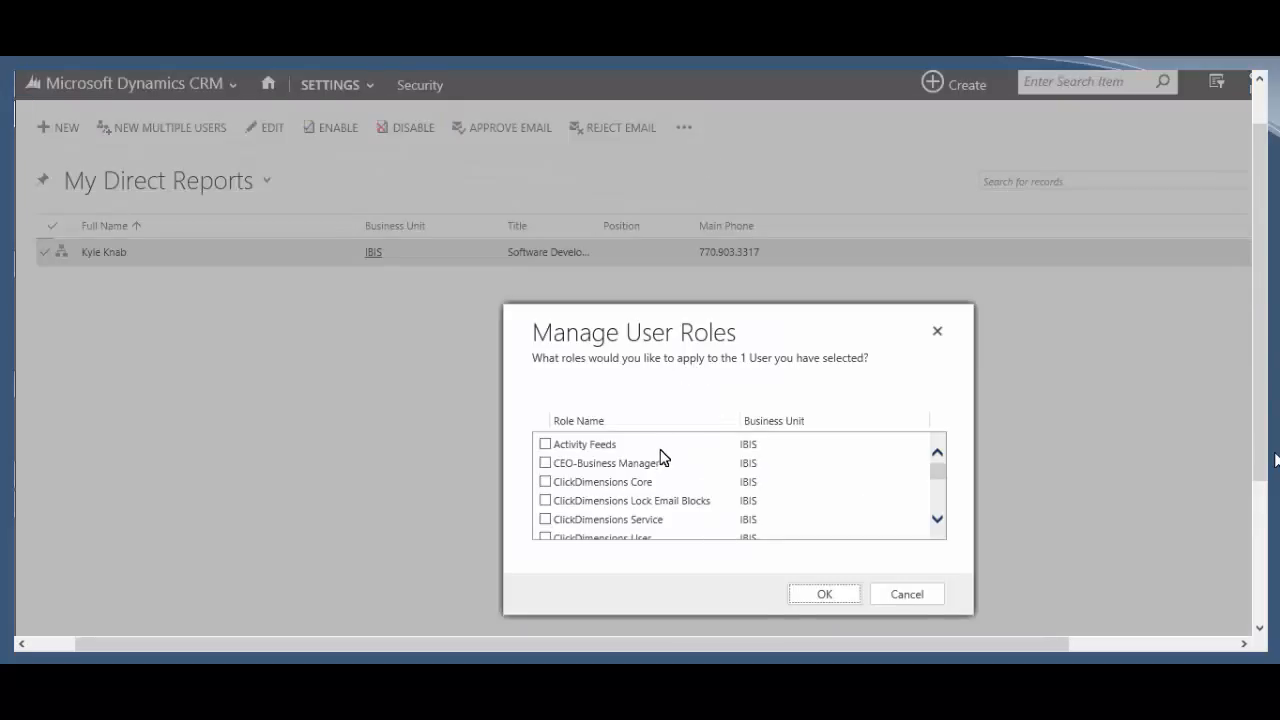
scroll(657, 505, "down", 3)
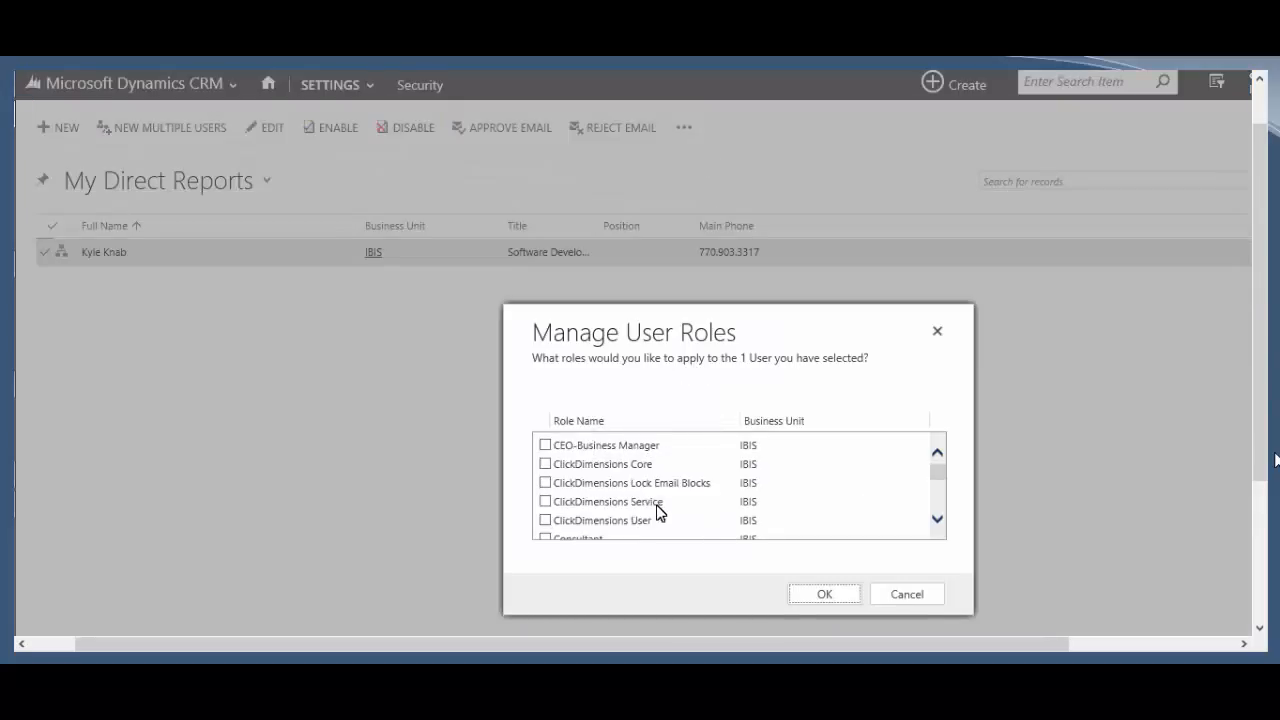
scroll(612, 505, "down", 2)
left_click(612, 500)
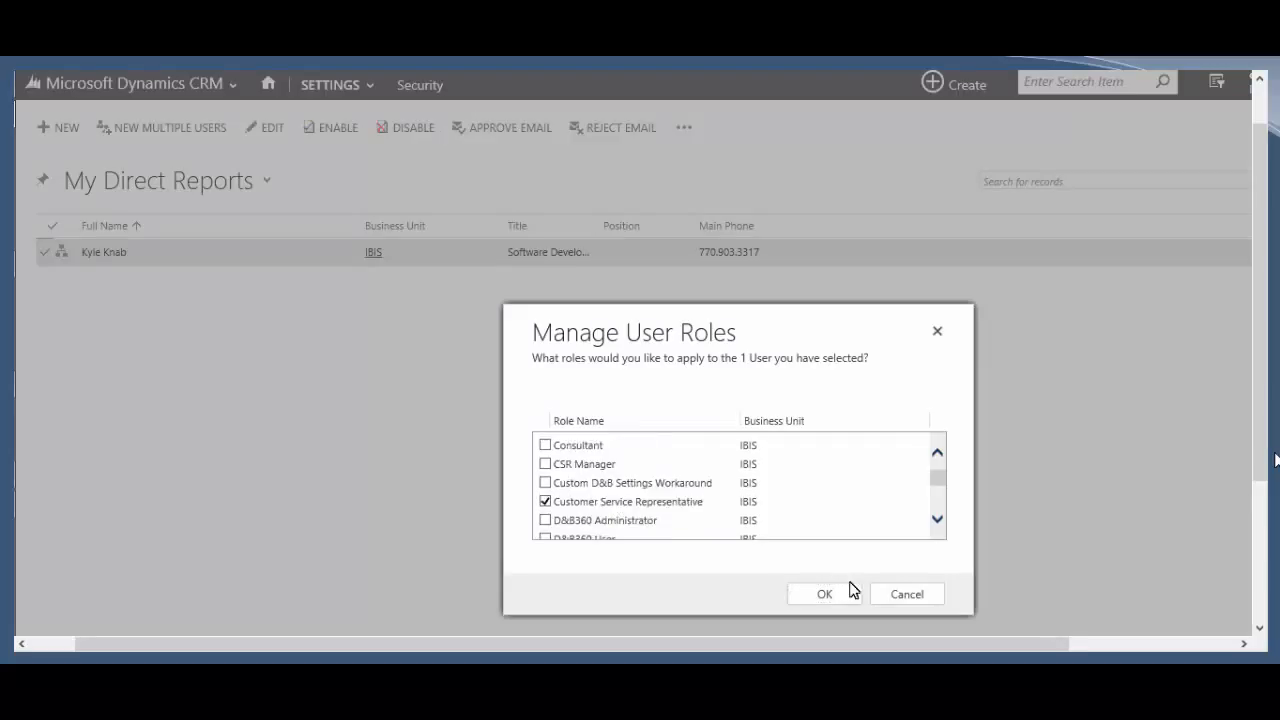
left_click(845, 594)
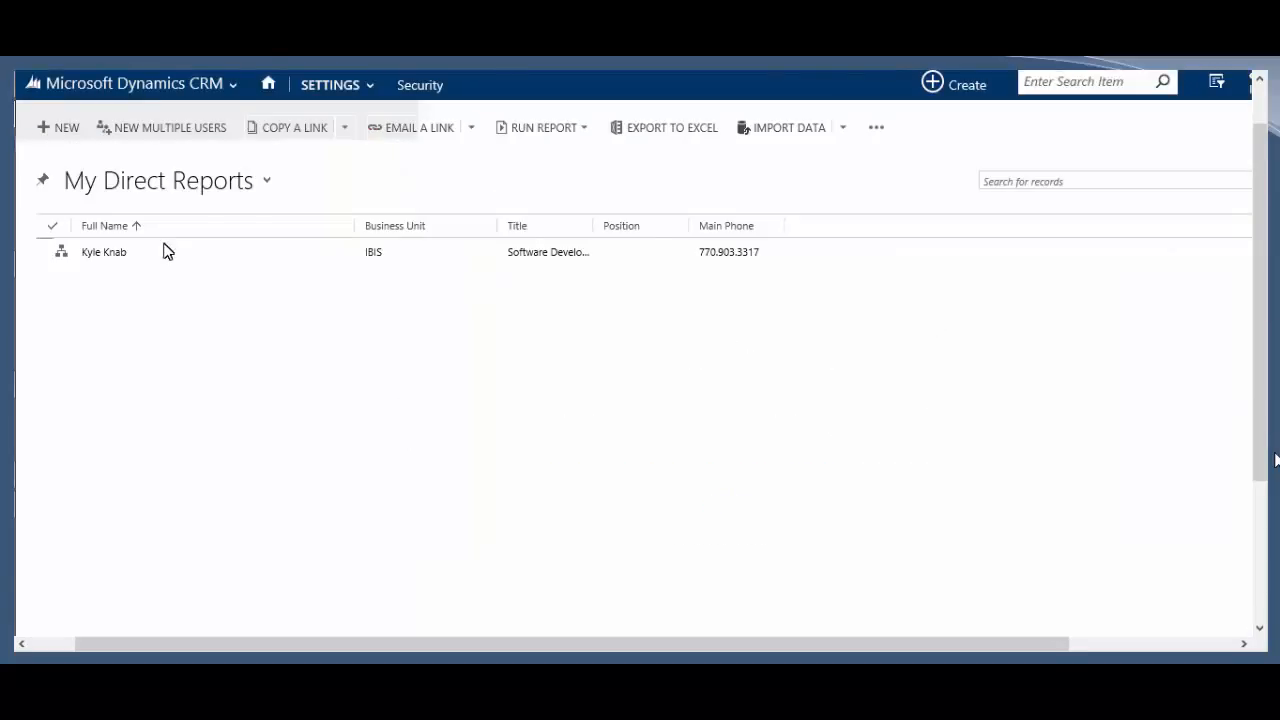
mouse_move(78, 254)
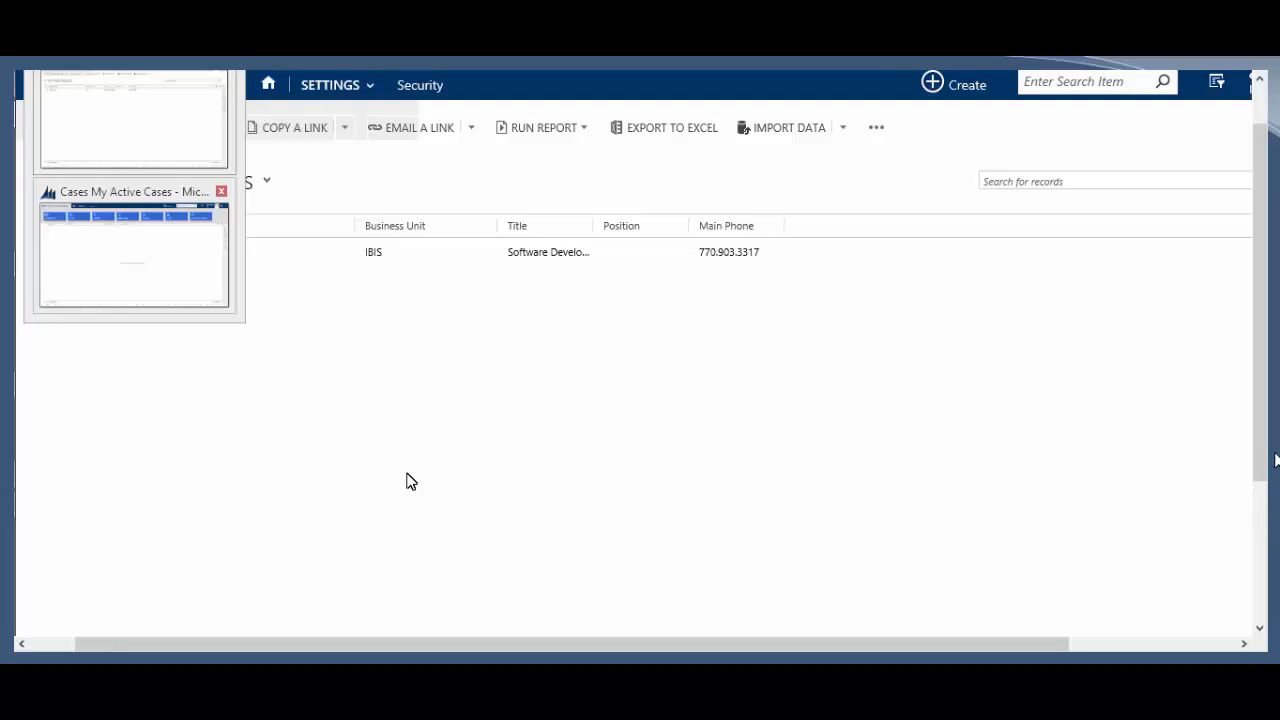
Step: Switch to the Cases window, start a blank New Case form, then return to the home dashboards
key("F5")
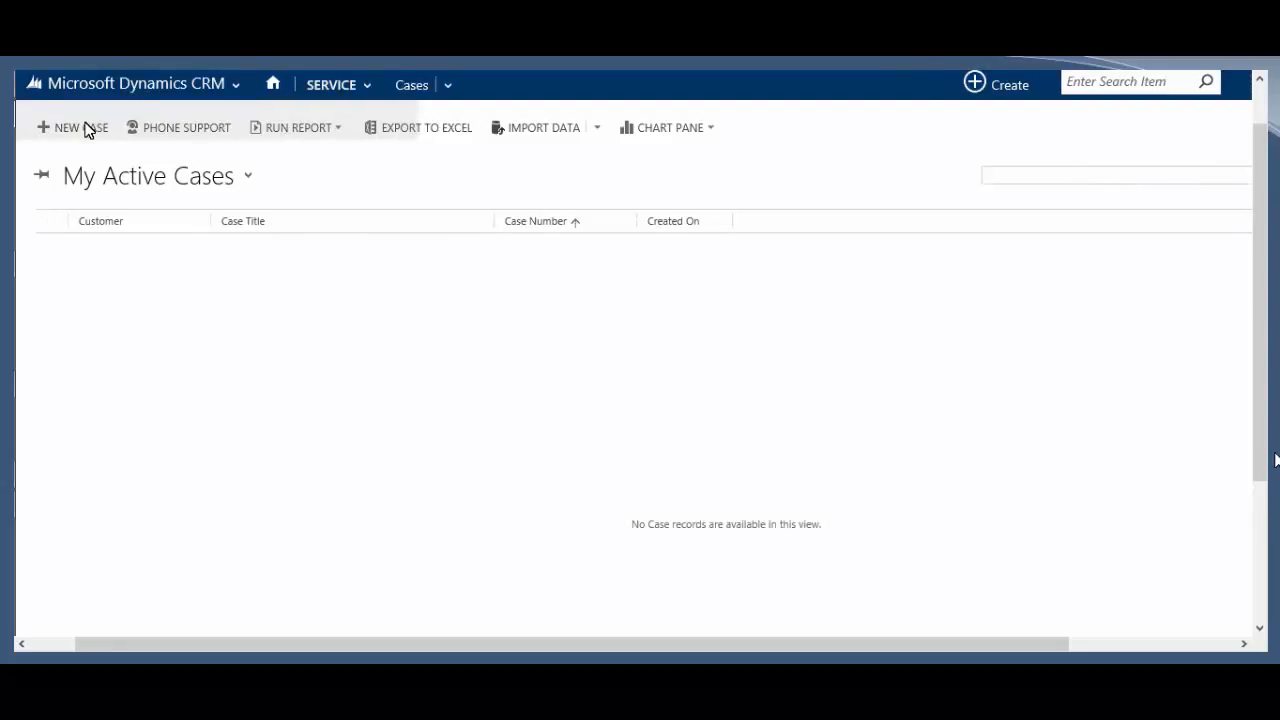
left_click(86, 128)
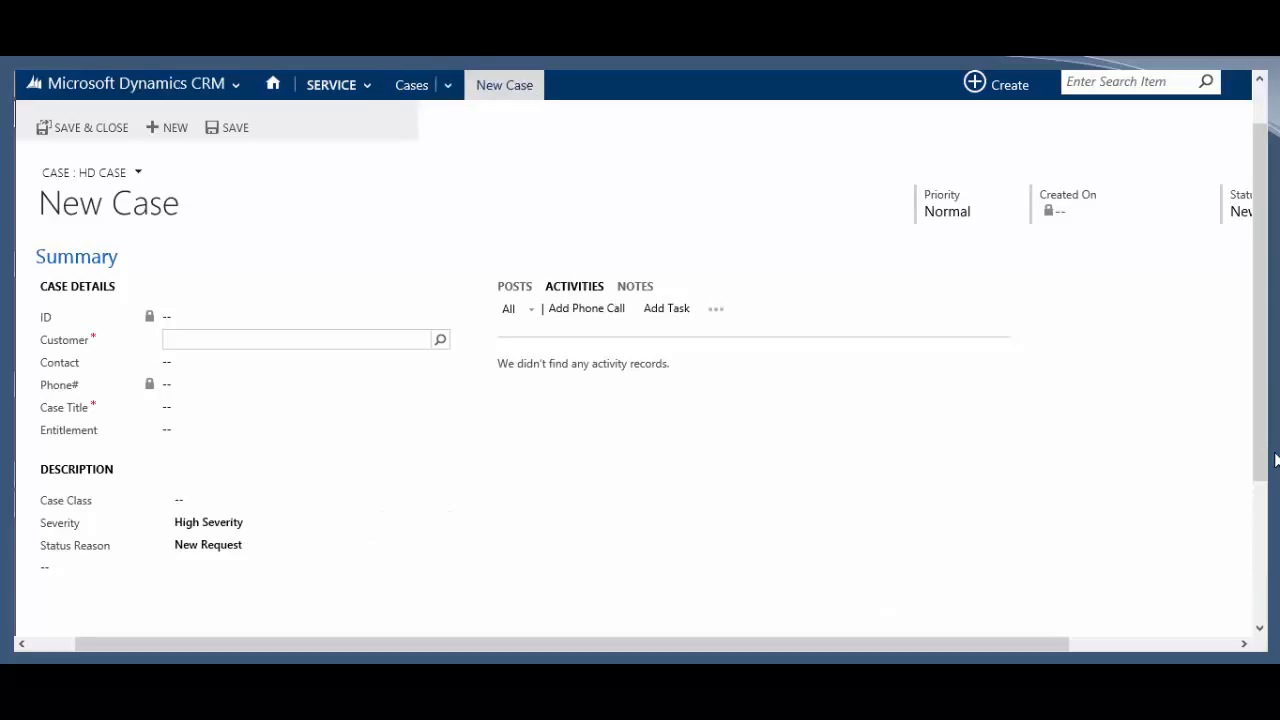
left_click(287, 88)
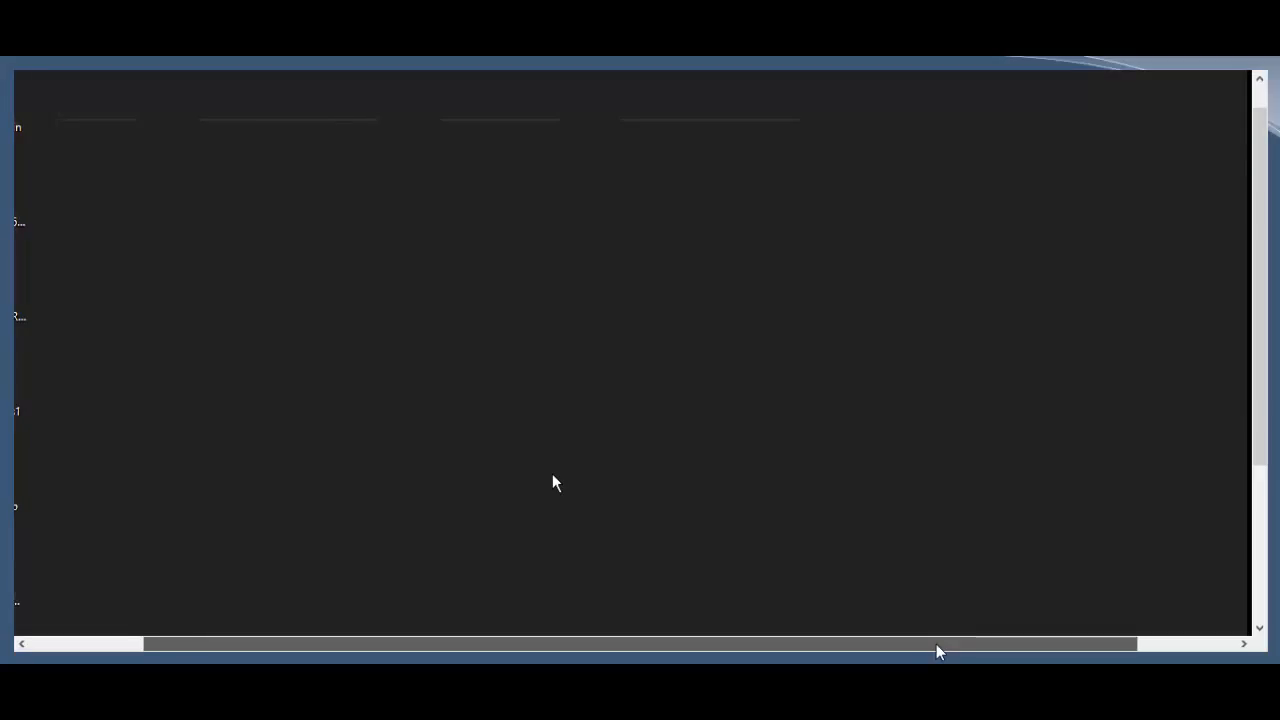
Step: Run Windows PowerShell ISE as administrator from its Start screen tile
left_click_drag(937, 645, 880, 646)
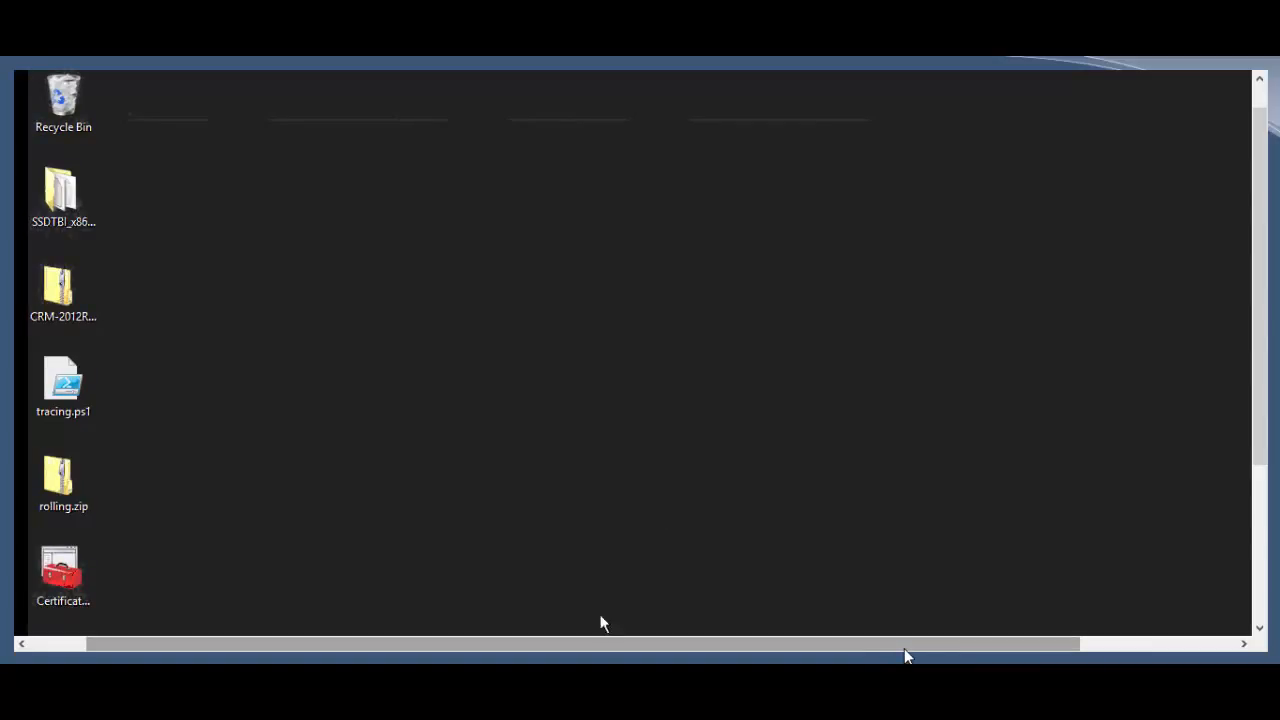
left_click_drag(1259, 456, 1259, 632)
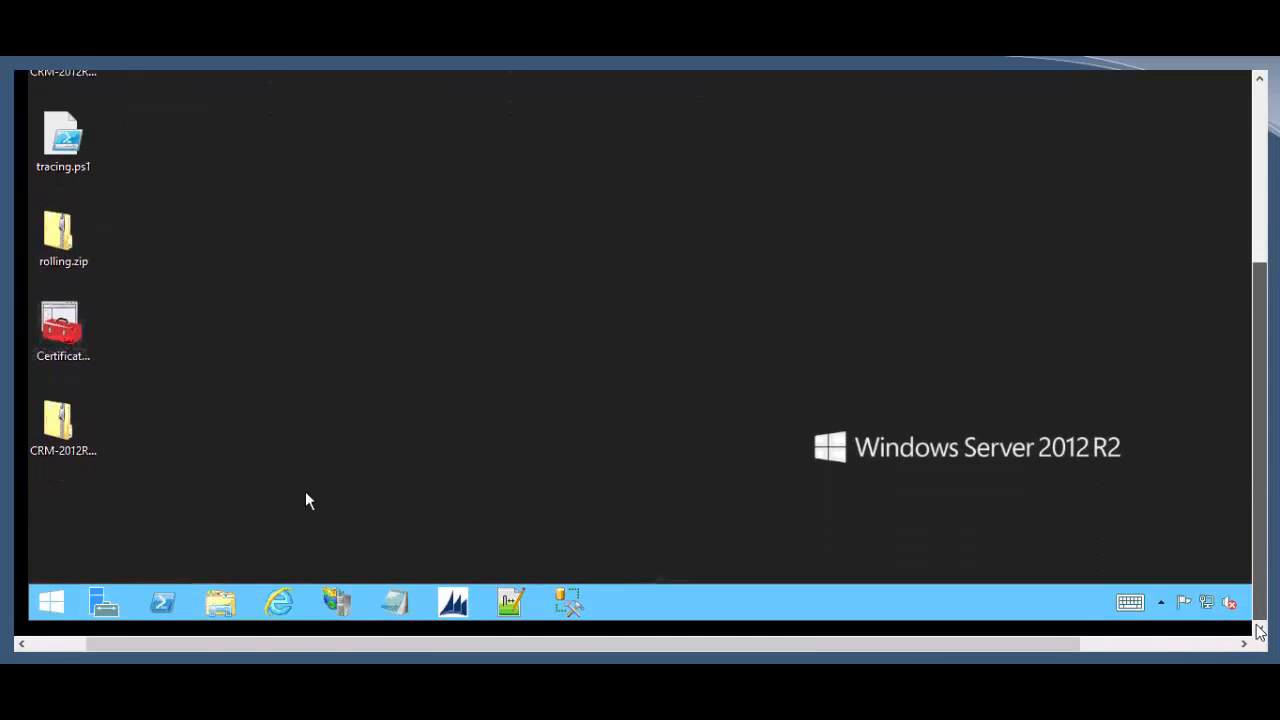
left_click(69, 611)
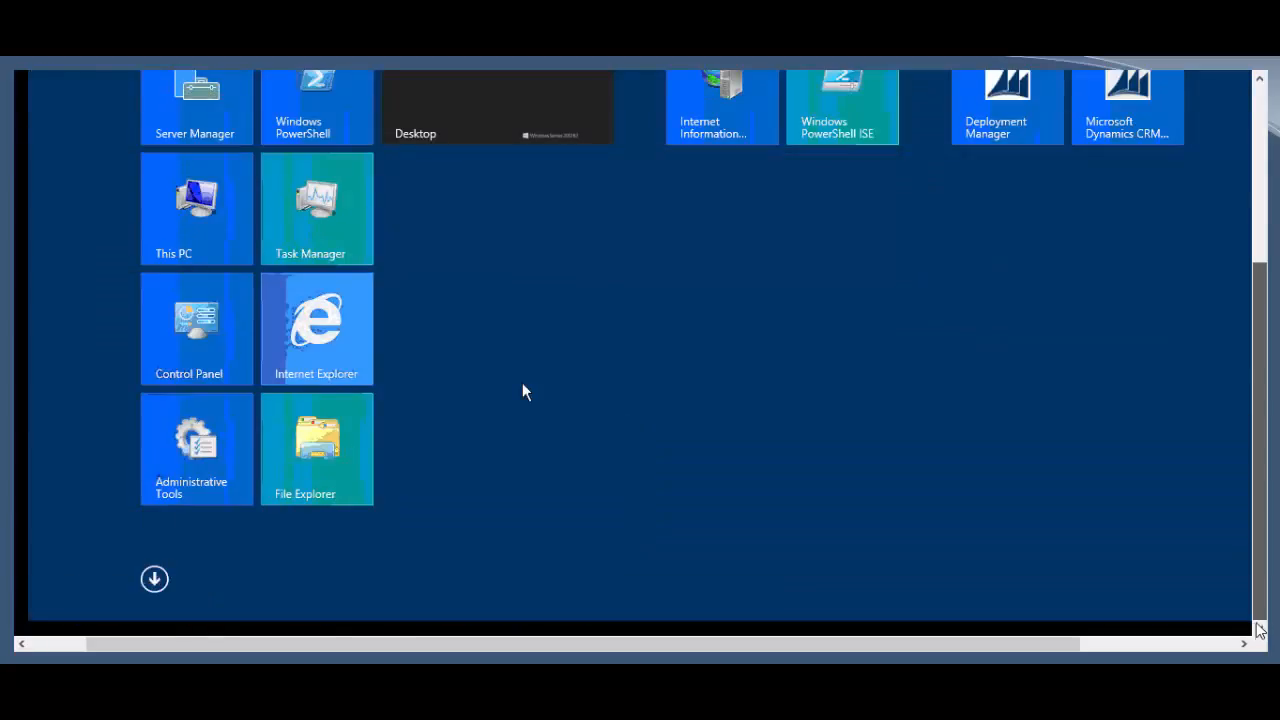
left_click_drag(1260, 620, 1263, 587)
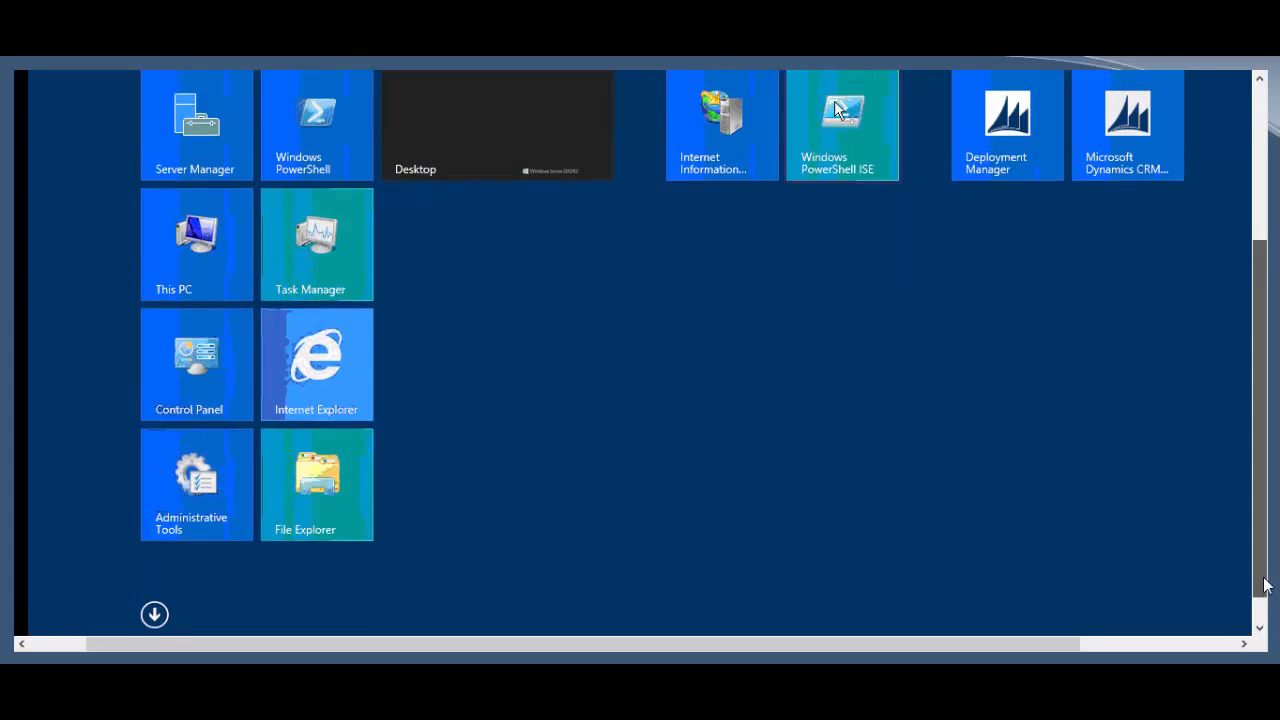
right_click(835, 110)
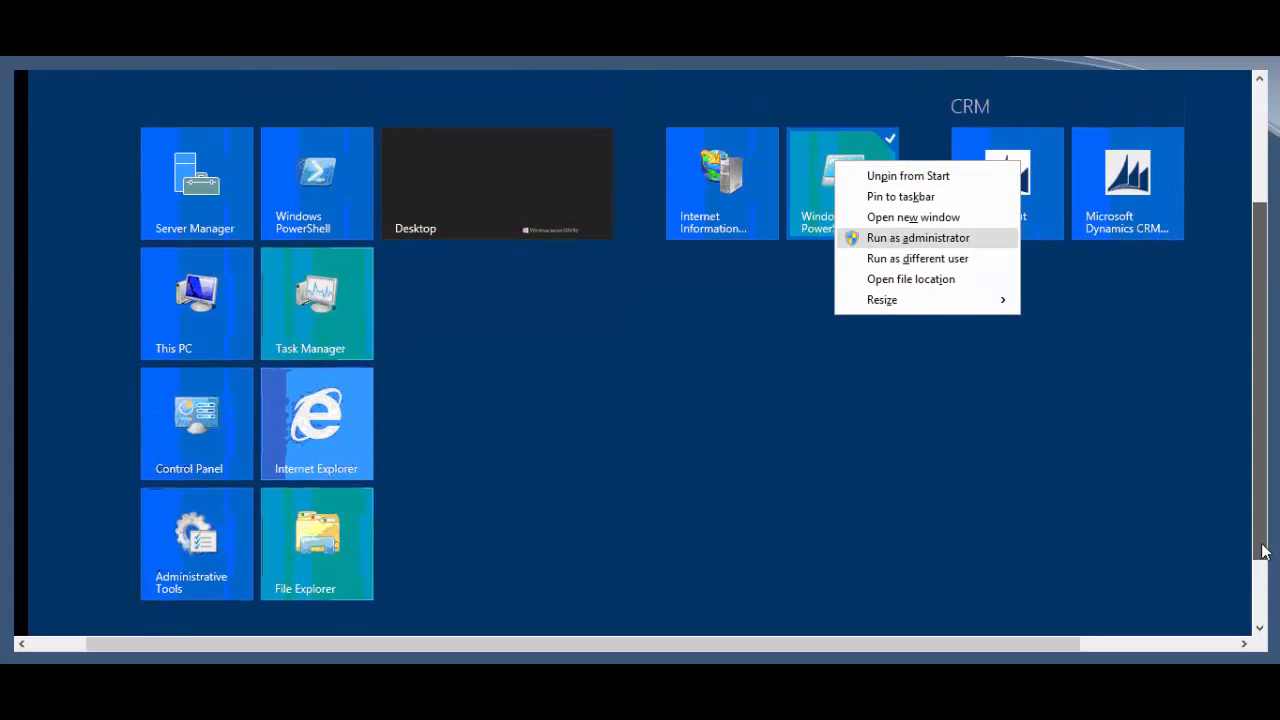
left_click(918, 237)
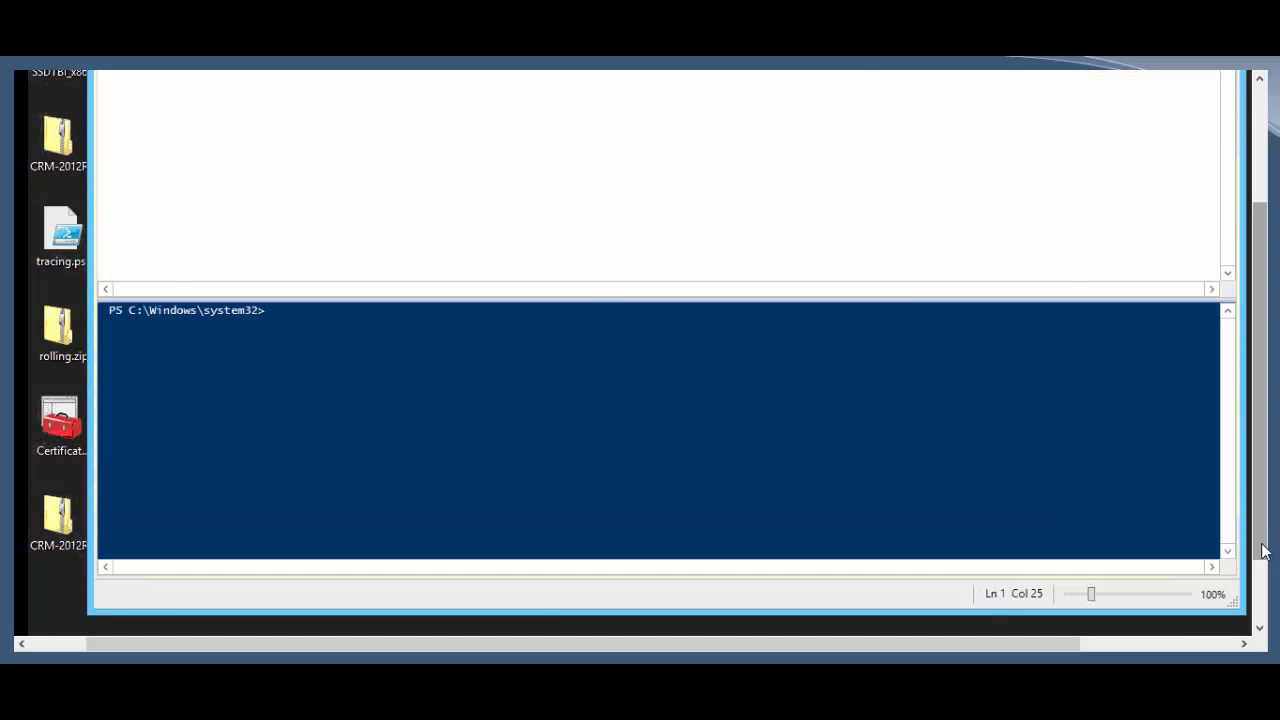
Step: Open the tracing.ps1 script in PowerShell ISE
key("ctrl+o")
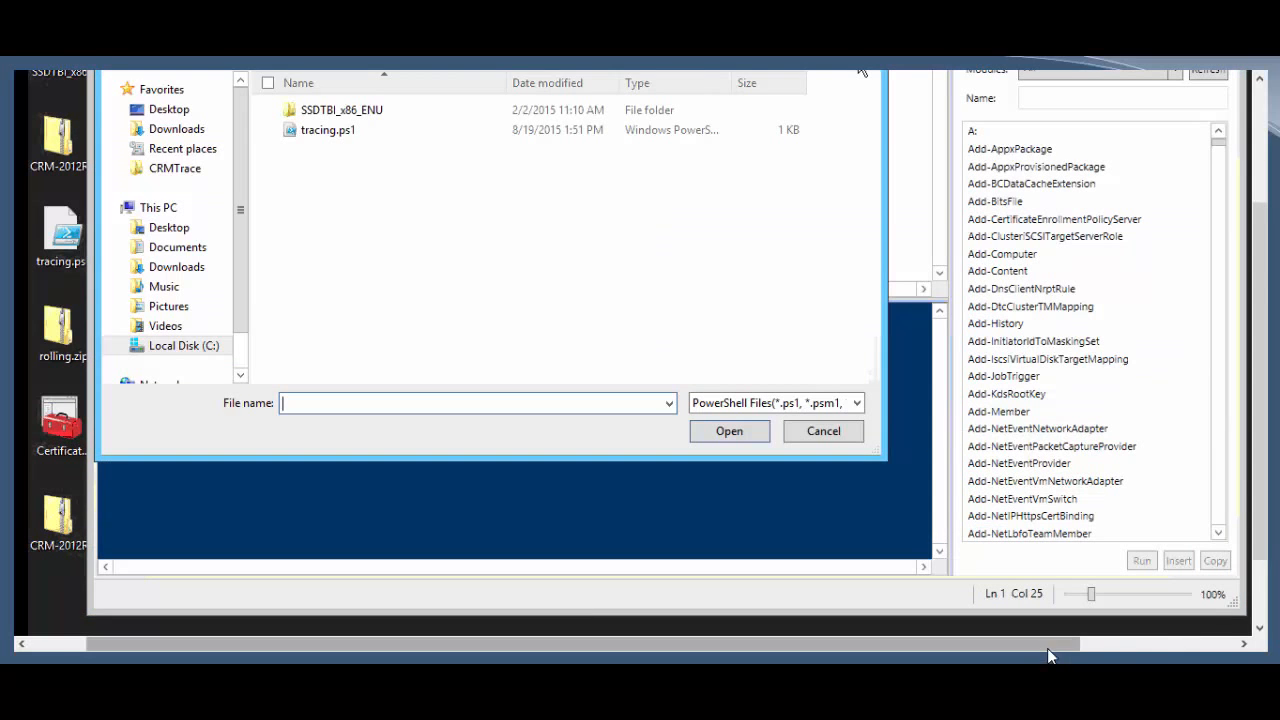
left_click_drag(1059, 647, 1089, 649)
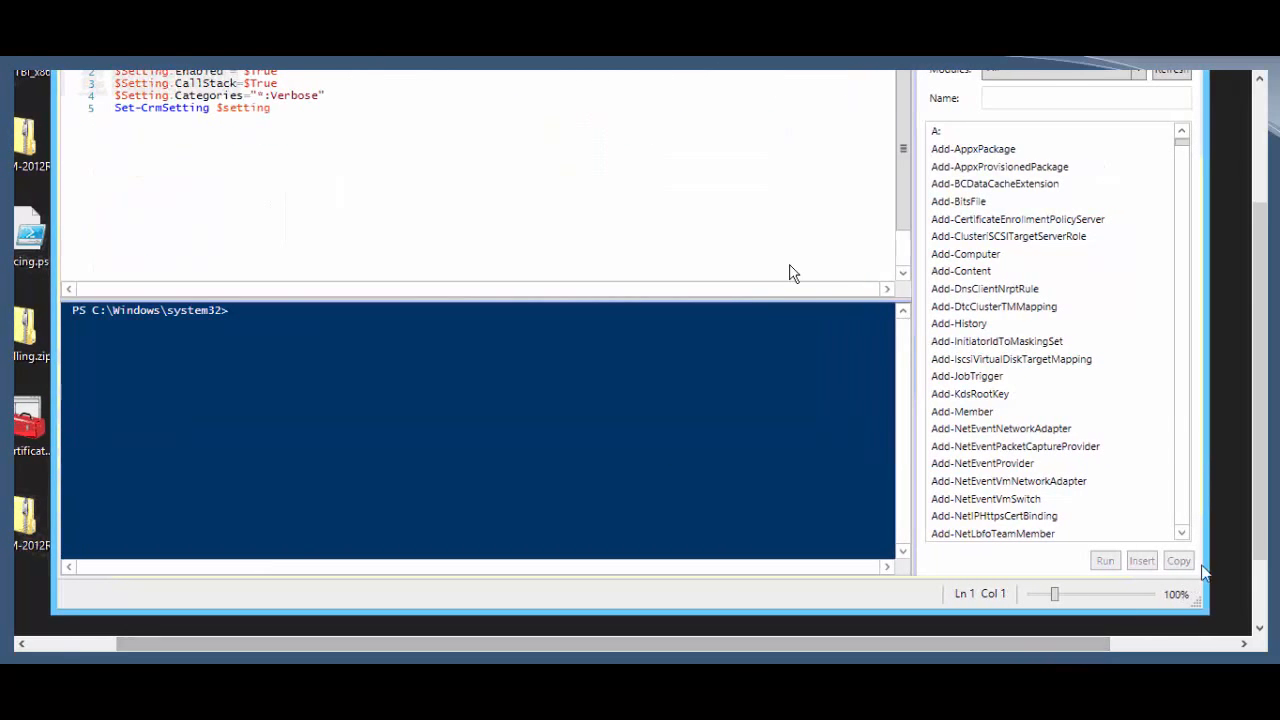
left_click_drag(1263, 508, 1250, 447)
left_click_drag(395, 152, 115, 150)
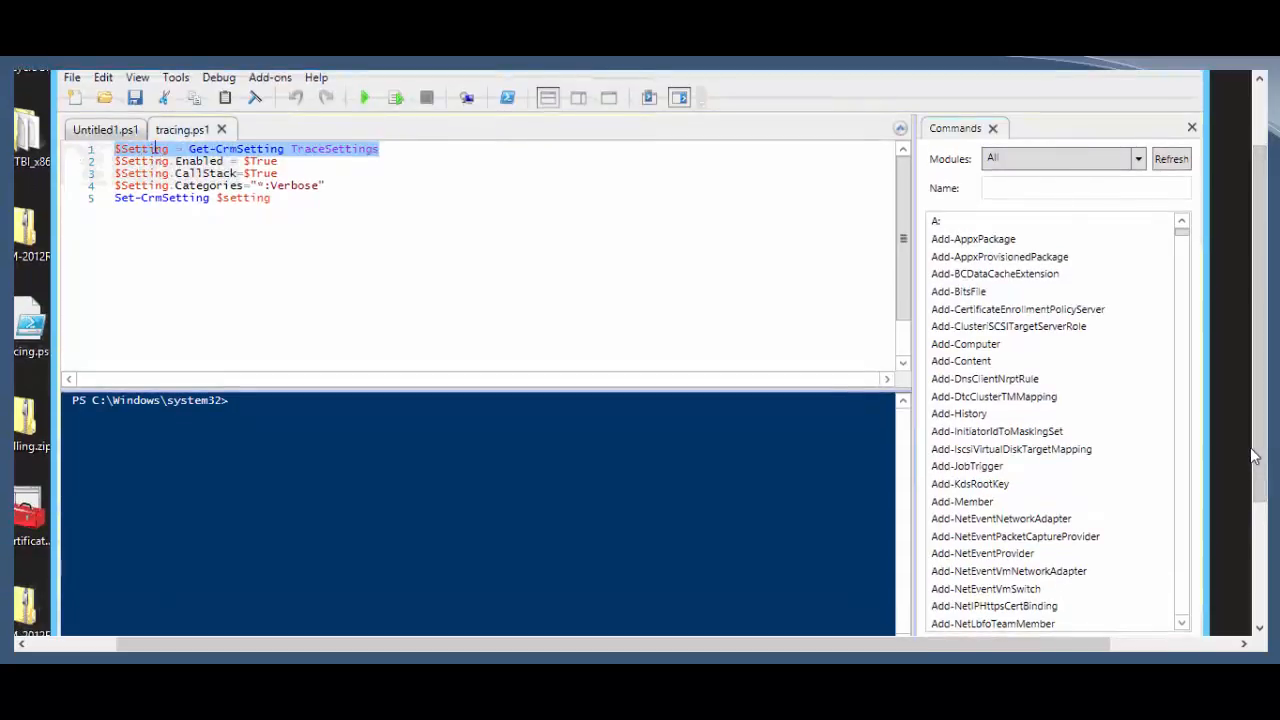
Step: Load the microsoft.crm.powershell snap-in in the console with add-pssnapin
type("add-psns")
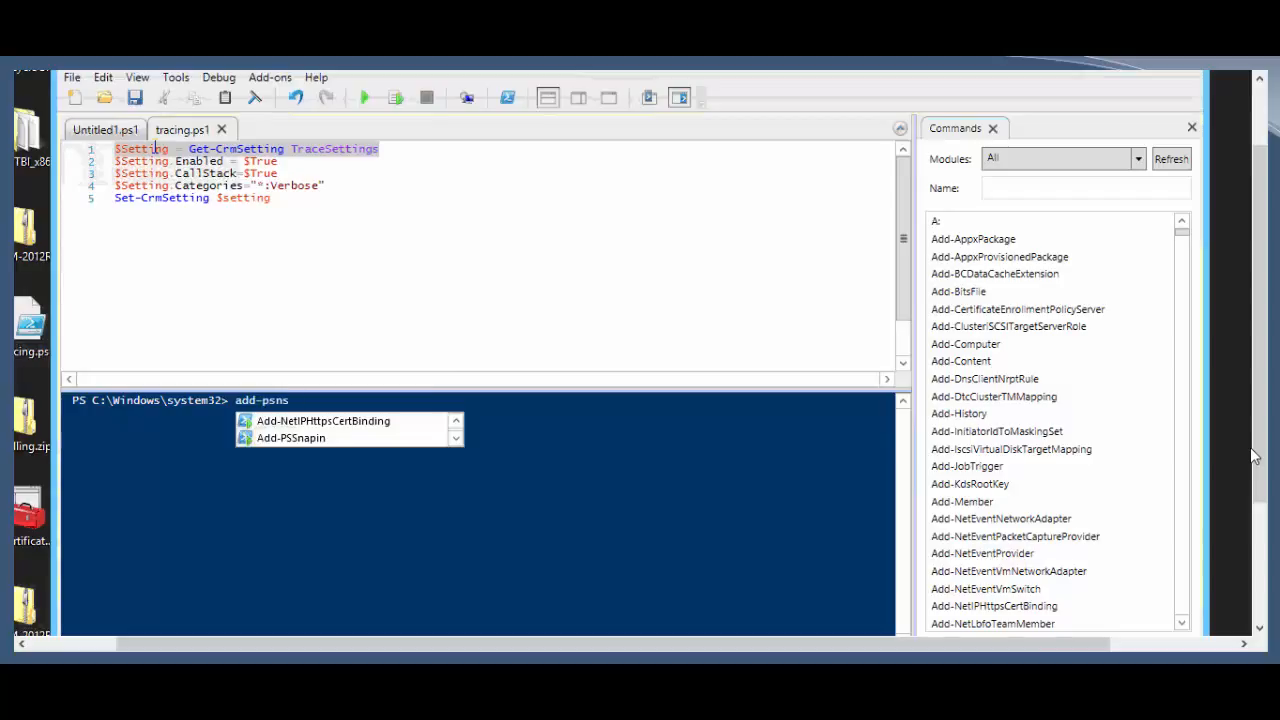
key("BackSpace")
key("BackSpace")
type("snapin micro")
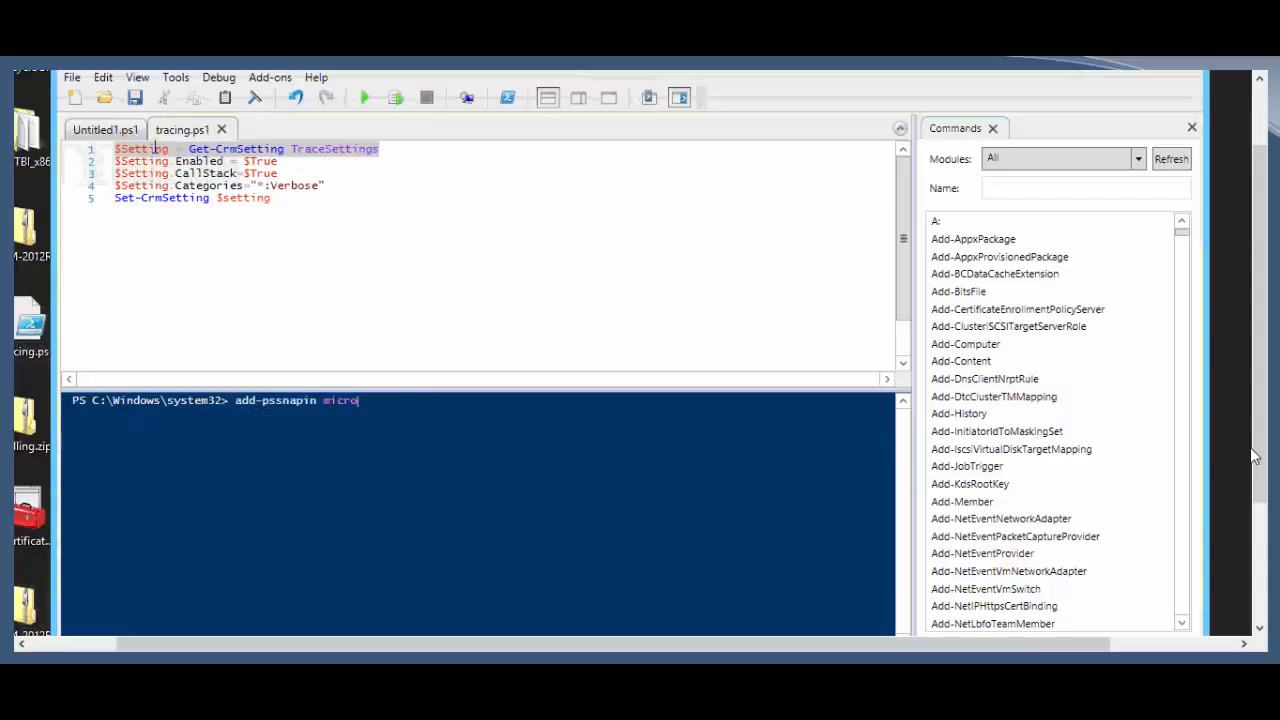
type("soft.crm.powershell")
key("Return")
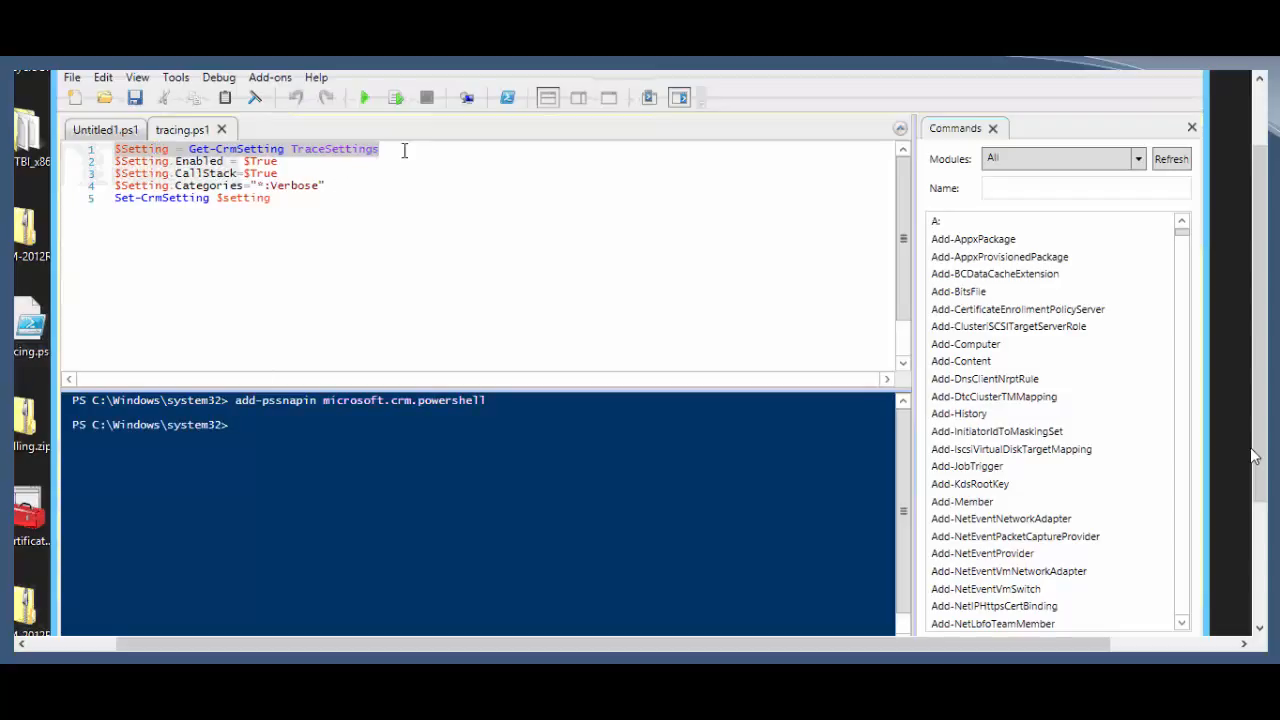
left_click_drag(405, 151, 92, 148)
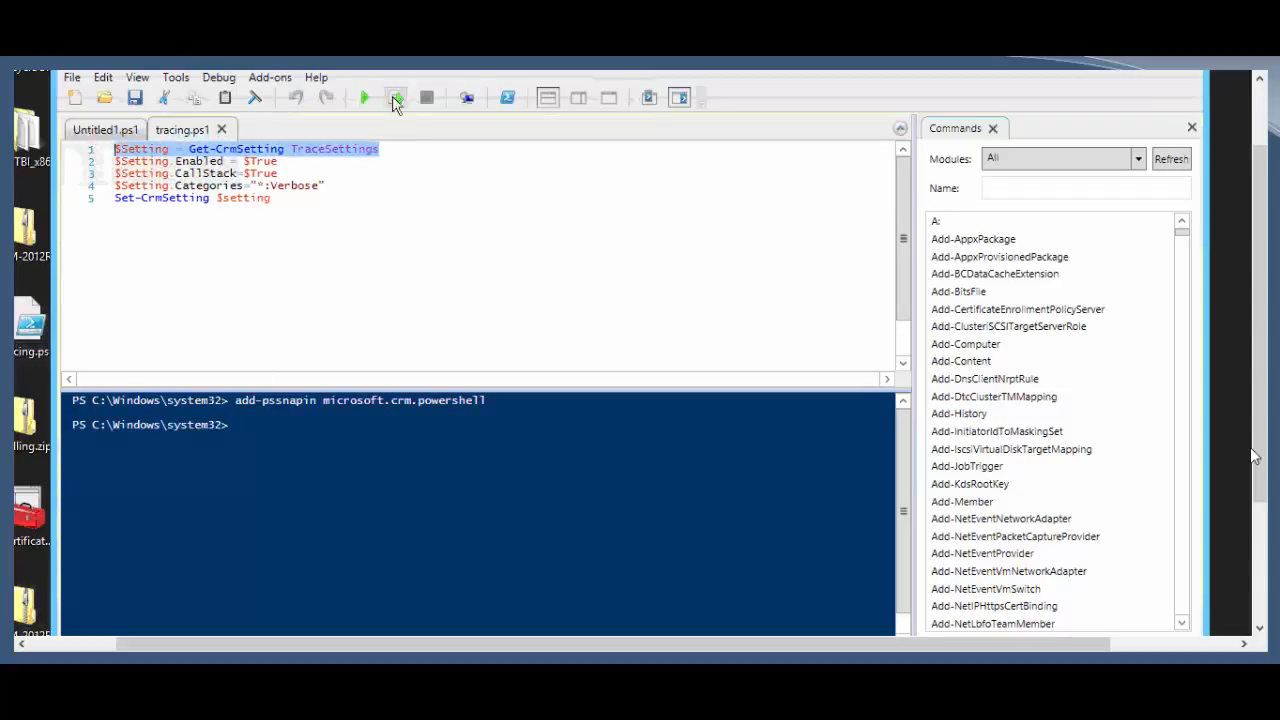
Step: Fetch the CRM TraceSettings and print $Setting, showing tracing disabled with *.Error categories
left_click(395, 97)
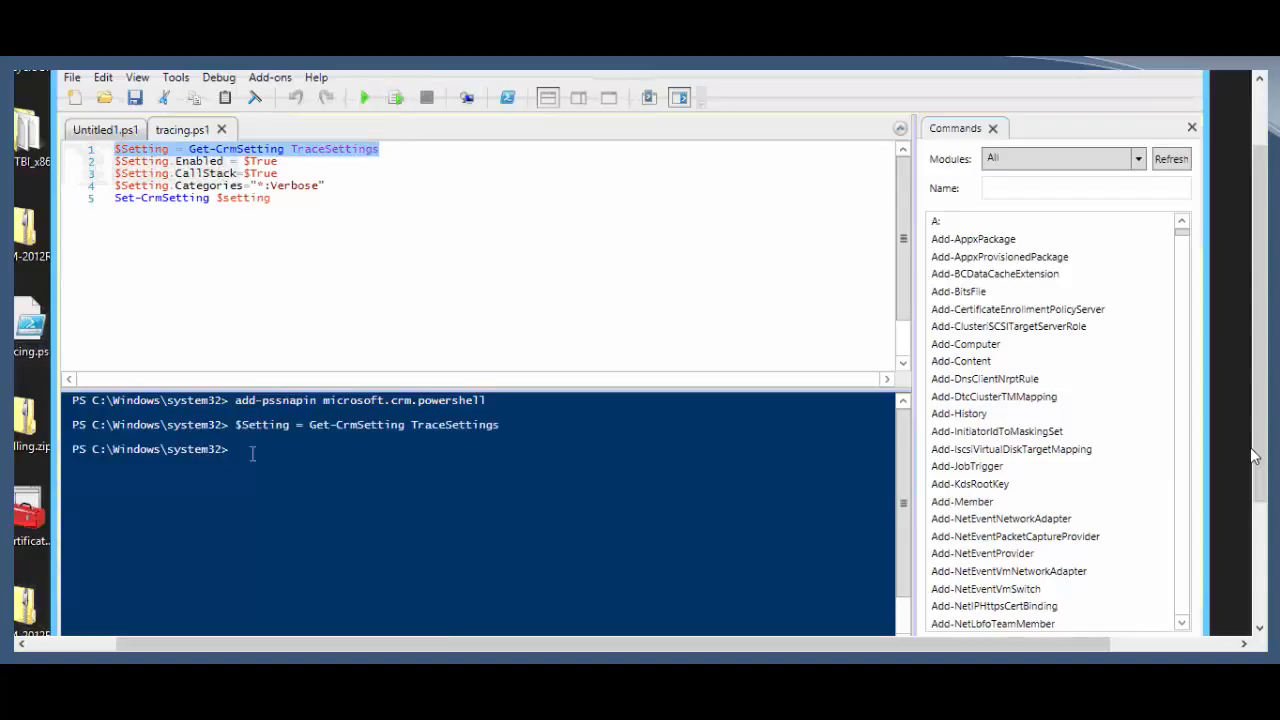
left_click(252, 453)
type("$settings")
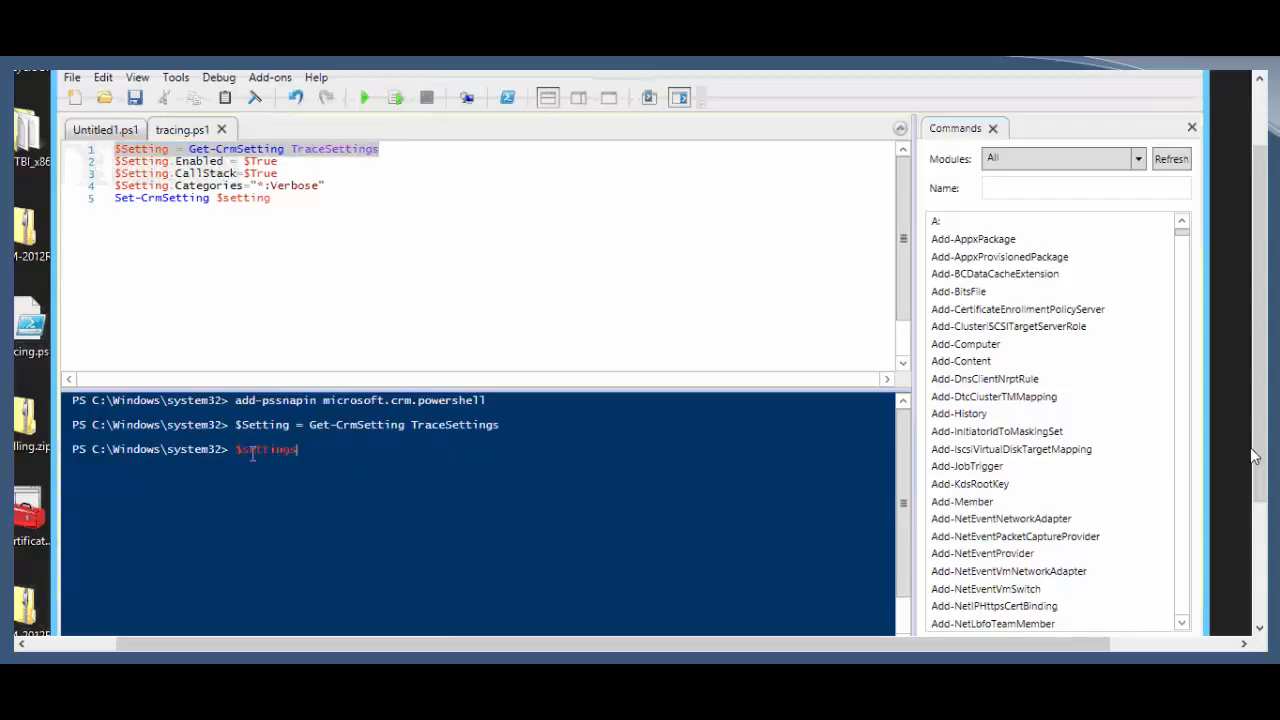
key("Return")
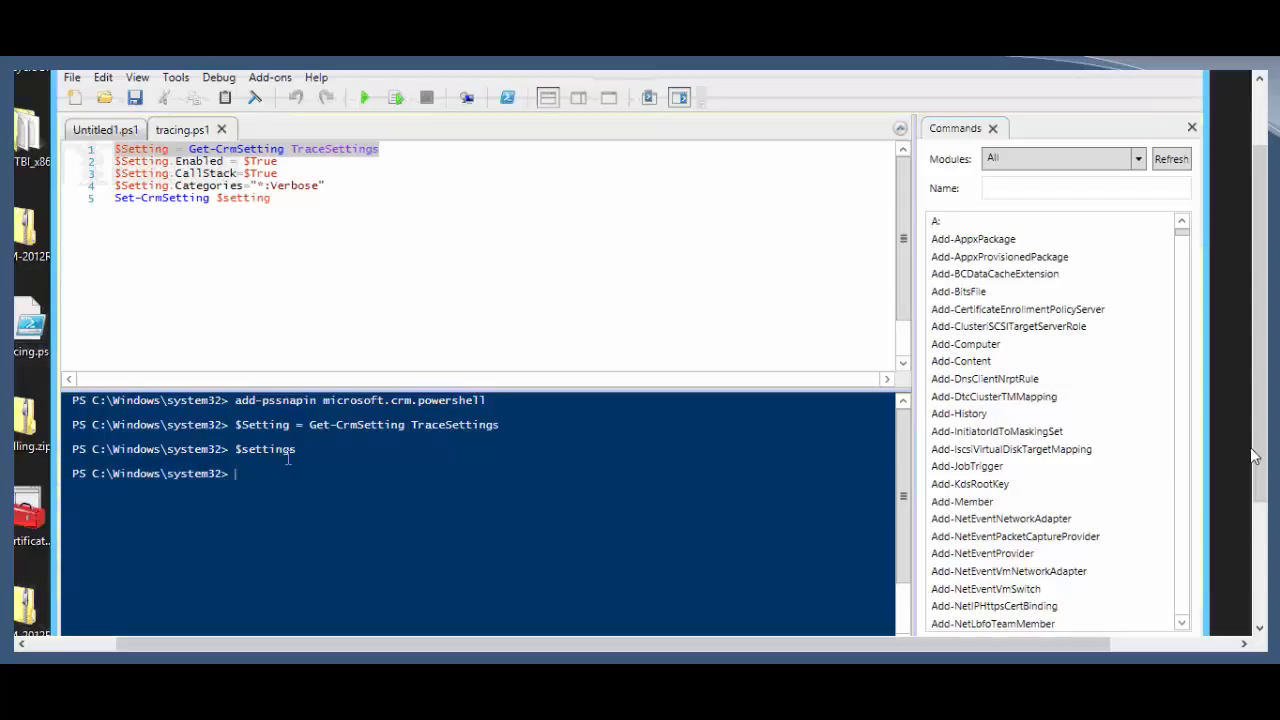
type("$Setting")
key("Tab")
key("Return")
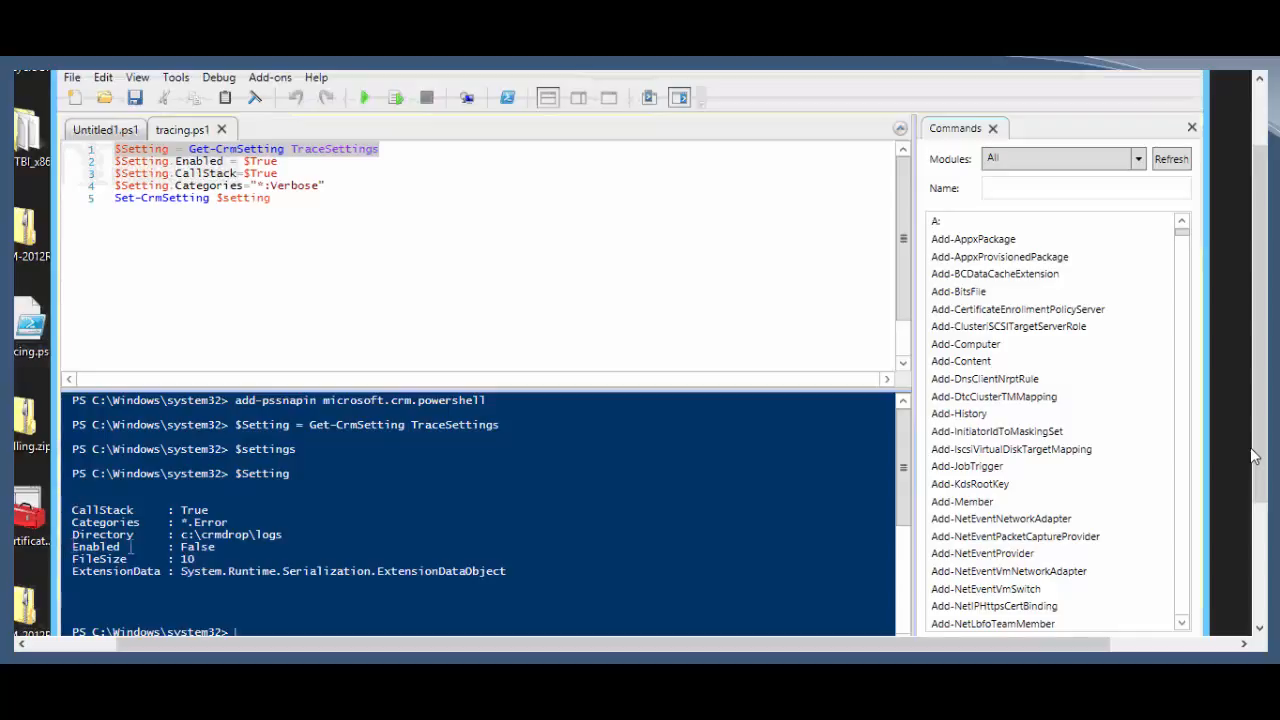
left_click_drag(72, 547, 216, 547)
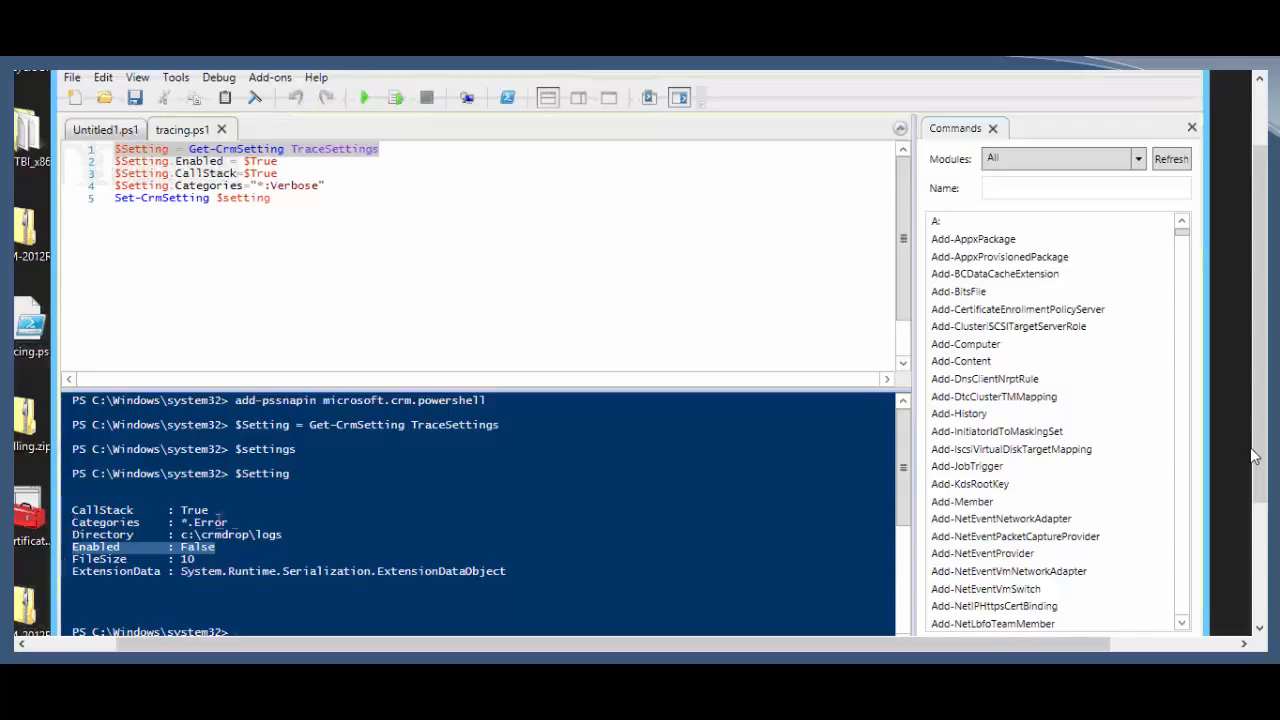
left_click_drag(72, 522, 230, 522)
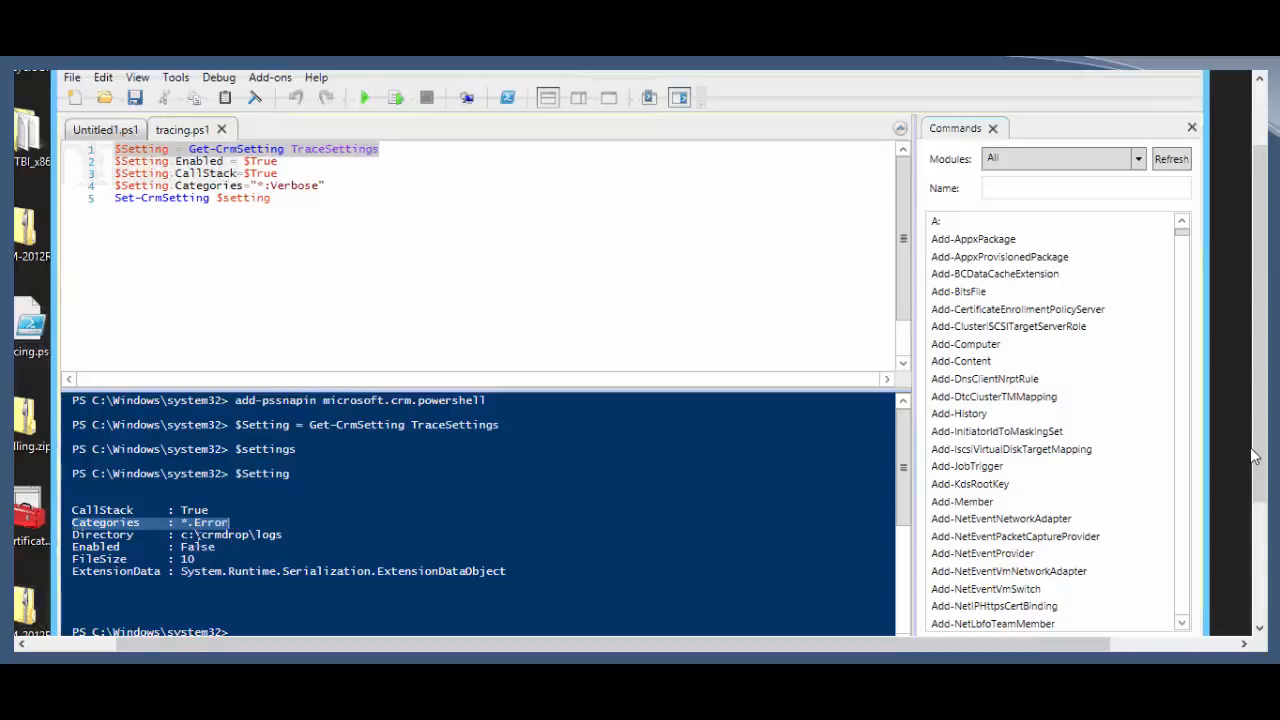
left_click(243, 483)
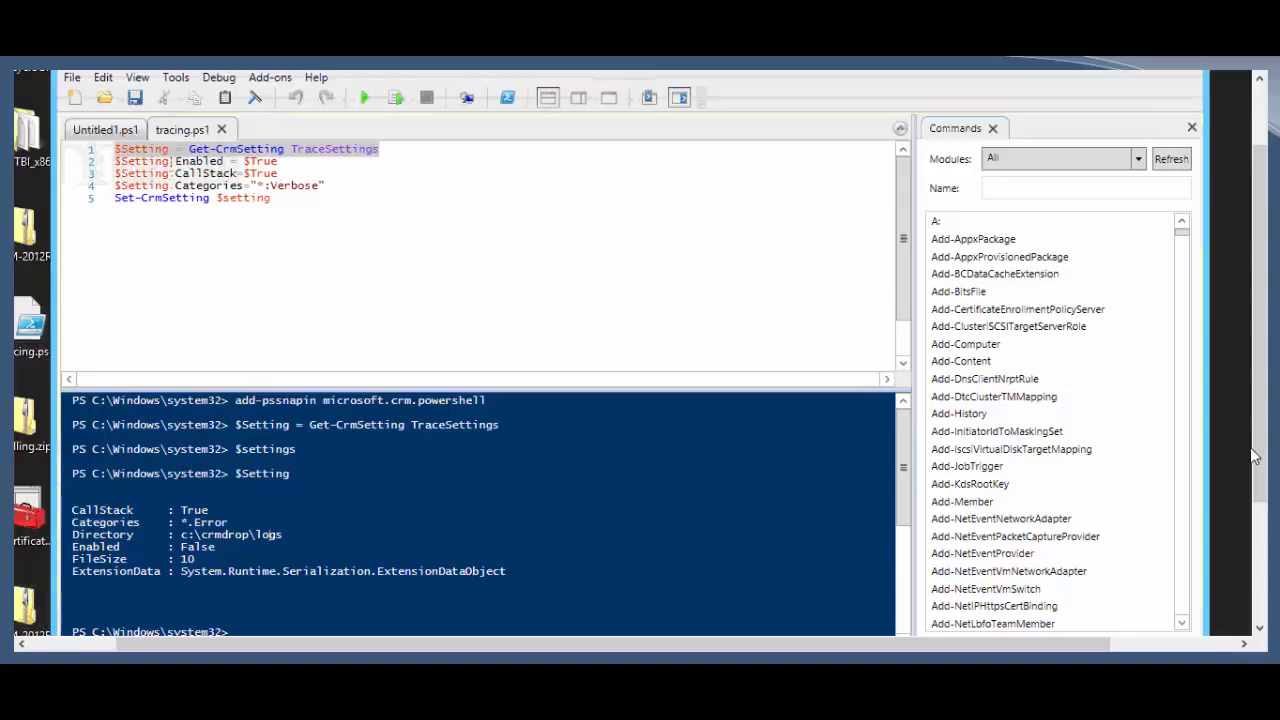
Step: Run the script lines setting Enabled to $True and Categories to *:Verbose
mouse_move(114, 161)
left_mouse_down()
mouse_move(320, 177)
mouse_move(282, 162)
mouse_move(112, 186)
left_mouse_up()
left_click(396, 97)
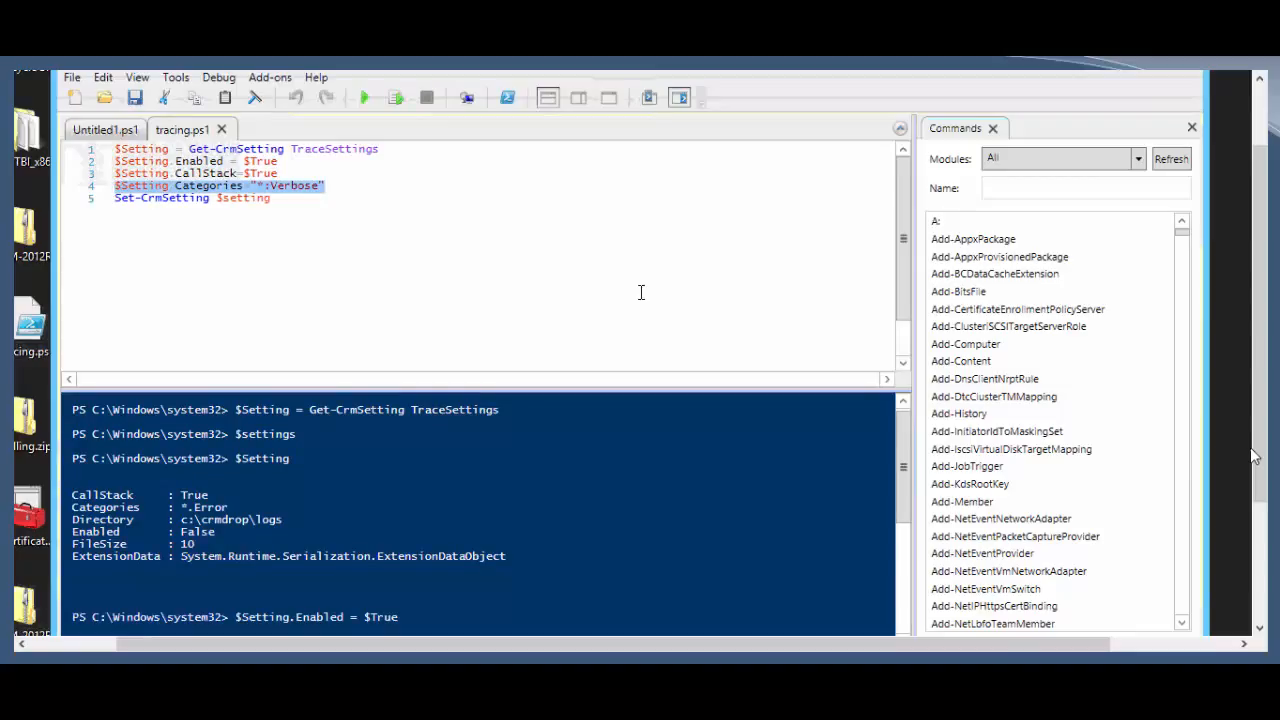
left_click(397, 97)
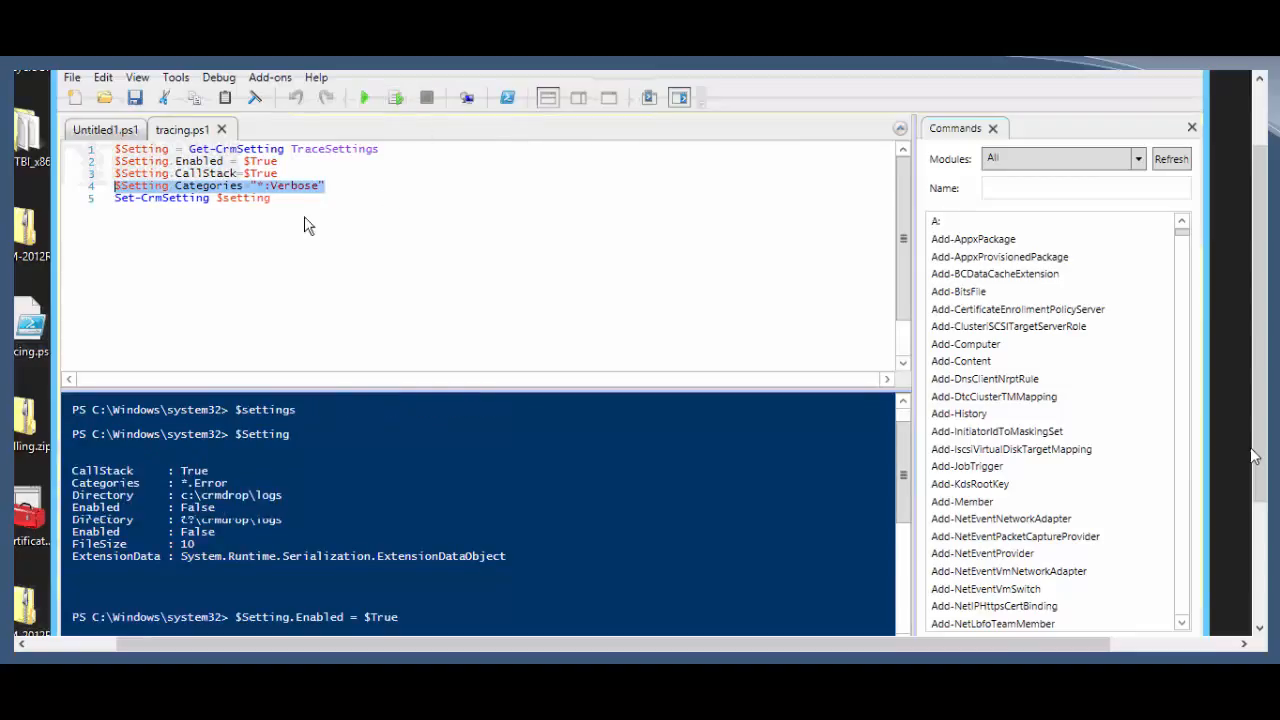
left_click_drag(293, 200, 112, 199)
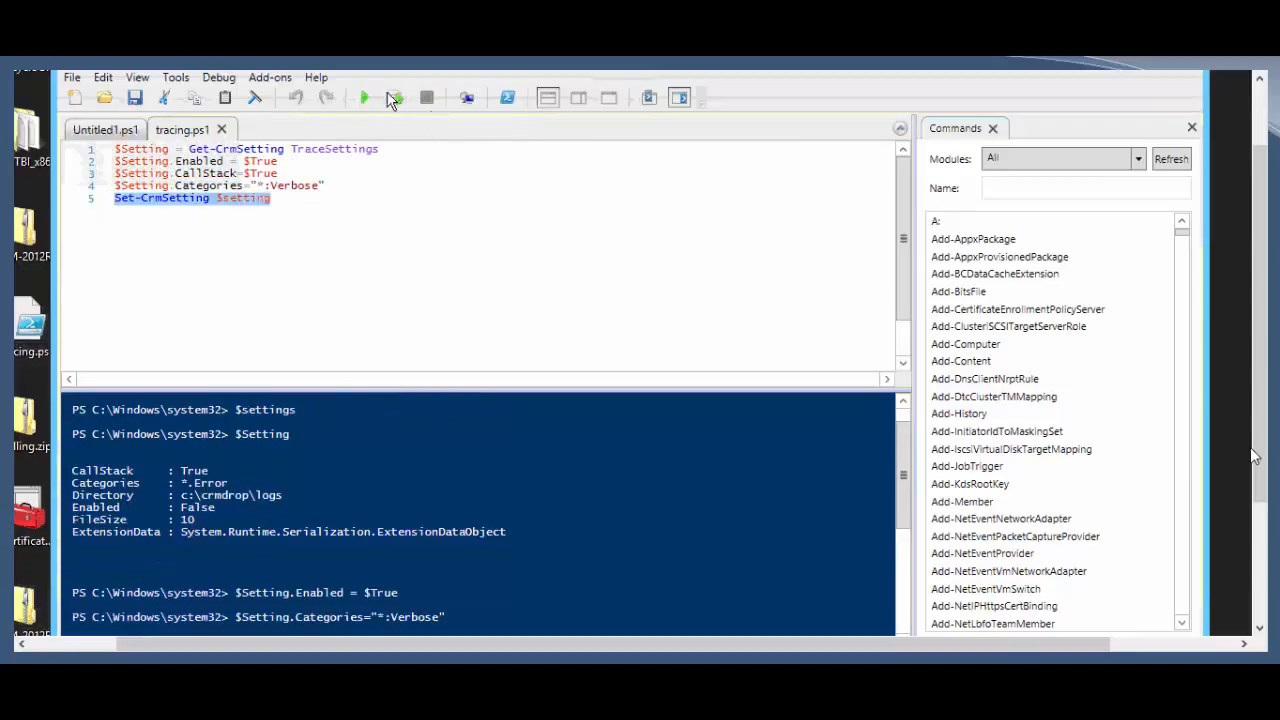
Step: Apply the settings with Set-CrmSetting and confirm *:Verbose categories logging to c:\crmdrop\logs
left_click(394, 98)
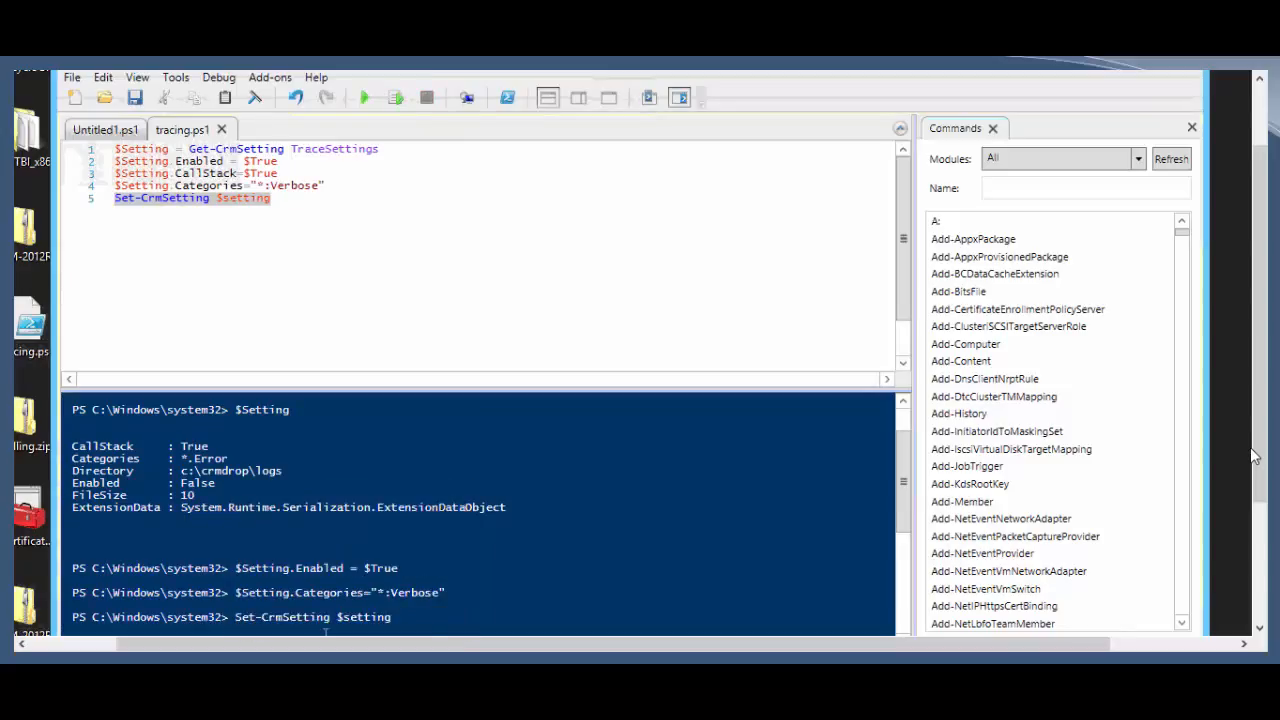
key("Return")
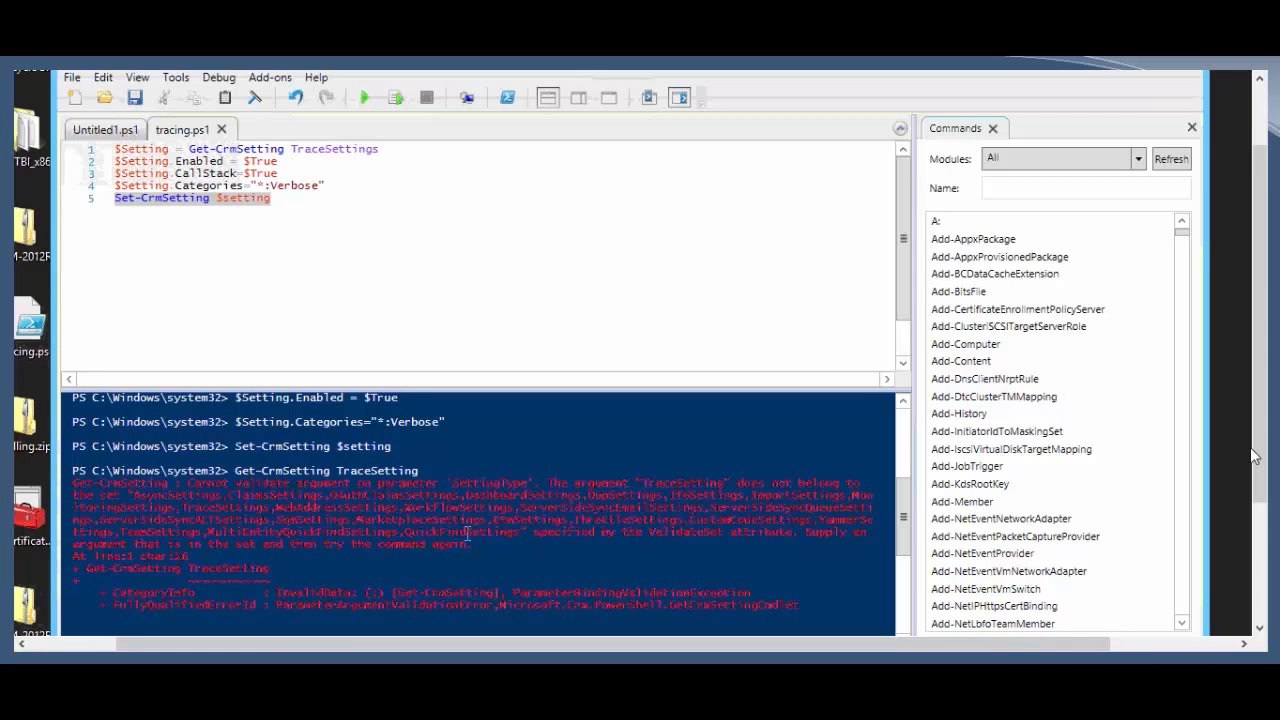
key("Return")
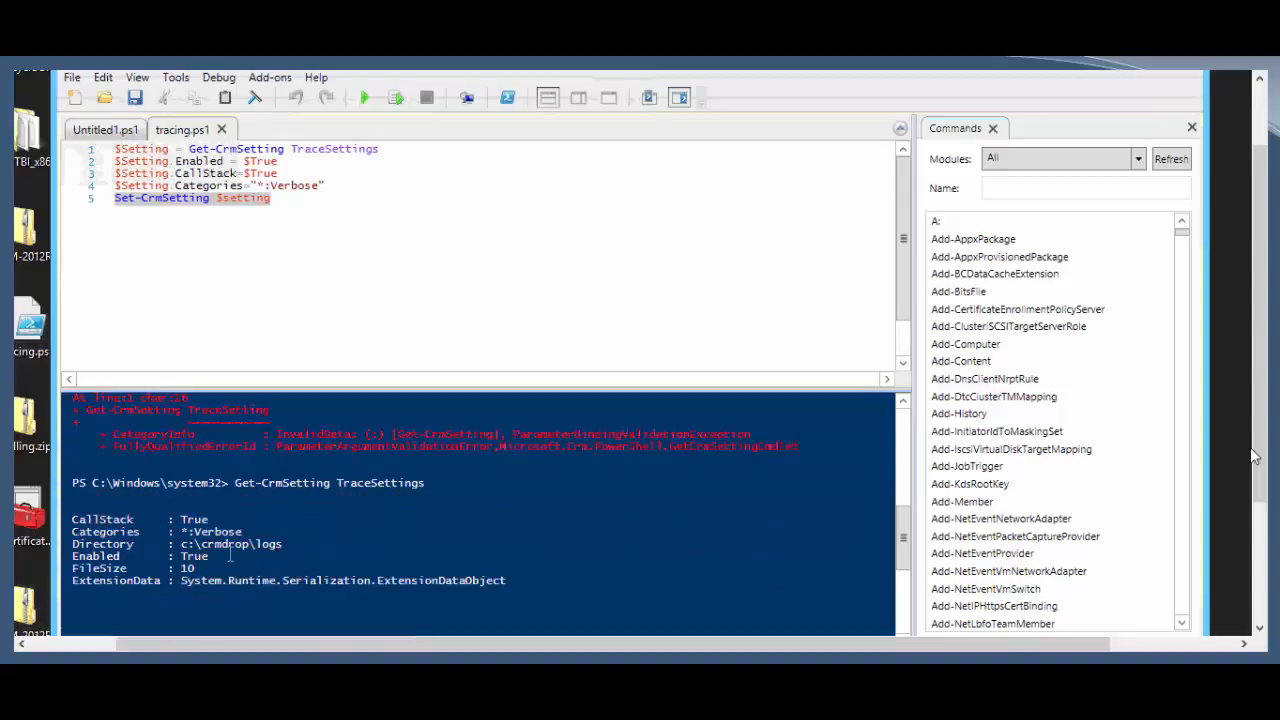
left_click_drag(182, 546, 74, 532)
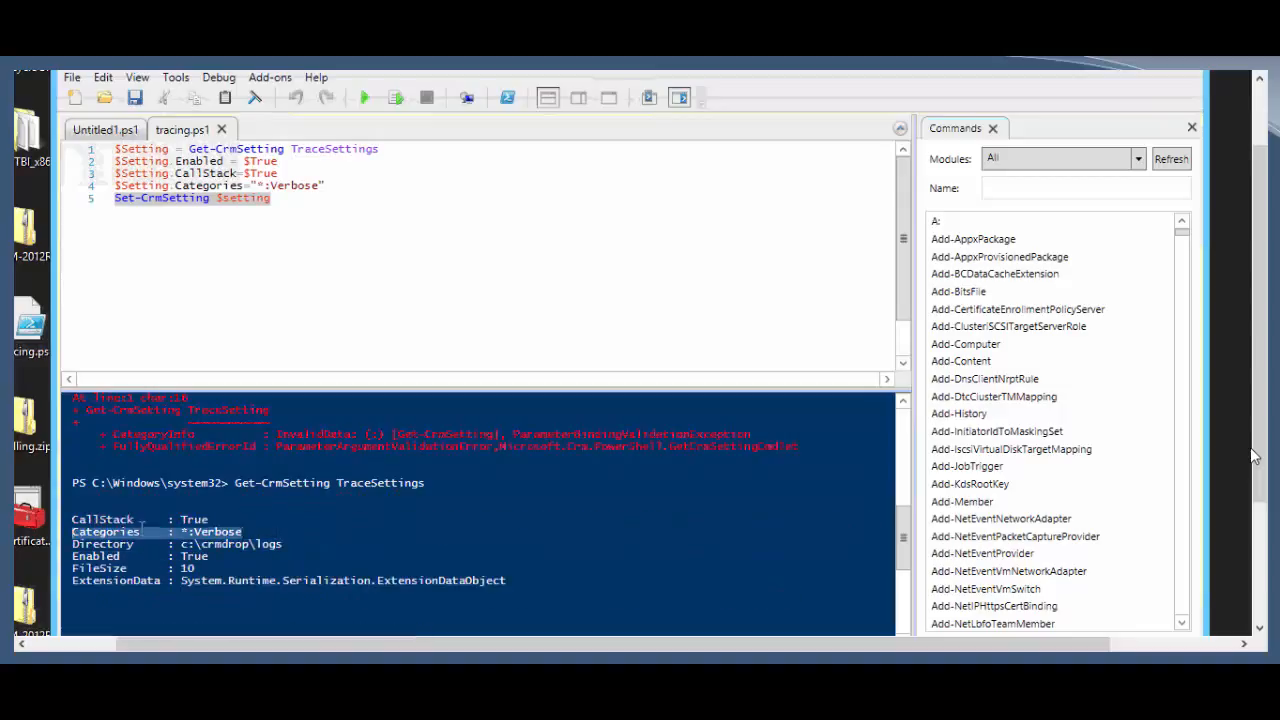
left_click(140, 528)
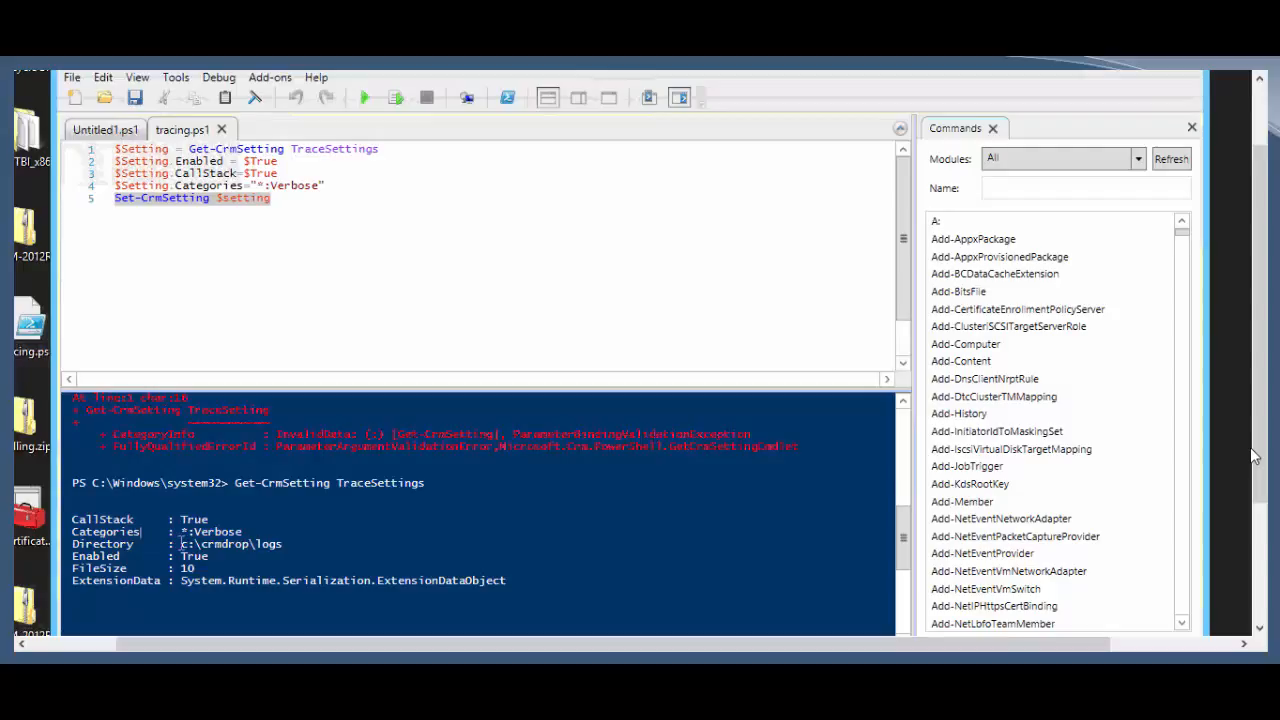
left_click_drag(181, 544, 393, 537)
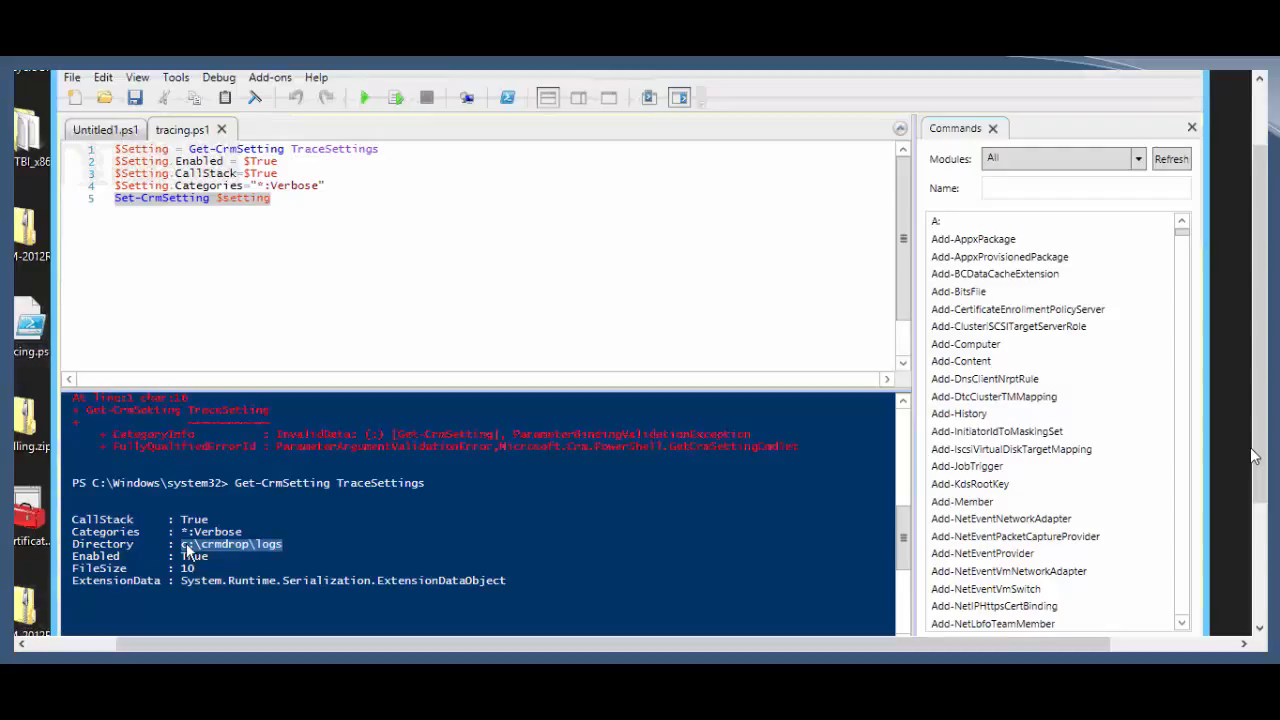
left_click(253, 547)
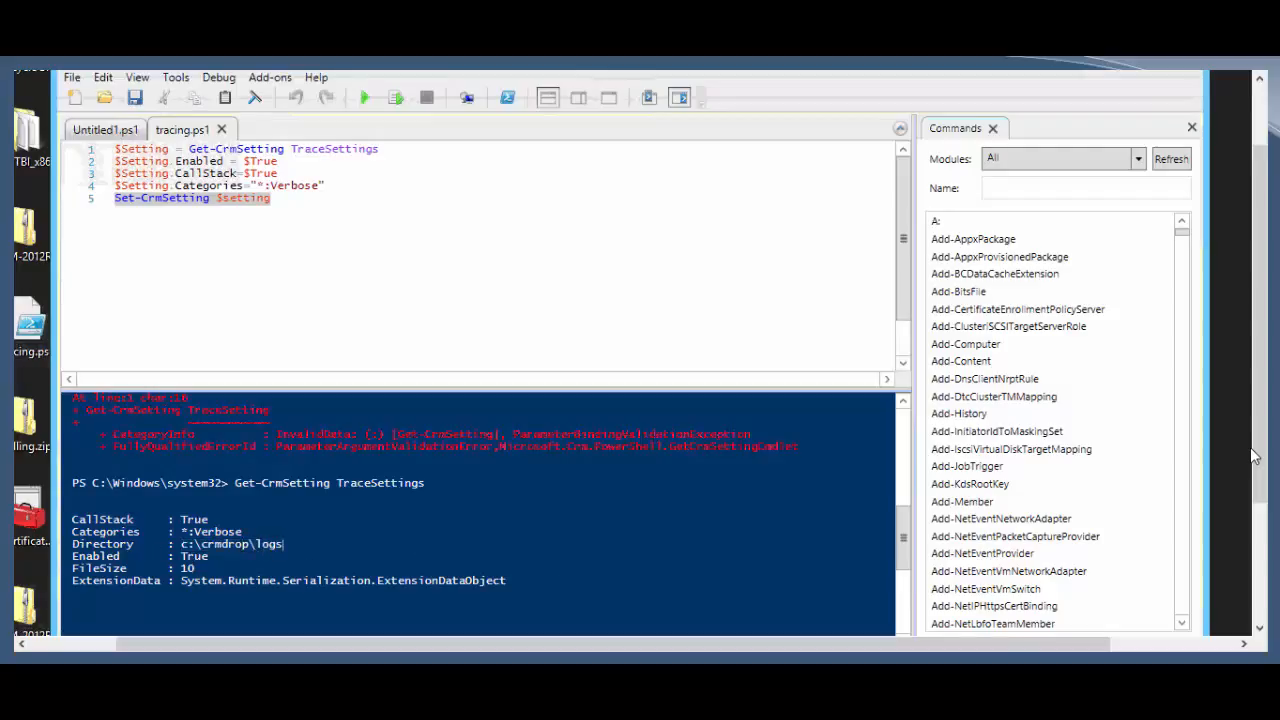
left_click(284, 158)
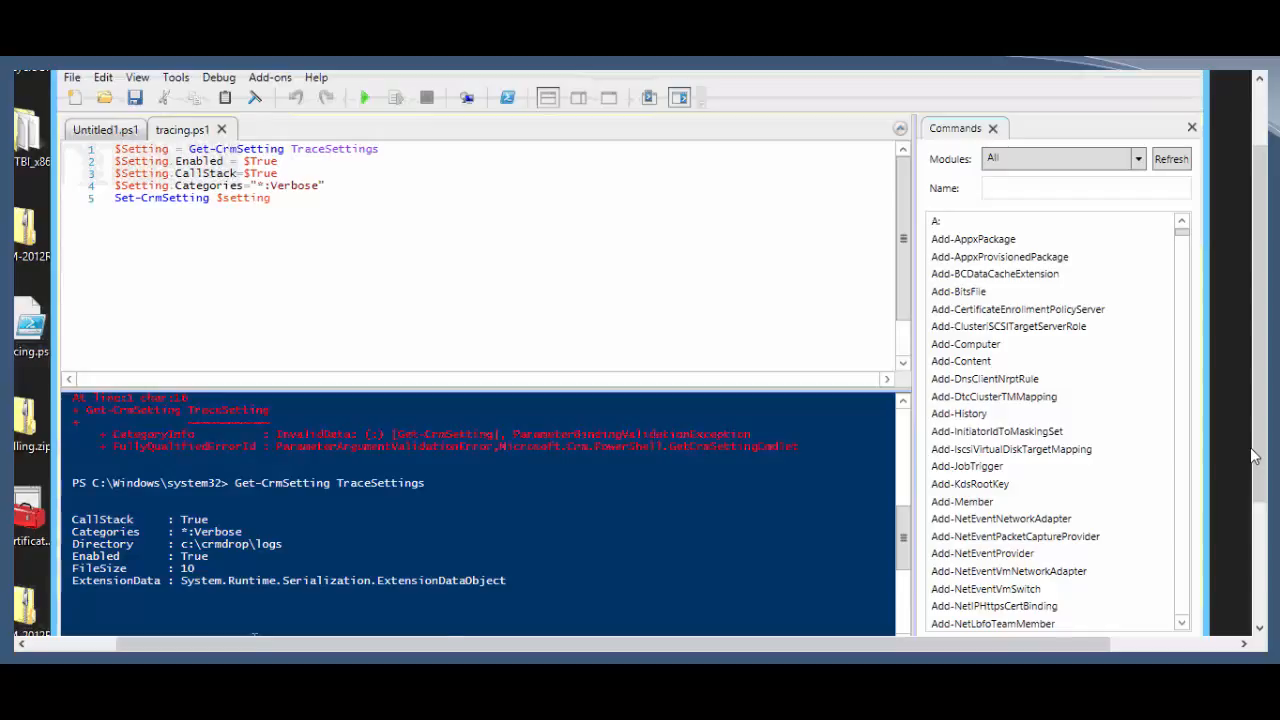
type("$")
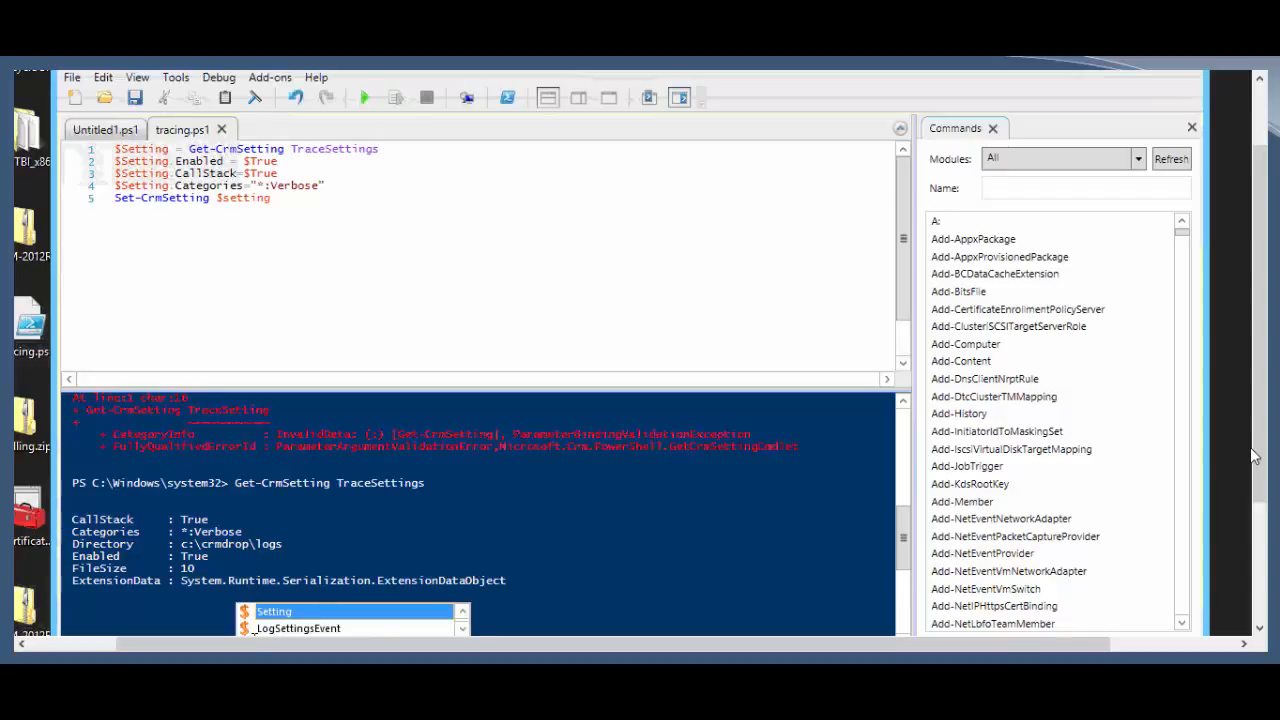
type(".e")
key("Tab")
Step: Set $Setting.Enabled to $false, apply it with Set-CrmSetting, and rerun Get-CrmSetting TraceSettings
type("= $false")
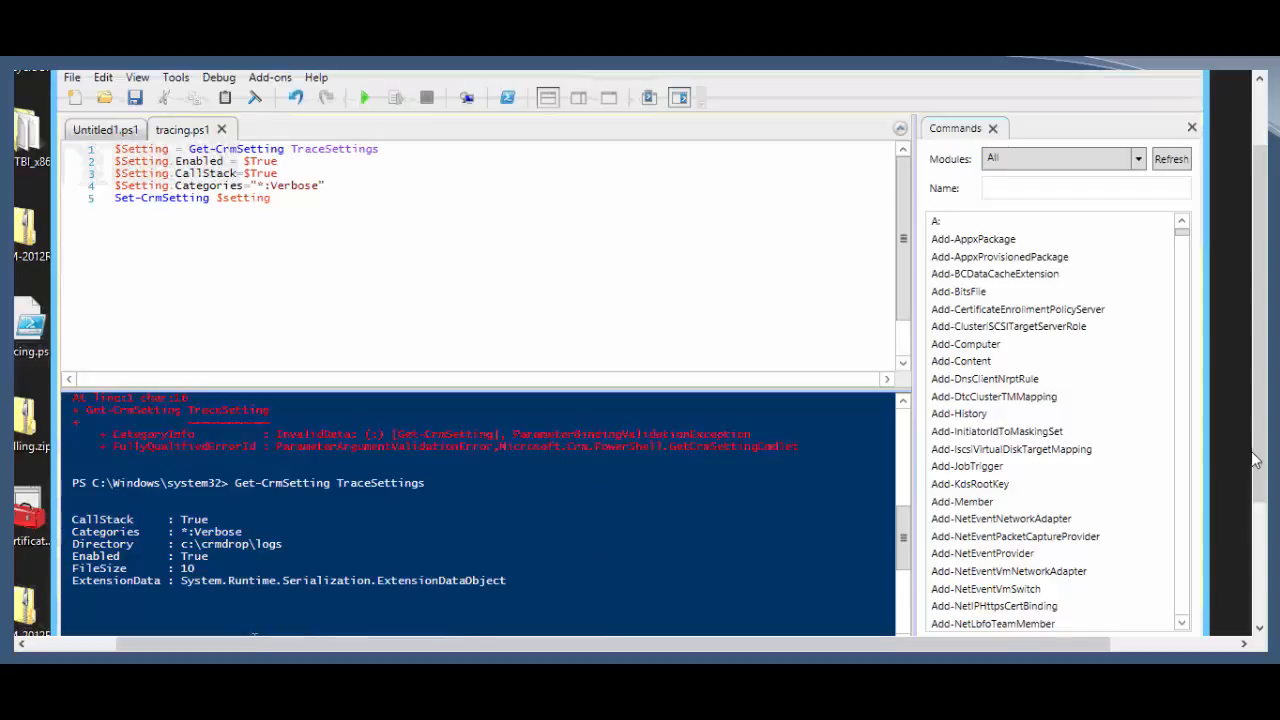
key("Return")
left_click_drag(1259, 469, 1256, 548)
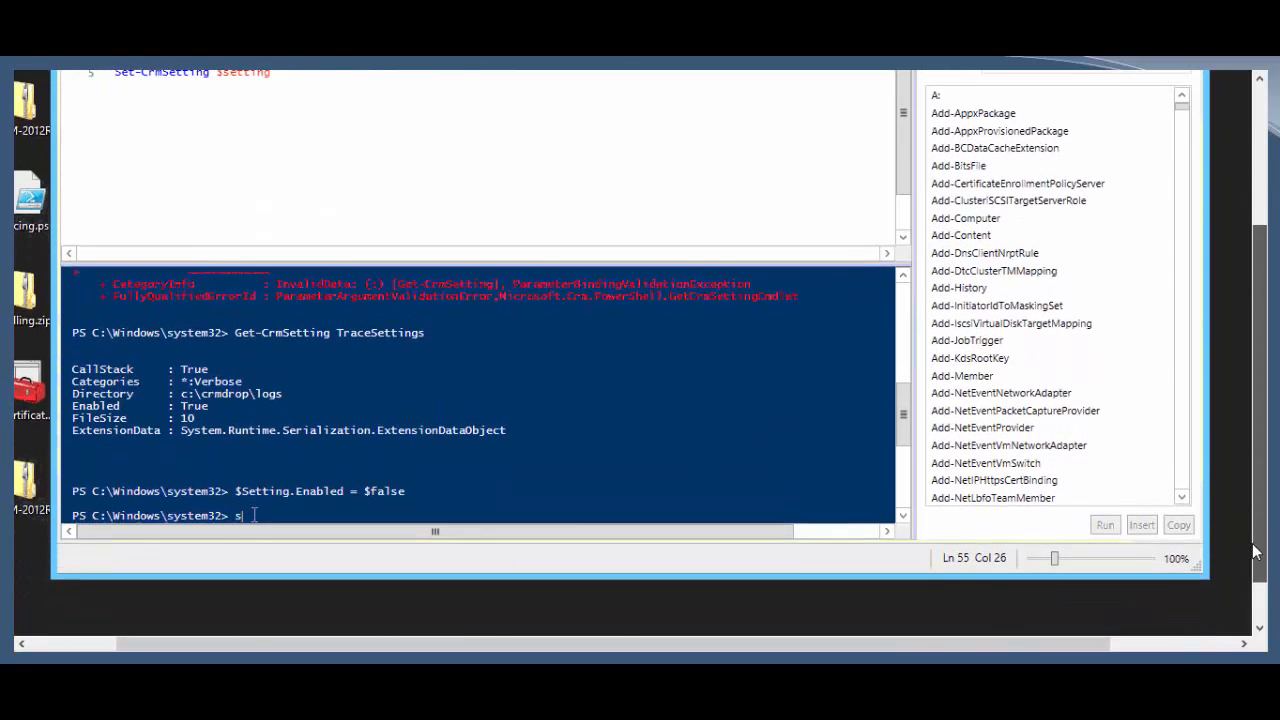
type("Set-CrmSetting $Setting")
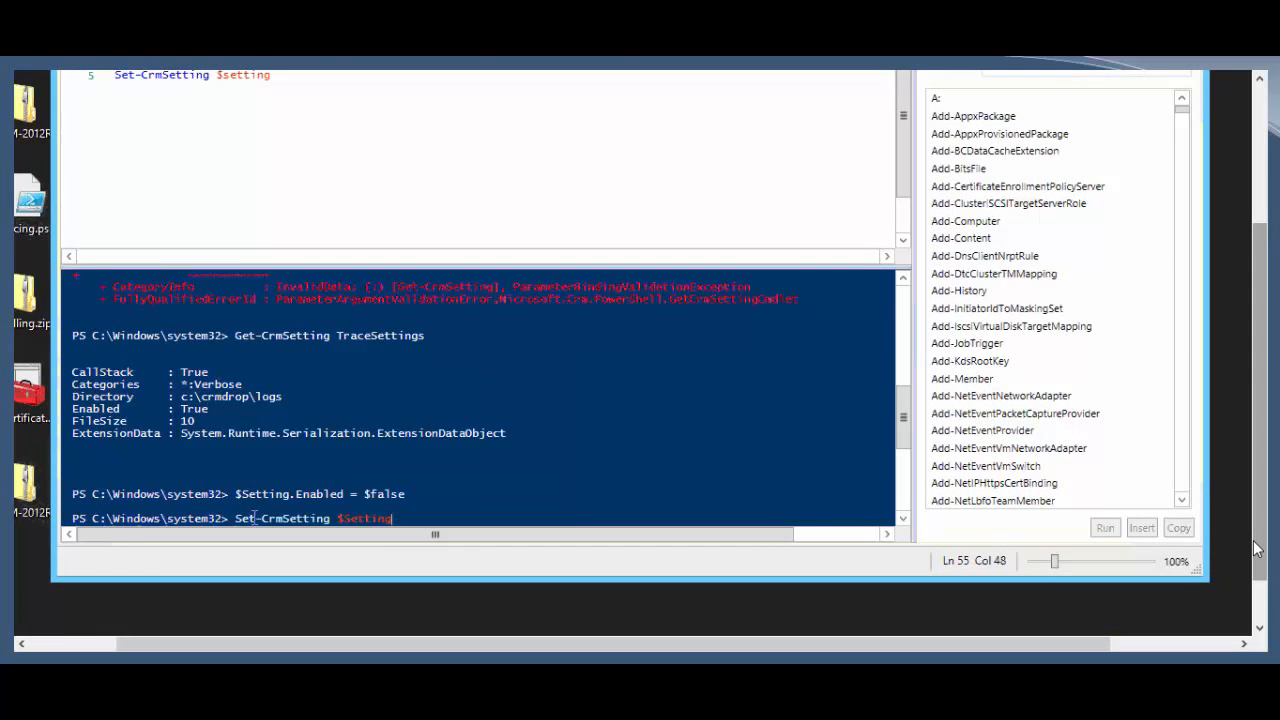
key("Return")
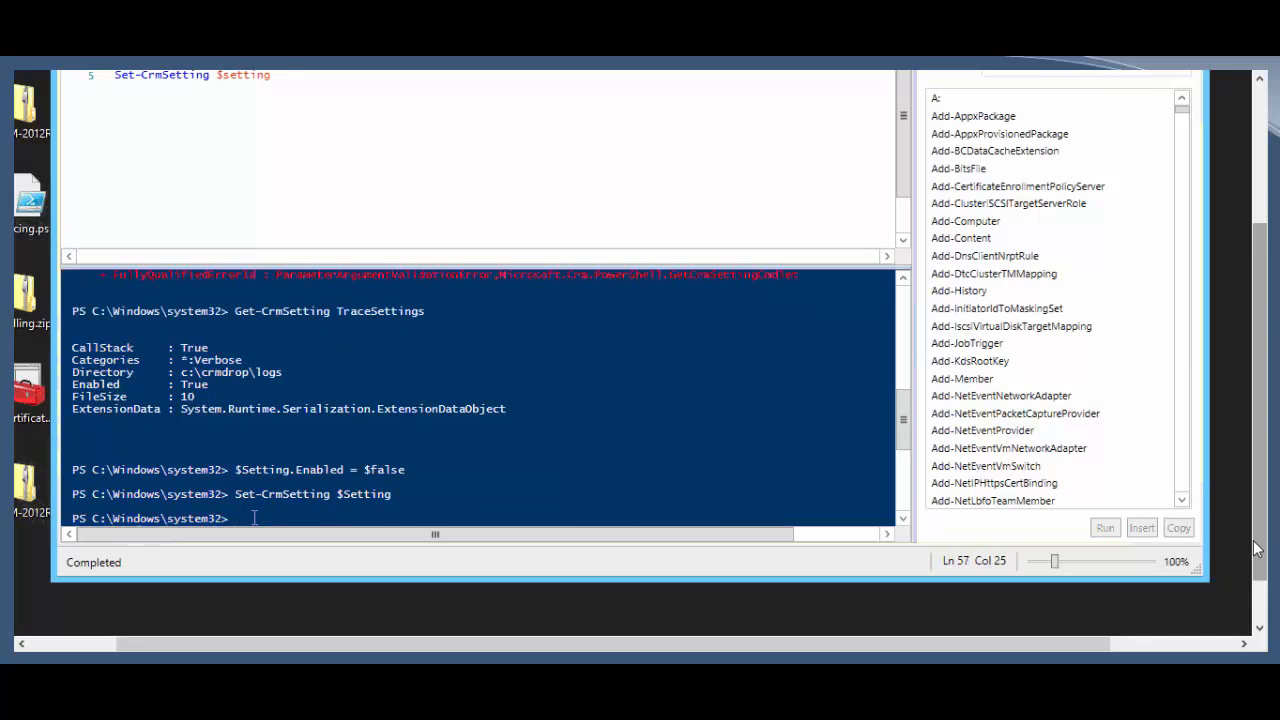
key("Up")
key("Up")
key("Up")
key("Return")
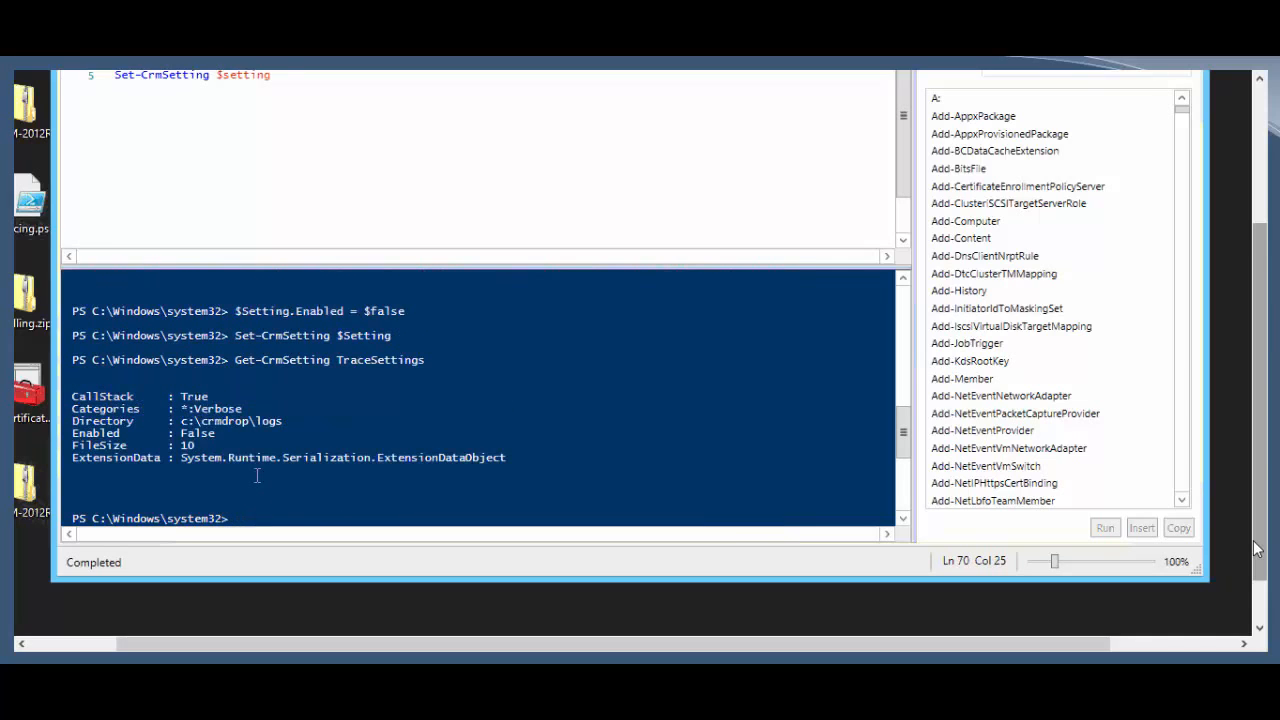
left_click(218, 424)
Step: Launch regedit via Run and browse to HKLM\SOFTWARE\Microsoft\MSCRM
key("super+d")
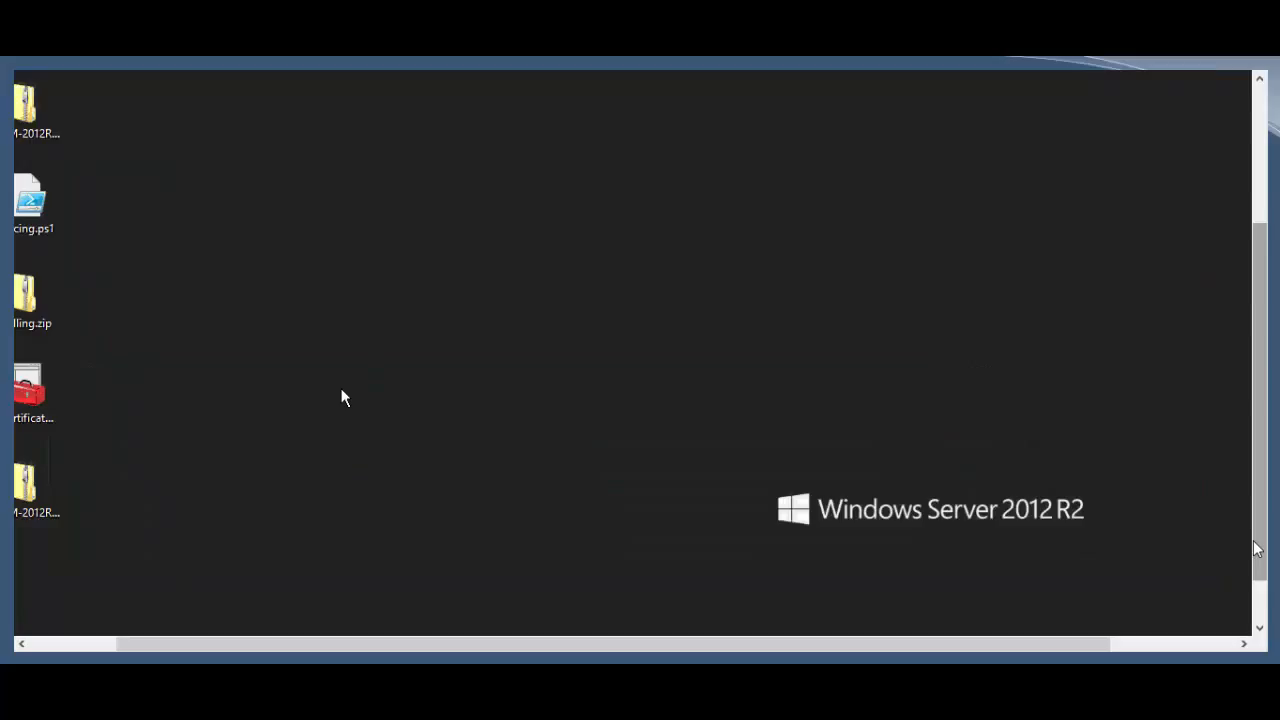
key("super+x")
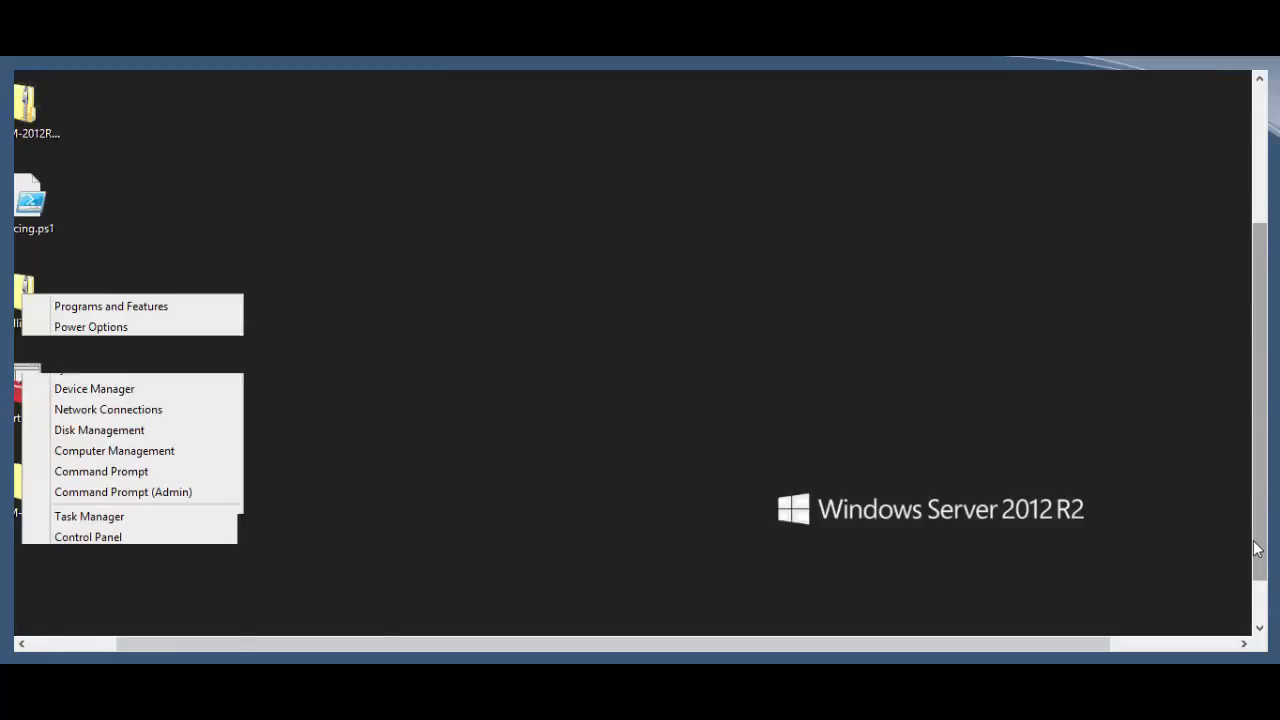
left_click(46, 601)
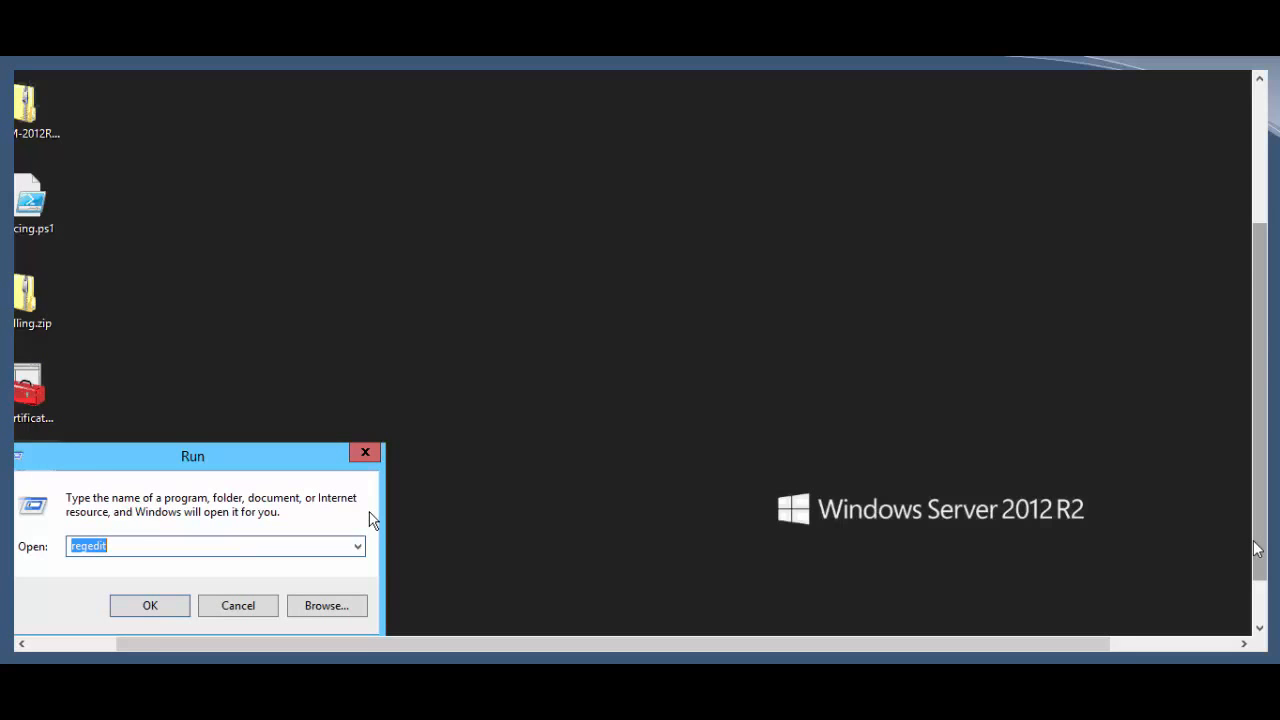
key("Return")
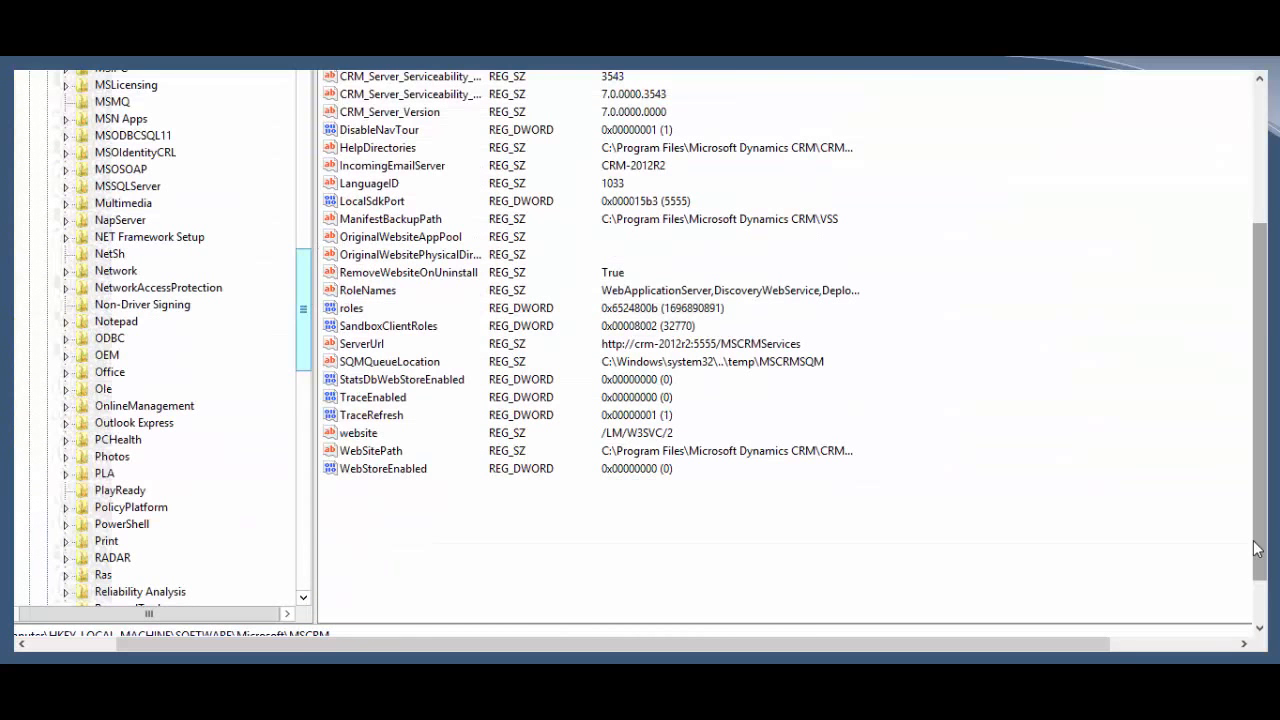
left_click_drag(1254, 539, 1269, 424)
left_click(112, 406)
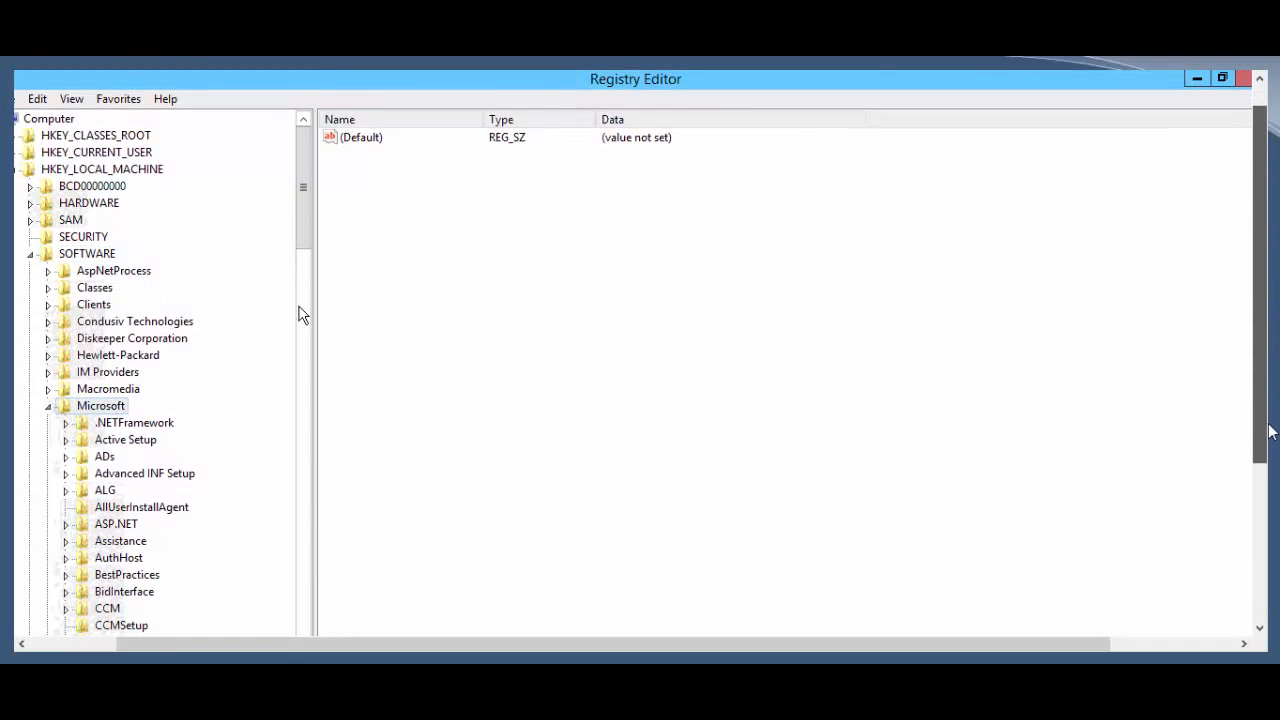
left_click_drag(305, 217, 290, 470)
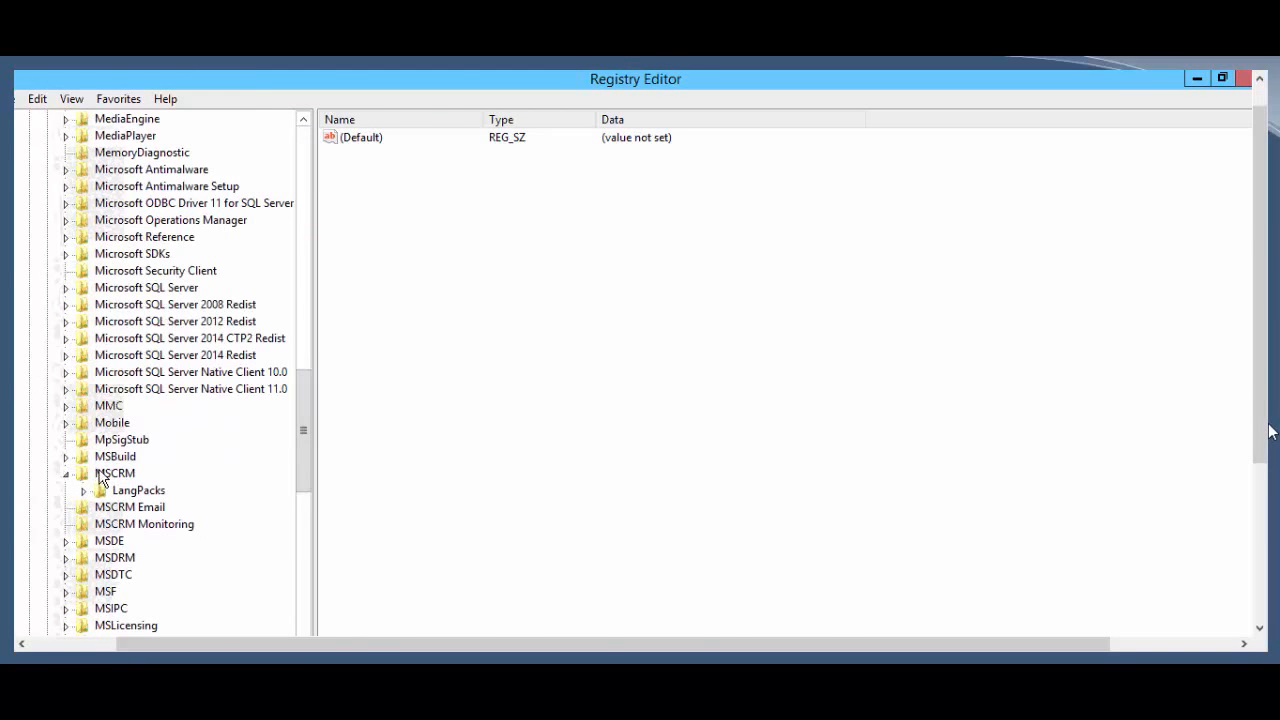
left_click(108, 474)
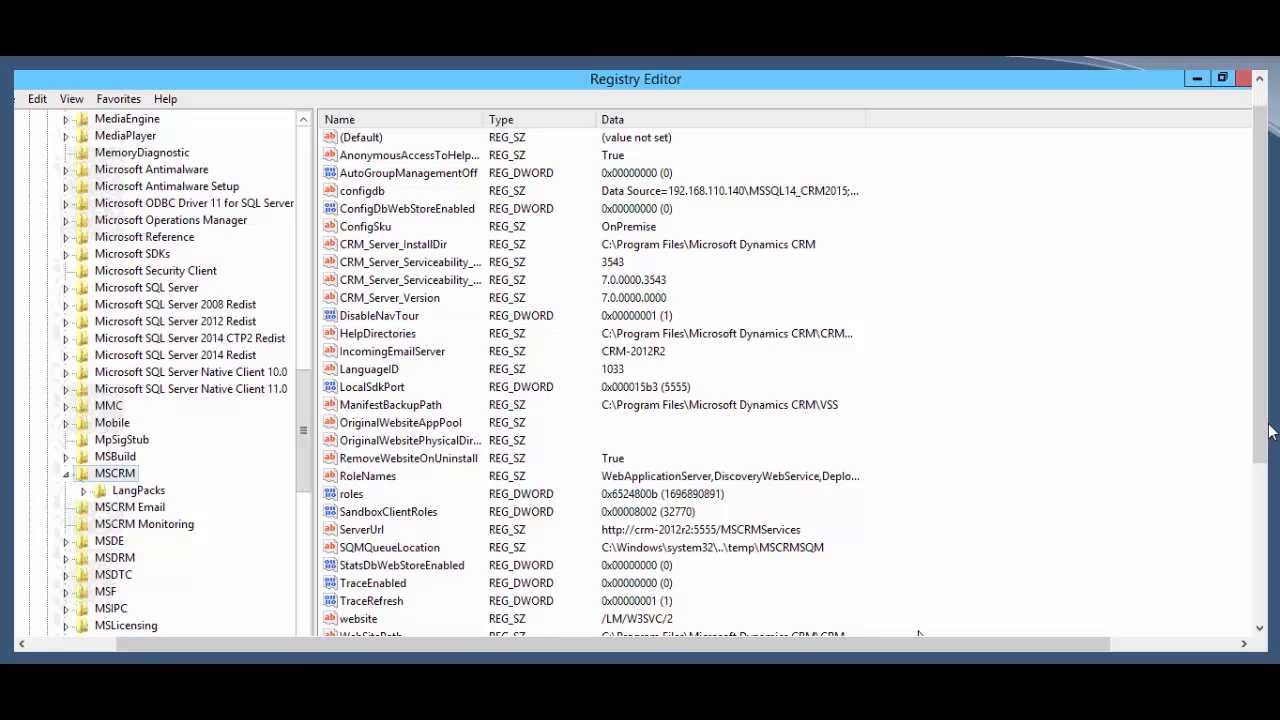
Step: Set the TraceEnabled value to 1
left_click(374, 583)
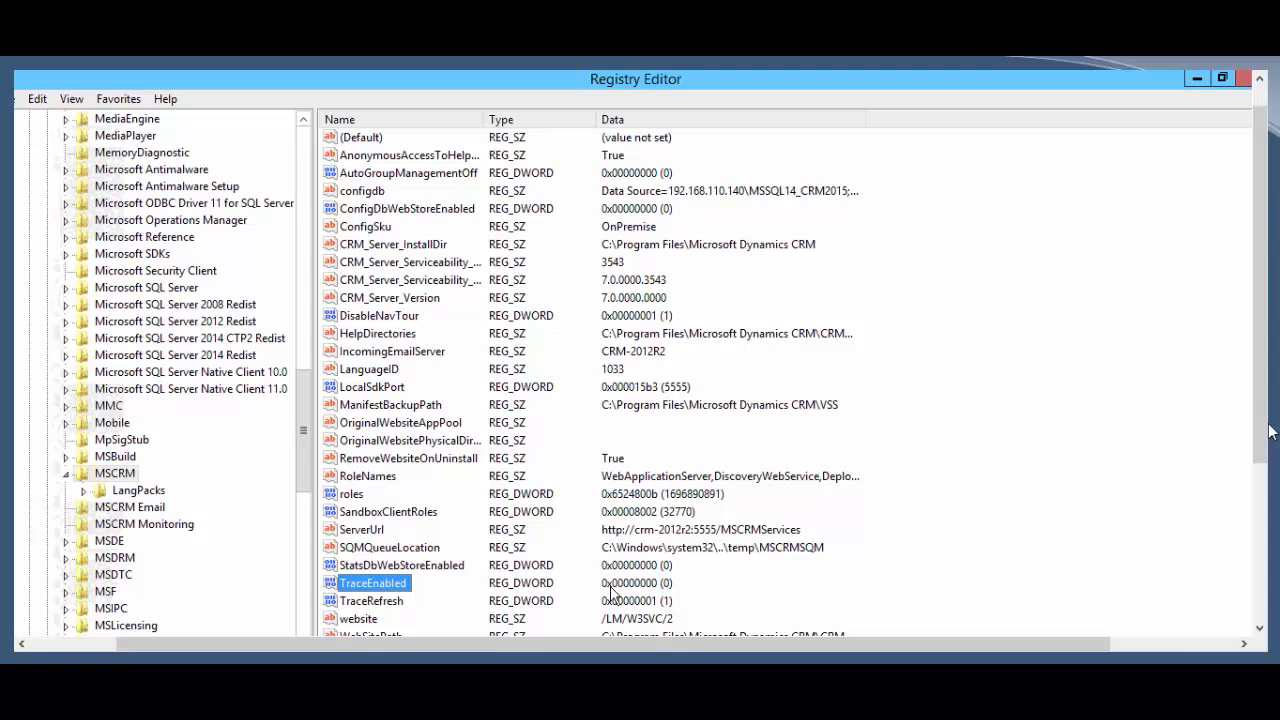
double_click(370, 586)
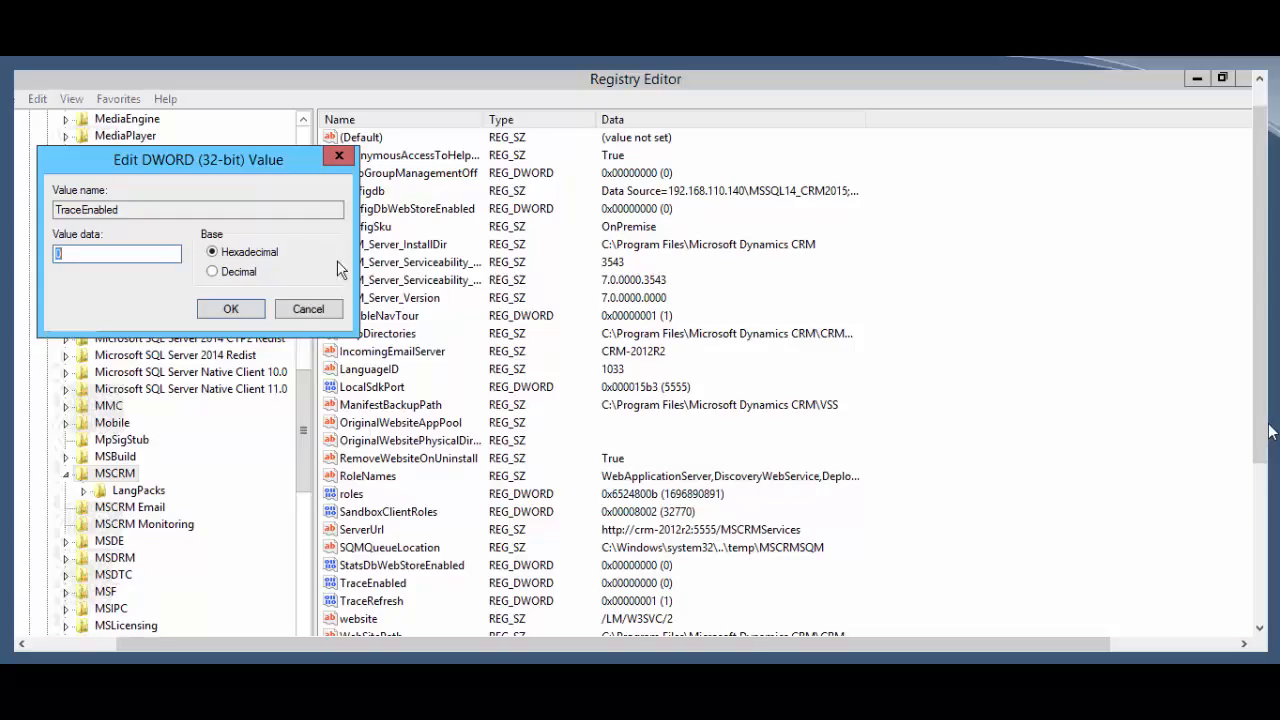
type("1")
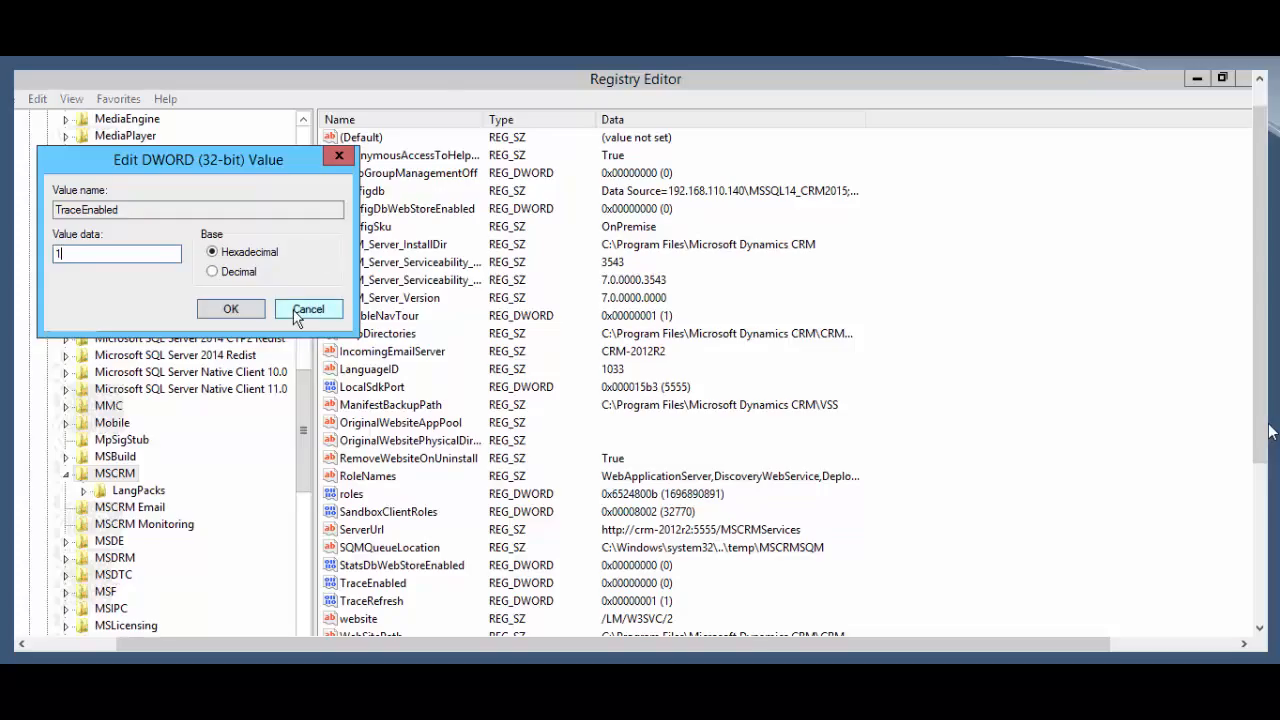
key("Return")
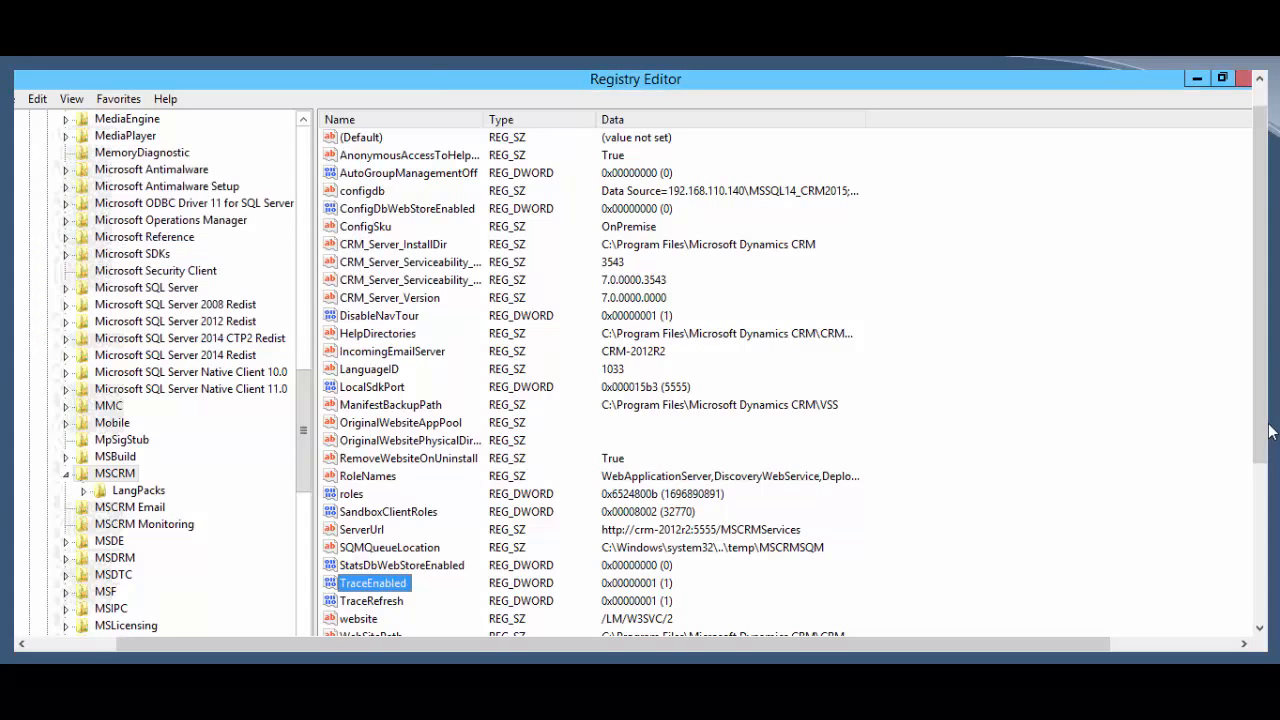
Step: Set the TraceRefresh value to 5
left_click(364, 603)
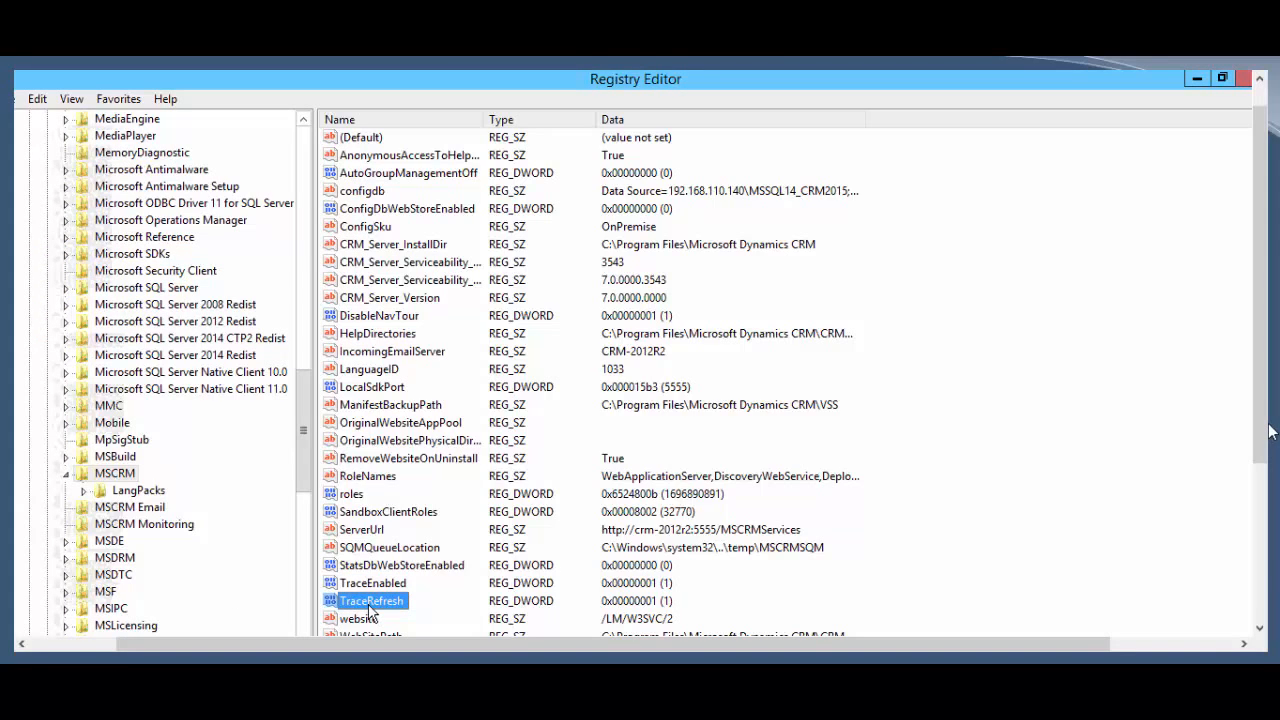
key("Return")
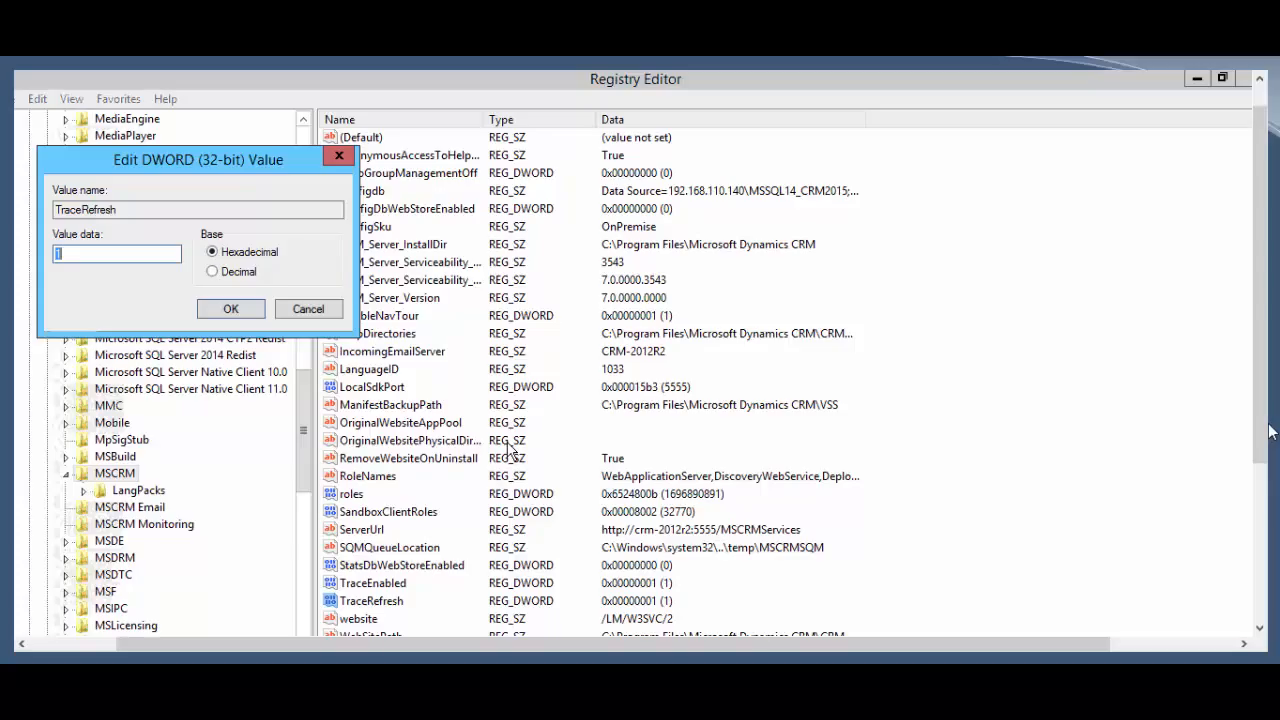
type("1")
key("BackSpace")
type("5")
left_click(226, 310)
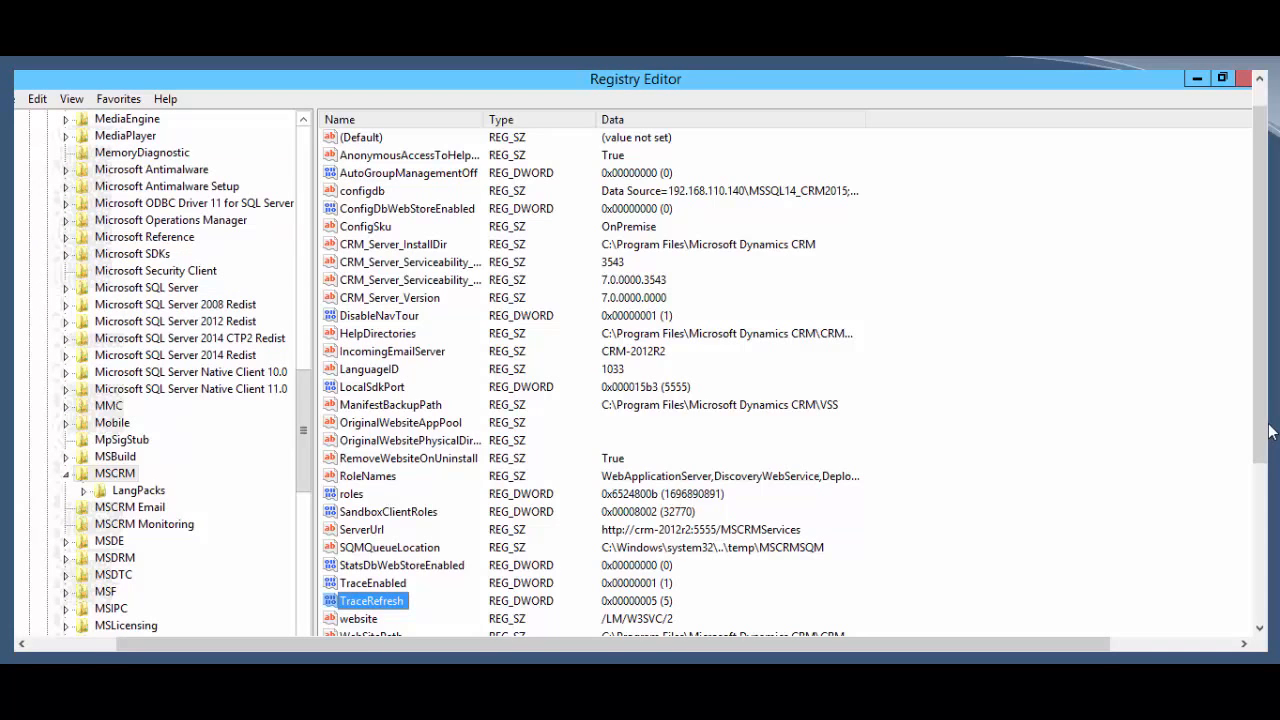
left_click(398, 616)
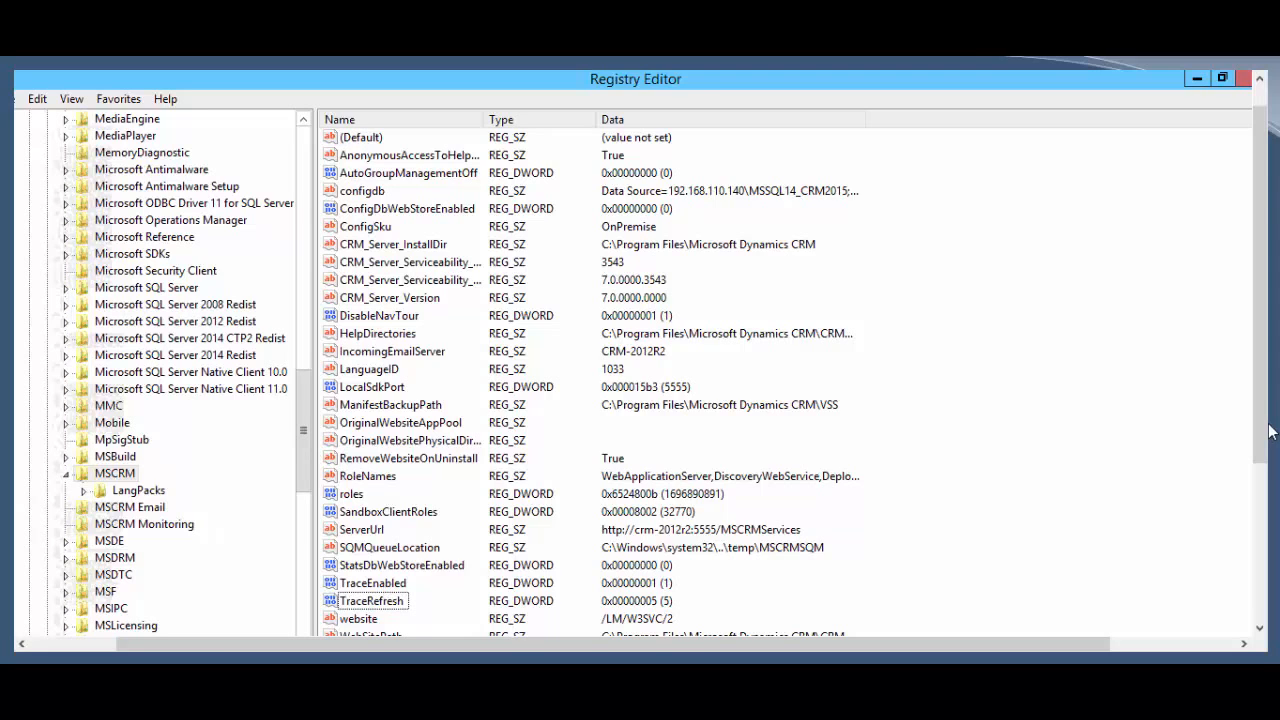
key("super+e")
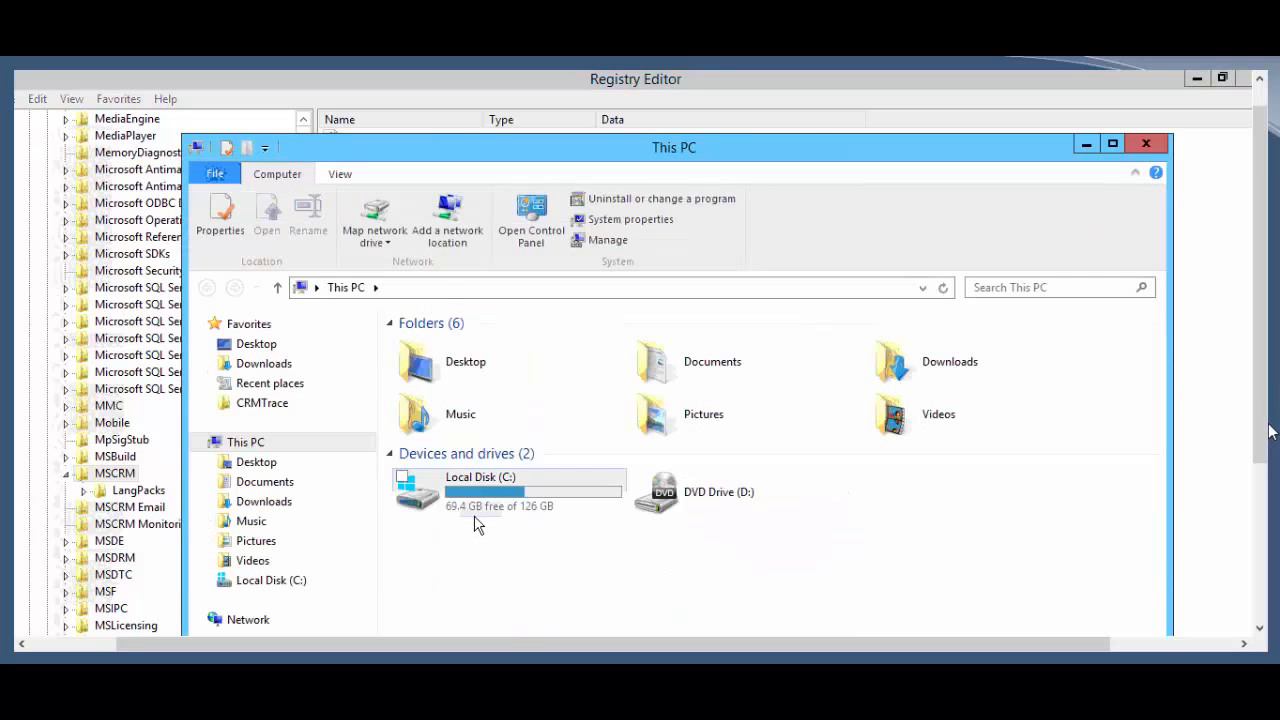
Step: Navigate to C:\Program Files\Microsoft Dynamics CRM\Trace in File Explorer
double_click(487, 489)
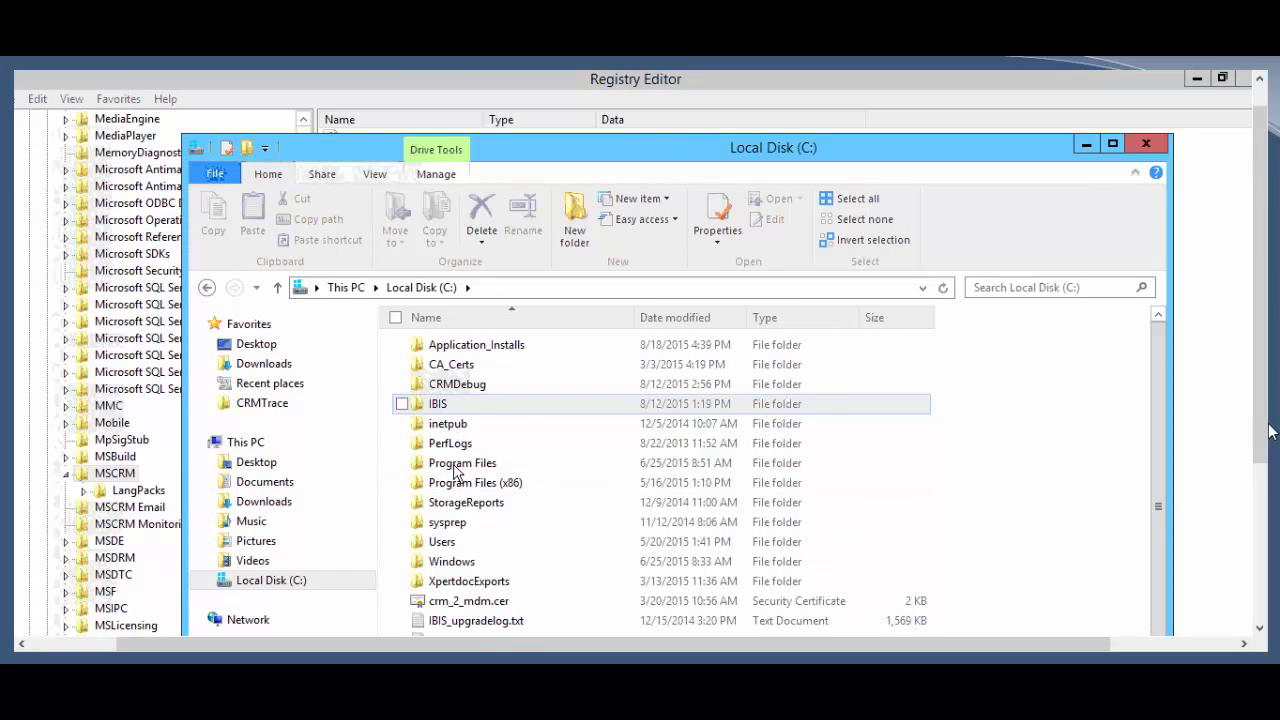
double_click(458, 463)
double_click(455, 466)
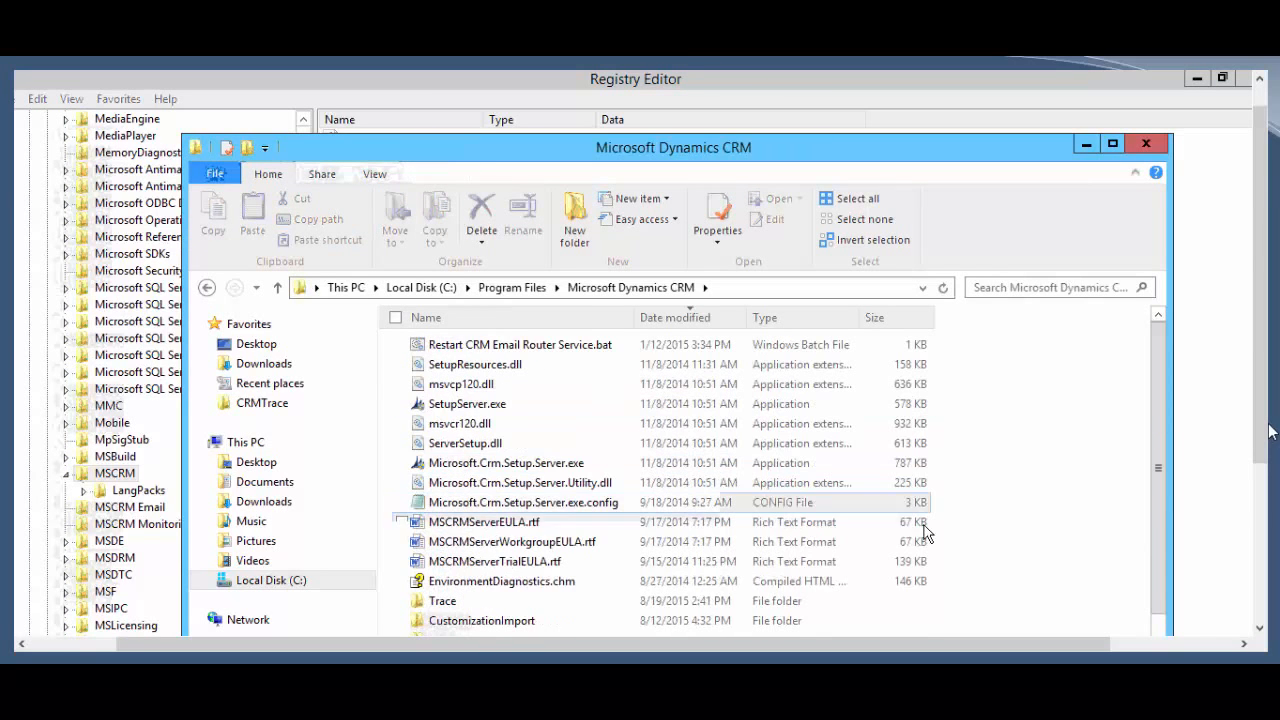
double_click(450, 601)
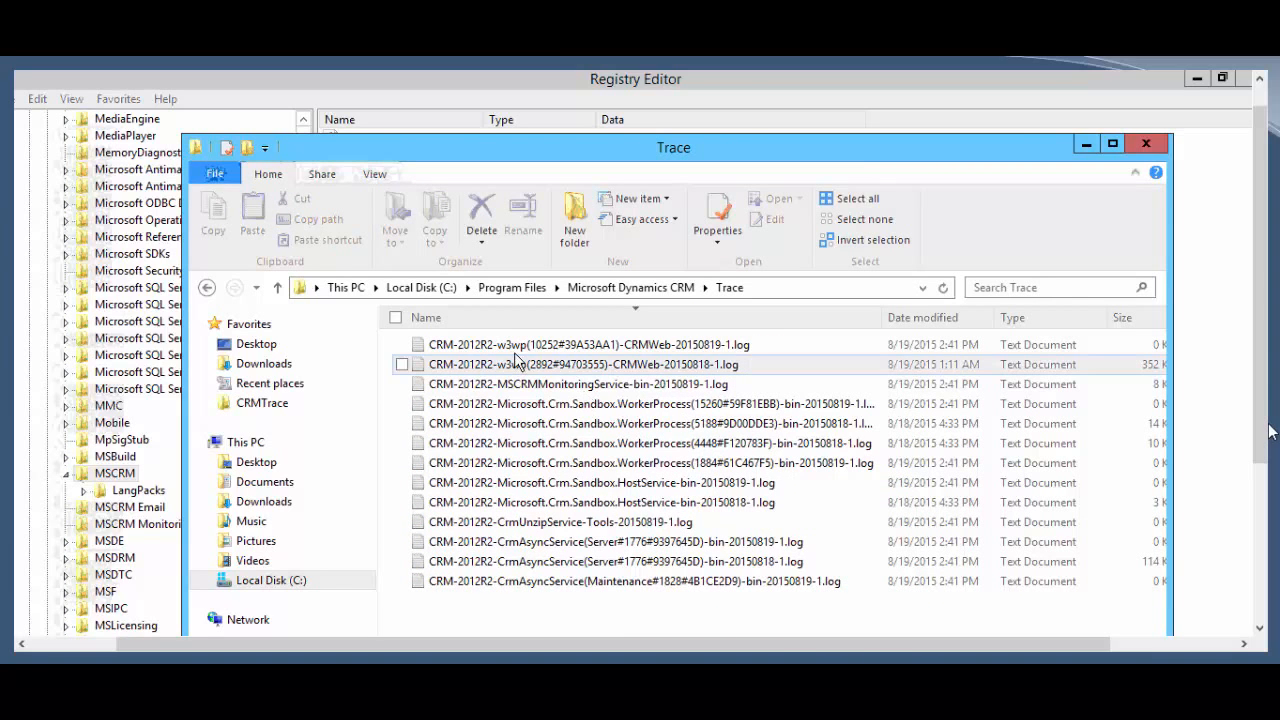
Step: Sort the trace logs by Date modified, newest first, and open the newest CRMWeb log
left_click(517, 345)
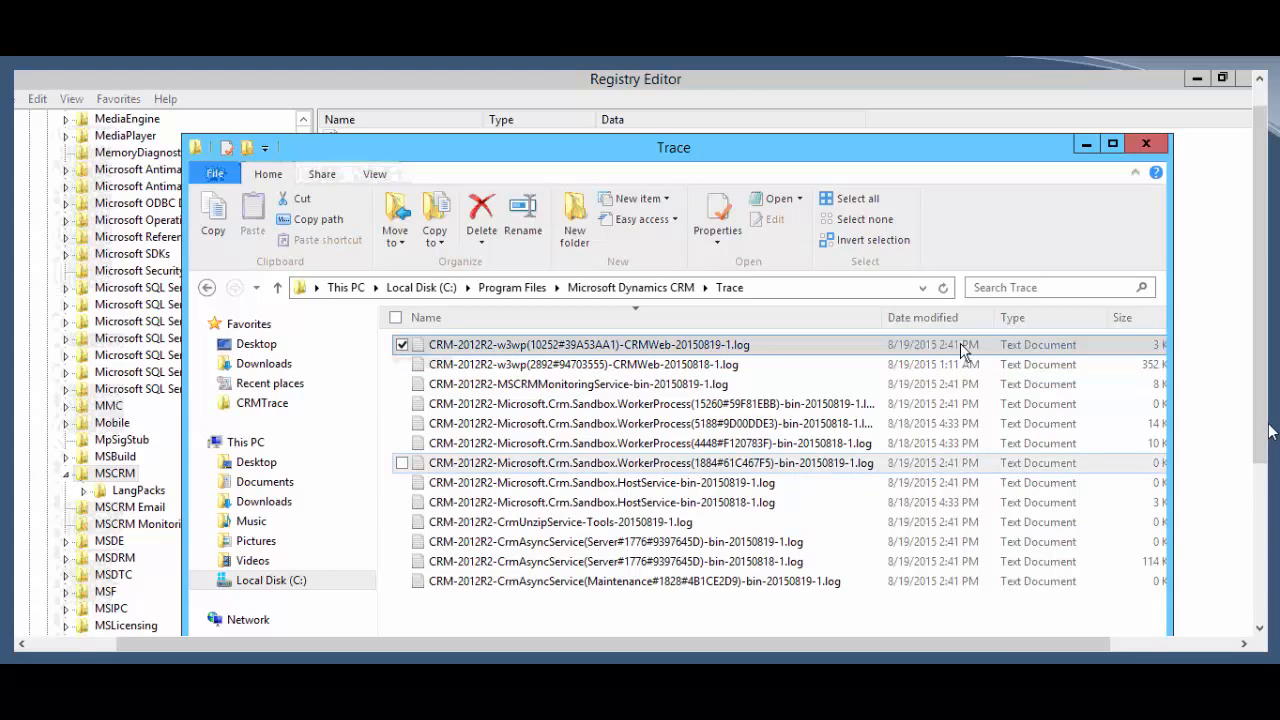
left_click(937, 322)
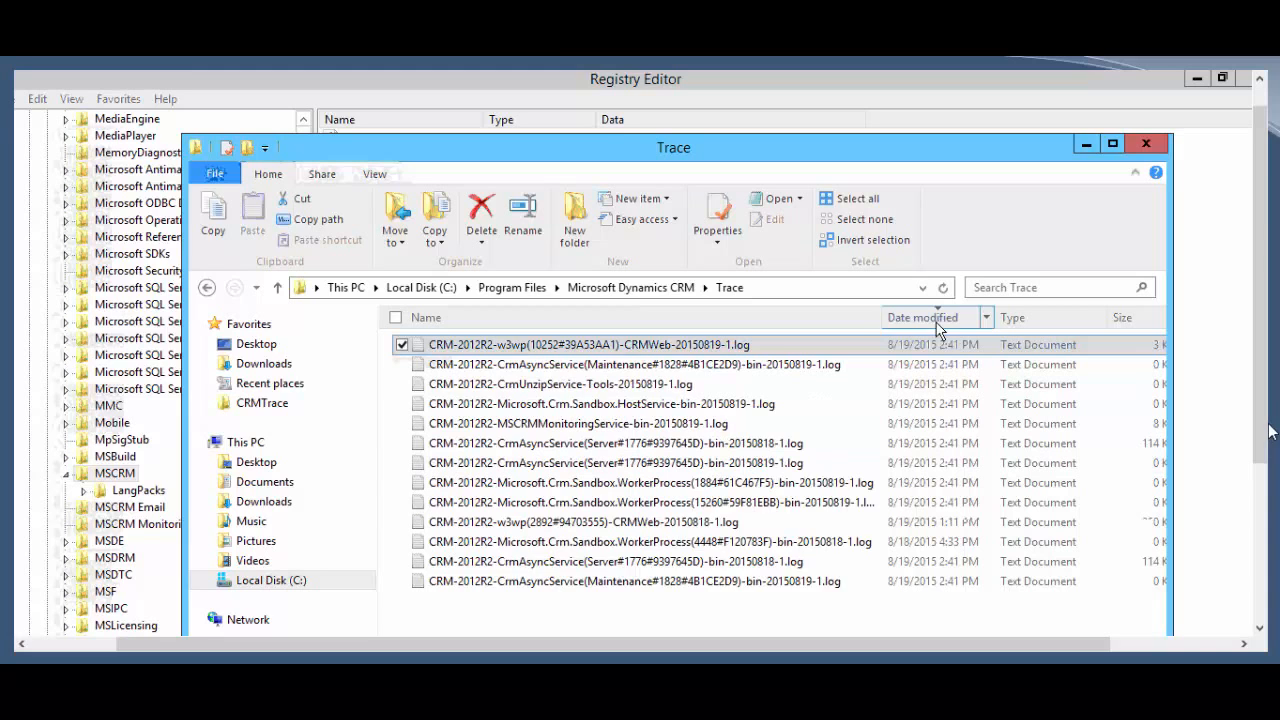
double_click(632, 345)
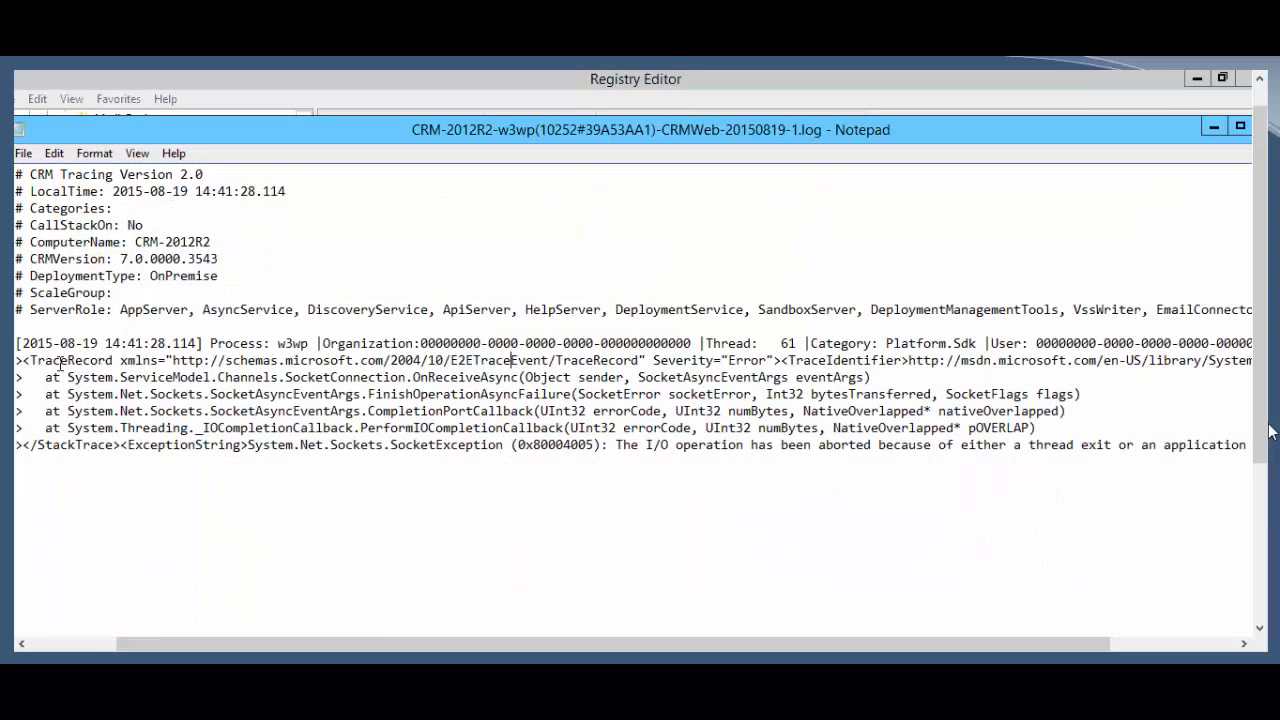
Step: Scroll across the CRMWeb log's error record in Notepad, dismiss Find, and close Notepad
scroll(1269, 426, "right", 10)
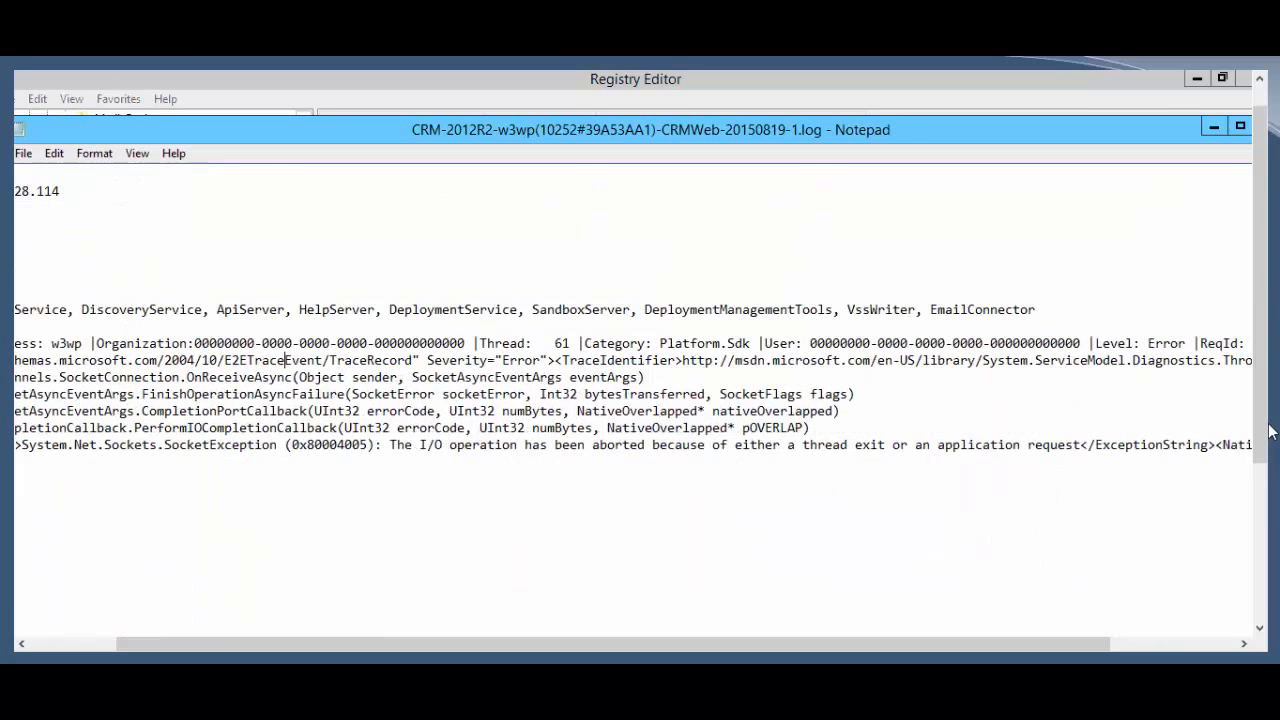
scroll(1269, 430, "right", 10)
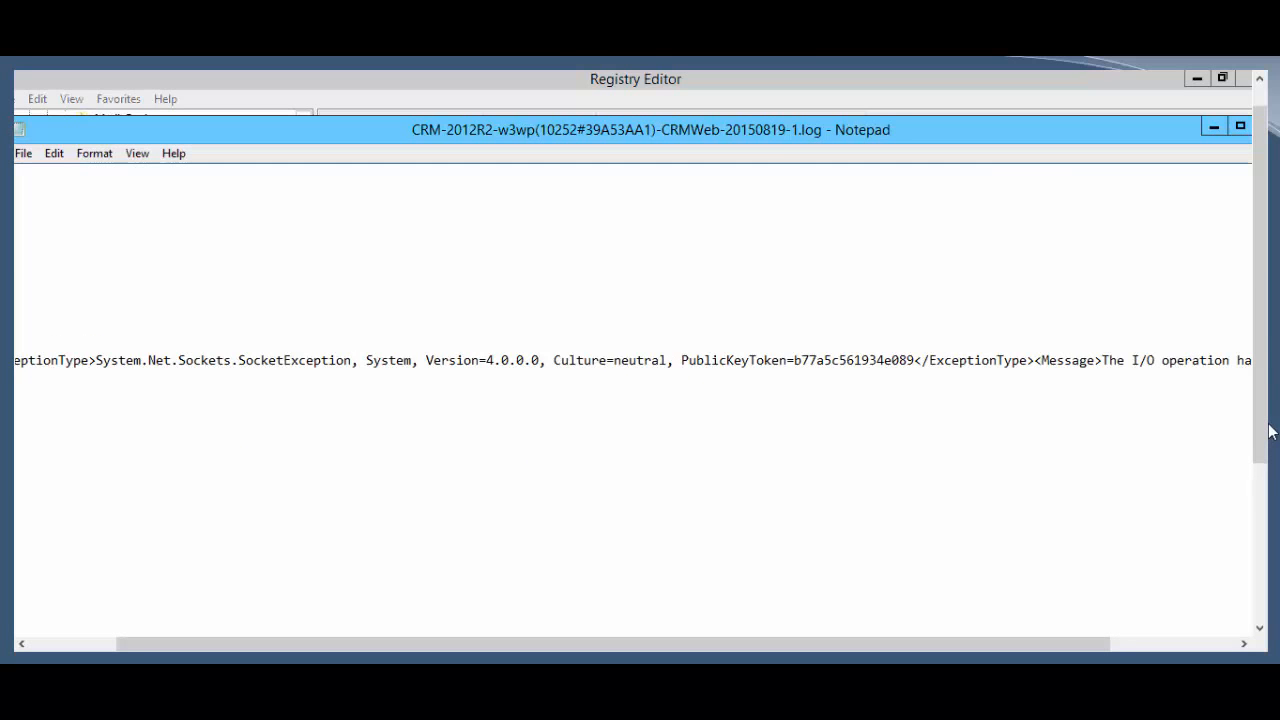
scroll(1269, 430, "left", 10)
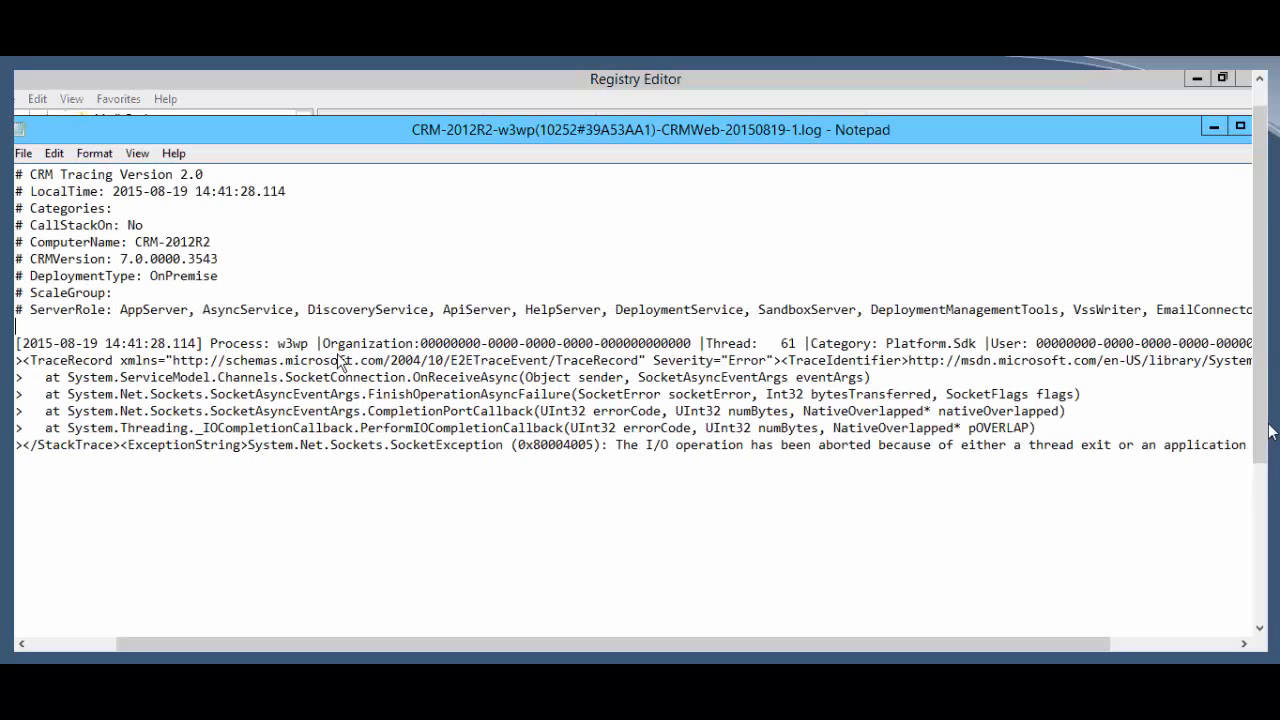
key("ctrl+f")
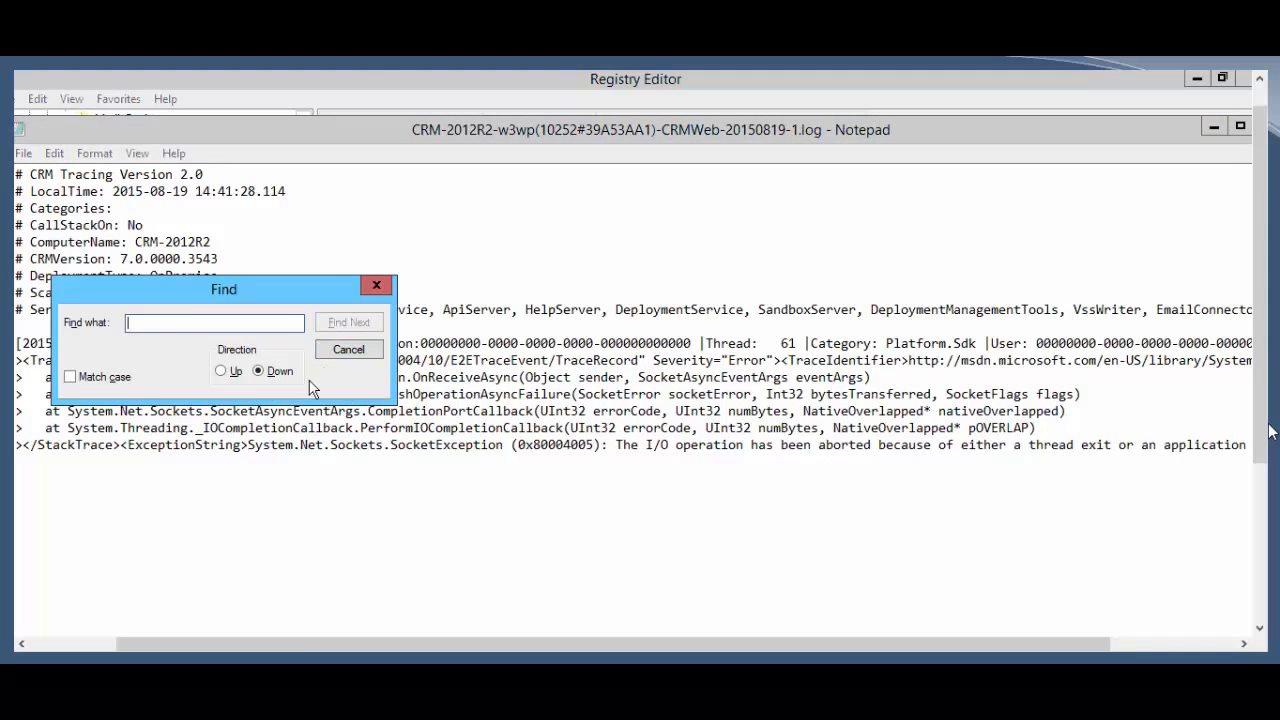
key("Escape")
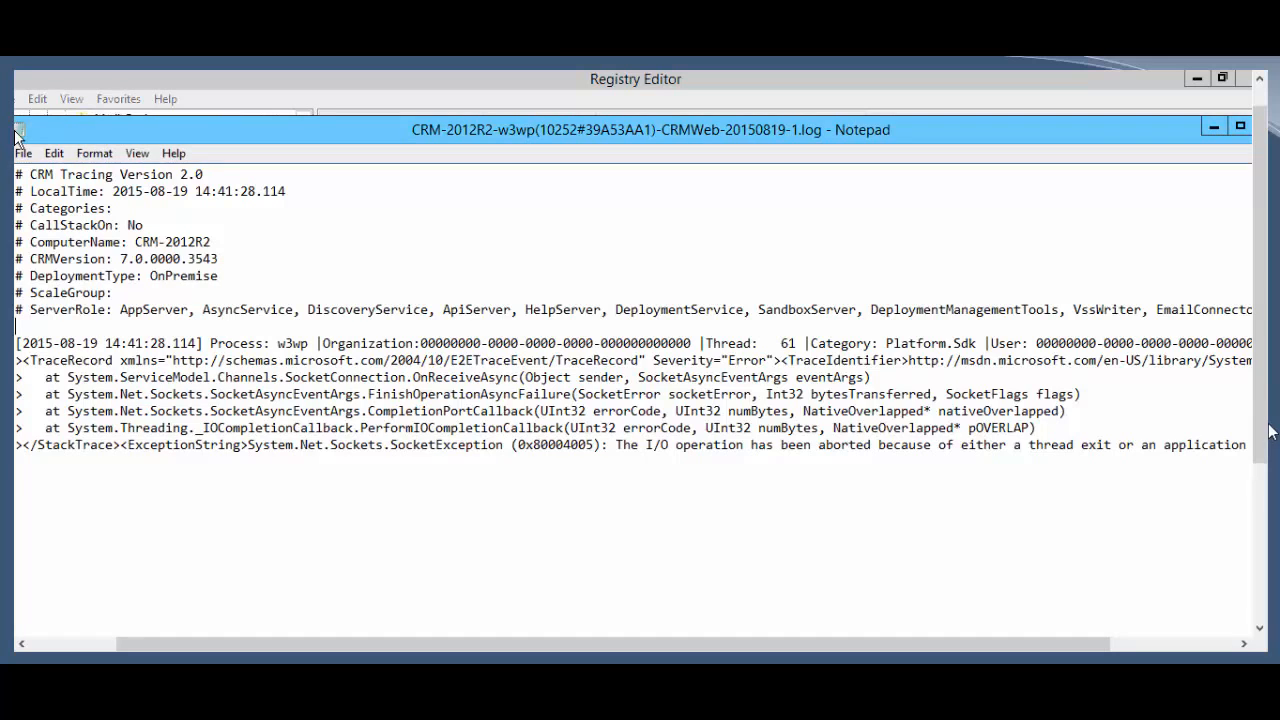
double_click(16, 132)
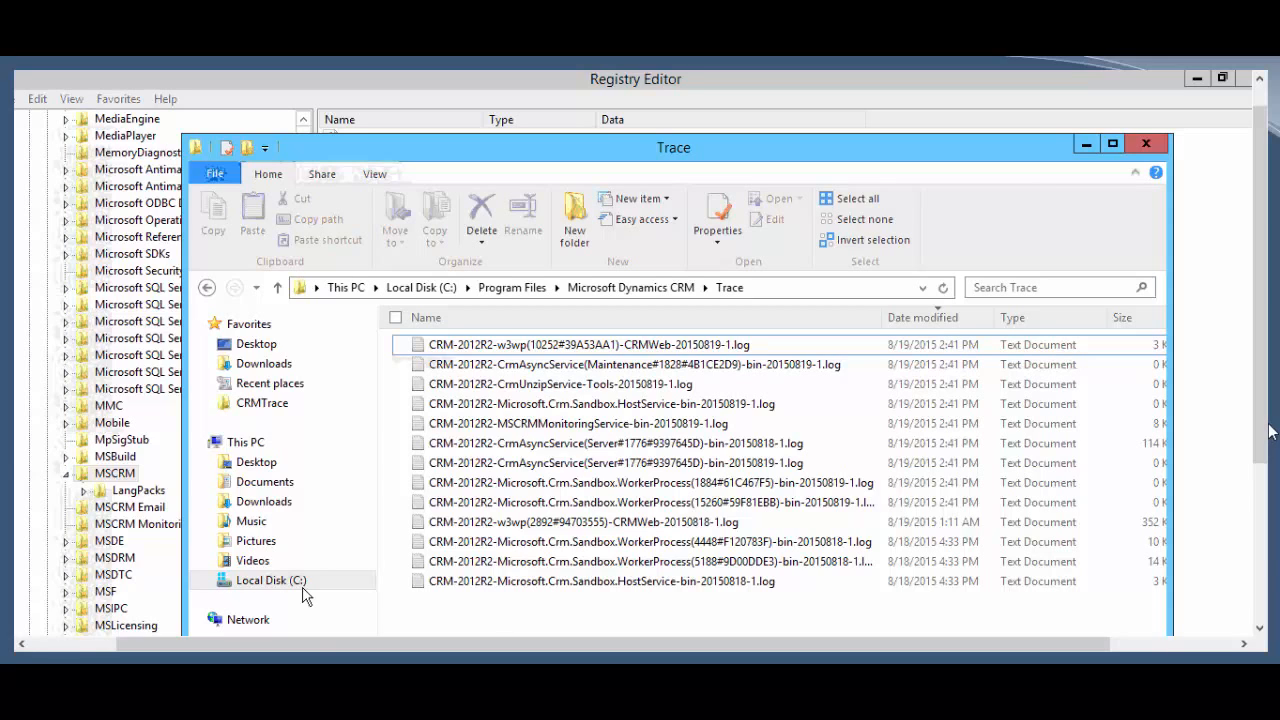
Step: Go to C:\Application_Installs and launch CrmTraceReader.exe
left_click(270, 580)
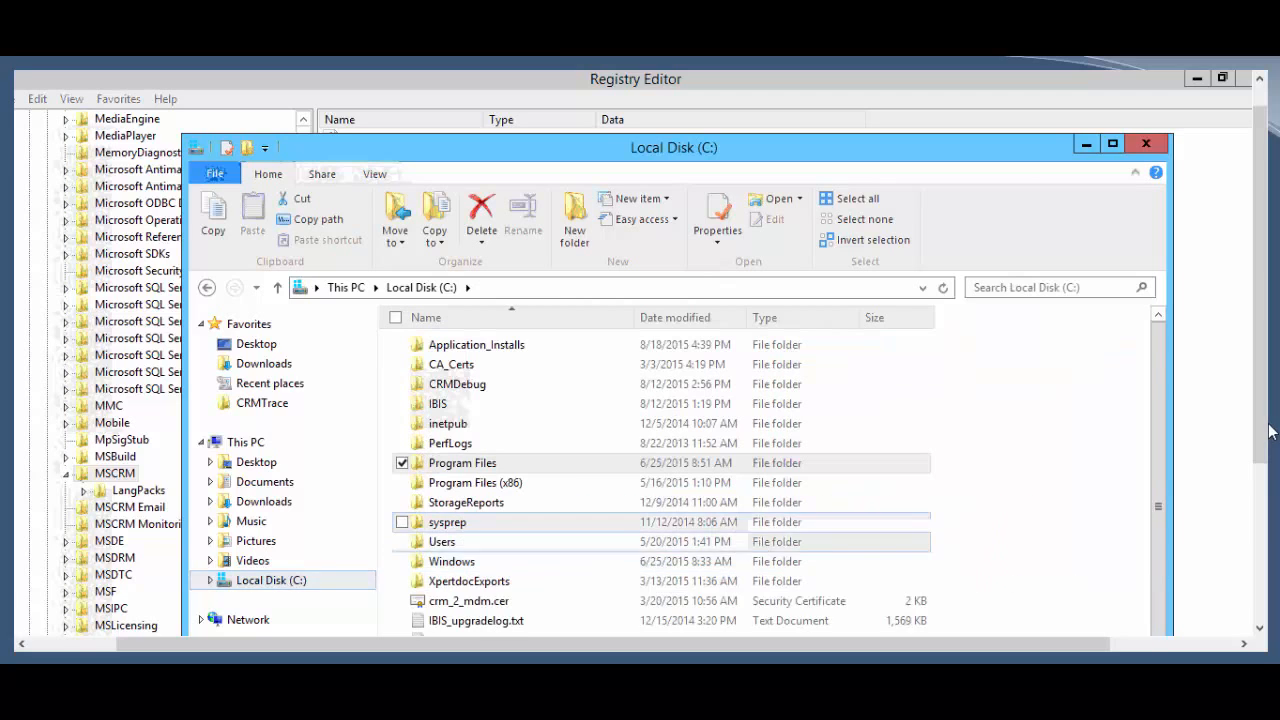
double_click(505, 344)
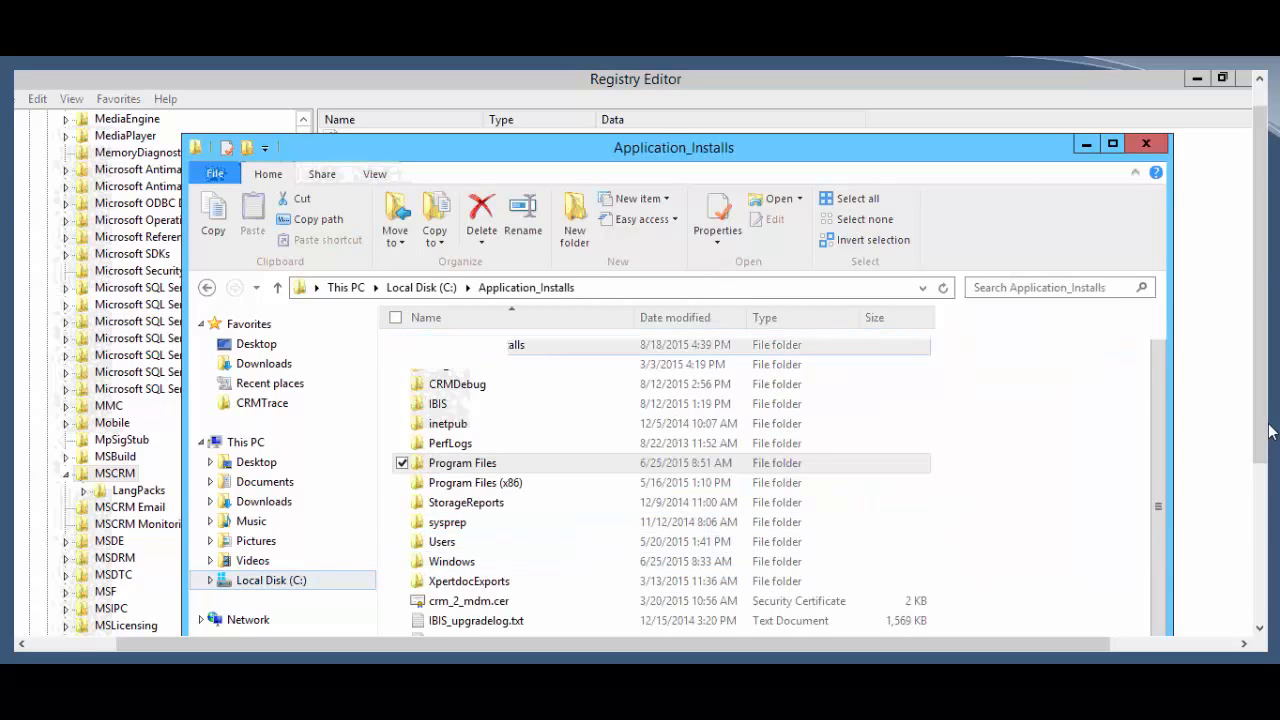
mouse_move(450, 450)
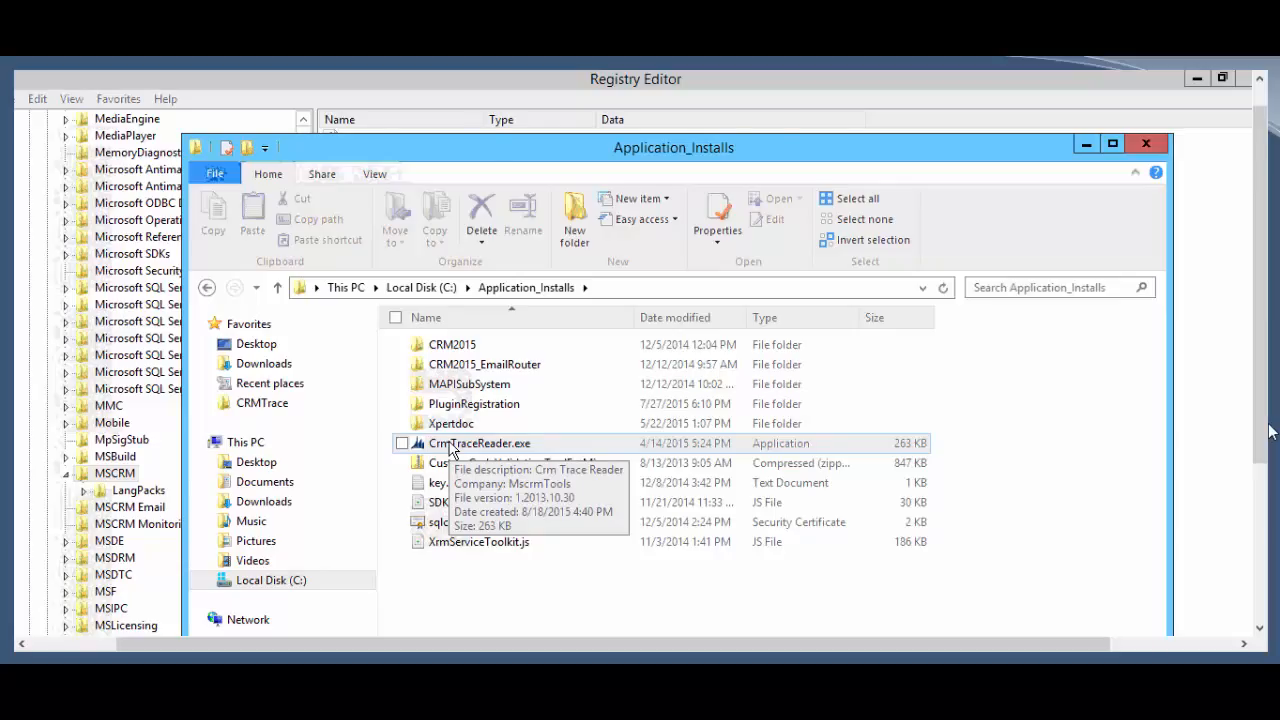
double_click(450, 446)
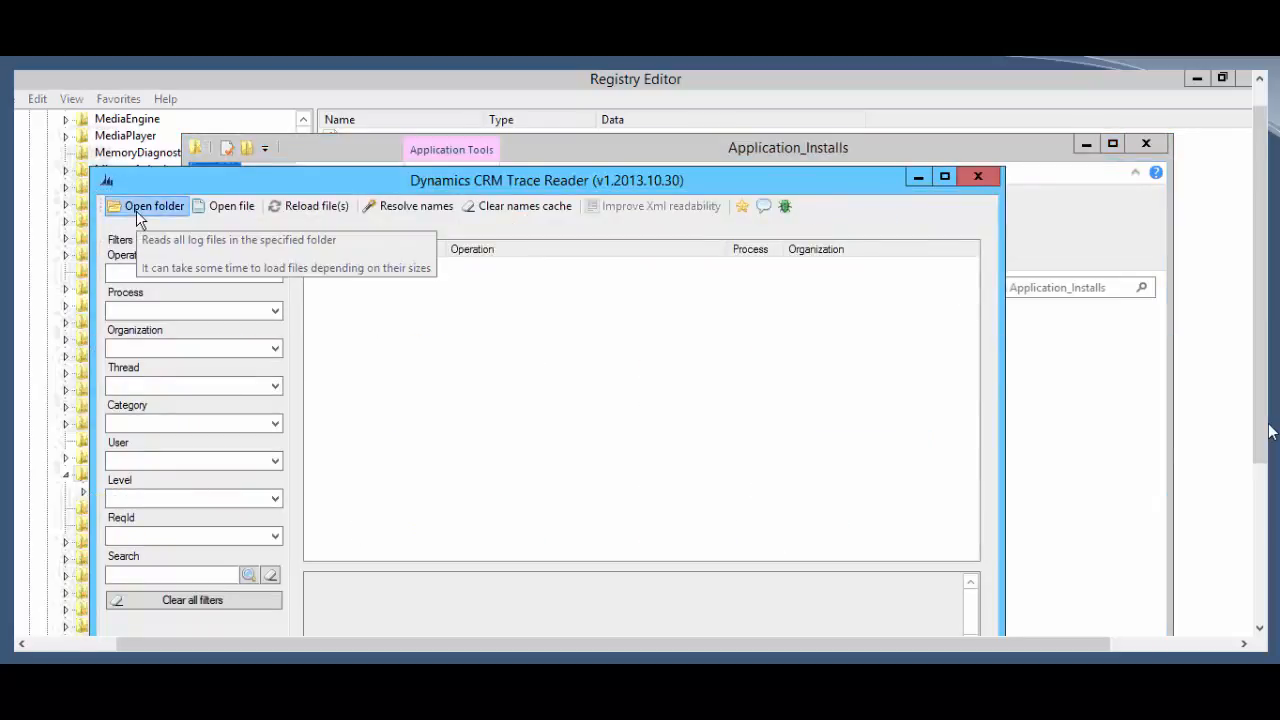
Step: Load every log from C:\Program Files\Microsoft Dynamics CRM\Trace with Open folder
left_click(137, 214)
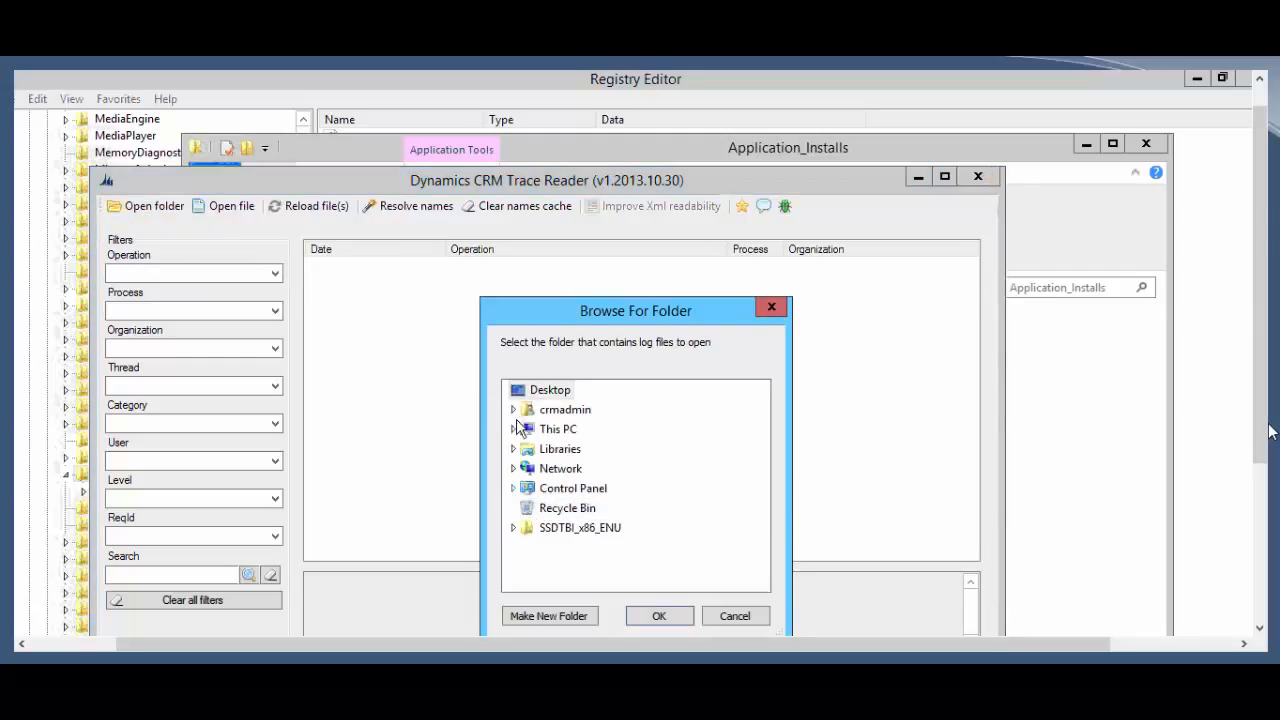
left_click(512, 431)
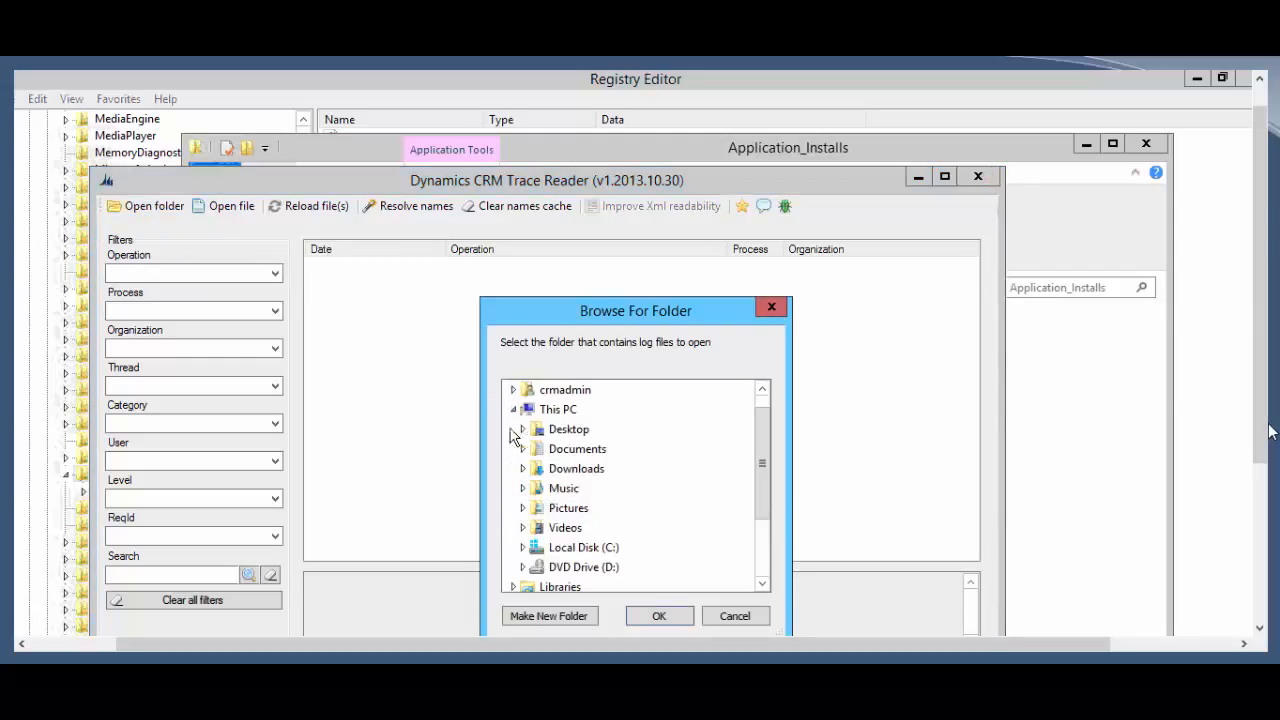
left_click(522, 547)
left_click(533, 533)
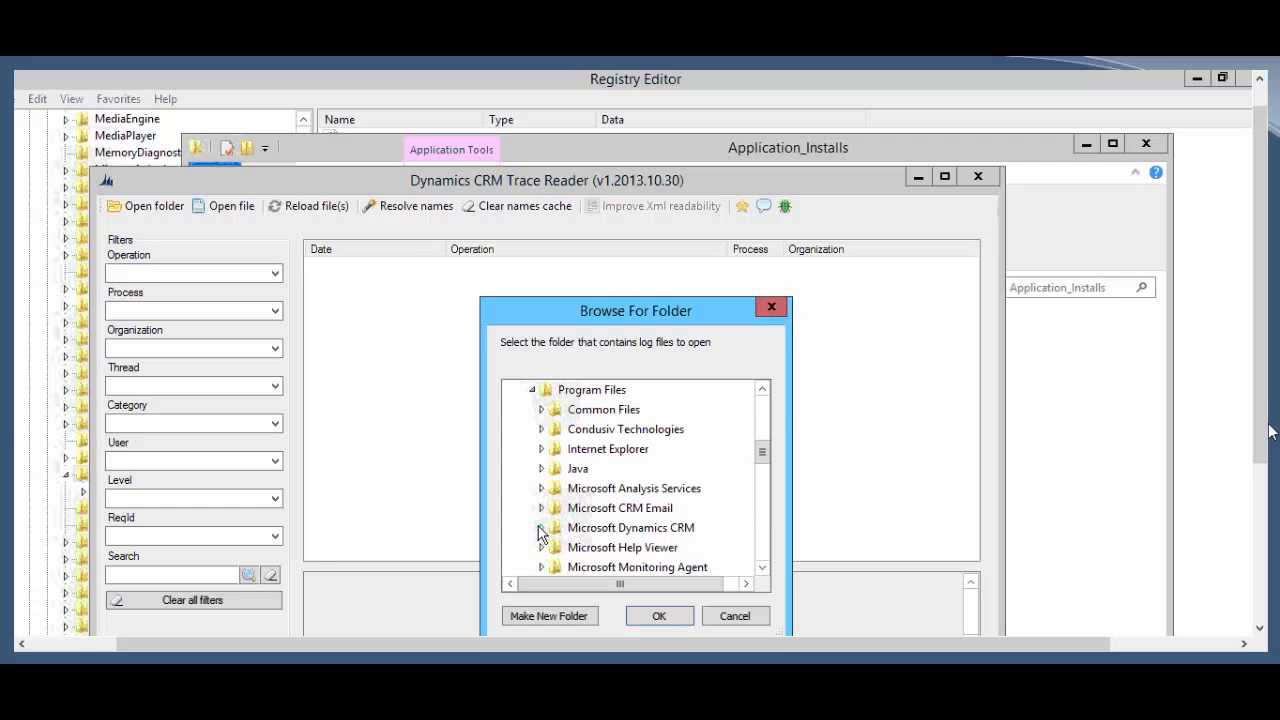
left_click(539, 531)
left_click(590, 547)
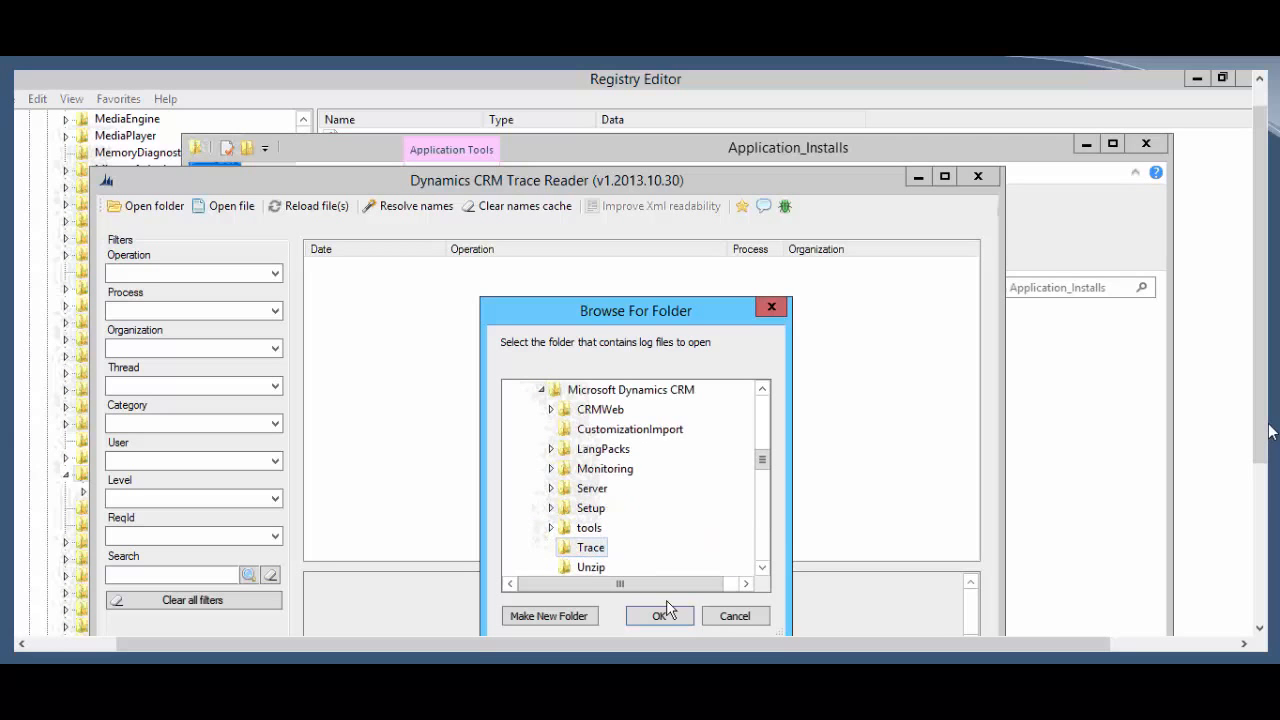
left_click(660, 616)
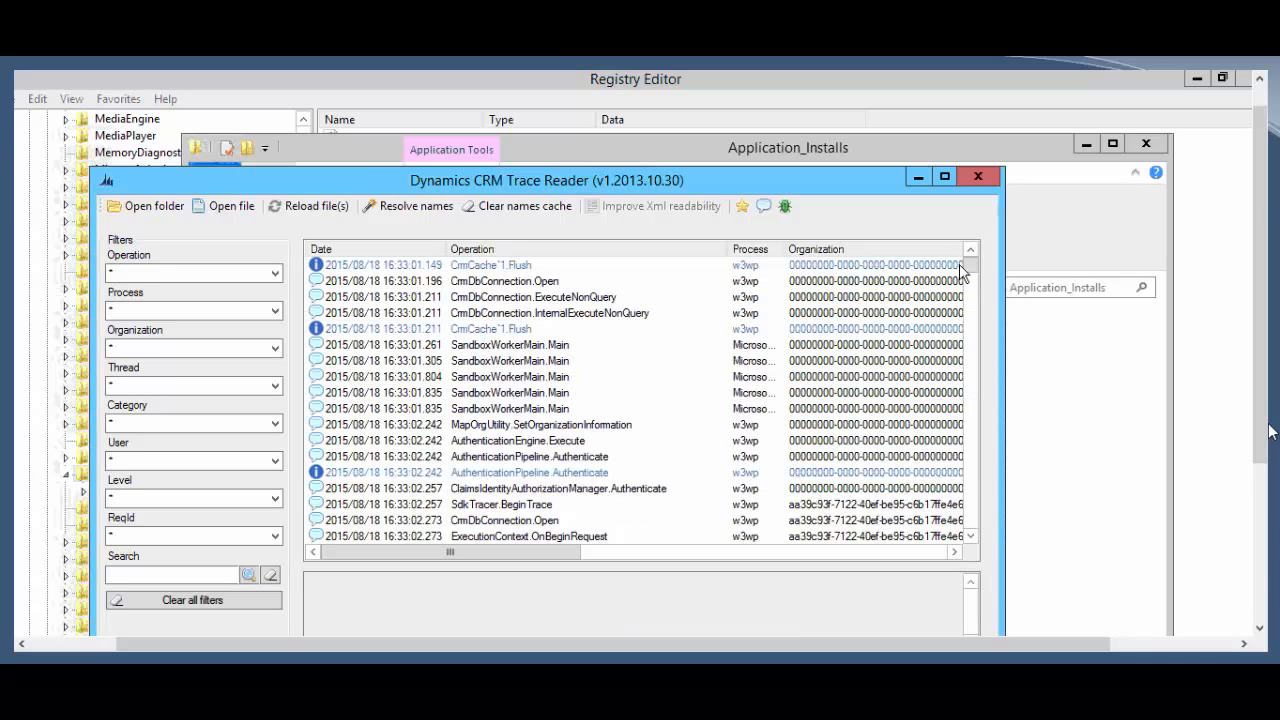
Step: Maximize the Trace Reader window so the trace entries fill the screen
scroll(975, 275, "down", 4)
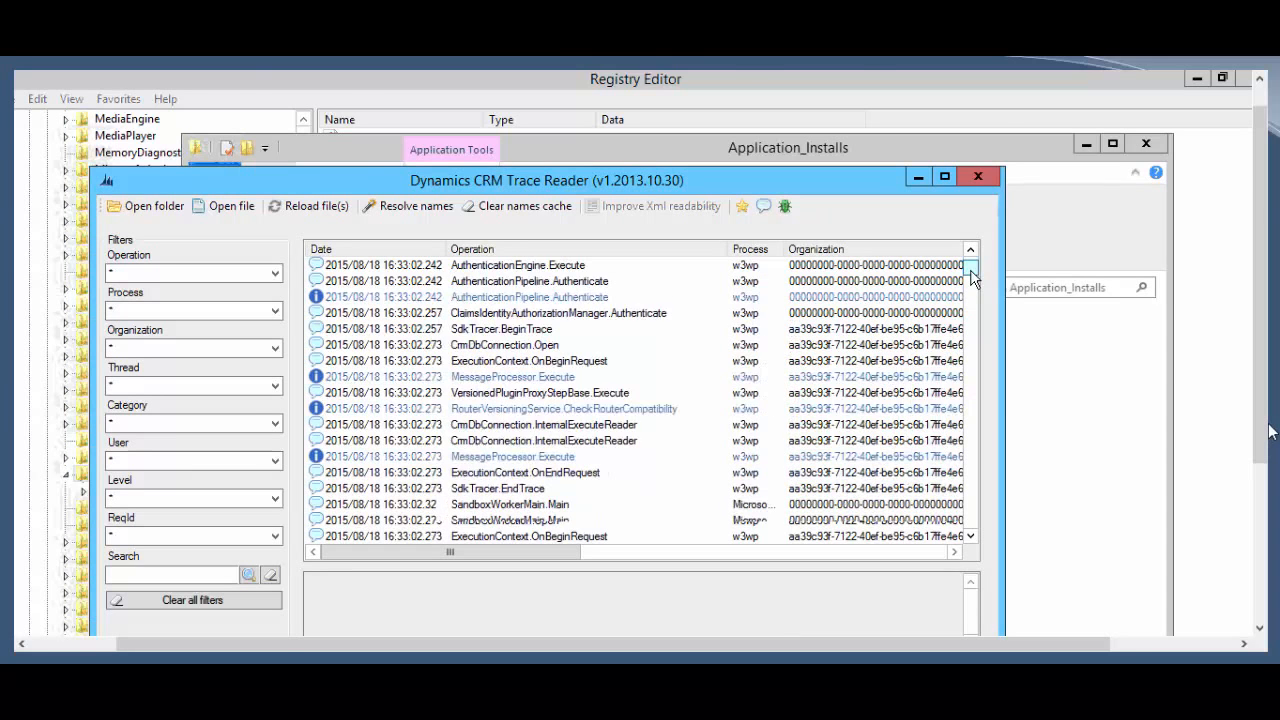
left_click(944, 176)
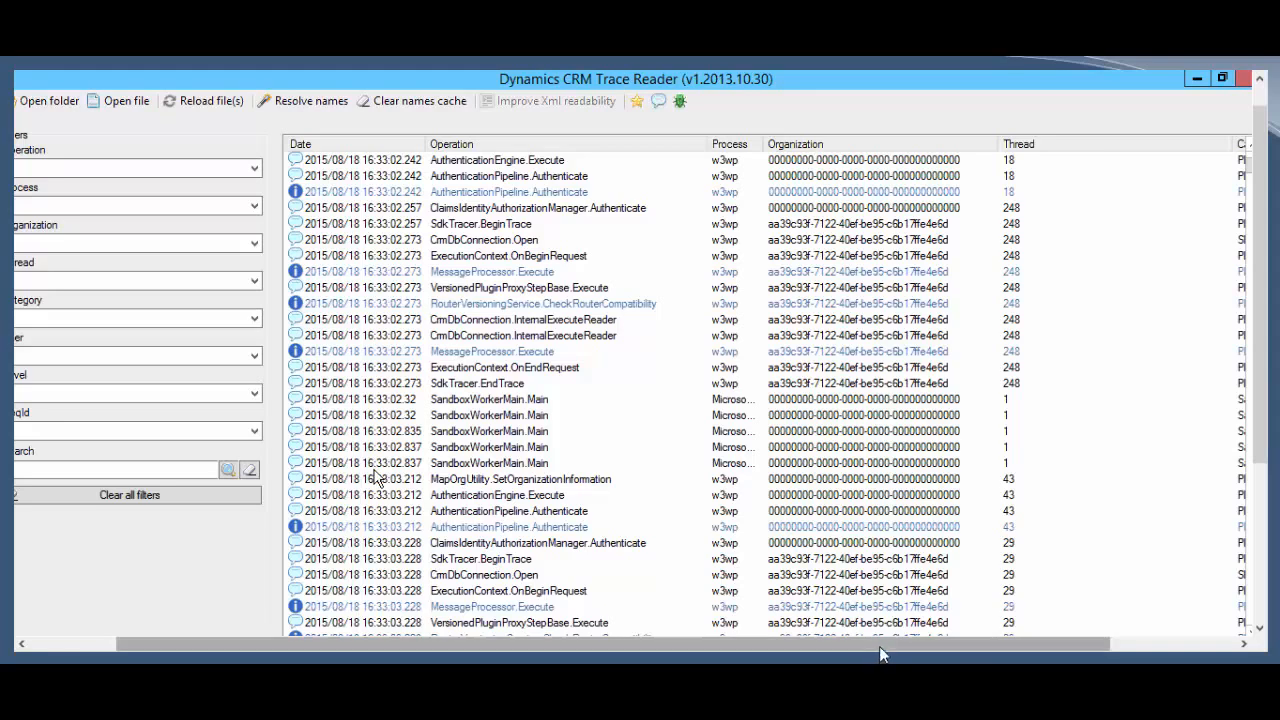
left_click_drag(879, 646, 845, 660)
Step: Open CRM-2012R2-w3wp(352#B977EBDD)-CRMWeb-20150812-1.log from C:\CRMDebug's lead-trace failure subfolder
left_click(164, 103)
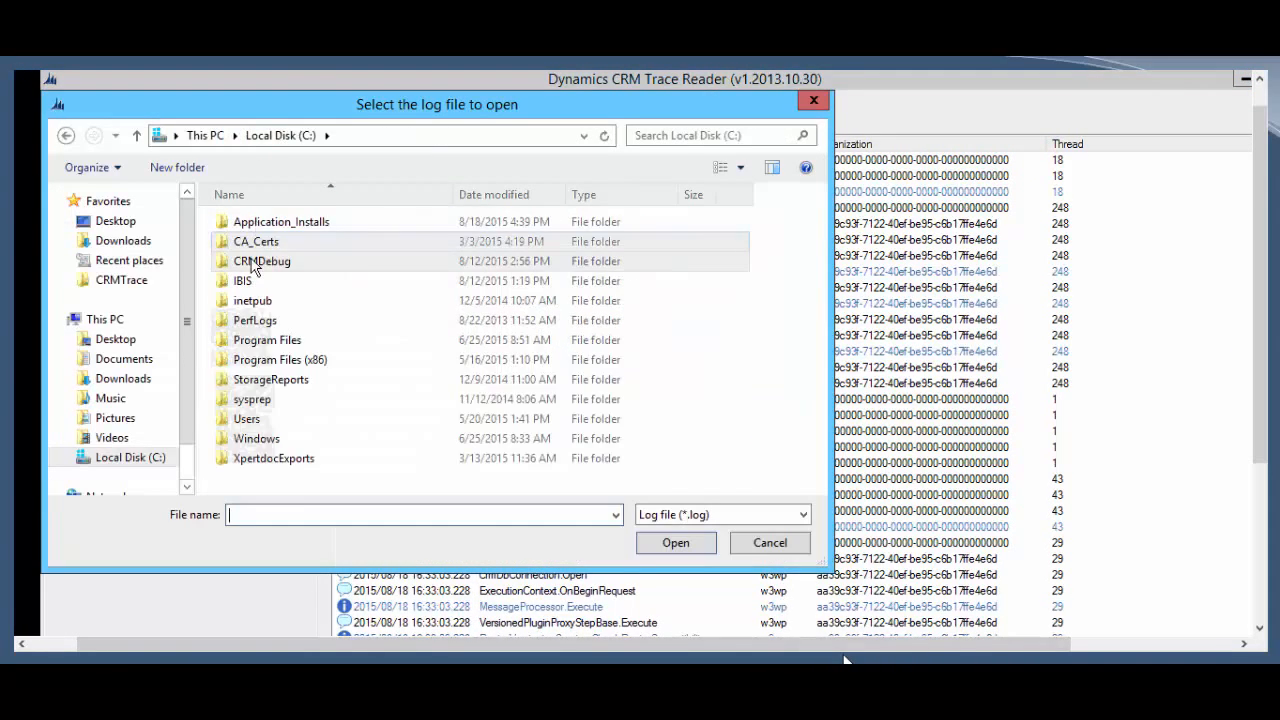
double_click(253, 259)
double_click(255, 266)
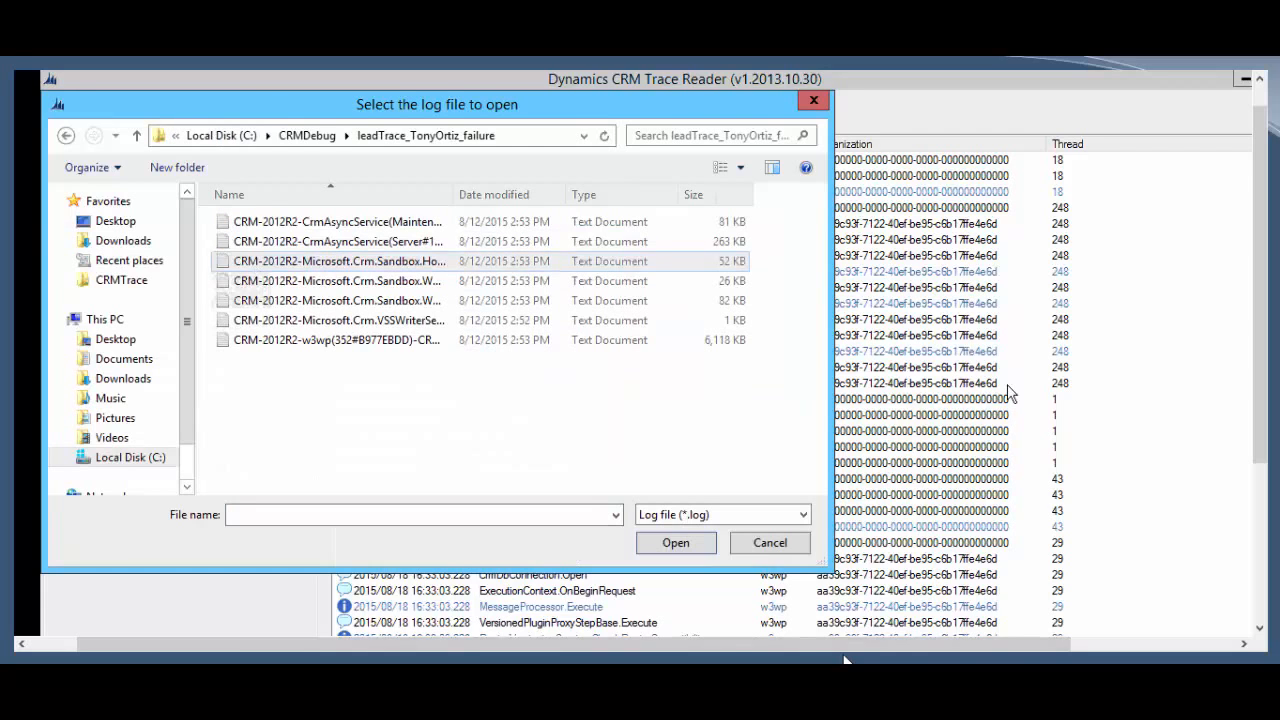
left_click(287, 342)
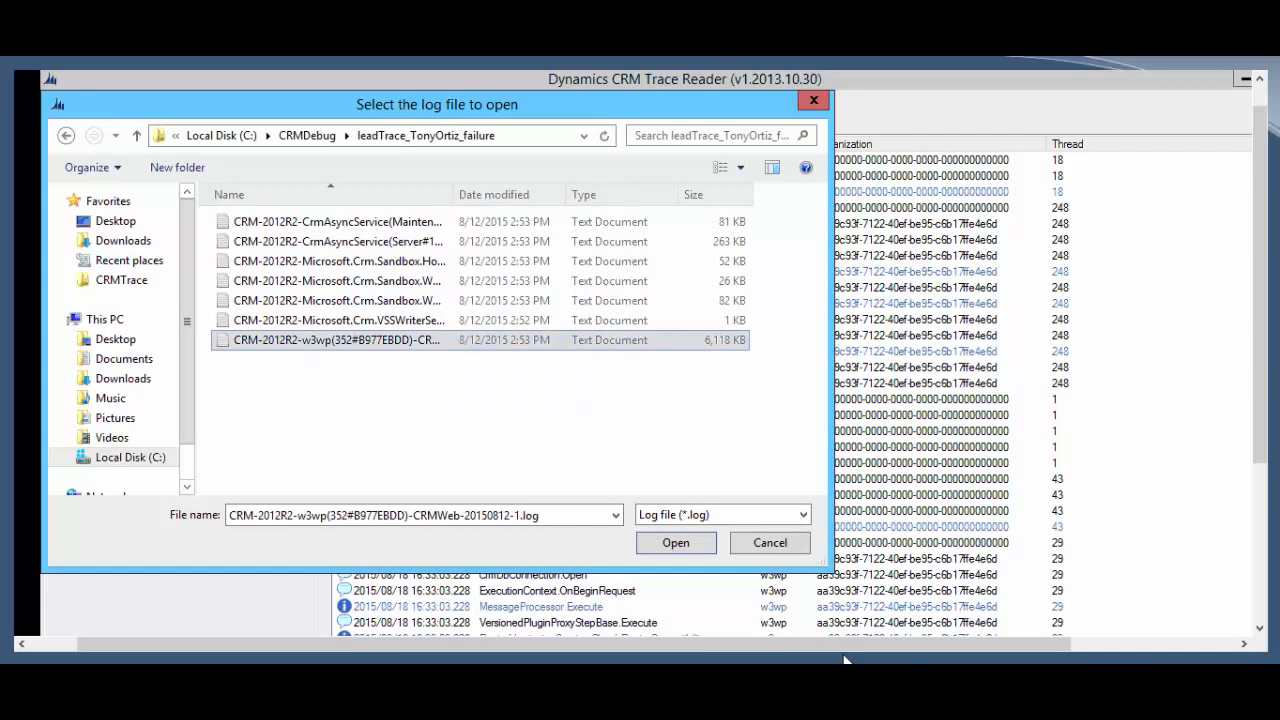
key("Return")
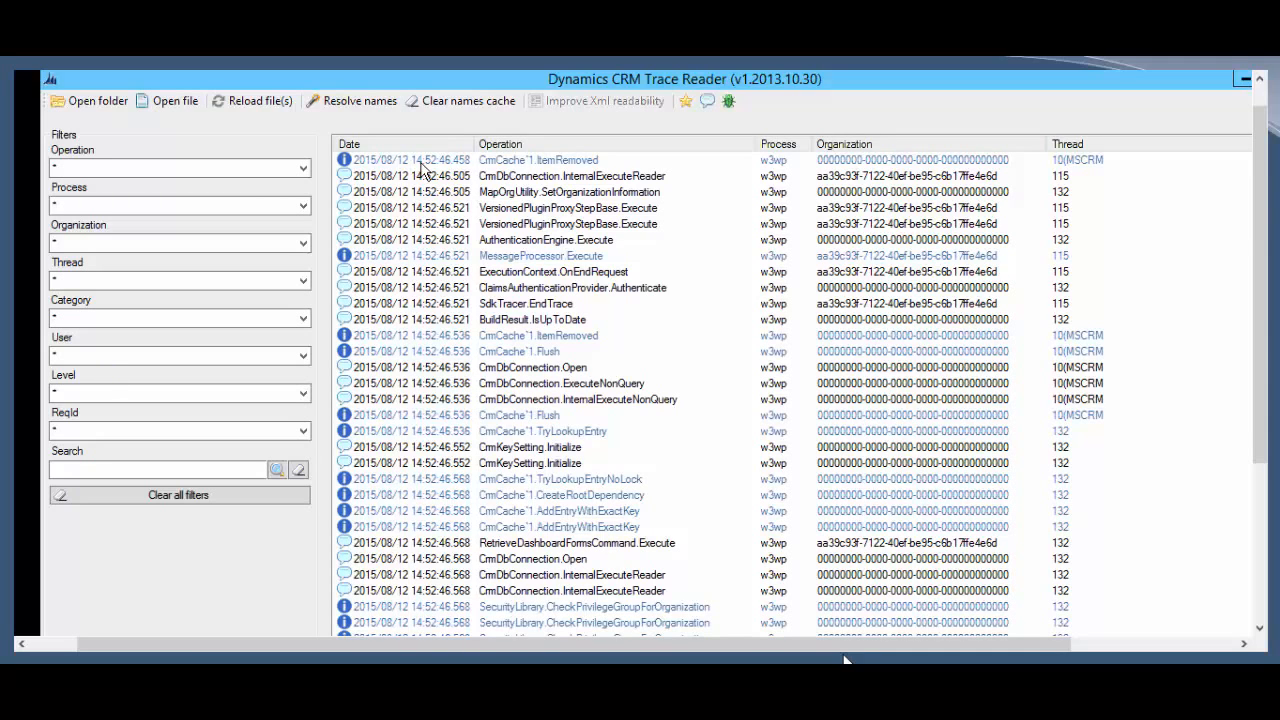
Step: Check the Operation filter list, then filter the trace entries to Error level only
left_click(300, 170)
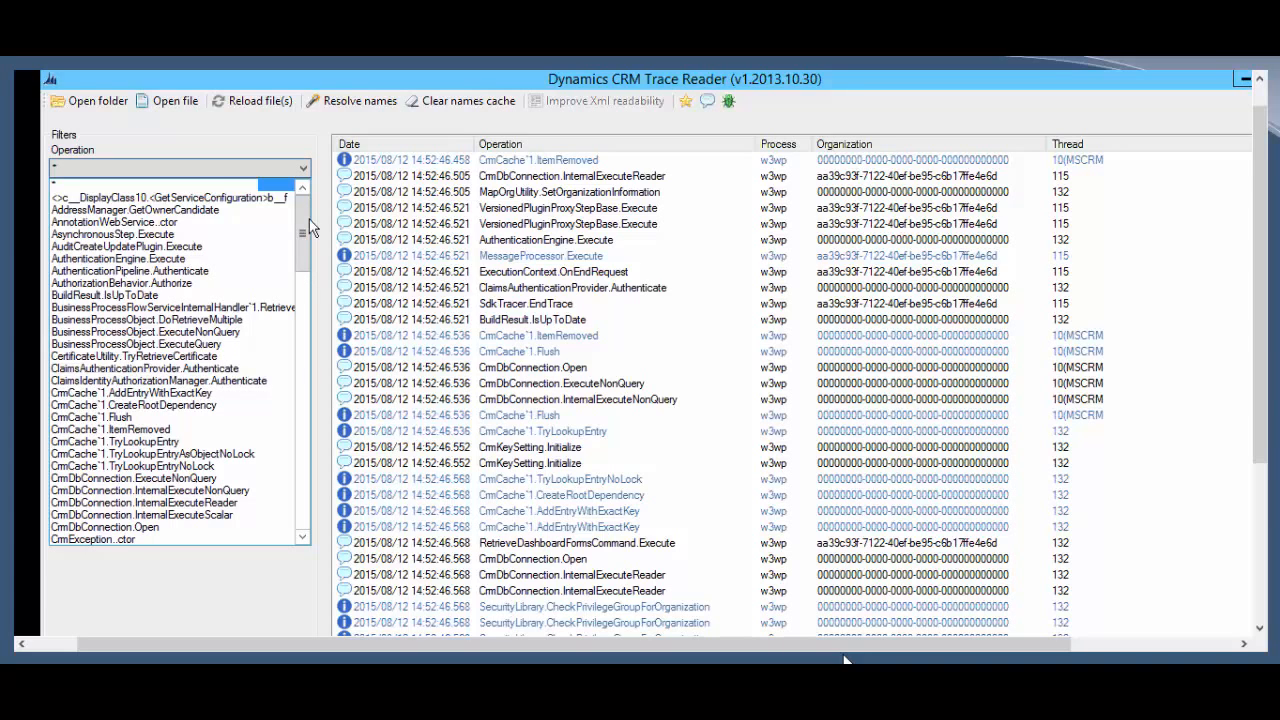
left_click_drag(307, 219, 307, 172)
left_click(305, 168)
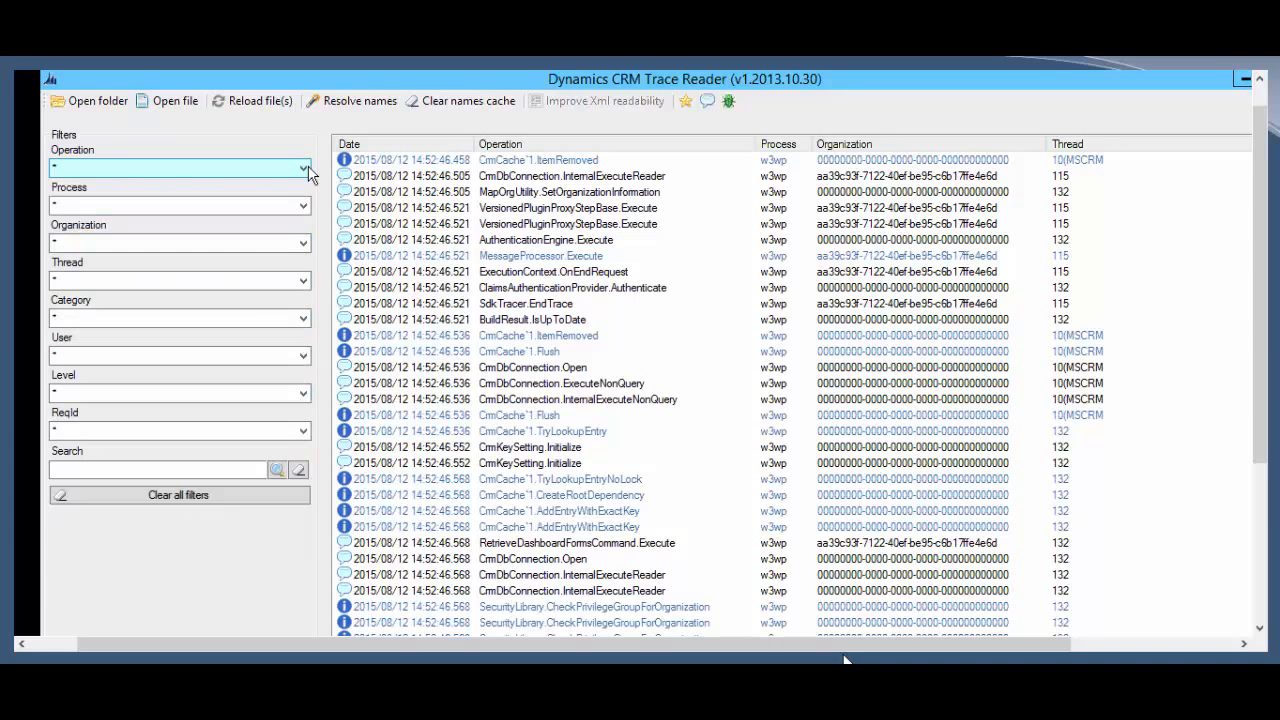
left_click(217, 392)
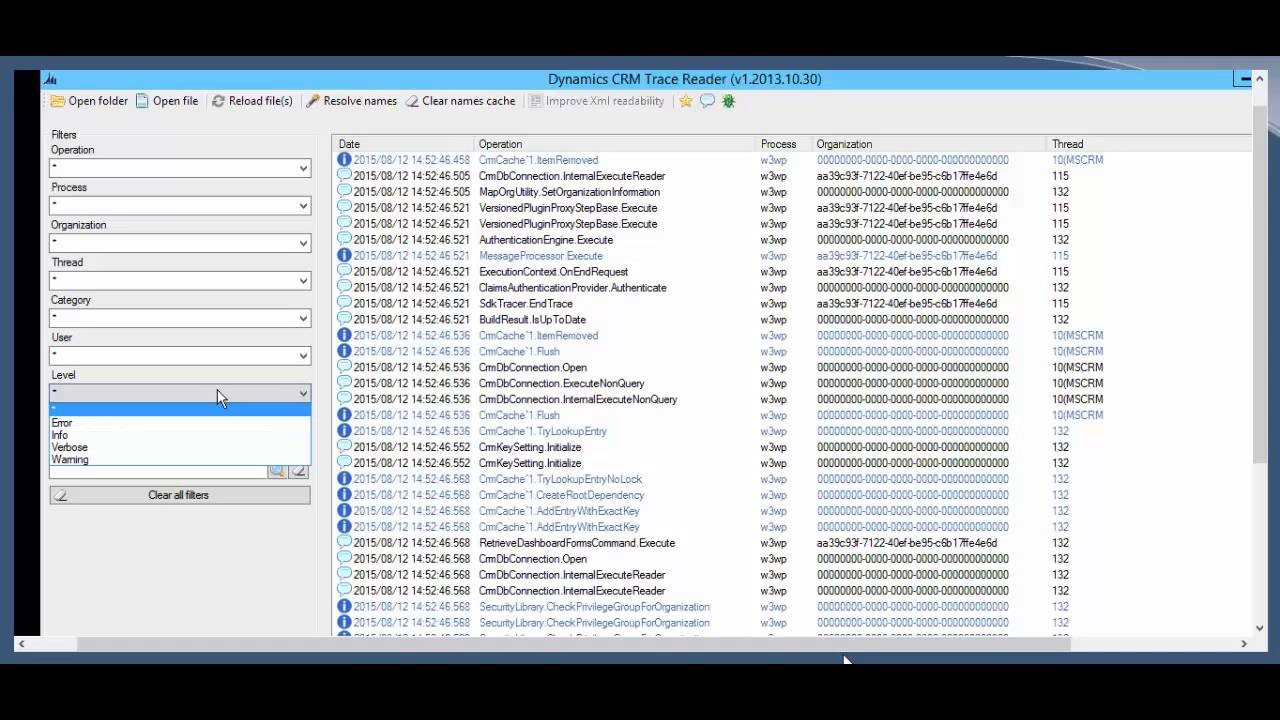
left_click(69, 423)
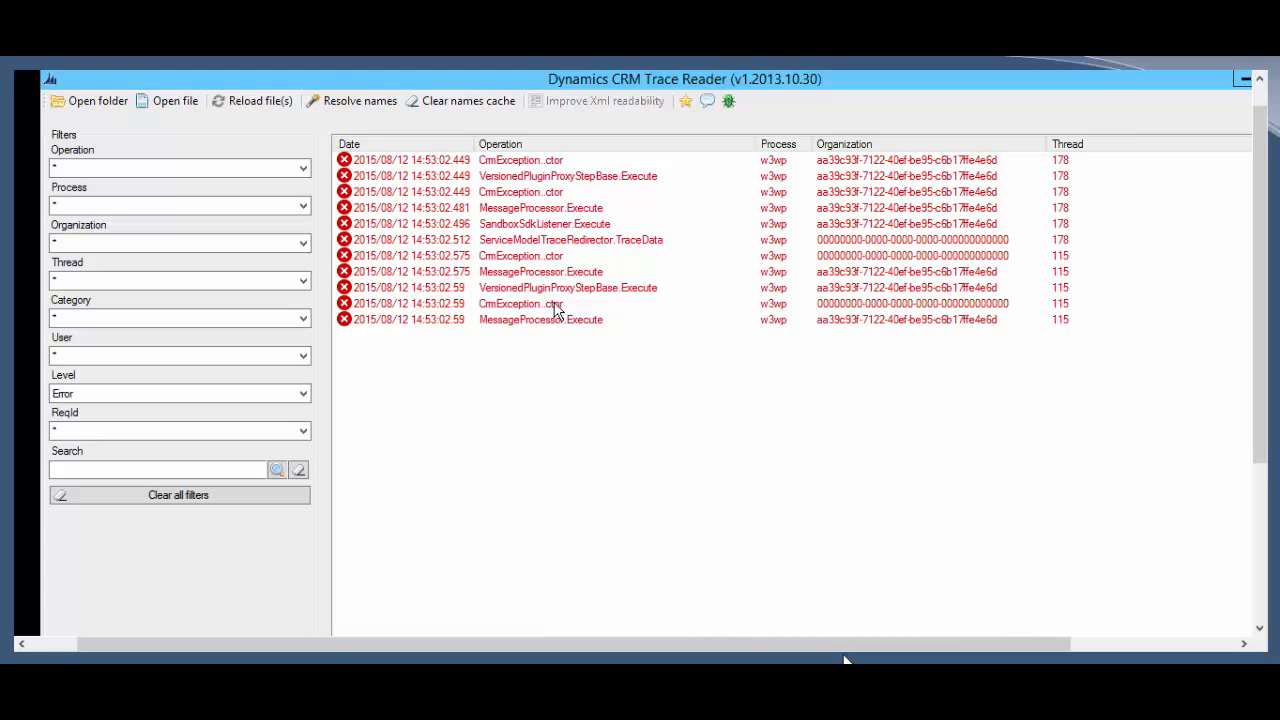
Step: Glance at the thread ID filter, then scroll the grid back left to the Date and Operation columns
left_click(305, 284)
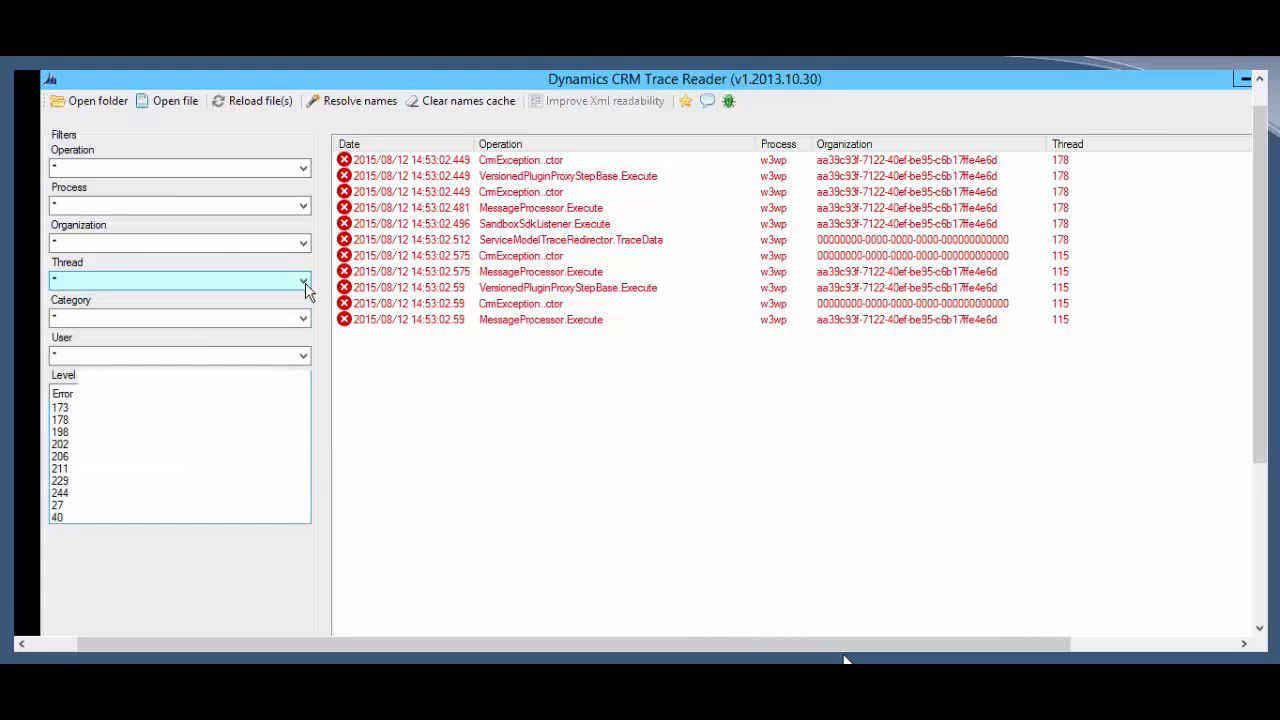
left_click(306, 284)
scroll(790, 390, "right", 5)
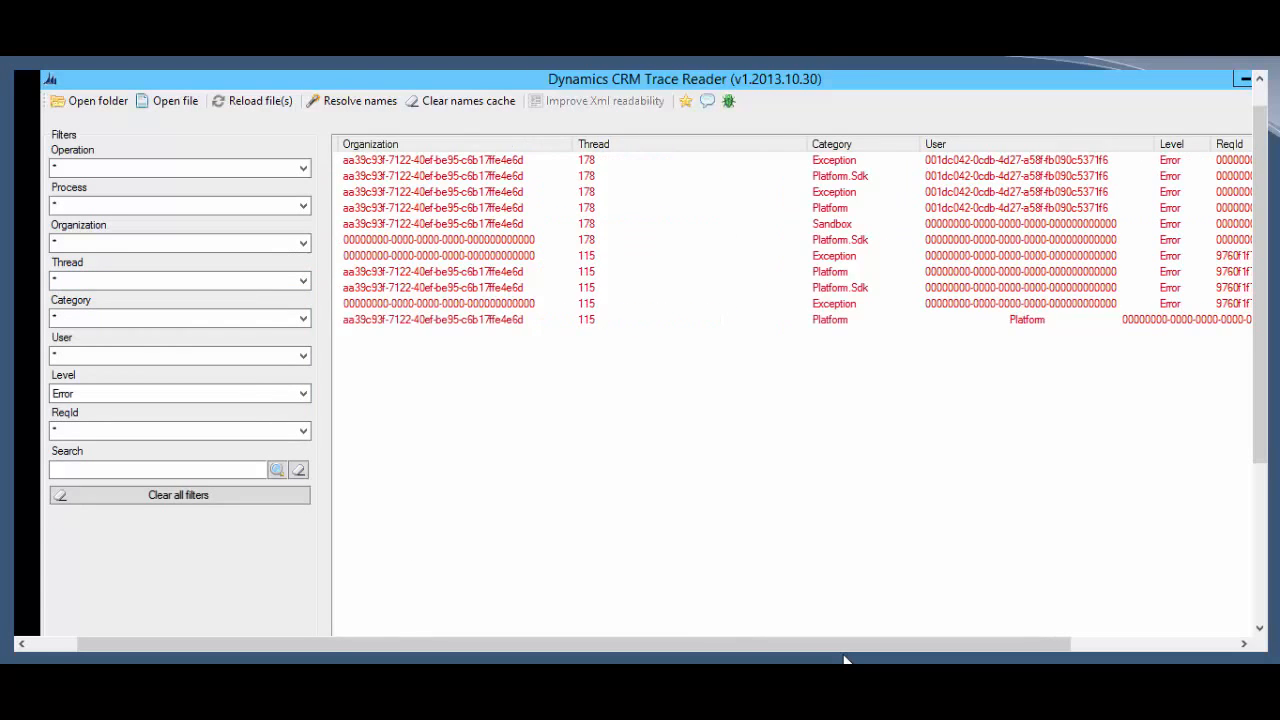
scroll(845, 659, "right", 2)
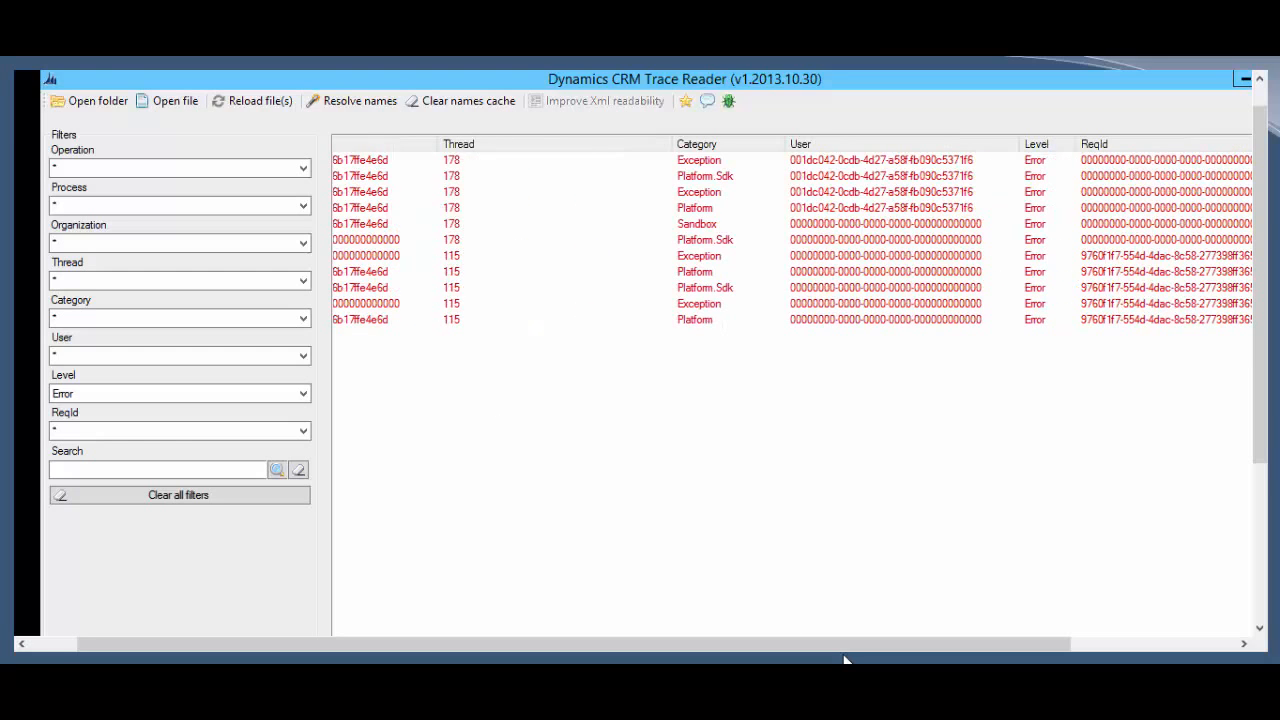
scroll(845, 659, "left", 3)
scroll(845, 659, "left", 3)
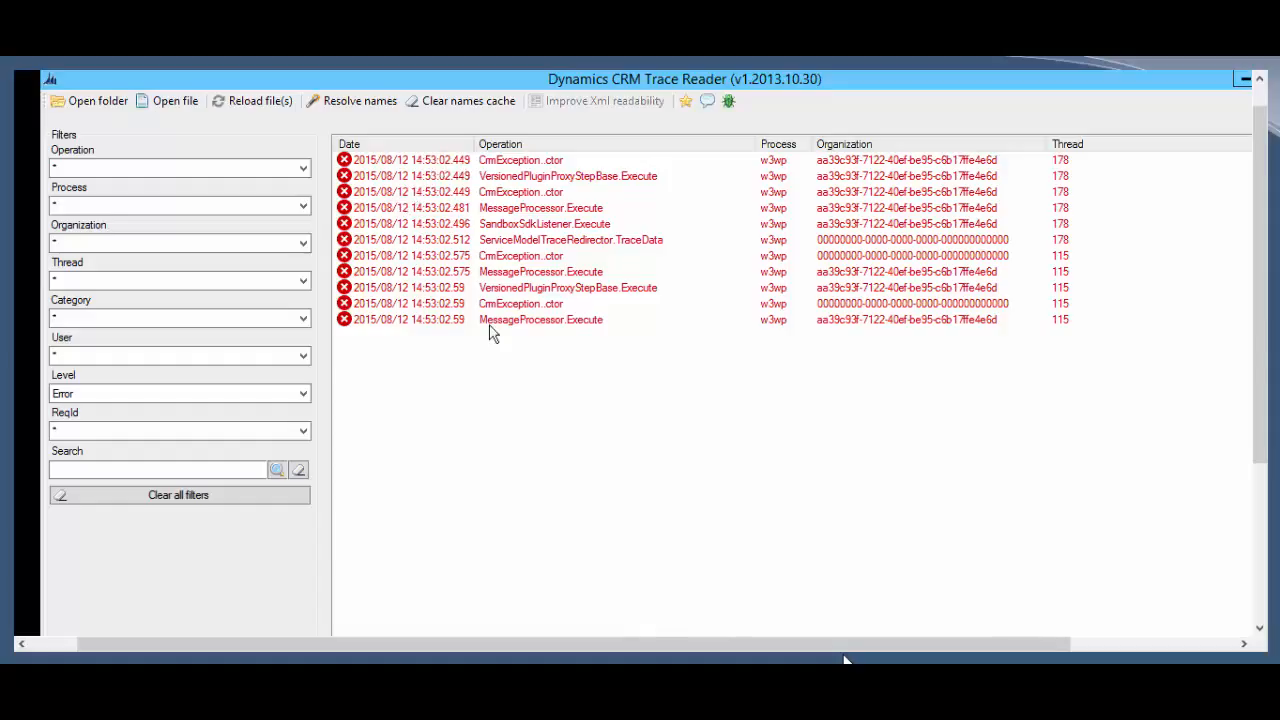
Step: Select the thread 115 CrmException..ctor error and expand the details pane
left_click(520, 256)
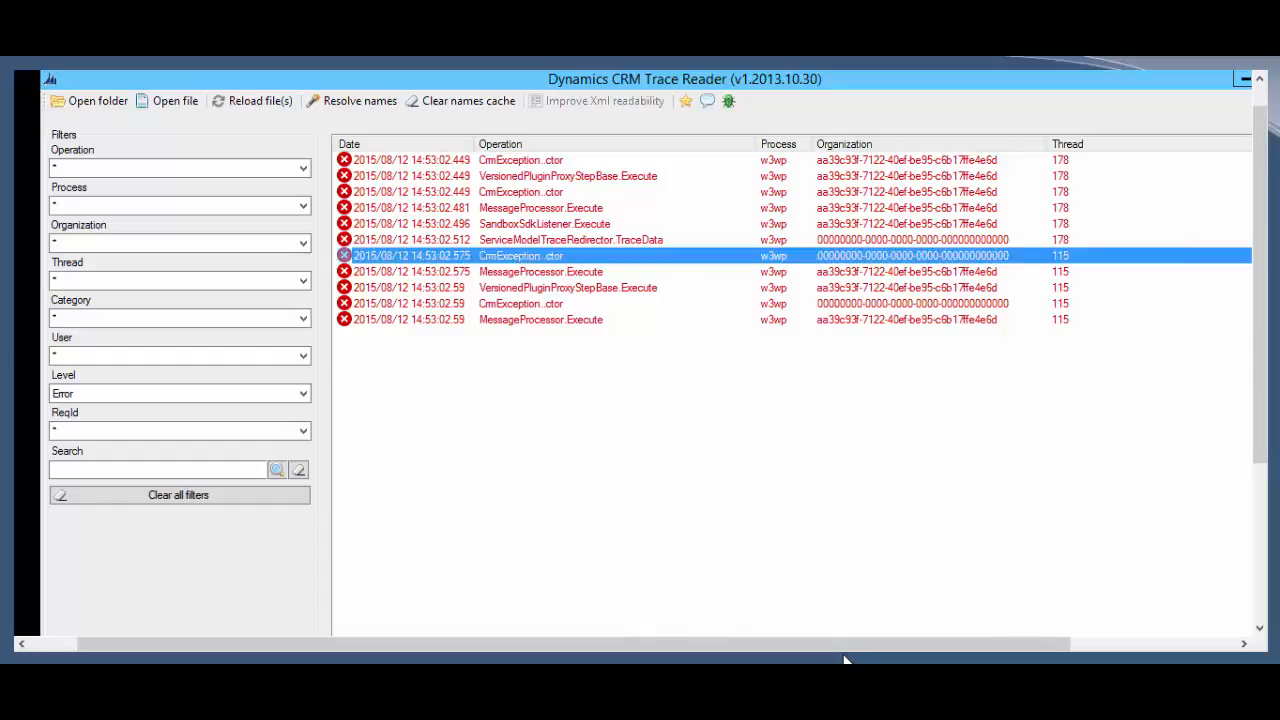
left_click(844, 657)
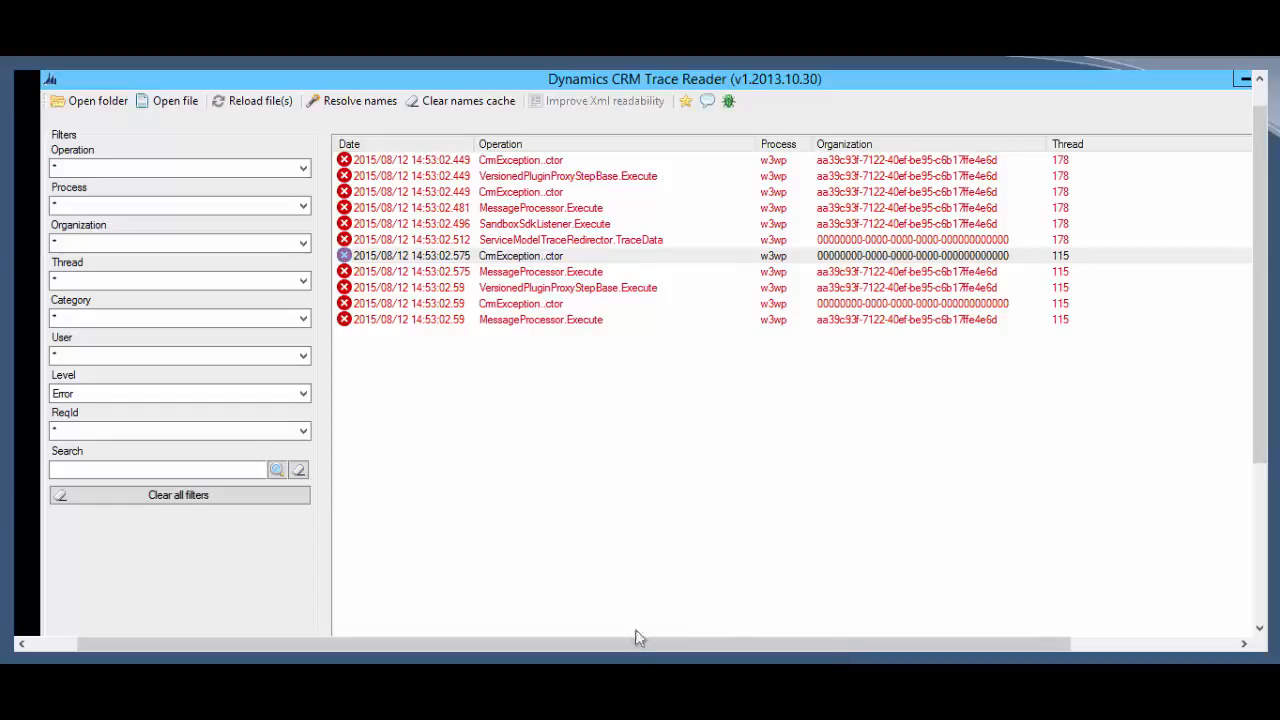
left_click_drag(1258, 420, 1258, 536)
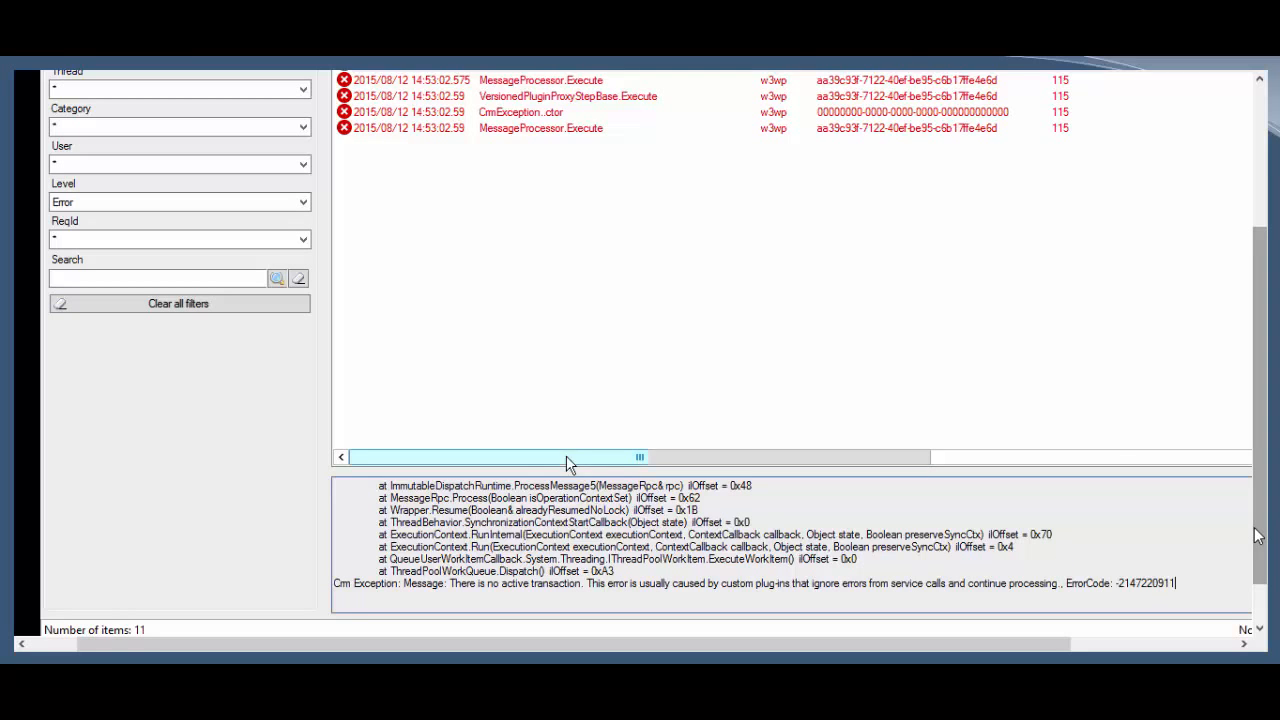
left_click_drag(566, 463, 529, 482)
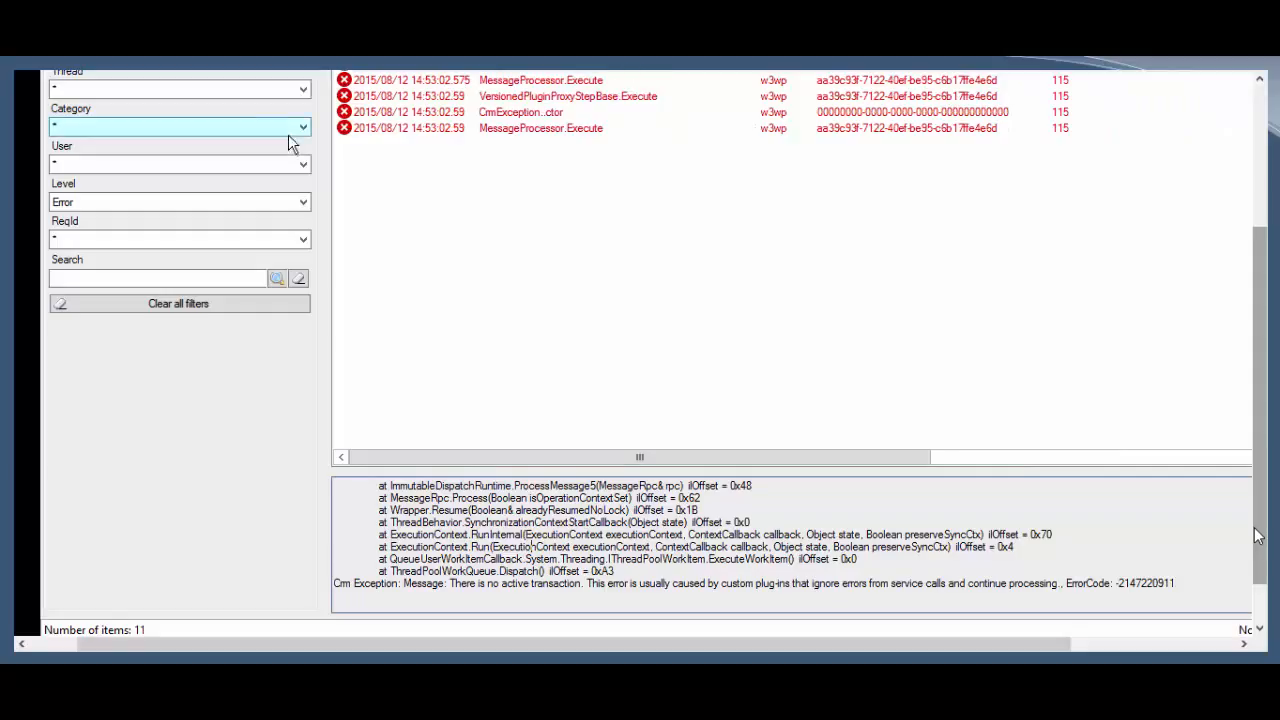
Step: Read the MessageProcessor.Execute failure message, then show the VersionedPluginProxyStepBase.Execute plug-in failure details
left_click(548, 82)
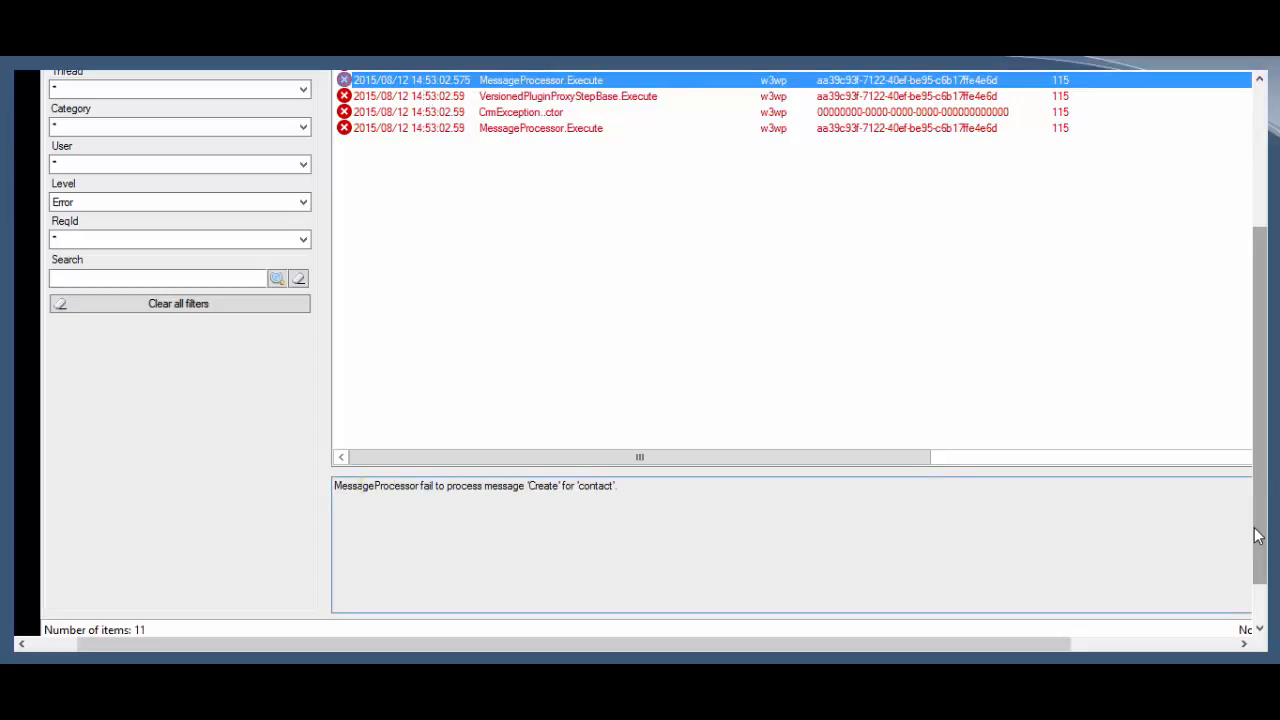
left_click_drag(358, 486, 618, 486)
left_click(618, 486)
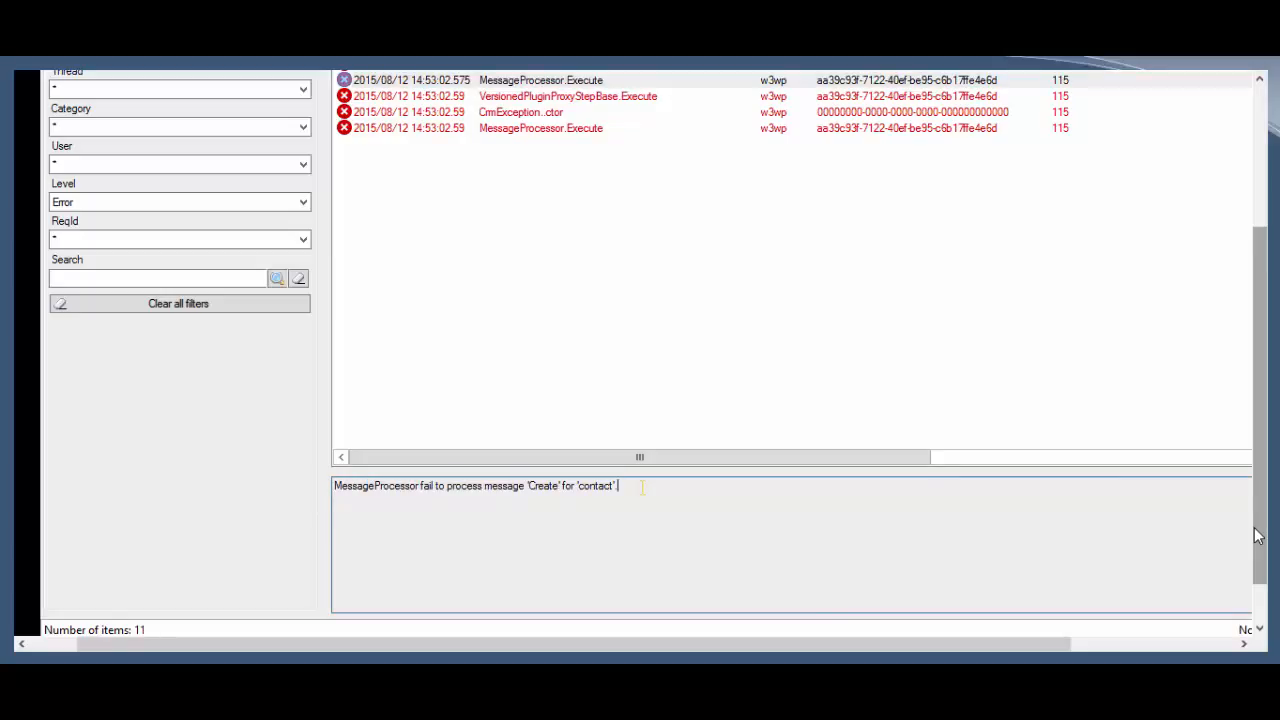
left_click(570, 100)
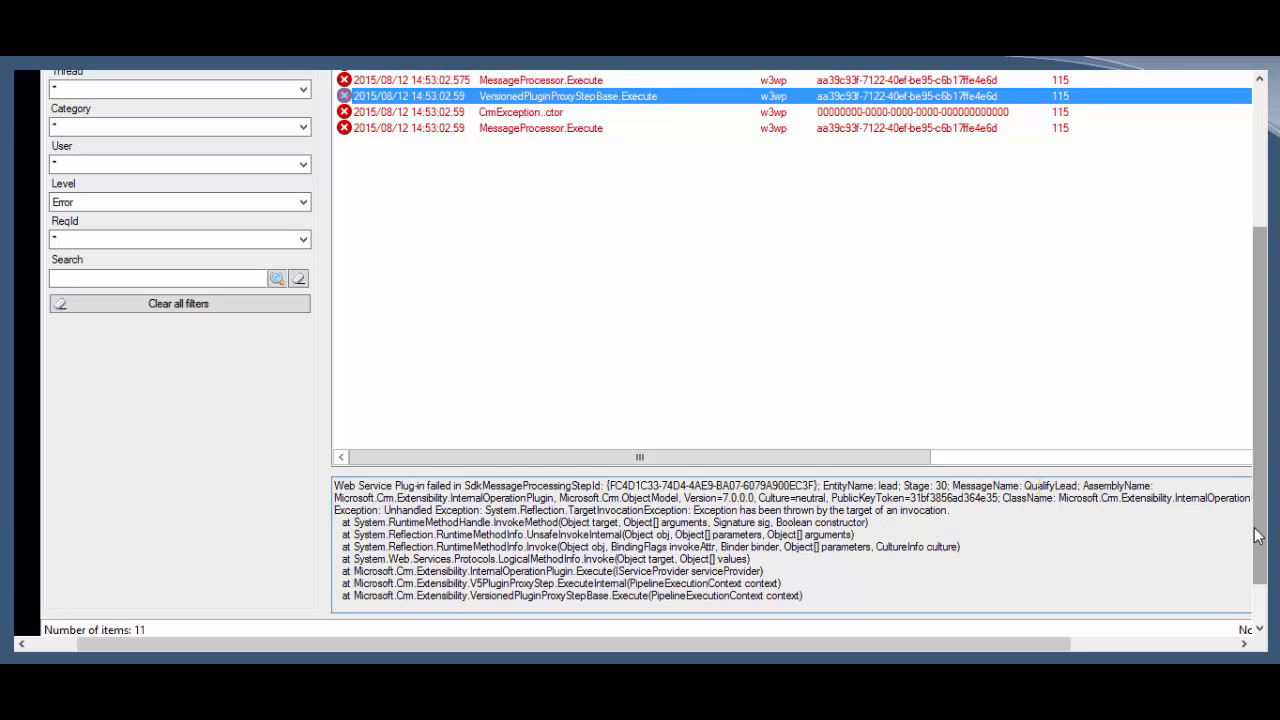
Step: Highlight QualifyLead as the failing message and read the CrmException..ctor stack trace
left_click_drag(1024, 485, 1078, 487)
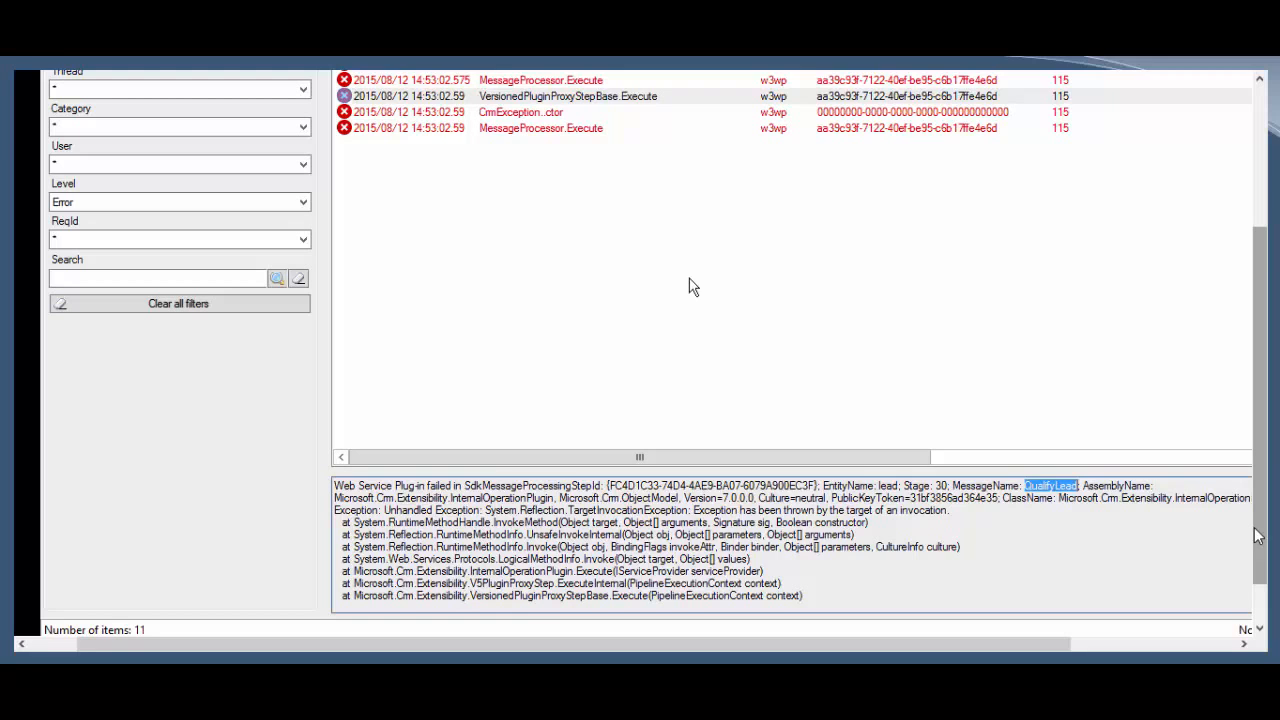
left_click(552, 115)
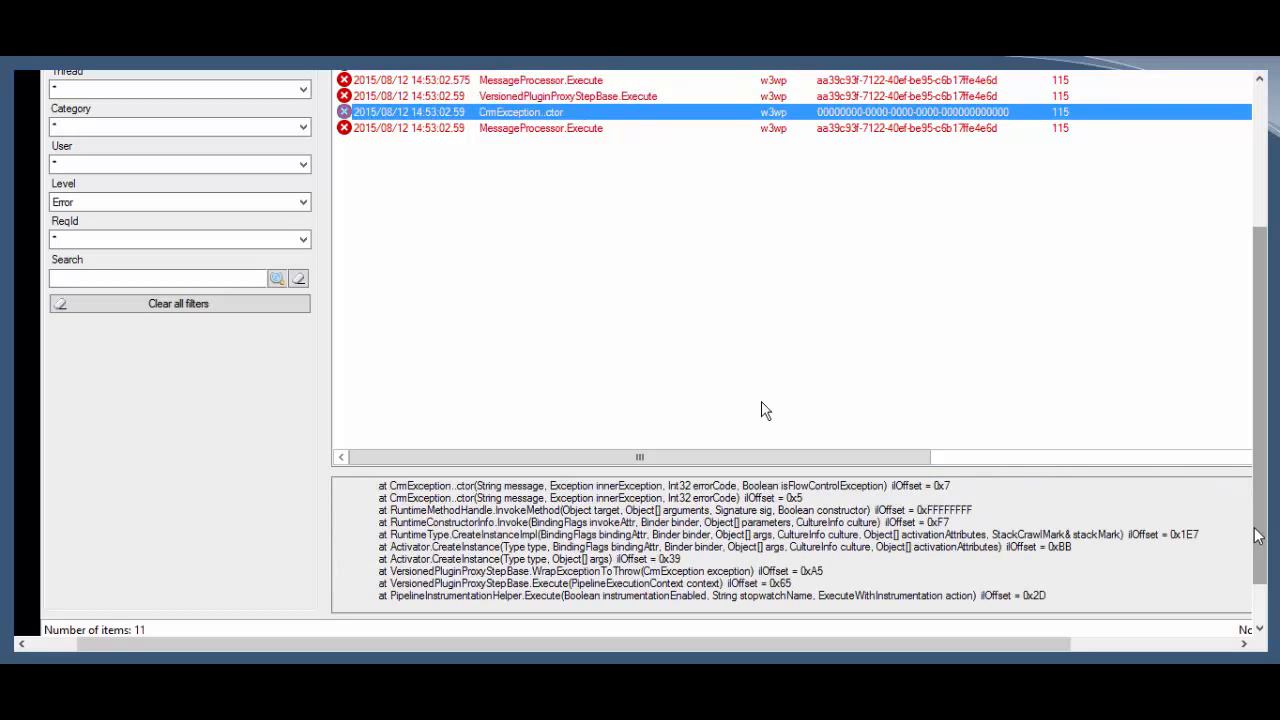
scroll(1258, 537, "down", 5)
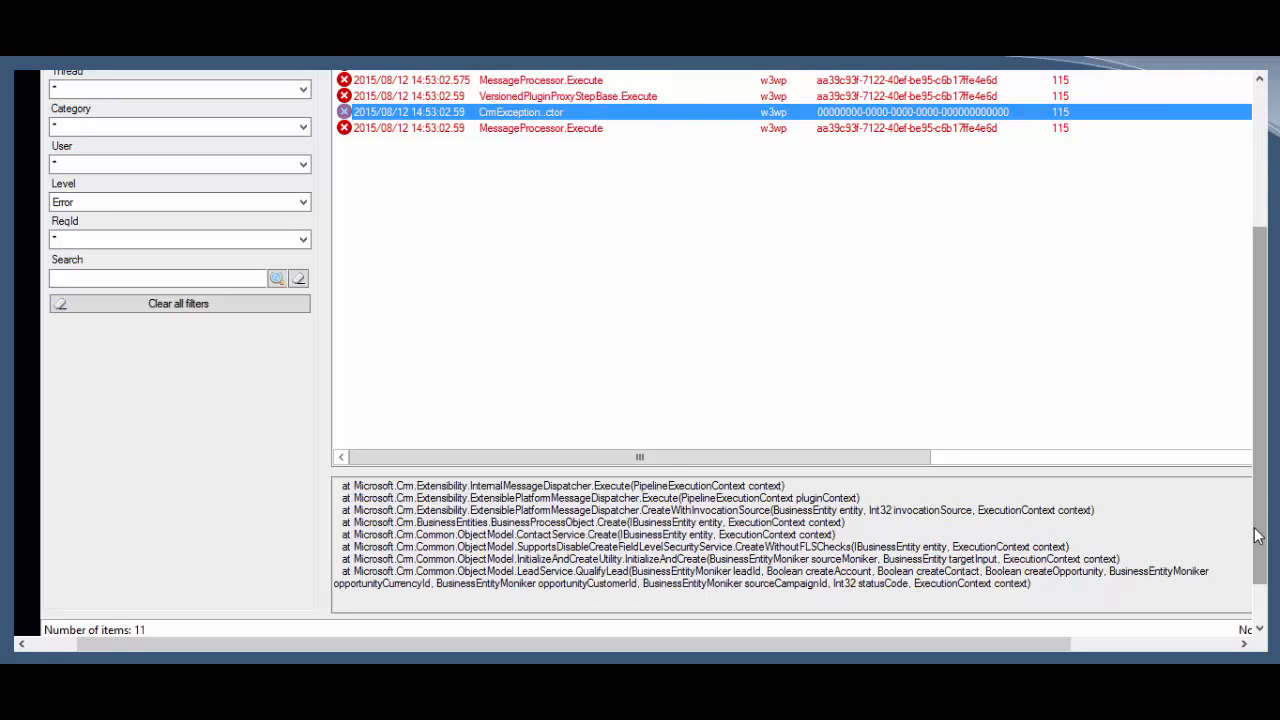
scroll(1258, 537, "down", 4)
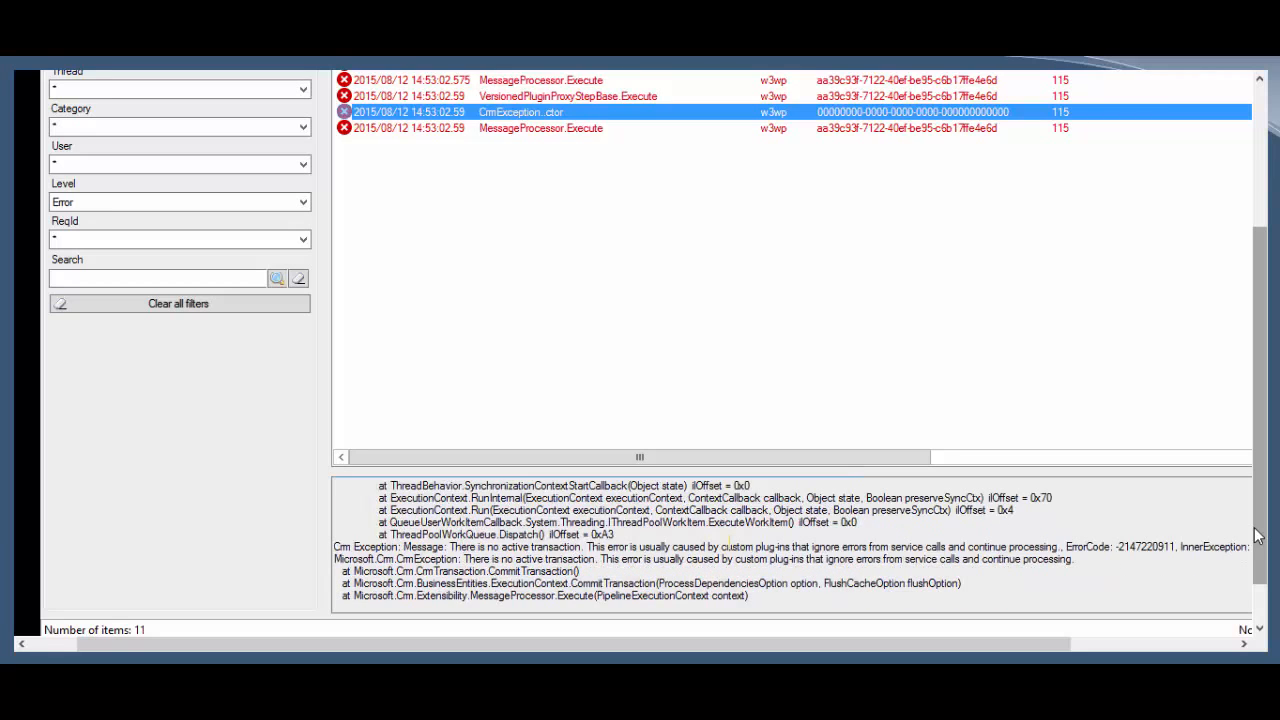
left_click_drag(448, 547, 679, 538)
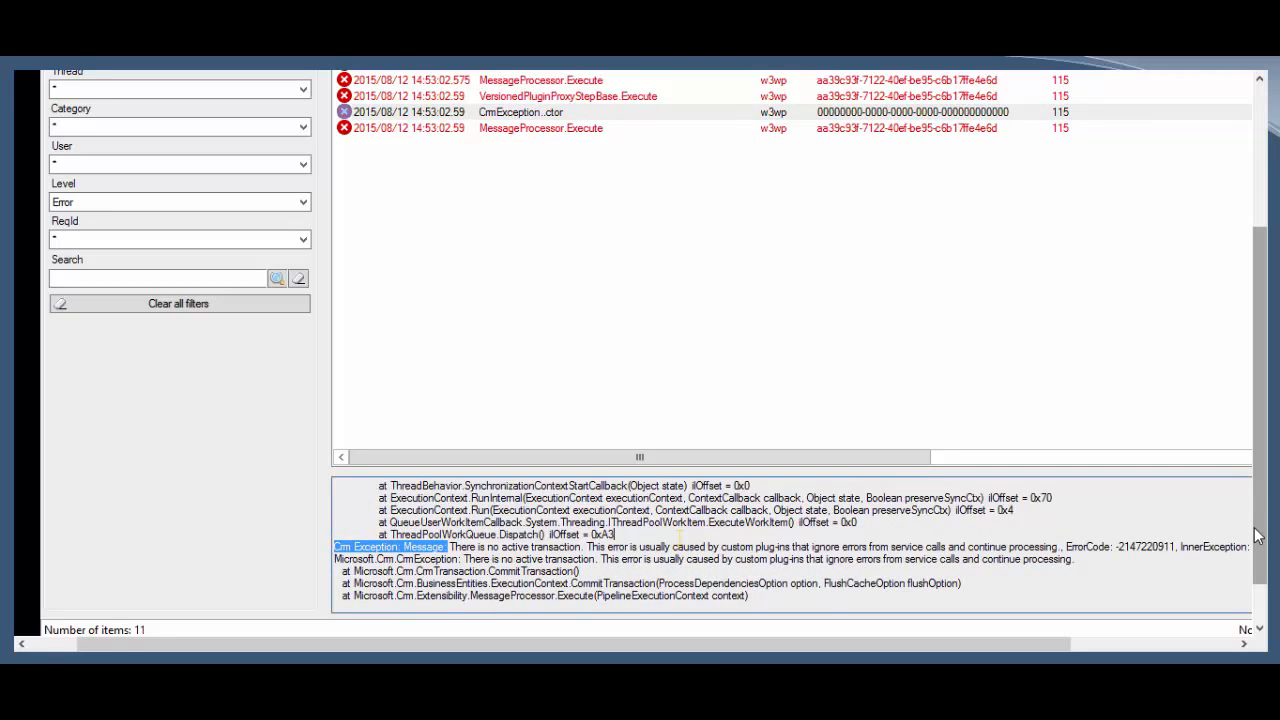
Step: Review the QualifyLead MessageProcessor.Execute error, then open the FaultException entry's details
left_click(490, 130)
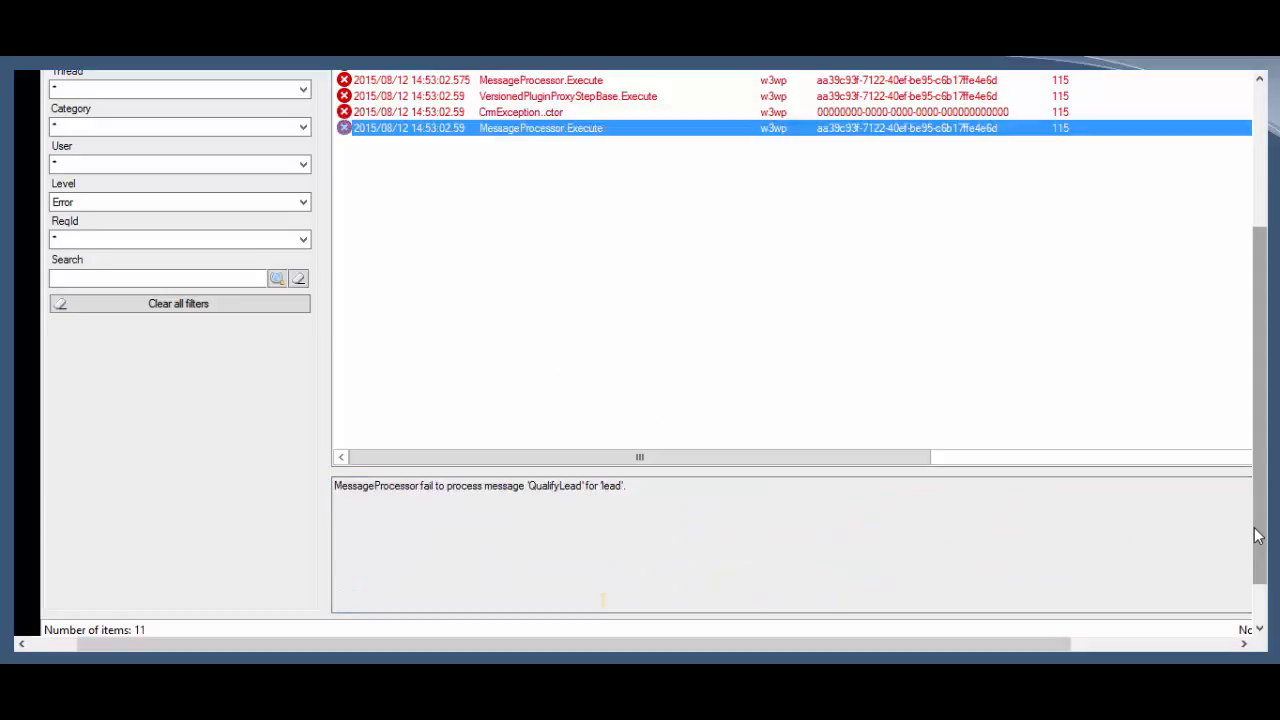
left_click_drag(421, 486, 453, 486)
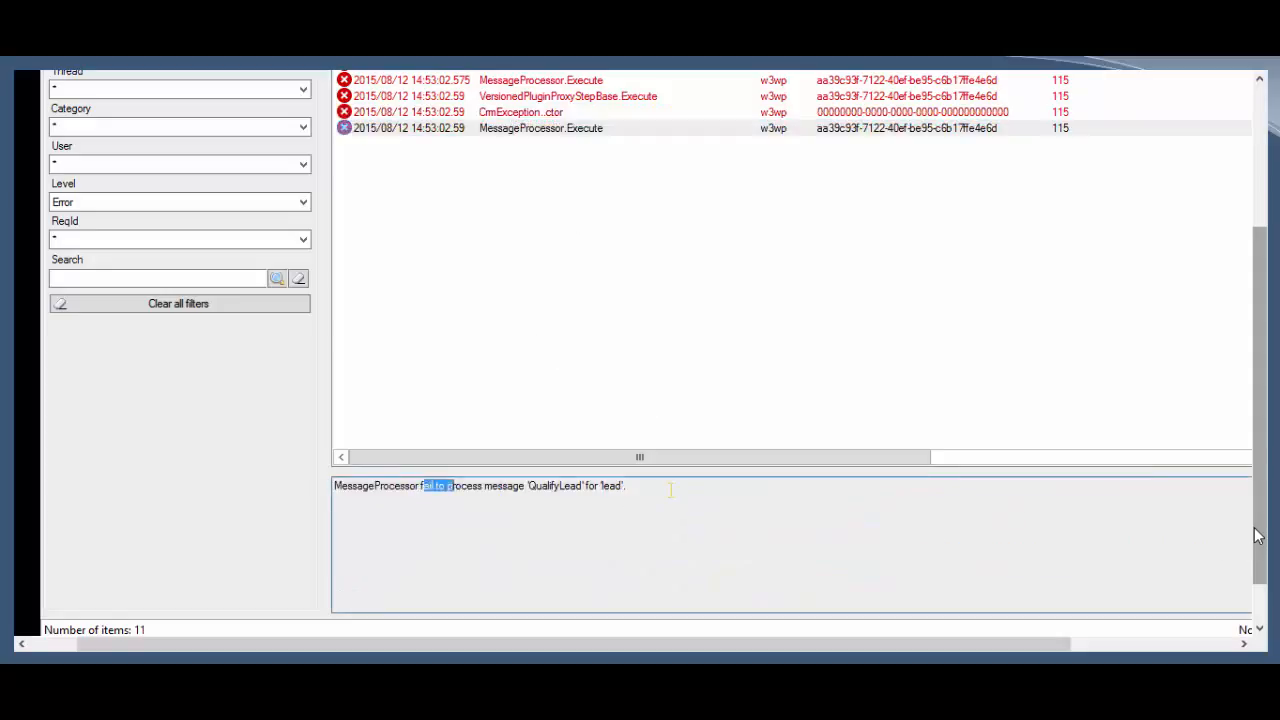
left_click(671, 490)
left_click(560, 72)
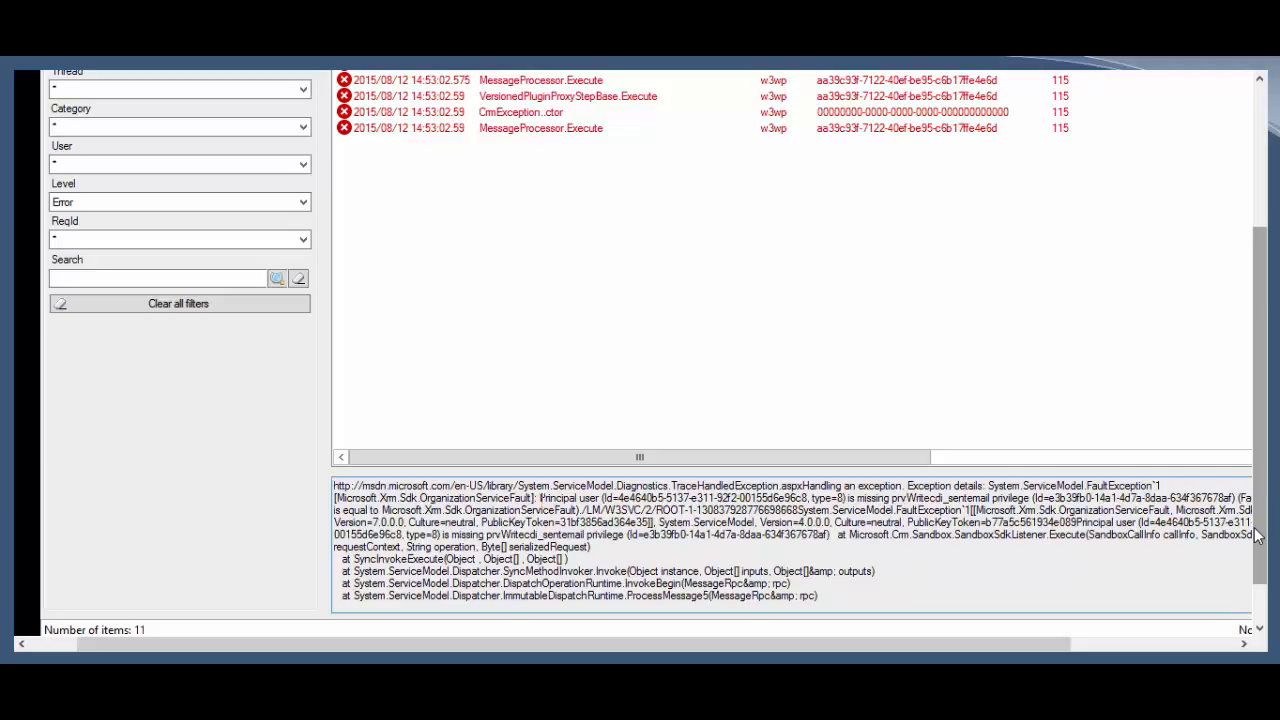
key("shift+Right")
key("shift+Right")
key("shift+Right")
key("shift+Right")
key("shift+Right")
key("shift+Right")
key("shift+Right")
key("shift+Right")
key("shift+Right")
key("shift+Right")
key("shift+Right")
key("shift+Right")
key("shift+Right")
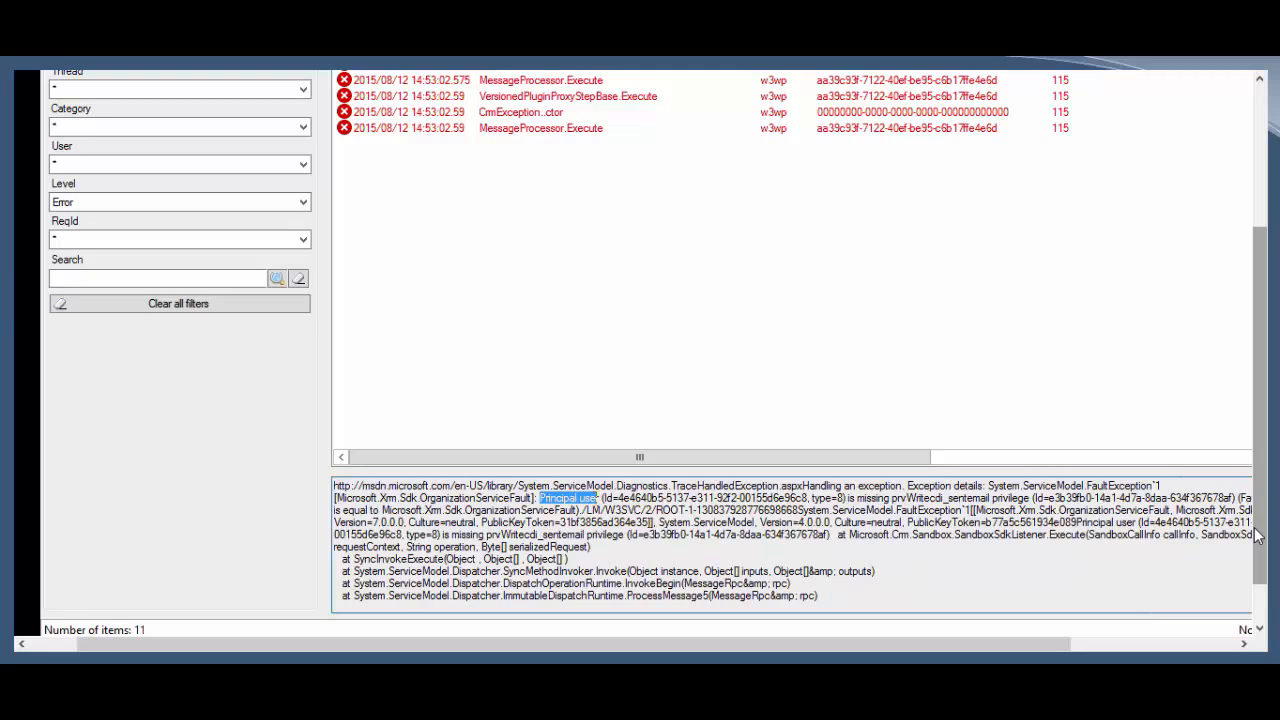
left_click_drag(597, 498, 1032, 497)
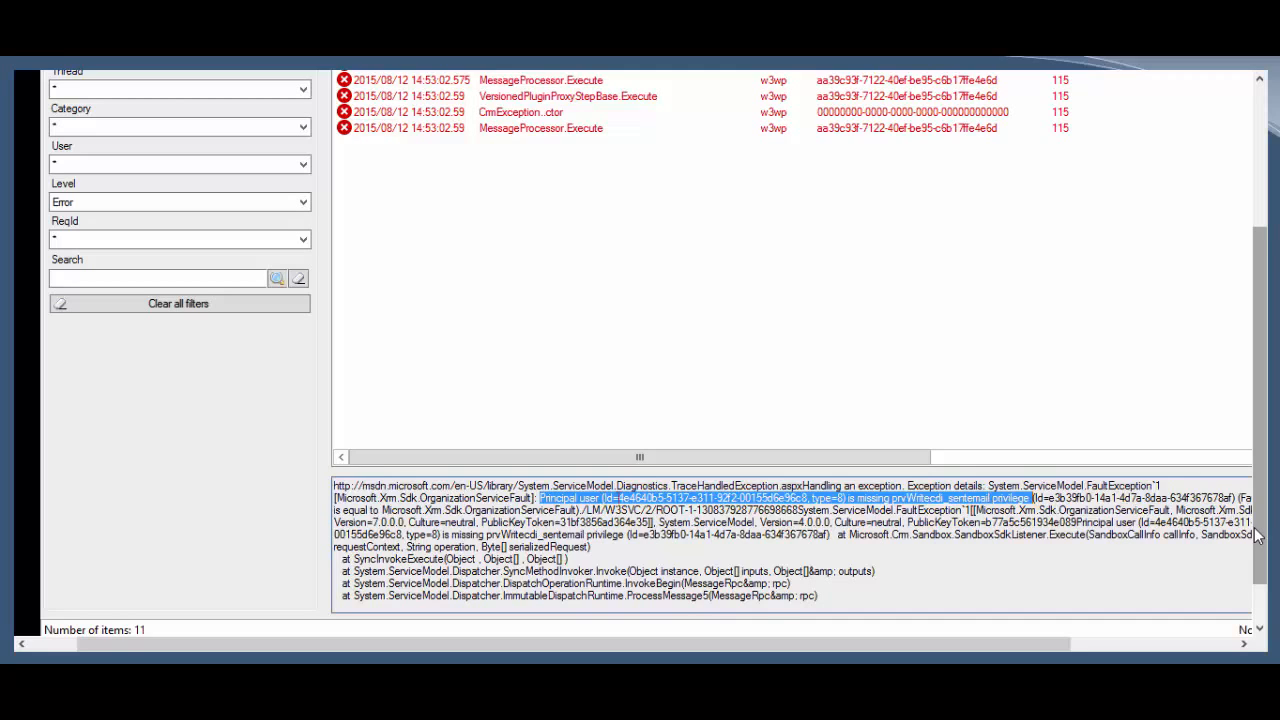
left_click(617, 497)
key("shift+Left")
key("shift+Left")
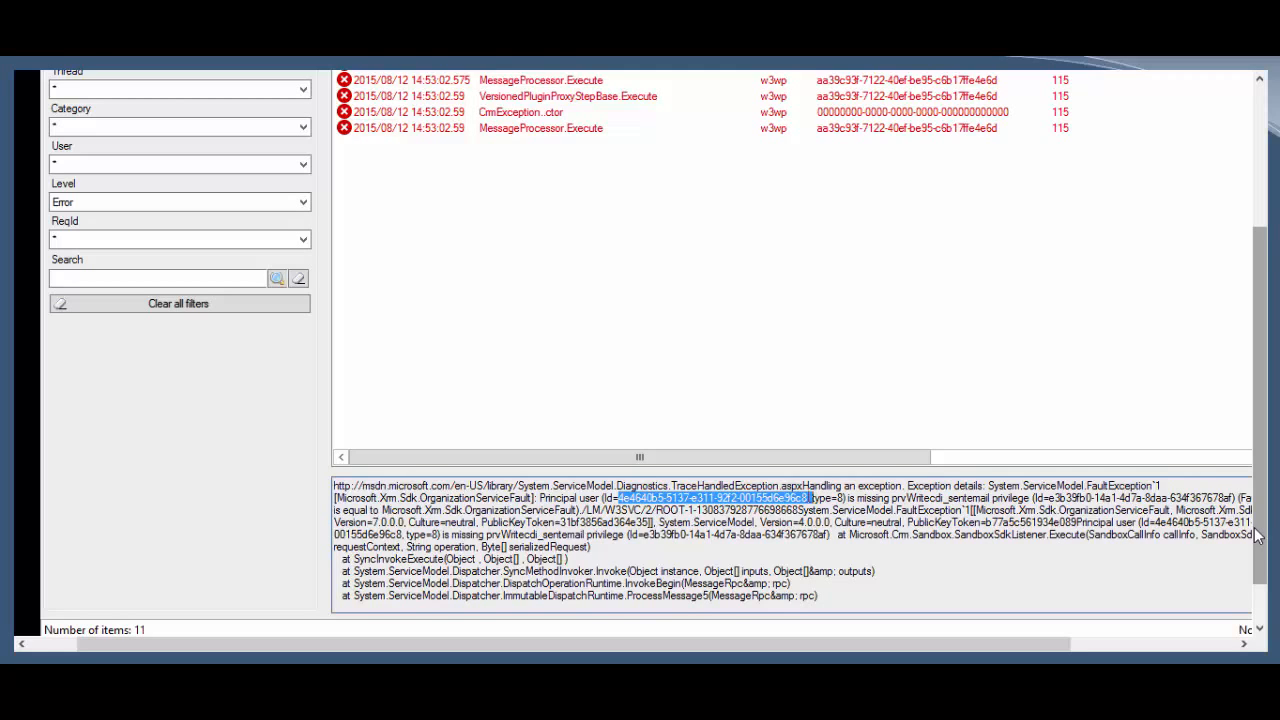
key("shift+Left")
left_click(614, 498)
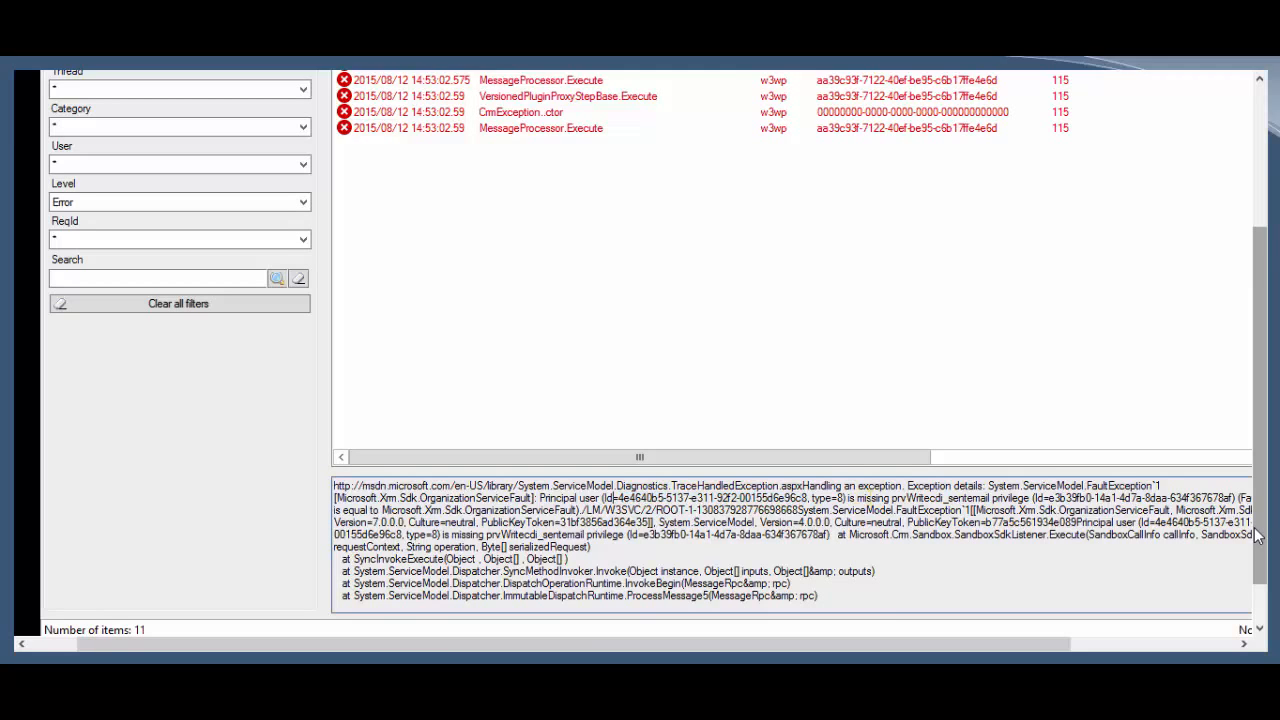
double_click(874, 498)
left_click_drag(893, 498, 989, 498)
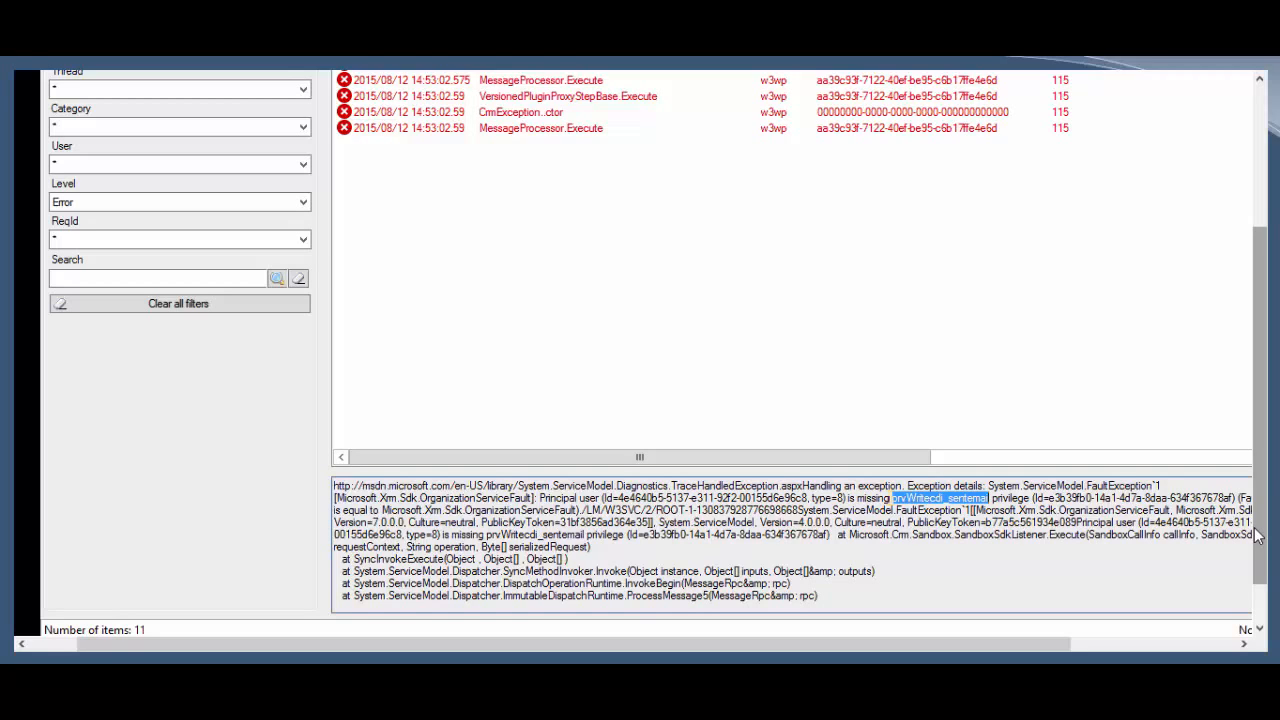
left_click(891, 498)
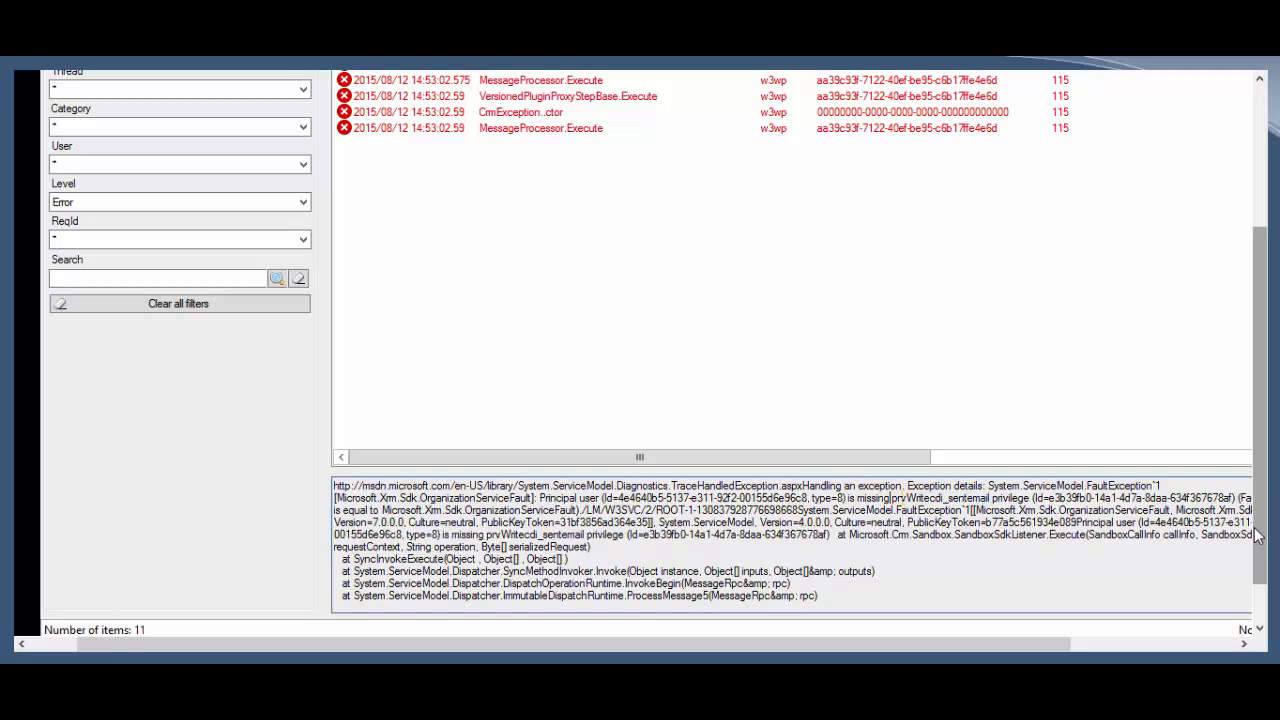
left_click_drag(906, 498, 992, 498)
left_click(933, 498)
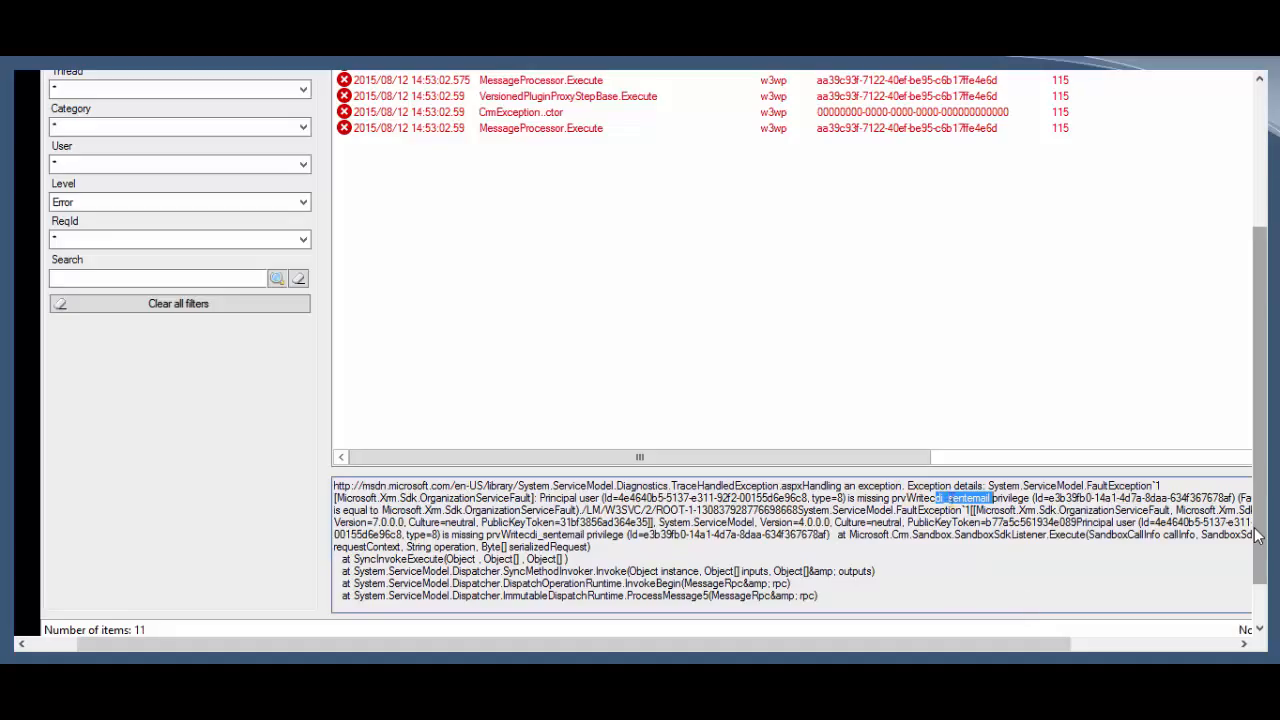
Step: Highlight the missing sentemail privilege and the no-active-transaction error in the exception details
left_click_drag(948, 498, 991, 499)
left_click(1031, 498)
scroll(1257, 537, "down", 3)
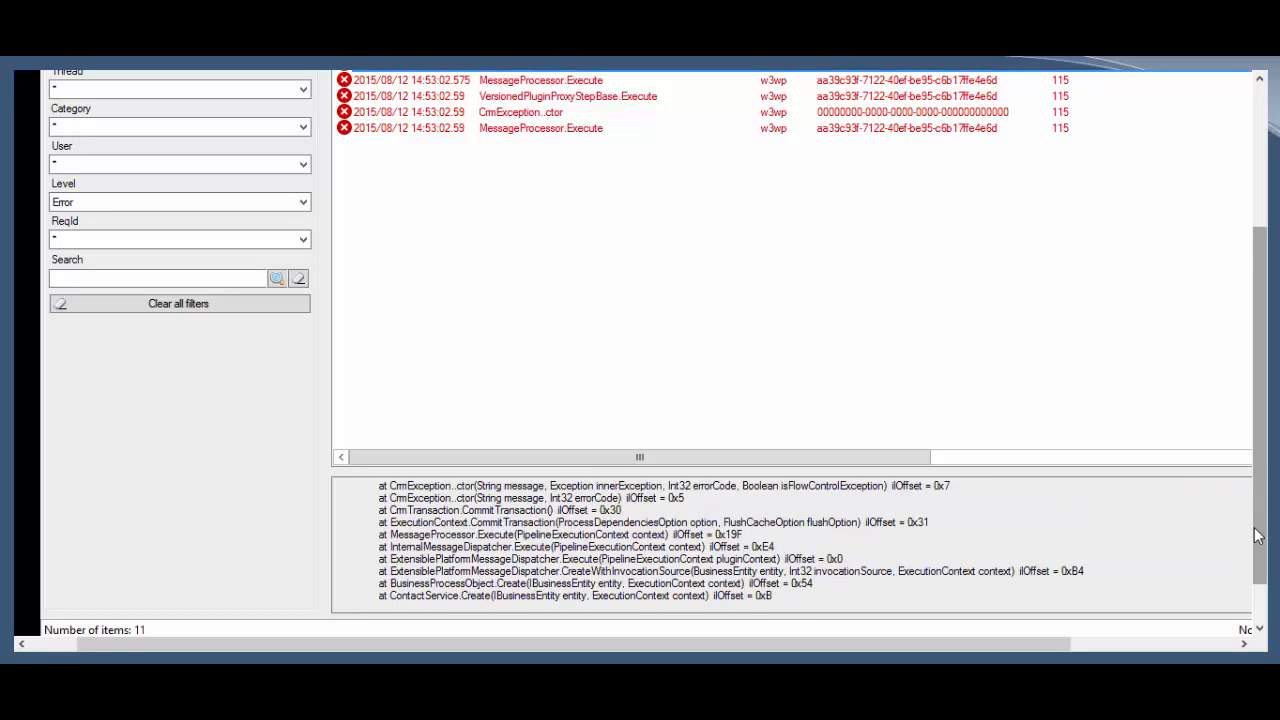
scroll(1257, 537, "down", 8)
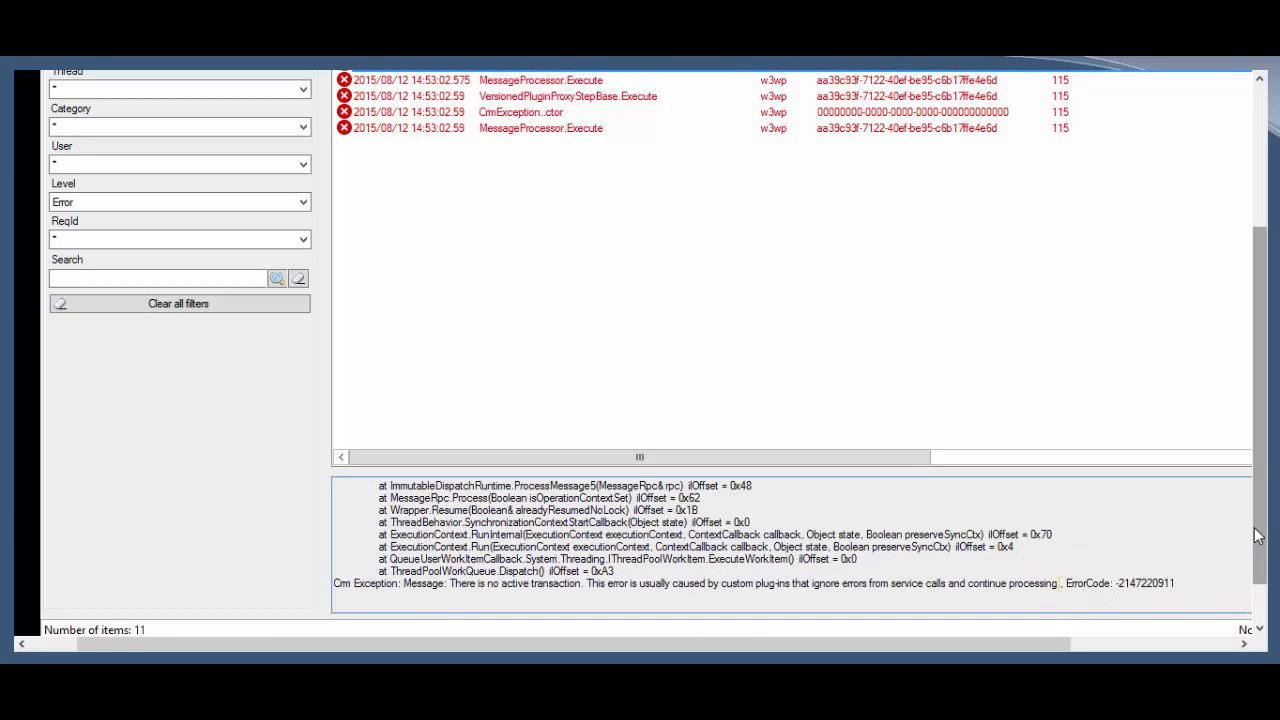
left_click_drag(1059, 584, 450, 584)
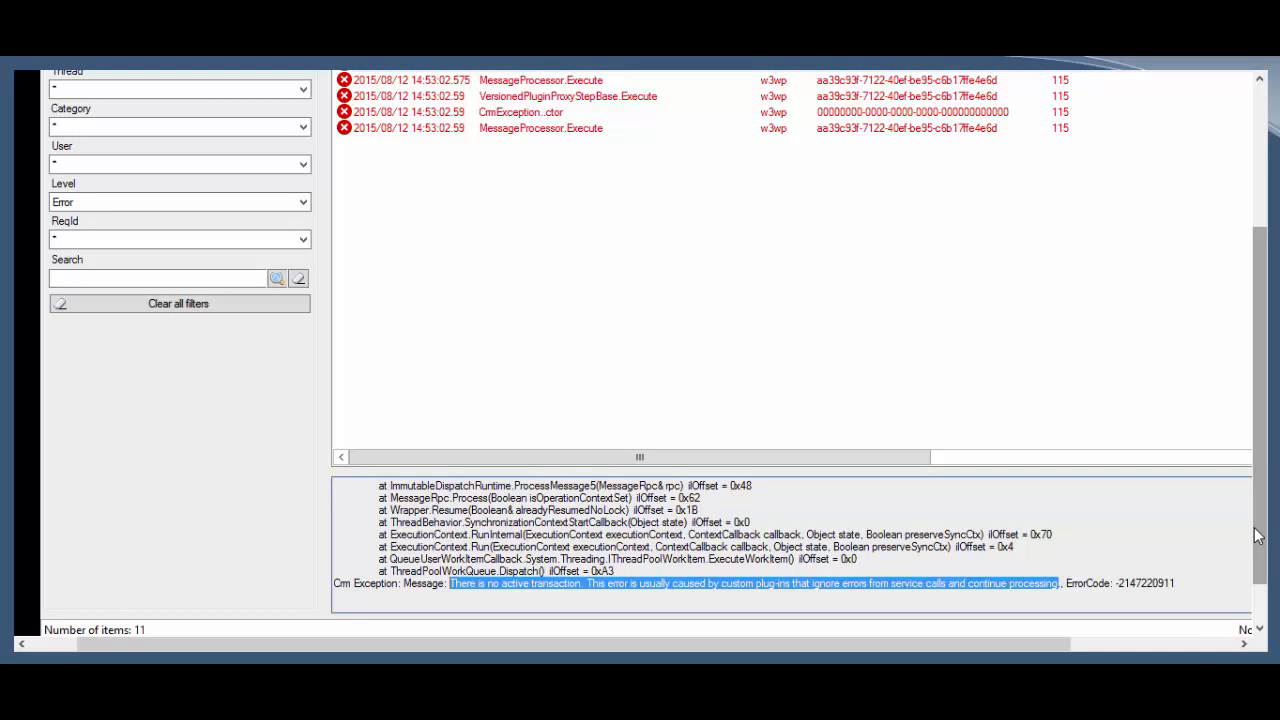
left_click(540, 74)
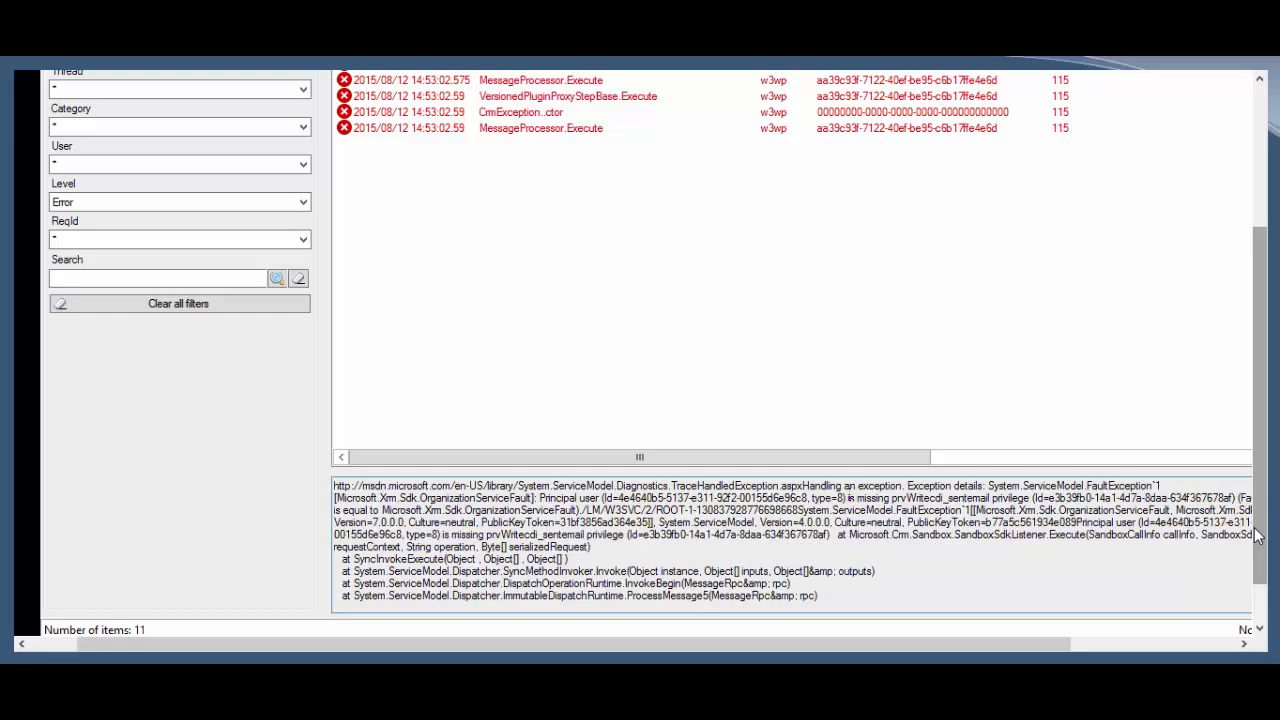
left_click_drag(581, 498, 1028, 498)
left_click(1030, 498)
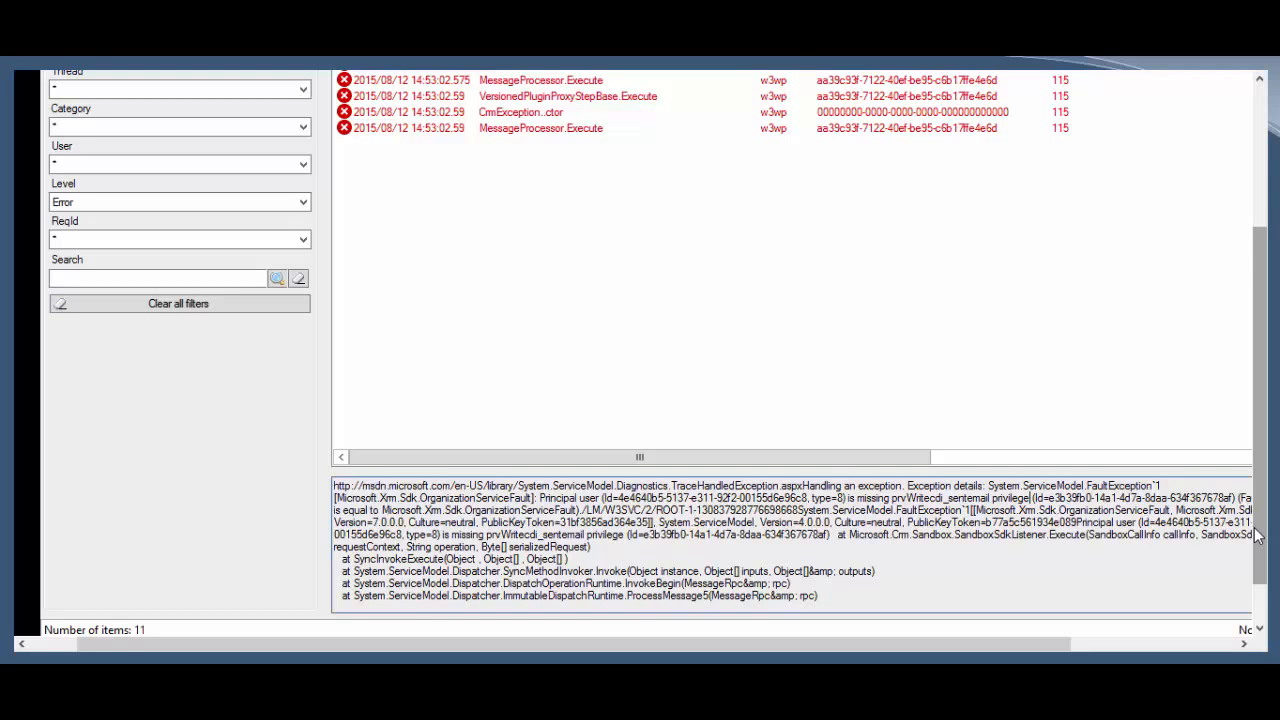
left_click_drag(1258, 537, 1260, 447)
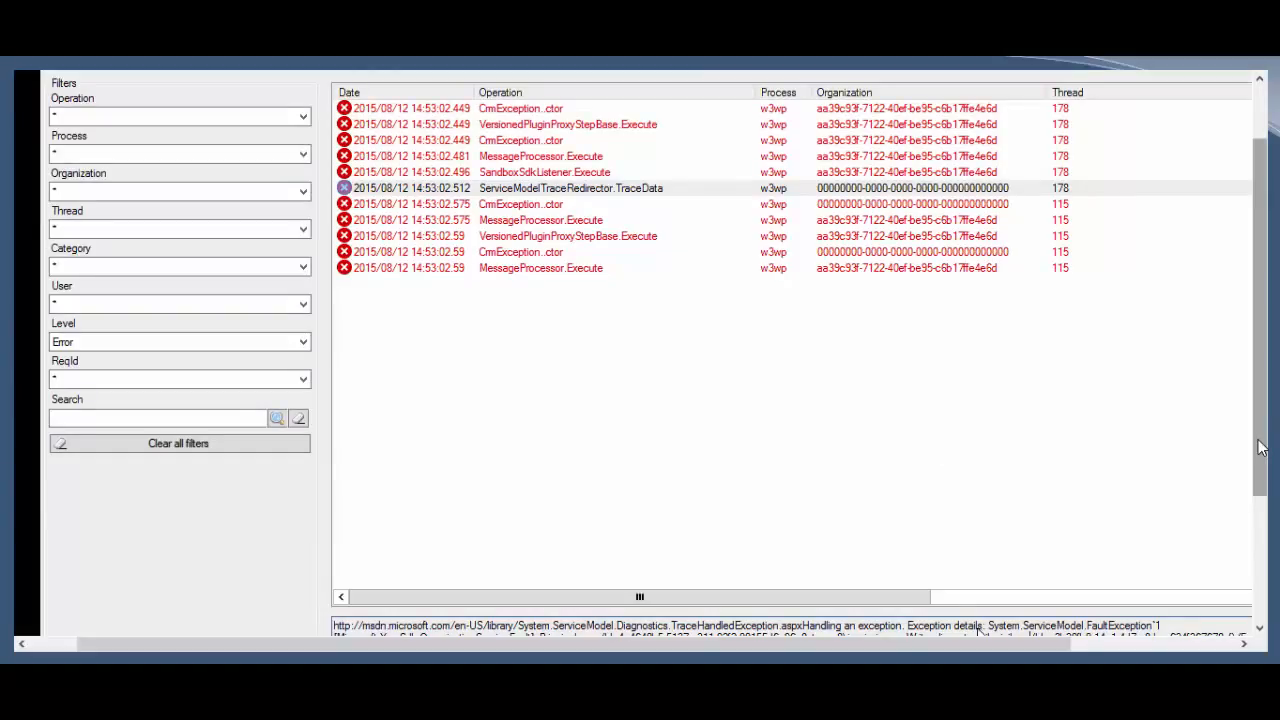
mouse_move(966, 633)
left_mouse_down()
mouse_move(1000, 633)
mouse_move(924, 633)
left_mouse_up()
scroll(1260, 449, "down", 1)
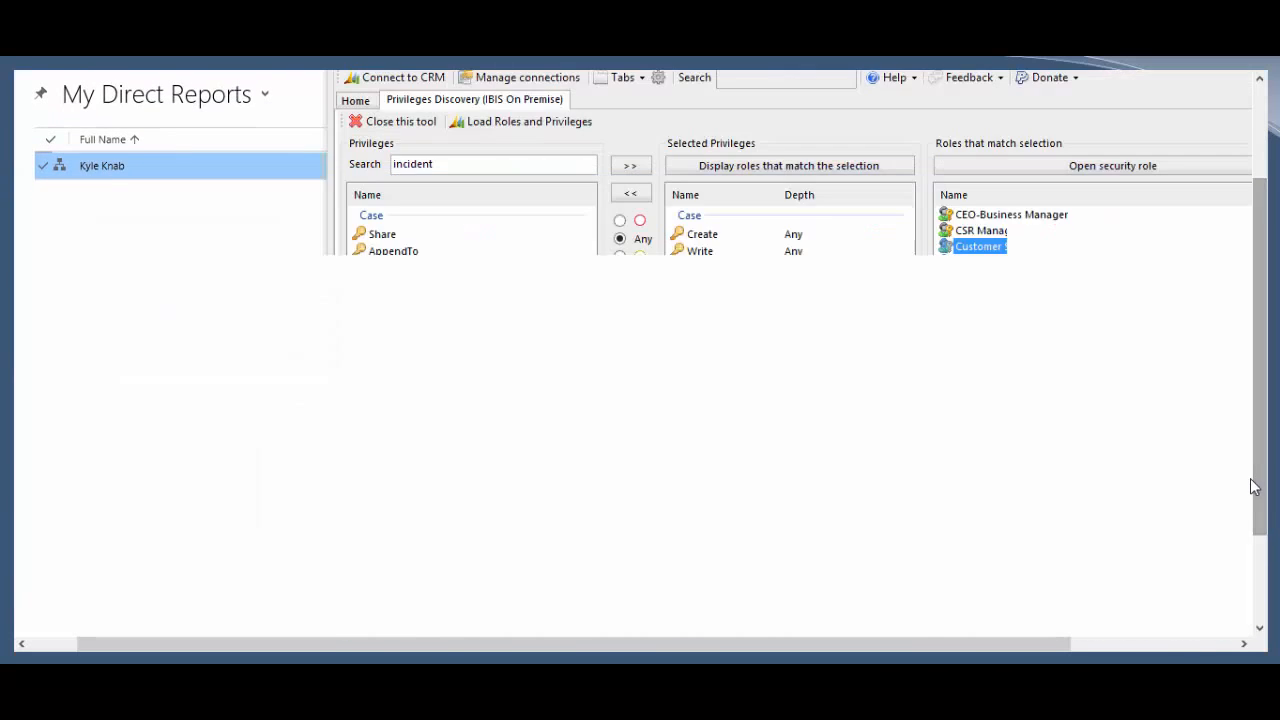
left_click_drag(1257, 467, 1275, 440)
Step: Search privileges for 'sent', drop the four Case privileges, and add Sent Email Write
type("sent")
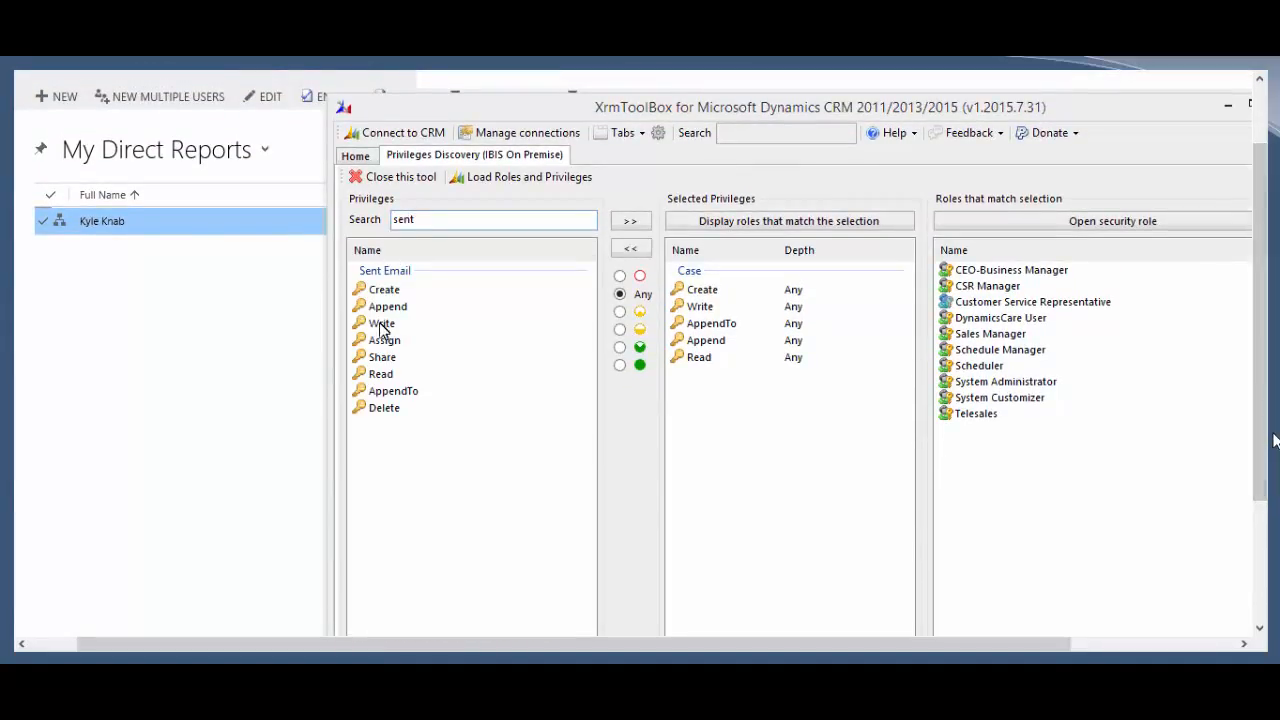
double_click(690, 294)
double_click(690, 294)
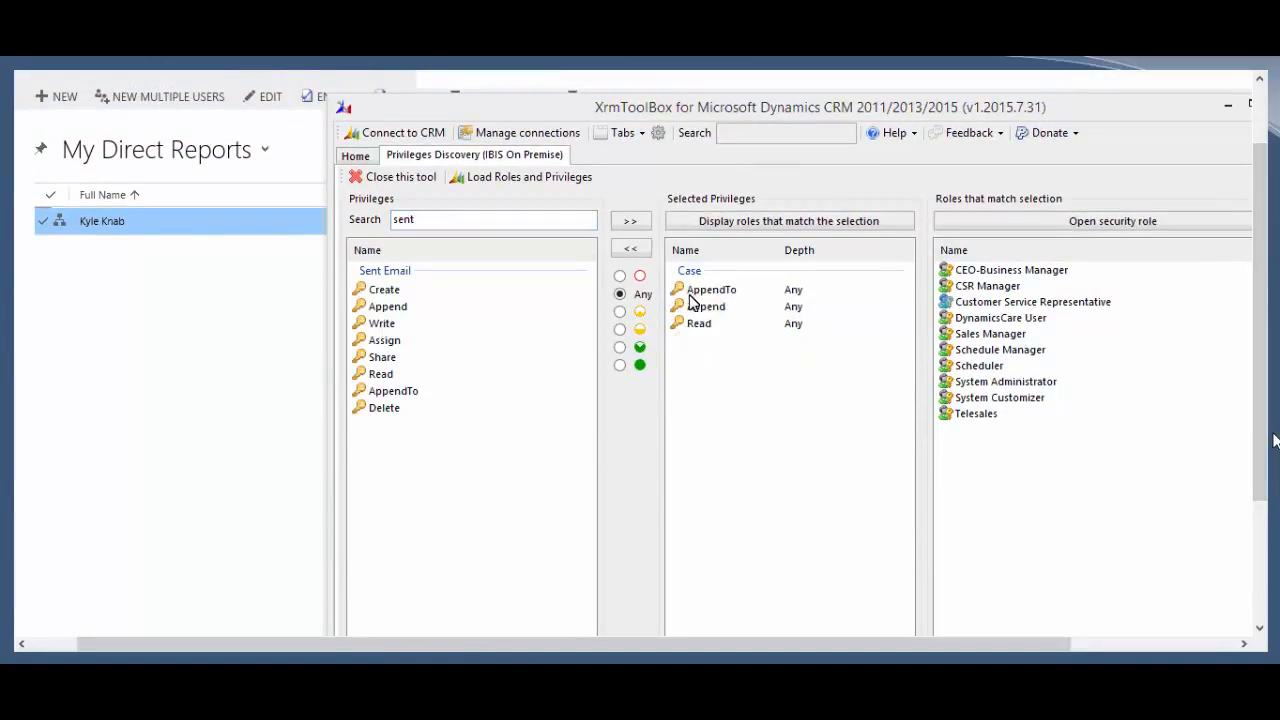
double_click(690, 292)
double_click(693, 290)
double_click(693, 290)
left_click(382, 323)
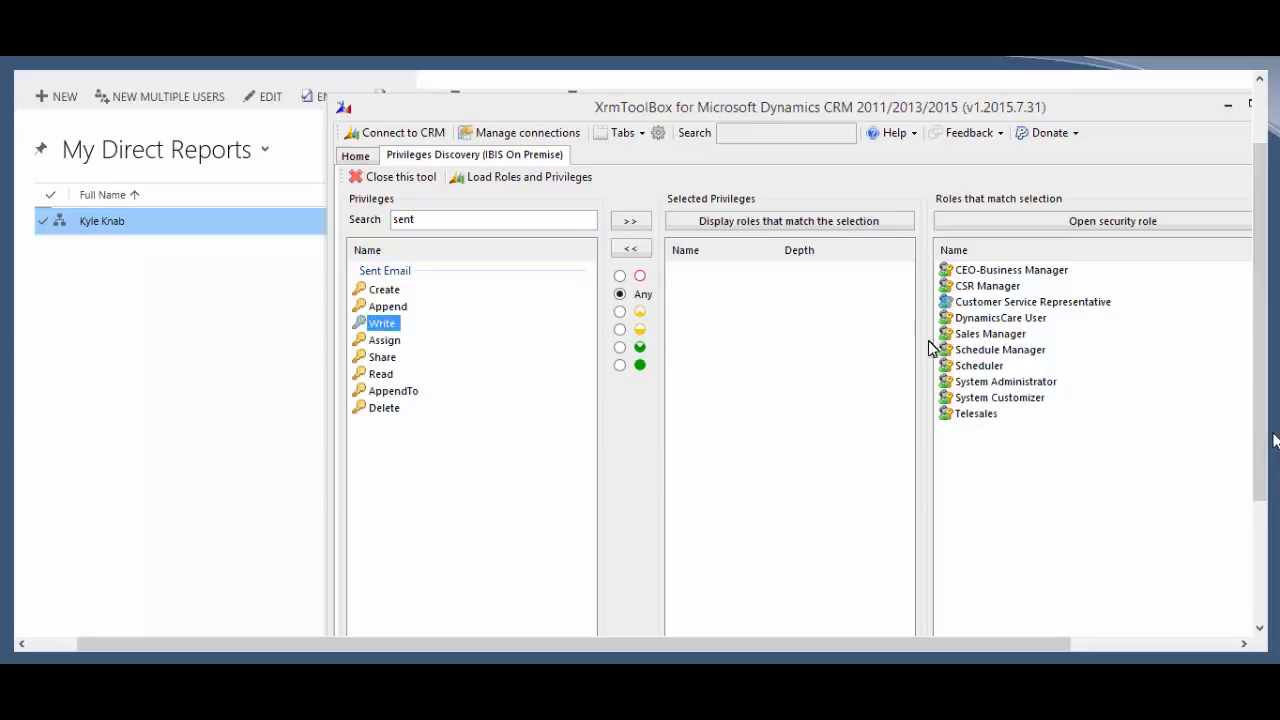
left_click(630, 220)
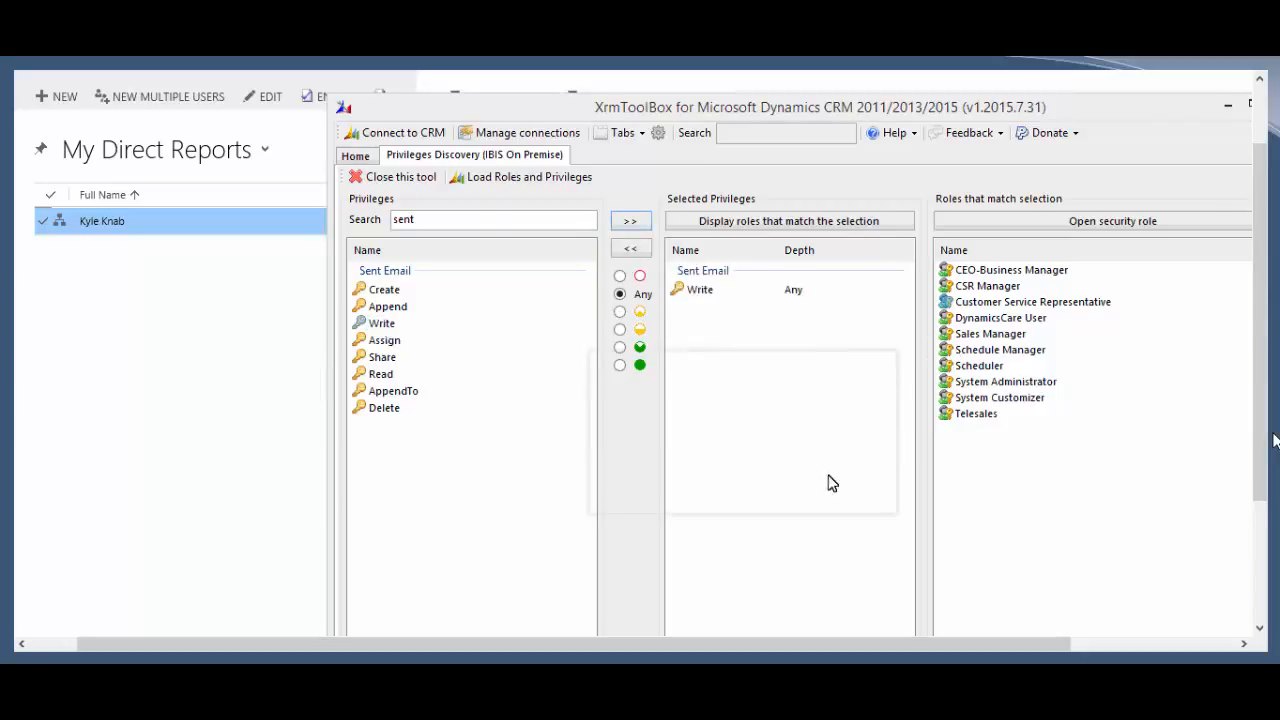
left_click(699, 289)
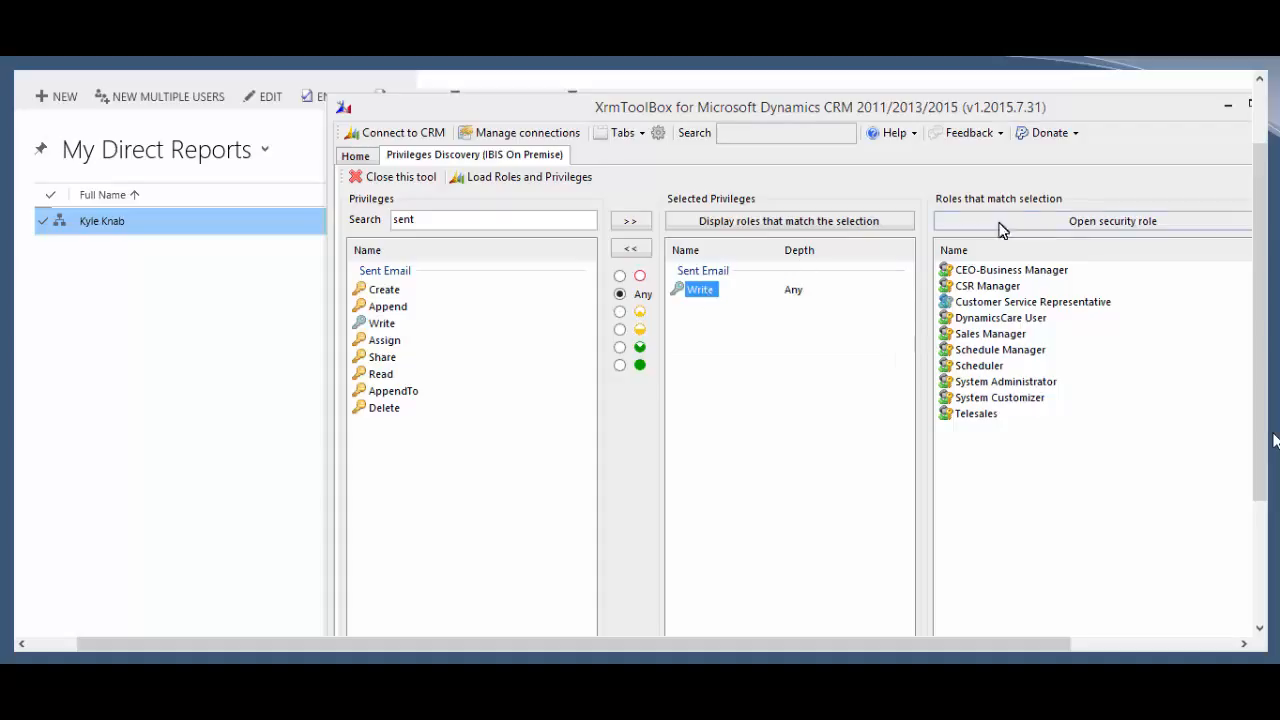
Step: Reload roles and privileges, re-add Sent Email Write, and display the roles that grant it
left_click(473, 177)
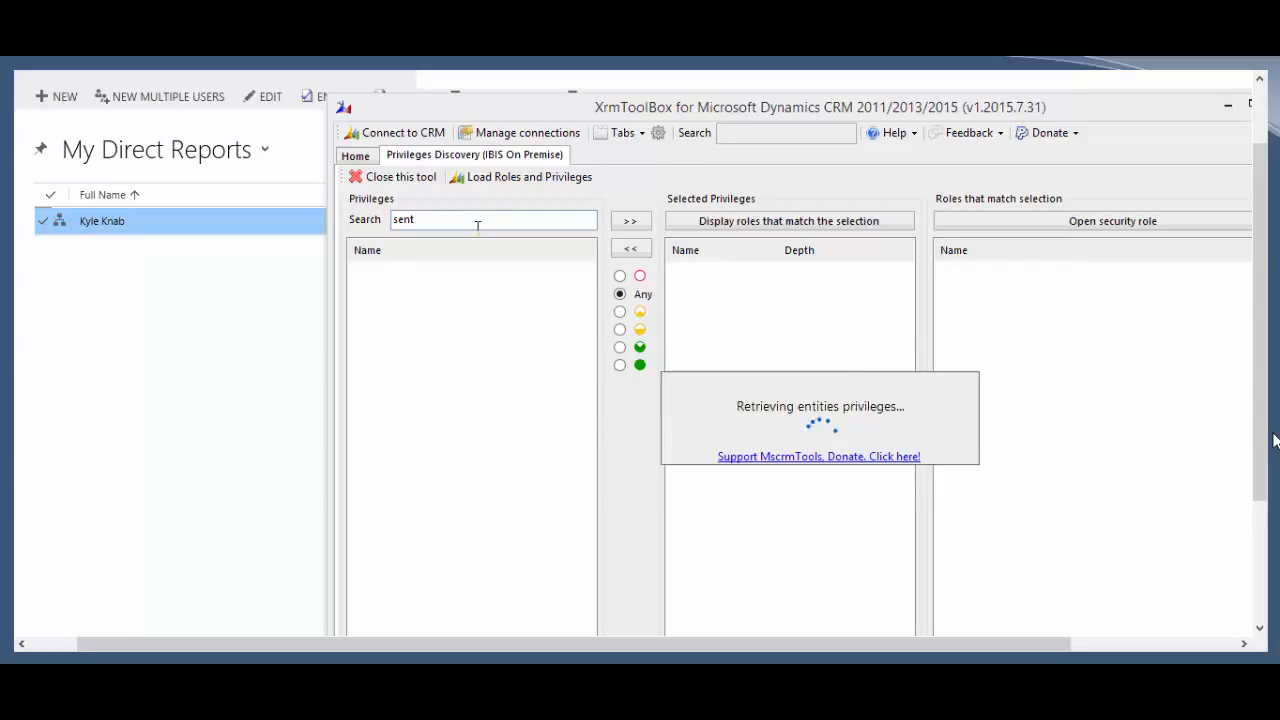
left_click(381, 328)
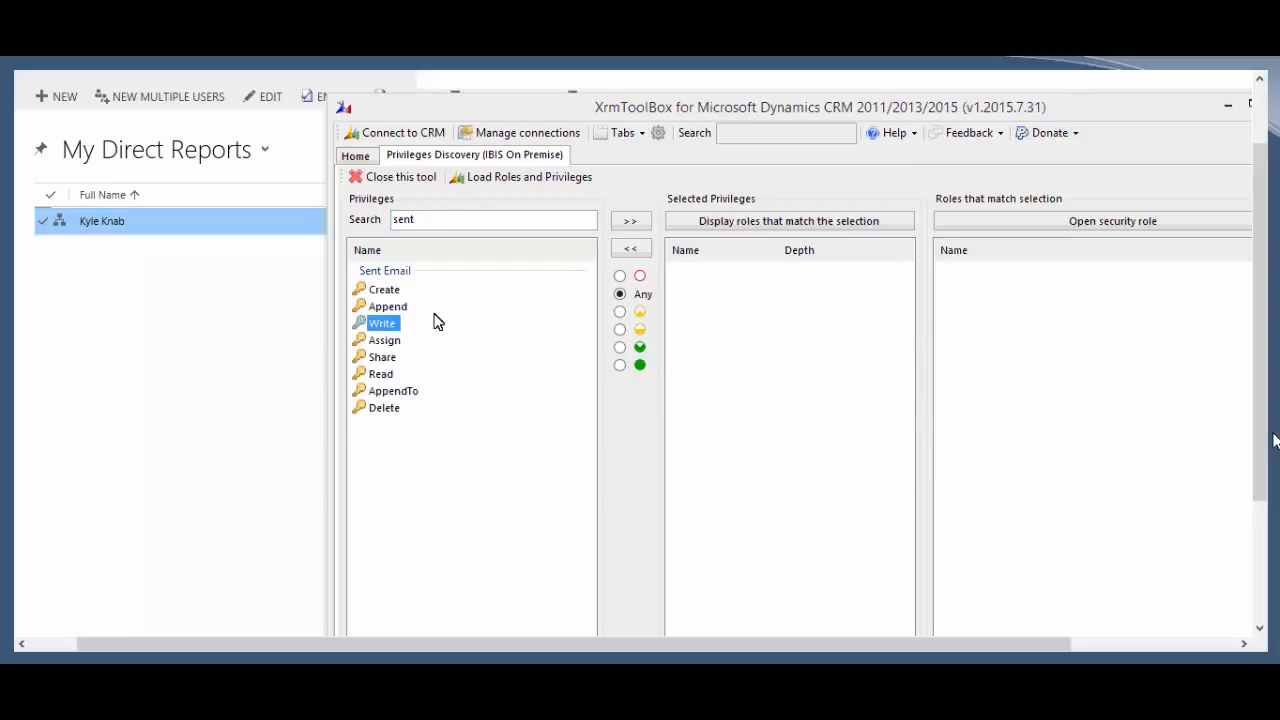
double_click(438, 322)
left_click(762, 226)
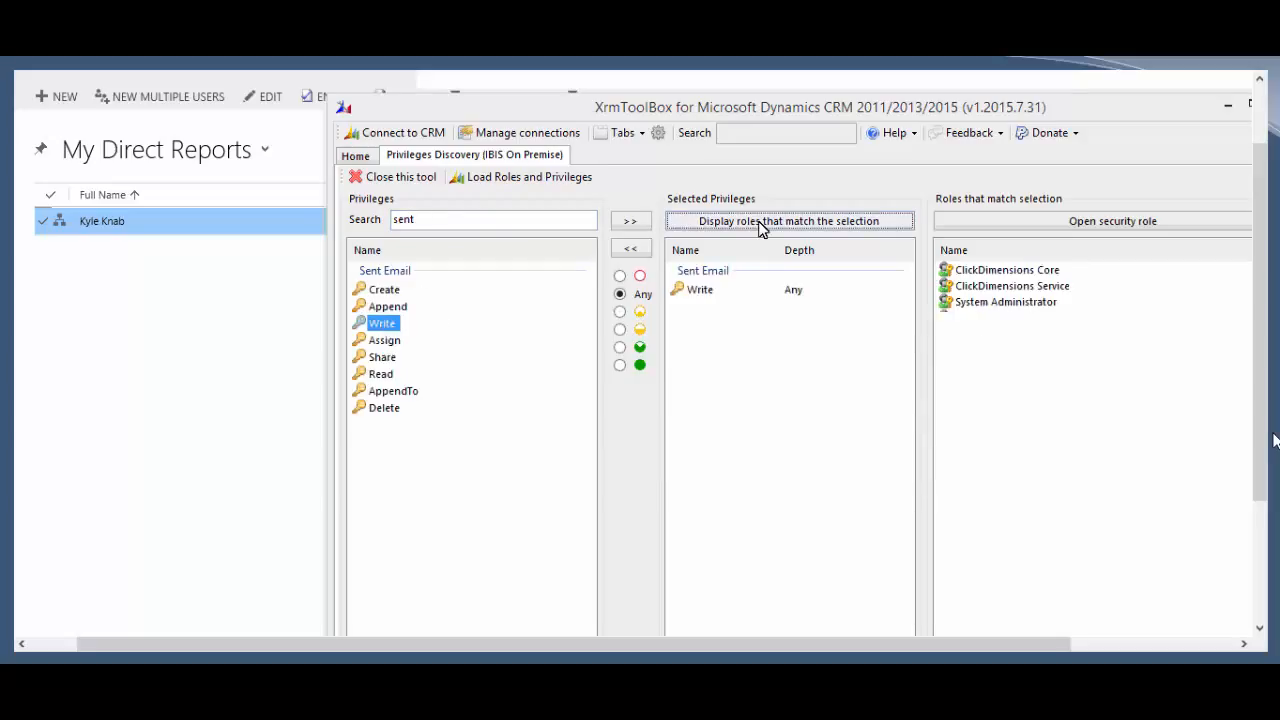
Step: Review the matching roles: ClickDimensions Core, ClickDimensions Service, System Administrator and System Customizer
left_click(1022, 270)
left_click(1018, 284)
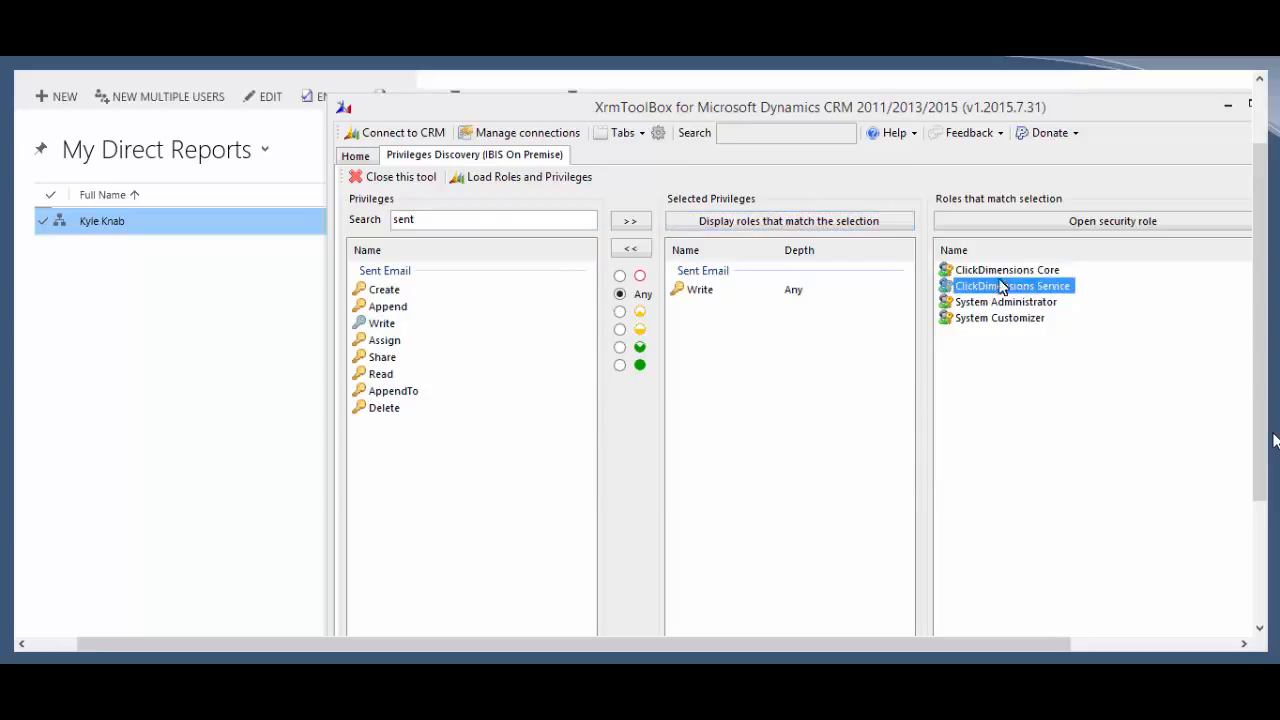
left_click(998, 272)
left_click(999, 287)
left_click(1008, 306)
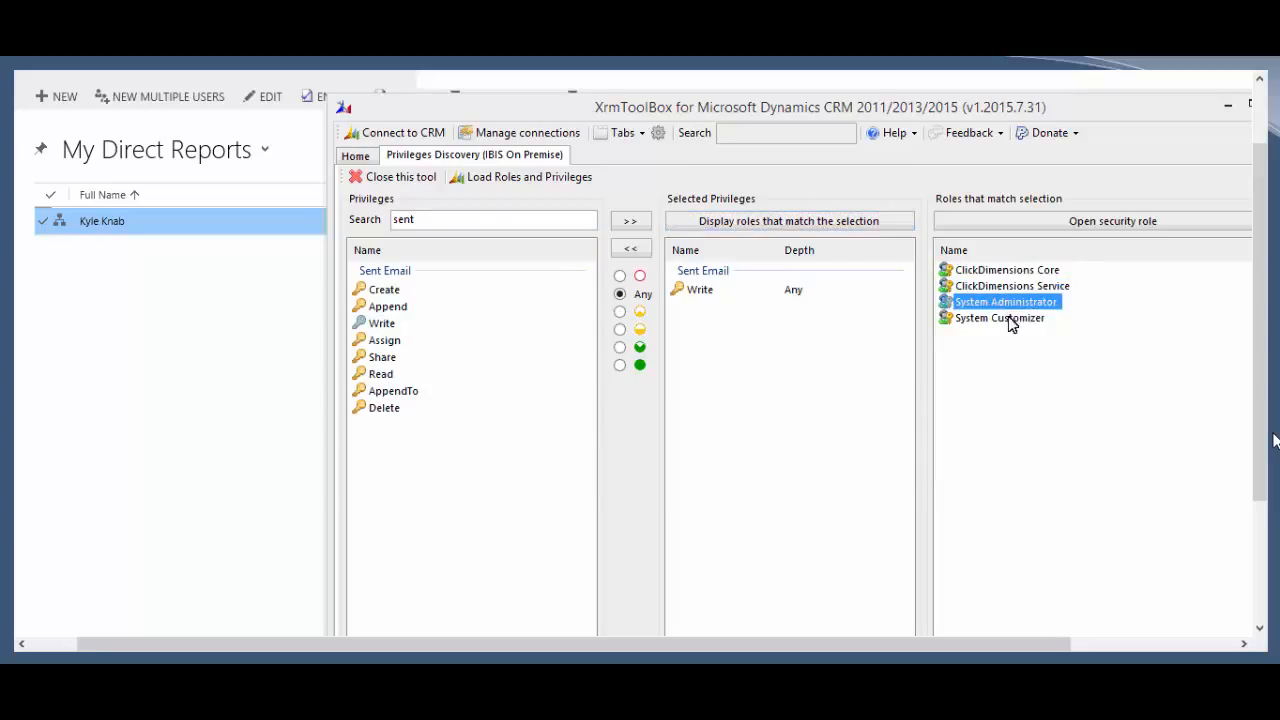
left_click(1016, 320)
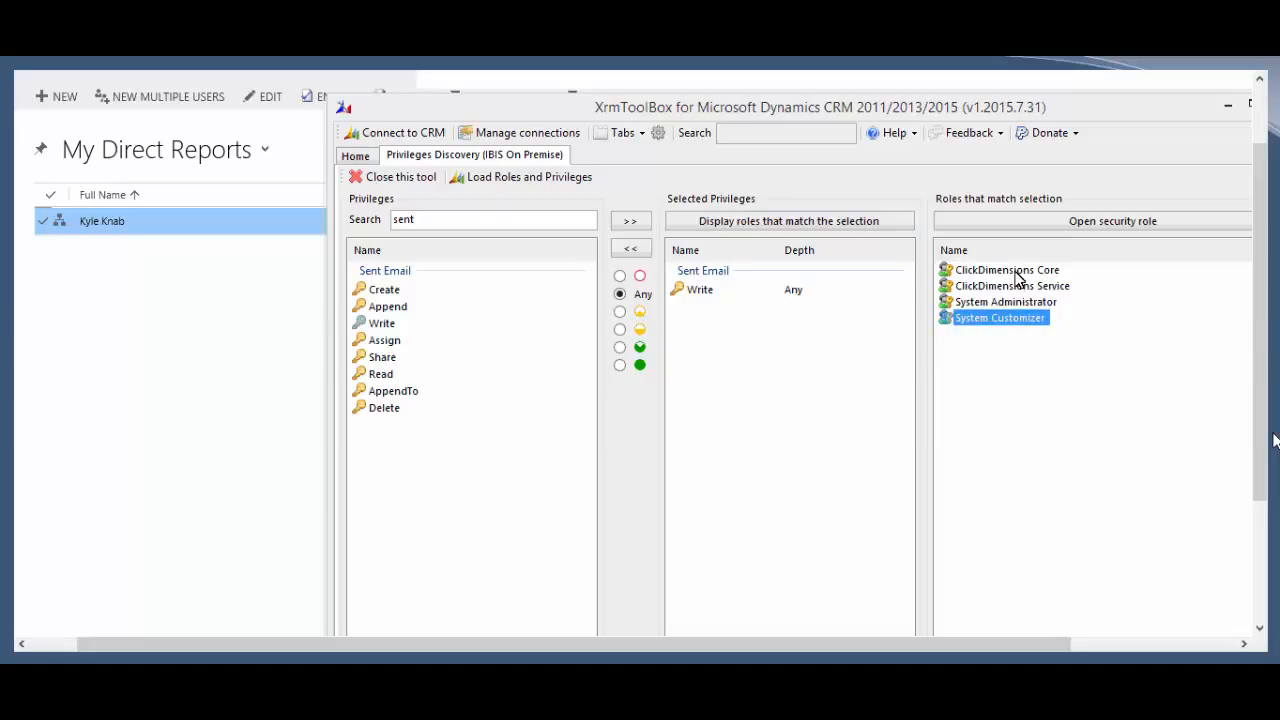
left_click(1019, 279)
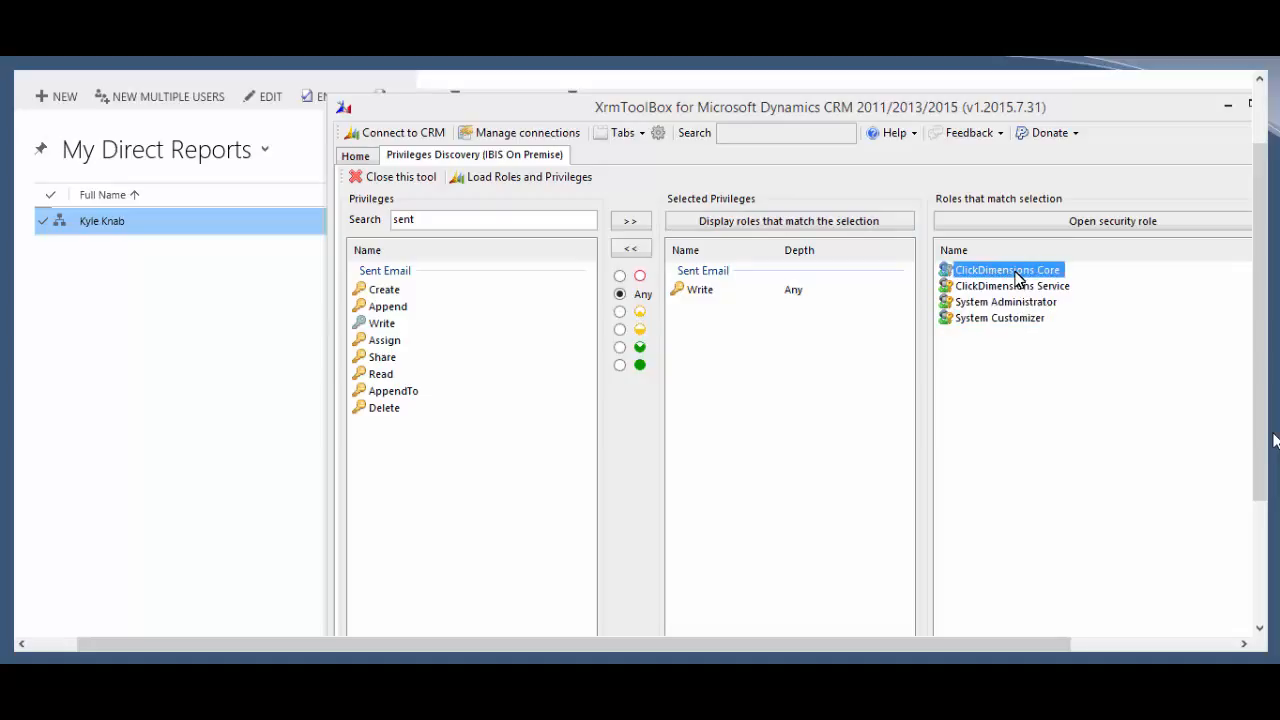
left_click(306, 226)
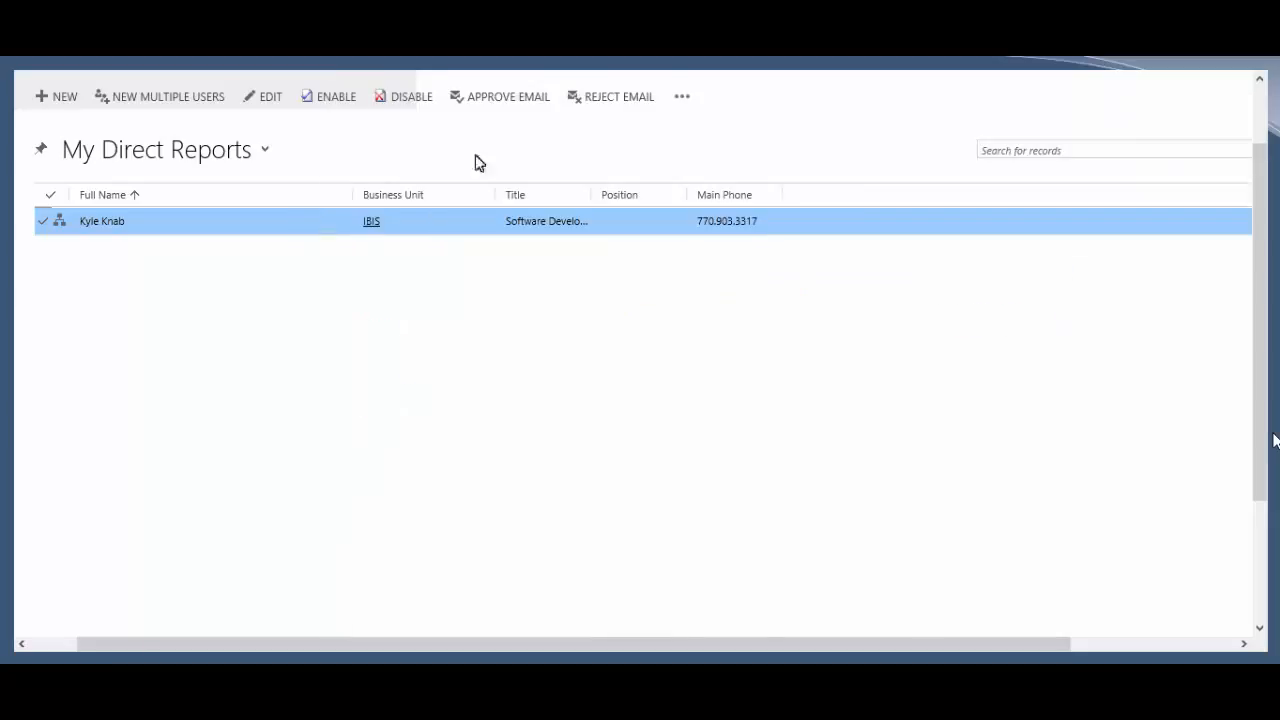
Step: Add the ClickDimensions Core role to the selected user via Manage Roles
left_click(680, 98)
left_click(716, 132)
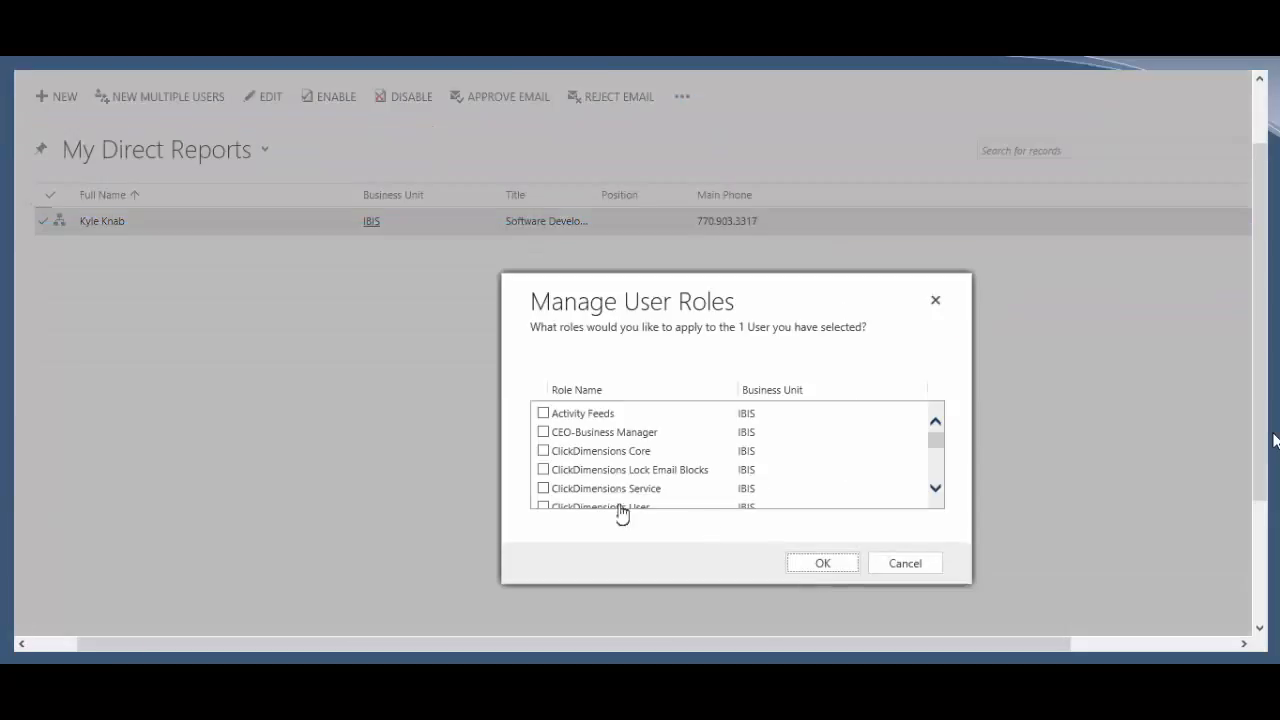
left_click(607, 457)
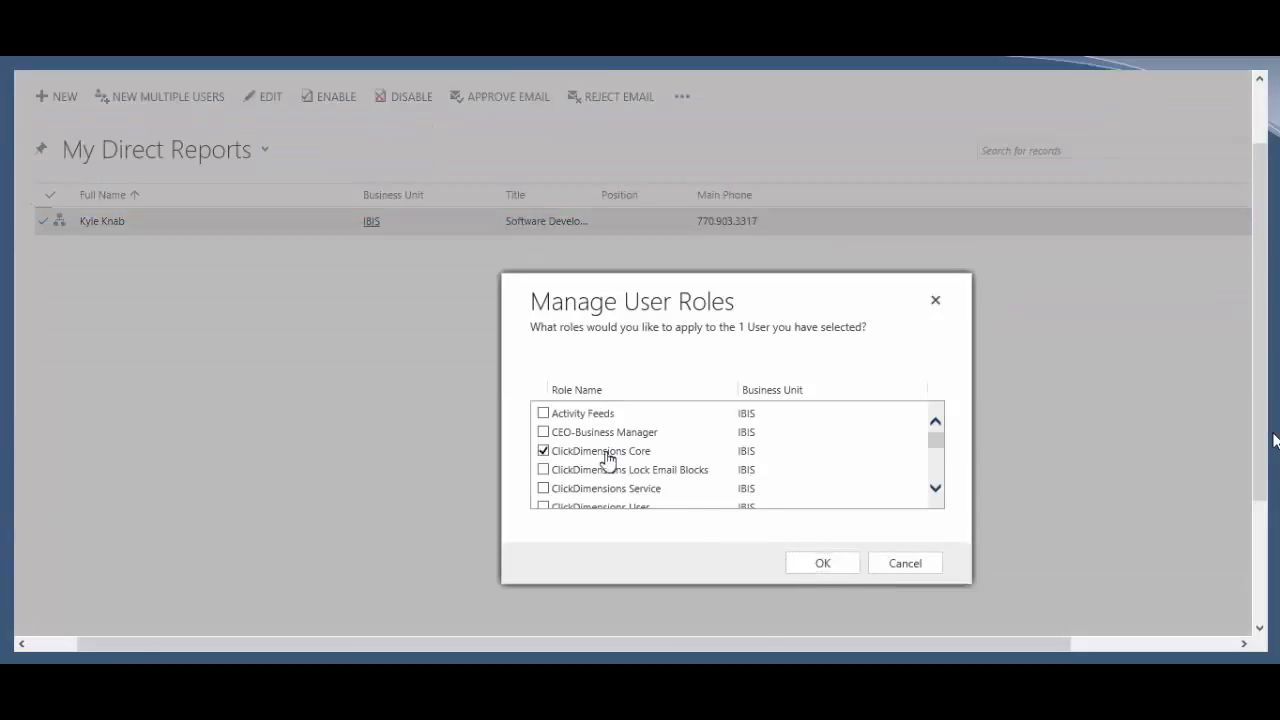
left_click(823, 566)
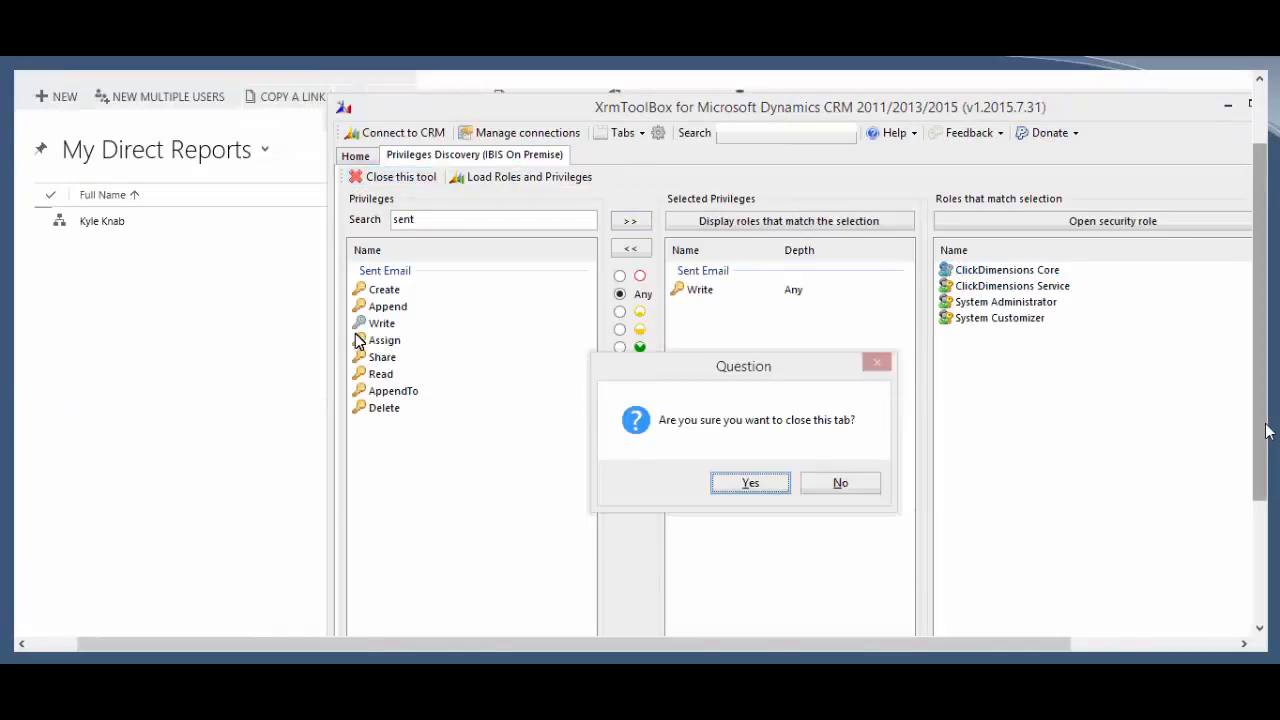
Step: Confirm closing the Privileges Discovery tool
key("Return")
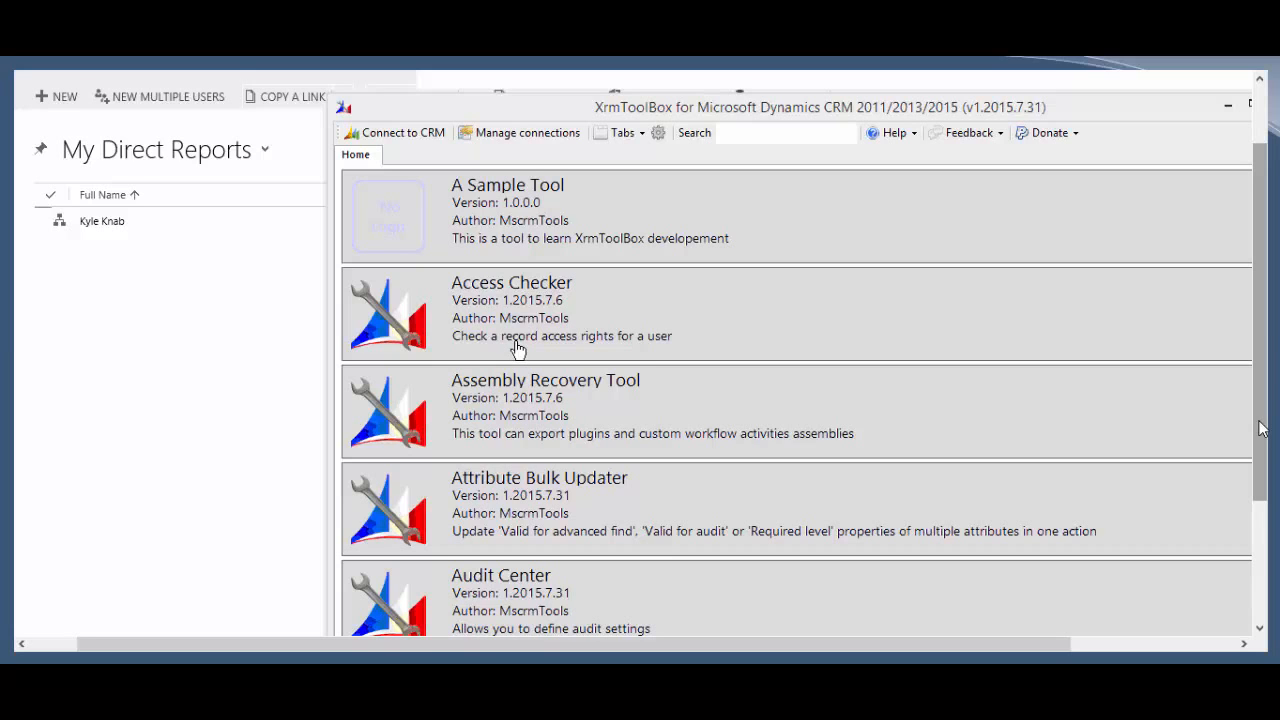
Step: Load roles and users in User Roles Manager; select ClickDimensions Lock Email Blocks, Dynamics Marketing Connector, Customer Service Representative roles
scroll(889, 376, "down", 15)
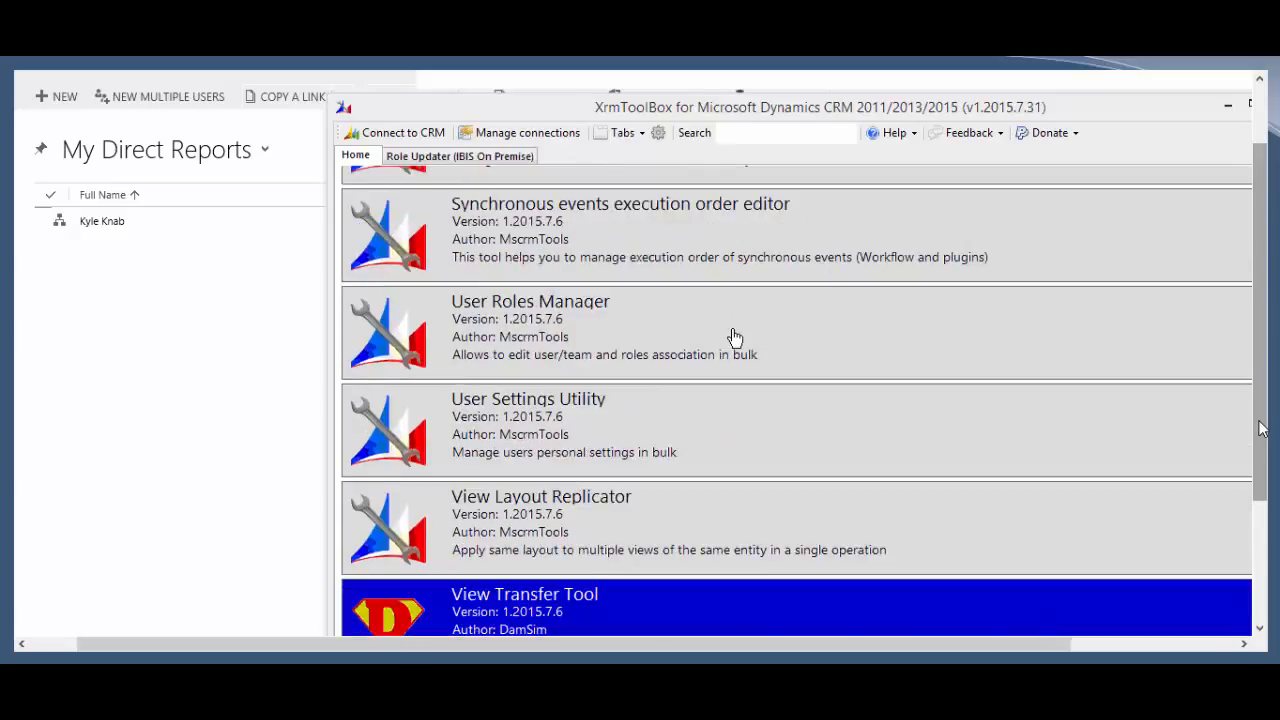
left_click(735, 337)
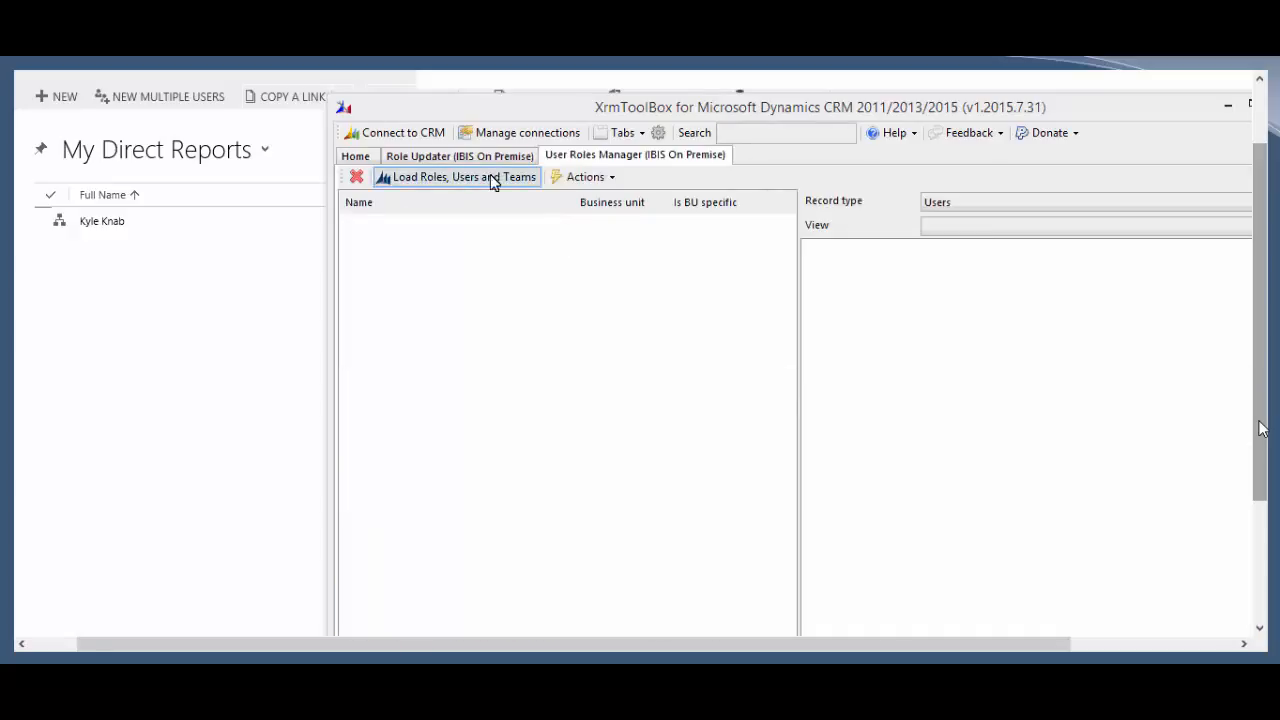
left_click(490, 178)
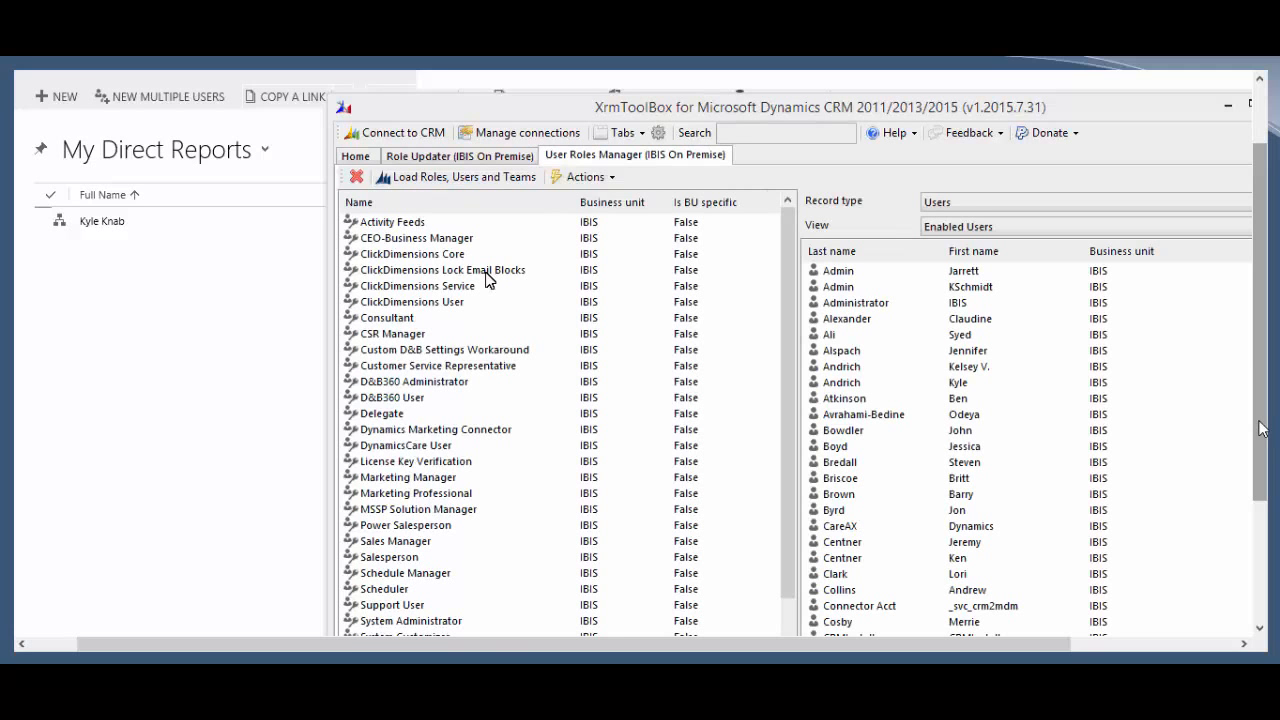
left_click(486, 272)
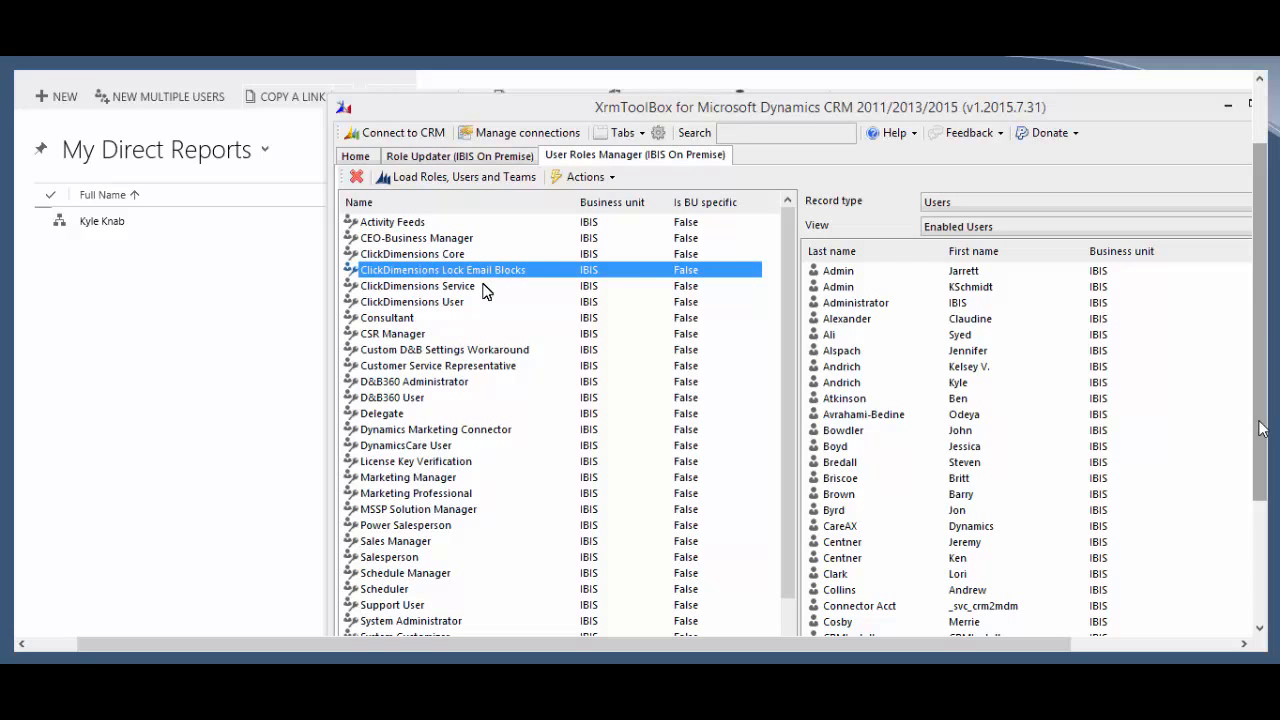
left_click(445, 432, "ctrl")
left_click(442, 366, "ctrl")
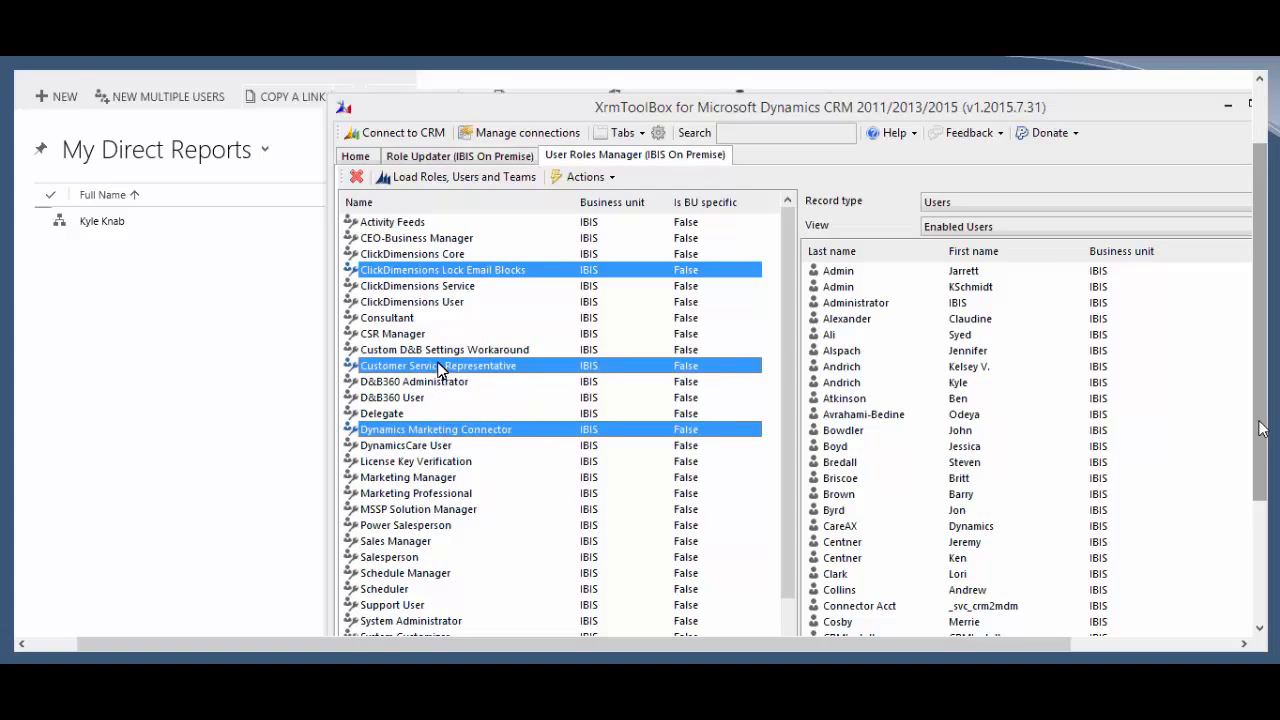
Step: Select three users to receive the roles and review the available role actions
left_click(866, 303)
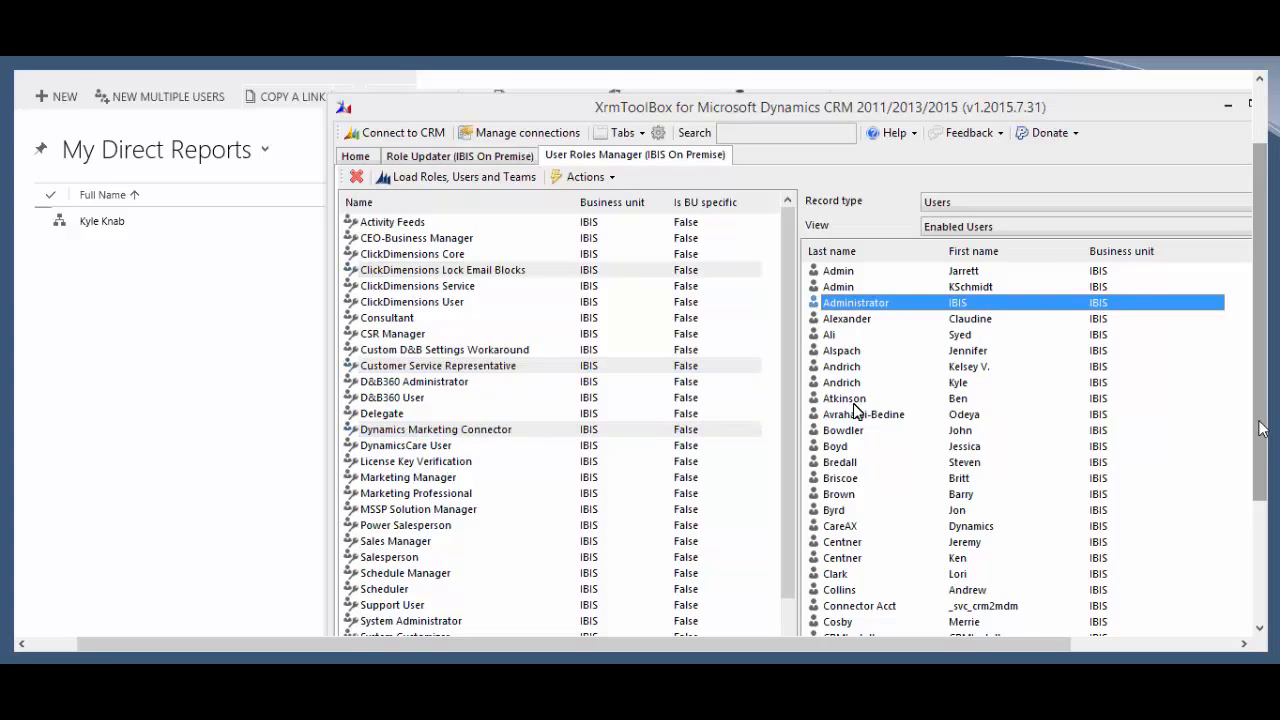
left_click(870, 398, "ctrl")
left_click(872, 494, "ctrl")
left_click(612, 177)
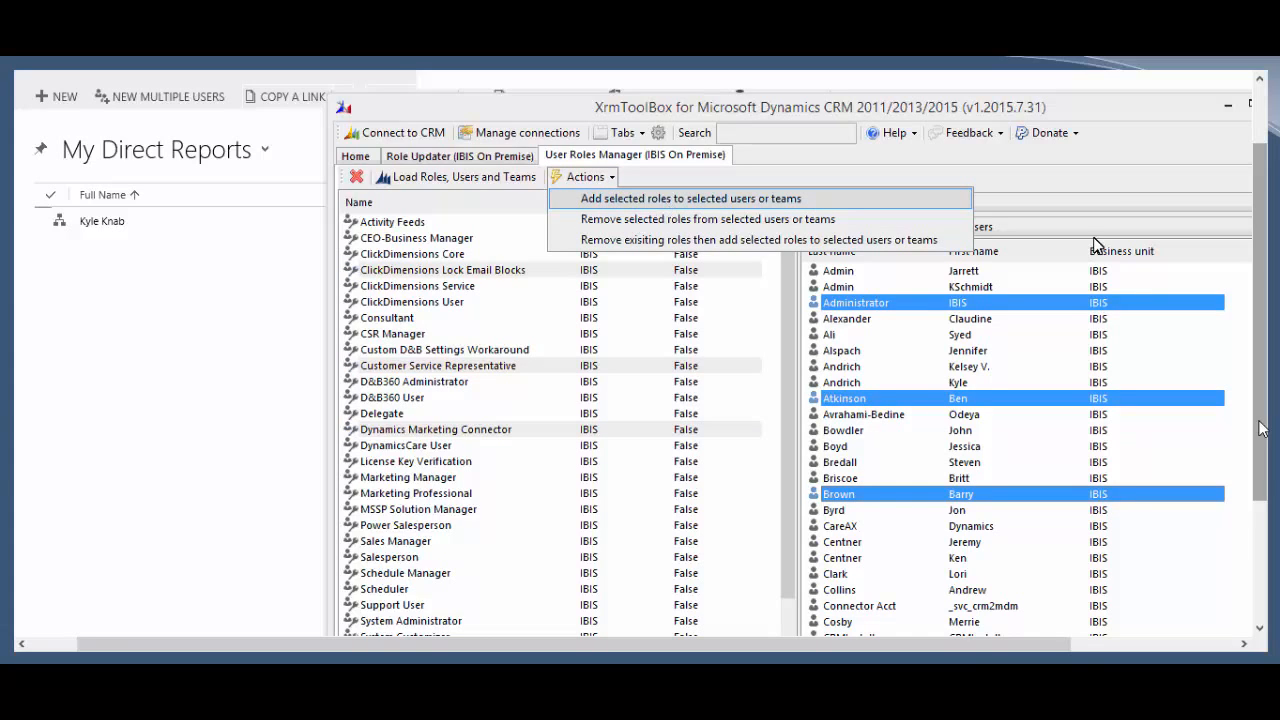
left_click(1078, 184)
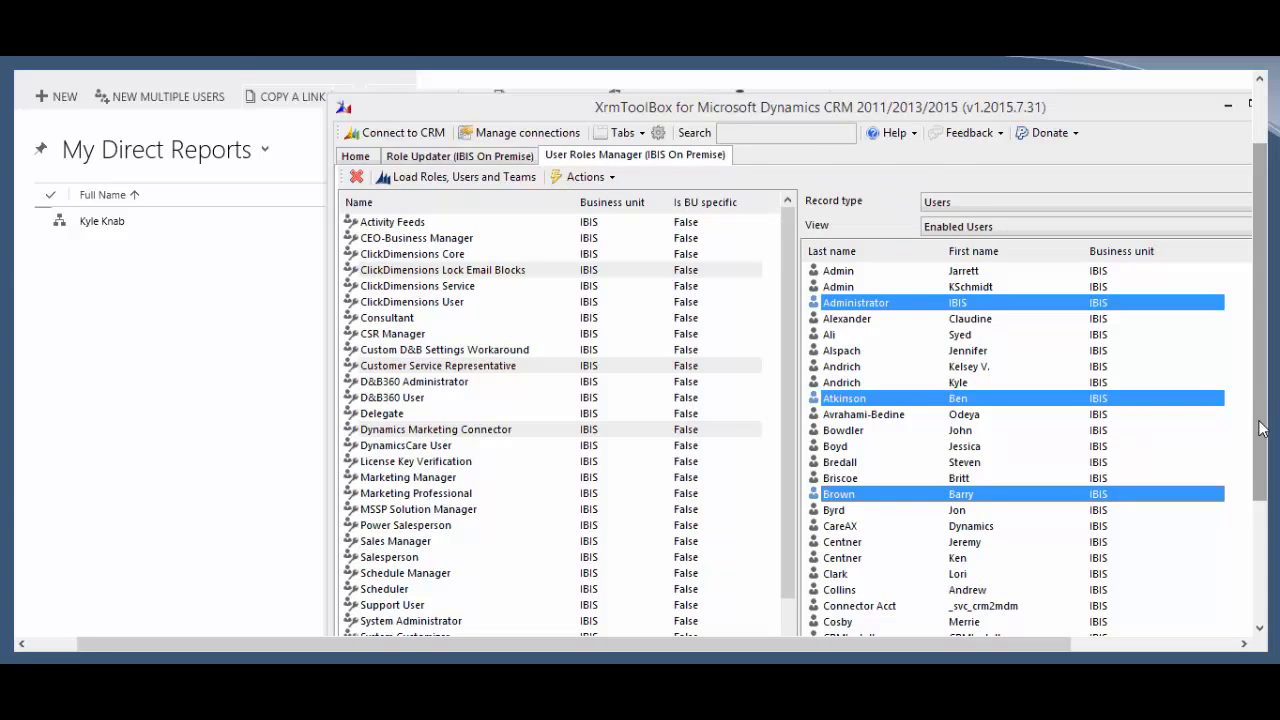
left_click(967, 232)
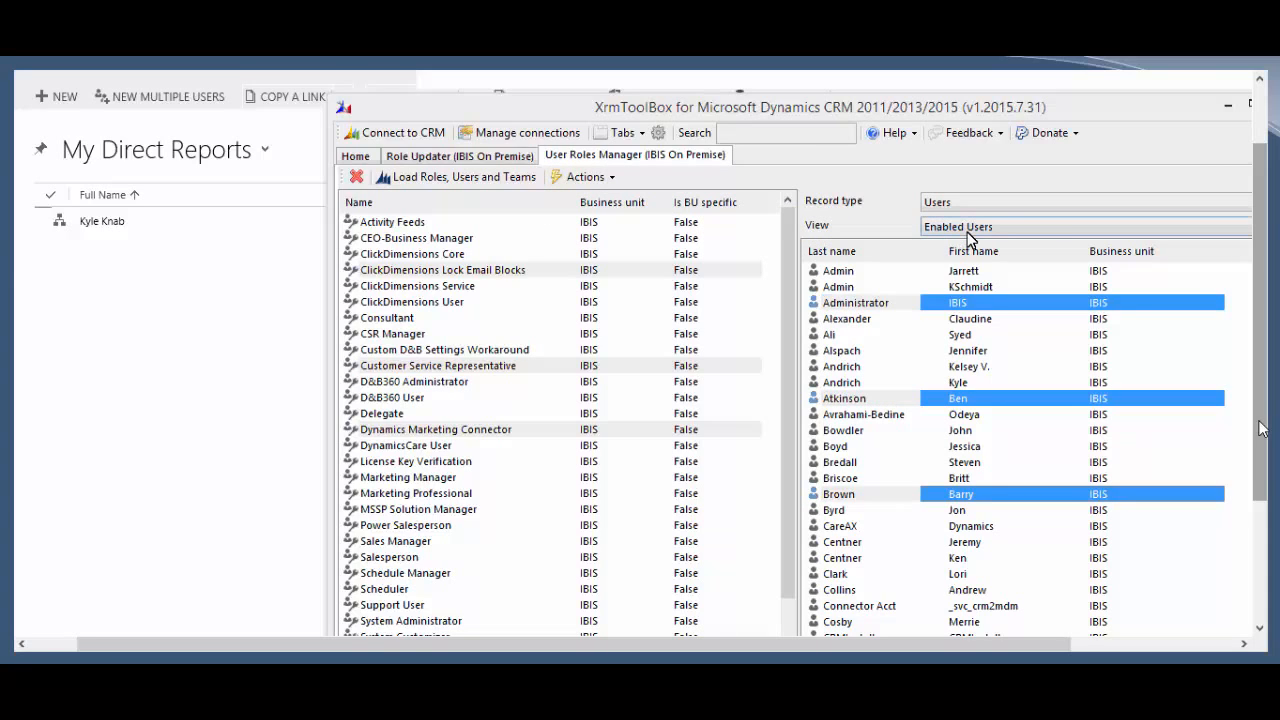